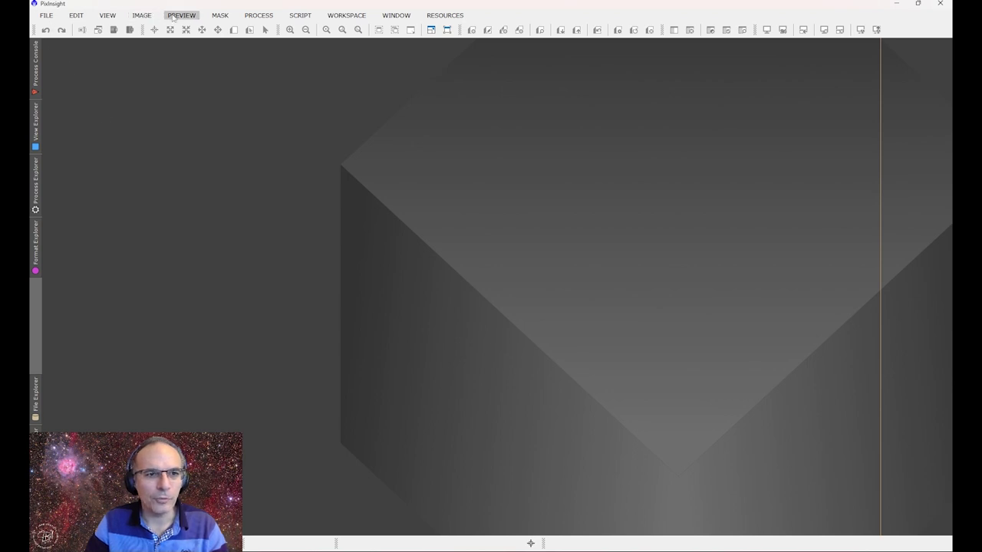
Review the Directories and Network page of the global preferences, then dismiss the menus
{"action": "left_click", "coordinate": [46, 15]}
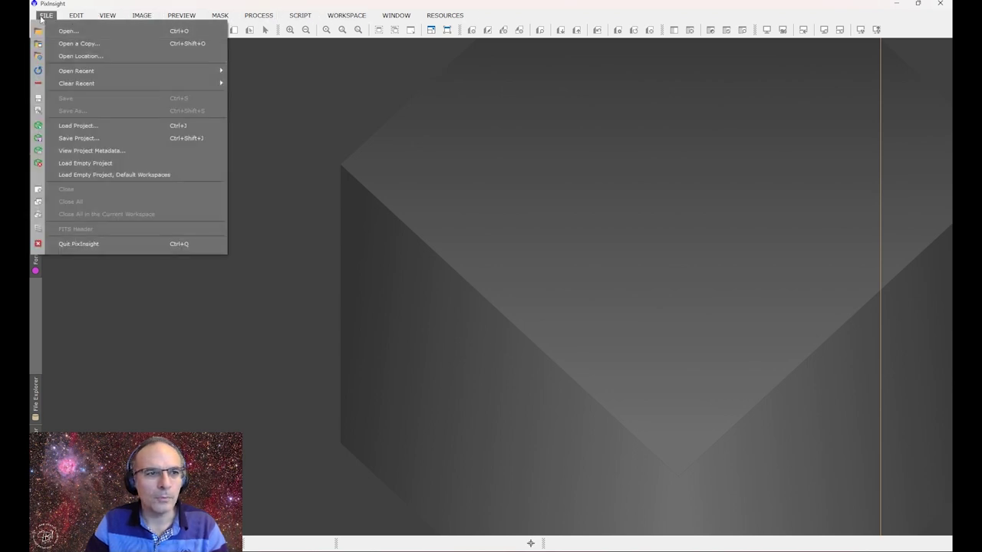
{"action": "mouse_move", "coordinate": [76, 16]}
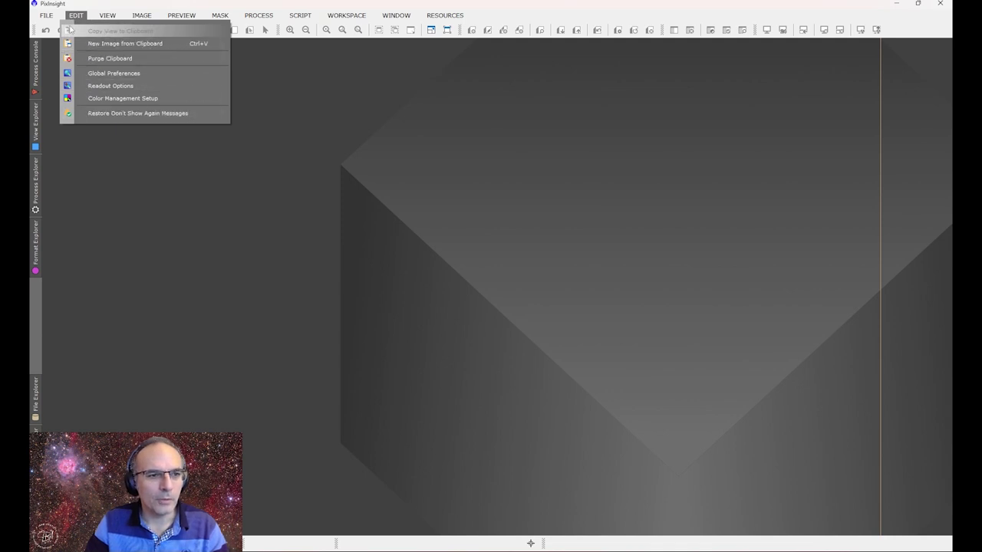
{"action": "left_click", "coordinate": [93, 73]}
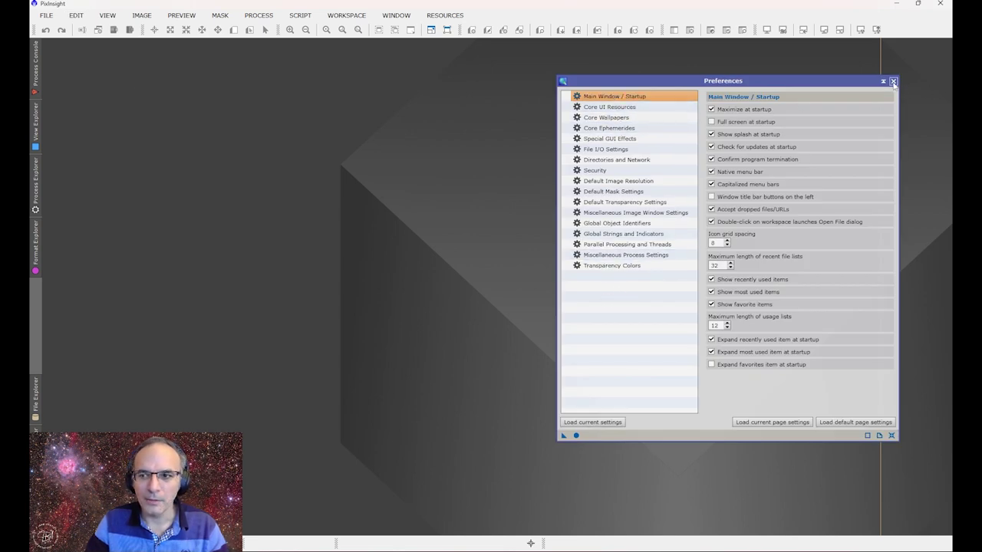
{"action": "left_click", "coordinate": [602, 160]}
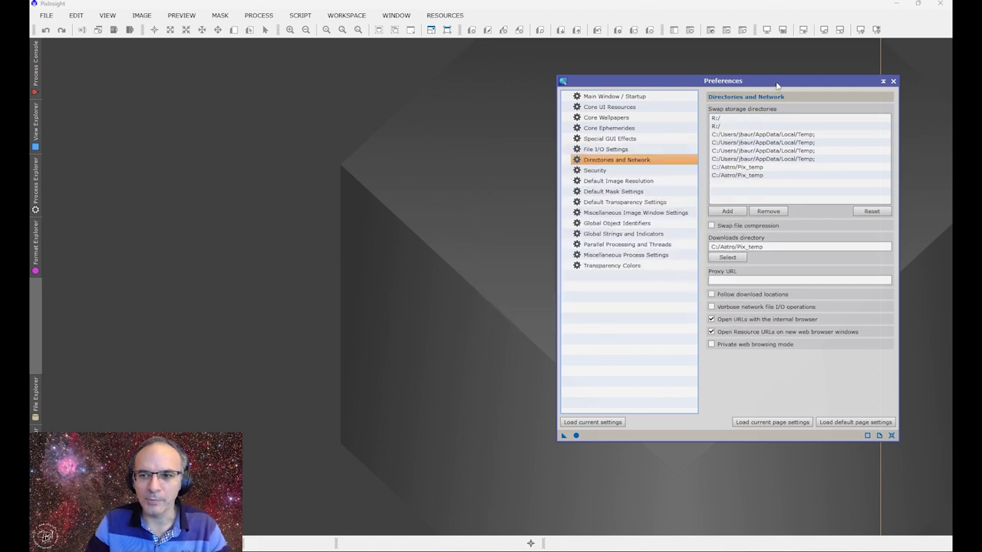
{"action": "key", "text": "alt+v"}
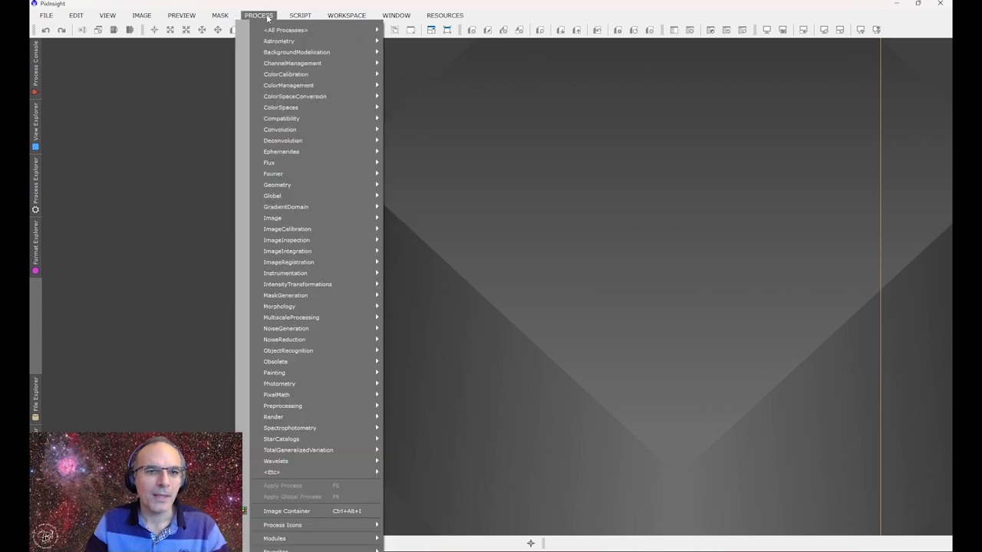
{"action": "left_click", "coordinate": [513, 185]}
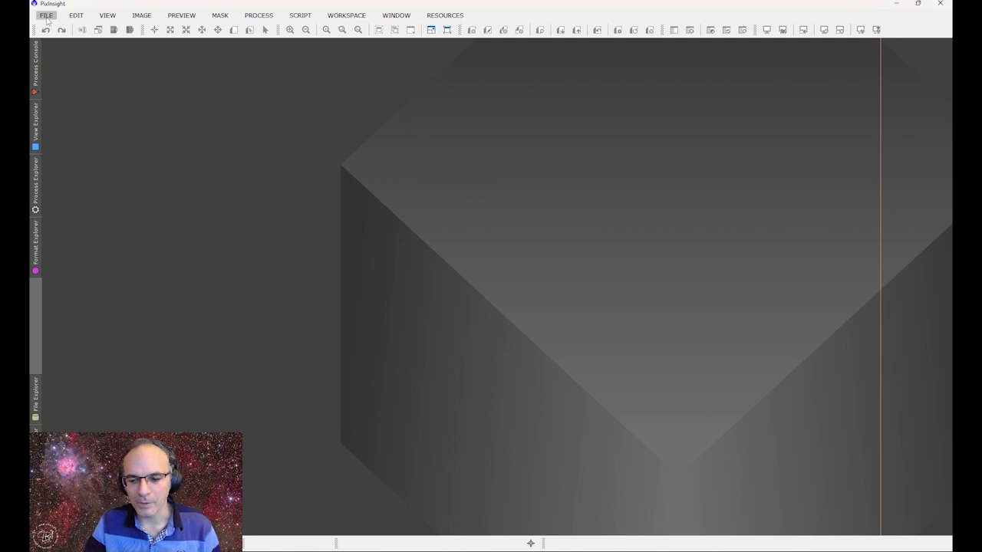
Open Ha_LNd_ABE_clone.xisf with its screen stretch reset, inspect it and return to 1:10
{"action": "left_click", "coordinate": [47, 16]}
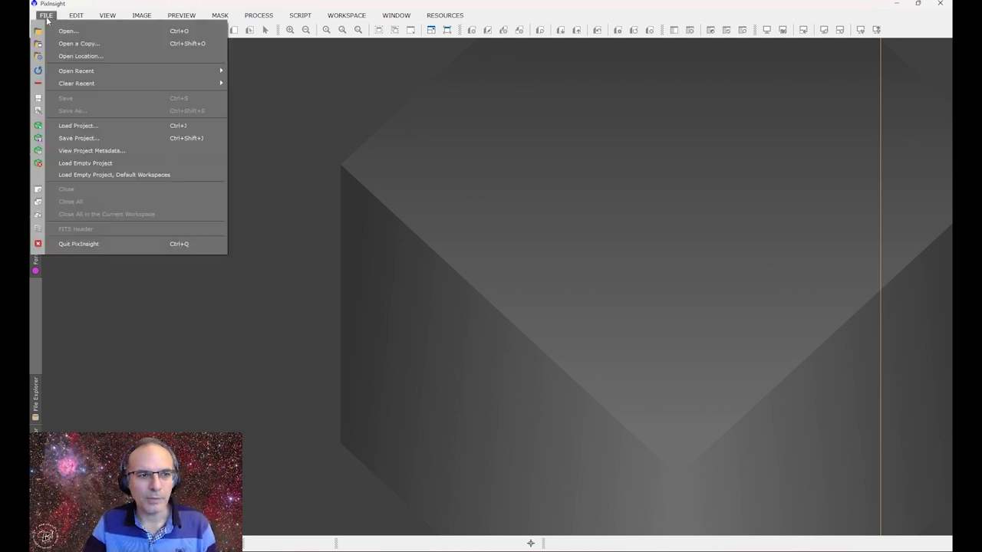
{"action": "left_click", "coordinate": [61, 30]}
{"action": "double_click", "coordinate": [153, 101]}
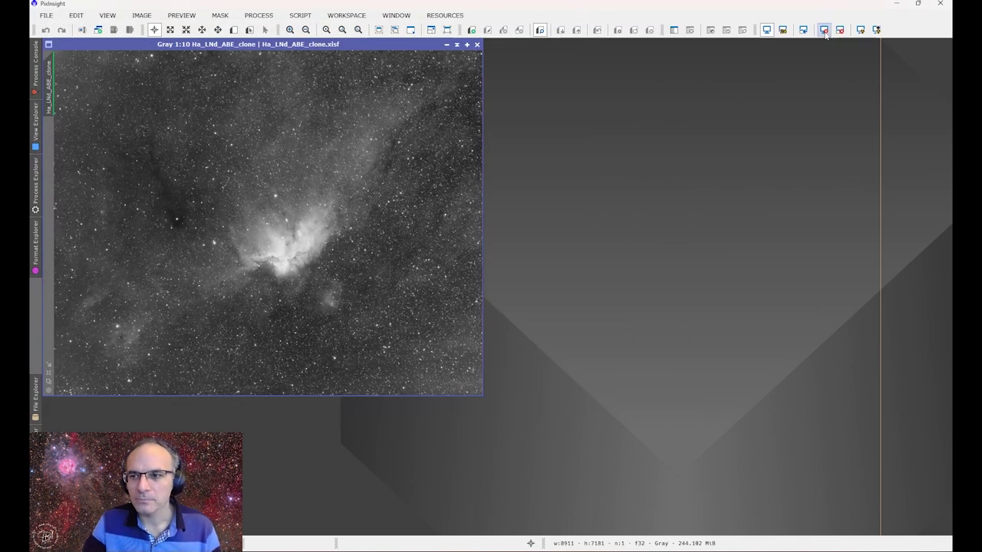
{"action": "left_click", "coordinate": [824, 30]}
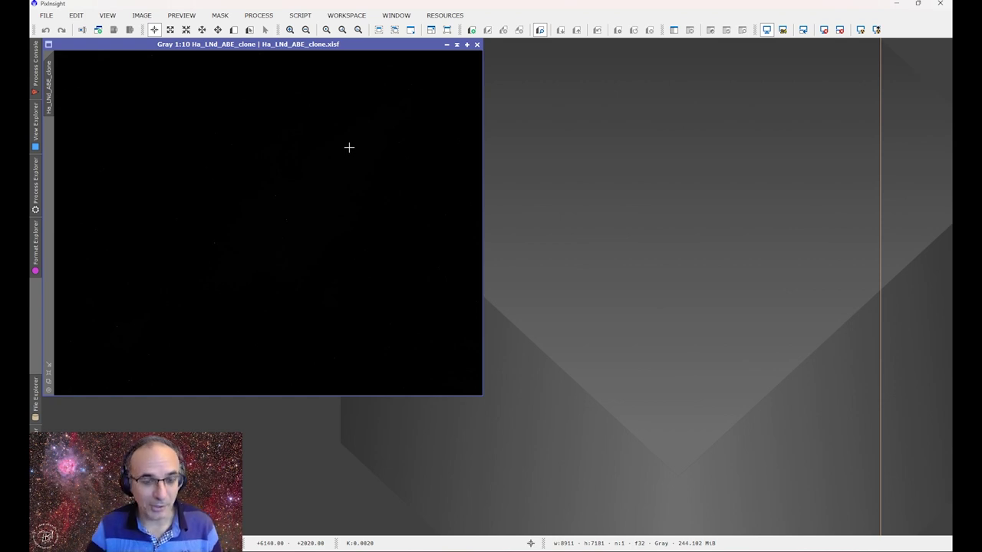
{"action": "scroll", "coordinate": [290, 202], "scroll_direction": "up", "scroll_amount": 3}
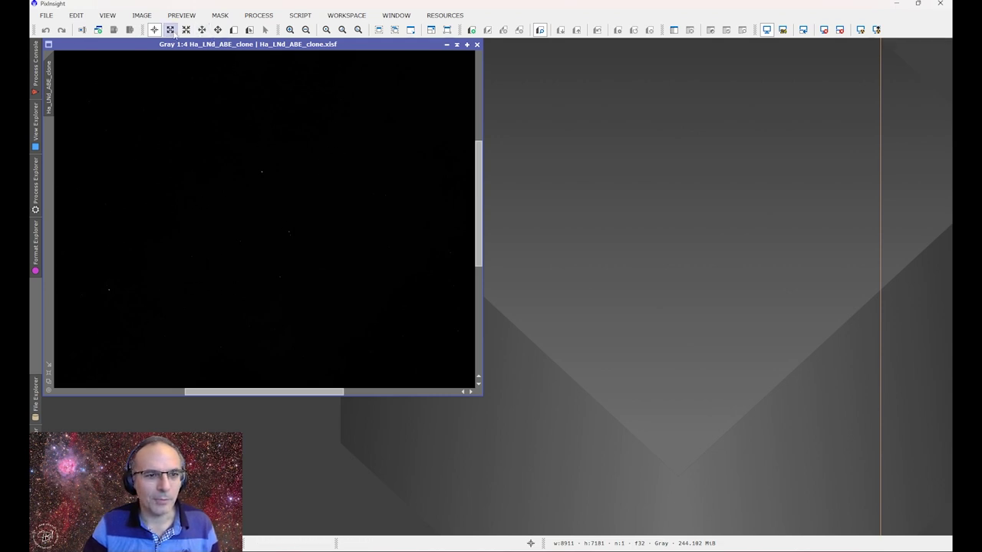
{"action": "left_click", "coordinate": [217, 29]}
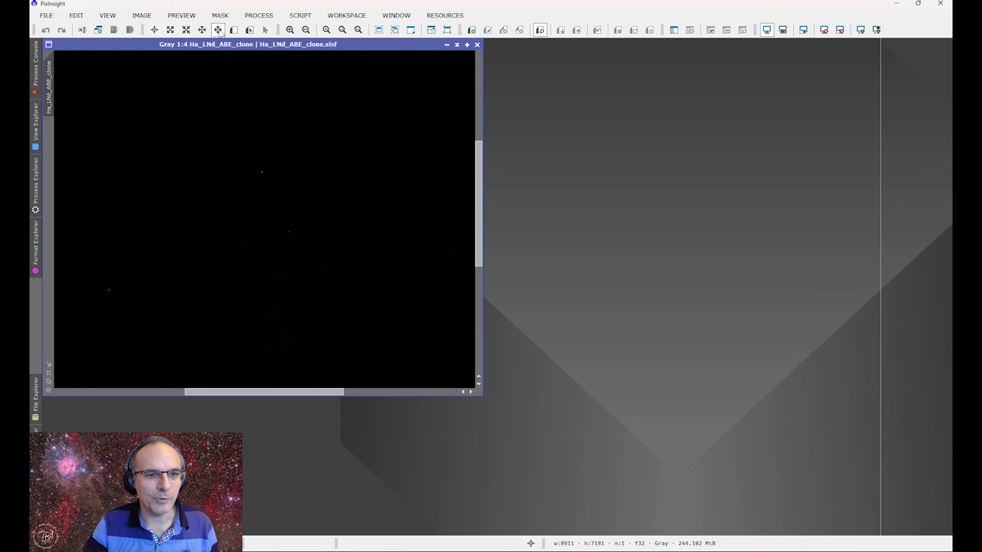
{"action": "mouse_move", "coordinate": [251, 184]}
{"action": "left_mouse_down"}
{"action": "mouse_move", "coordinate": [386, 111]}
{"action": "mouse_move", "coordinate": [145, 179]}
{"action": "mouse_move", "coordinate": [315, 245]}
{"action": "left_mouse_up"}
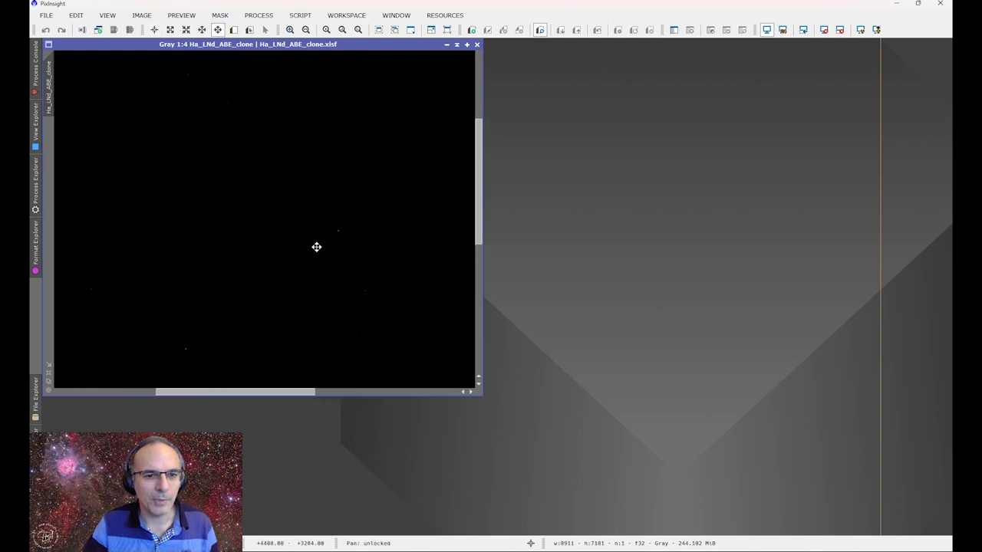
{"action": "scroll", "coordinate": [312, 203], "scroll_direction": "down", "scroll_amount": 4}
{"action": "scroll", "coordinate": [313, 204], "scroll_direction": "down", "scroll_amount": 2}
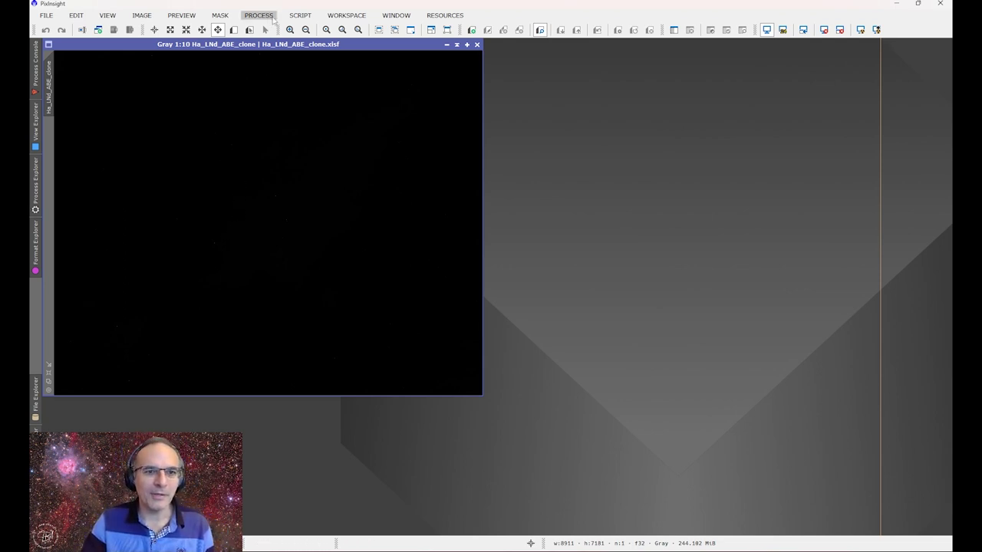
Open HistogramTransformation and target it at the Ha_LNd_ABE_clone image
{"action": "left_click", "coordinate": [259, 15]}
{"action": "mouse_move", "coordinate": [285, 30]}
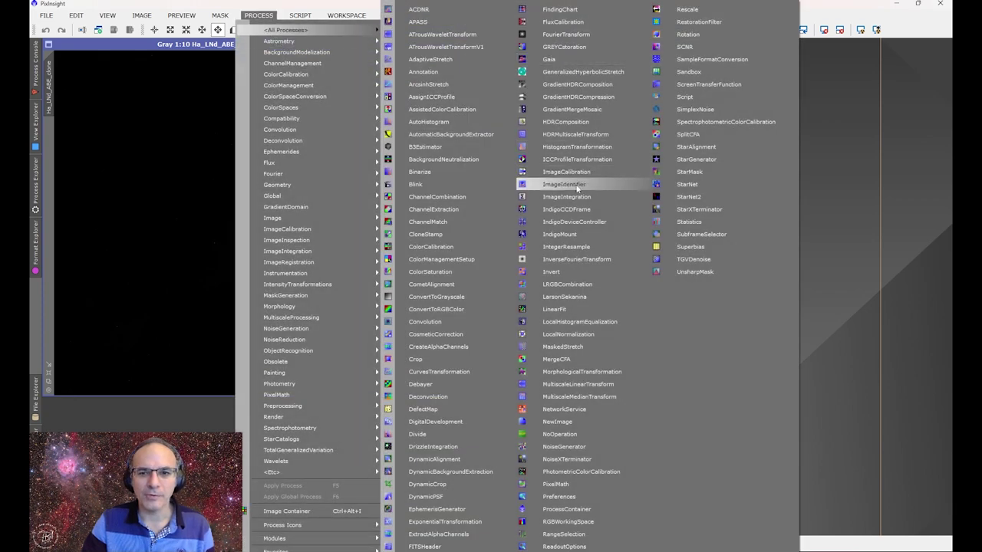
{"action": "left_click", "coordinate": [574, 147]}
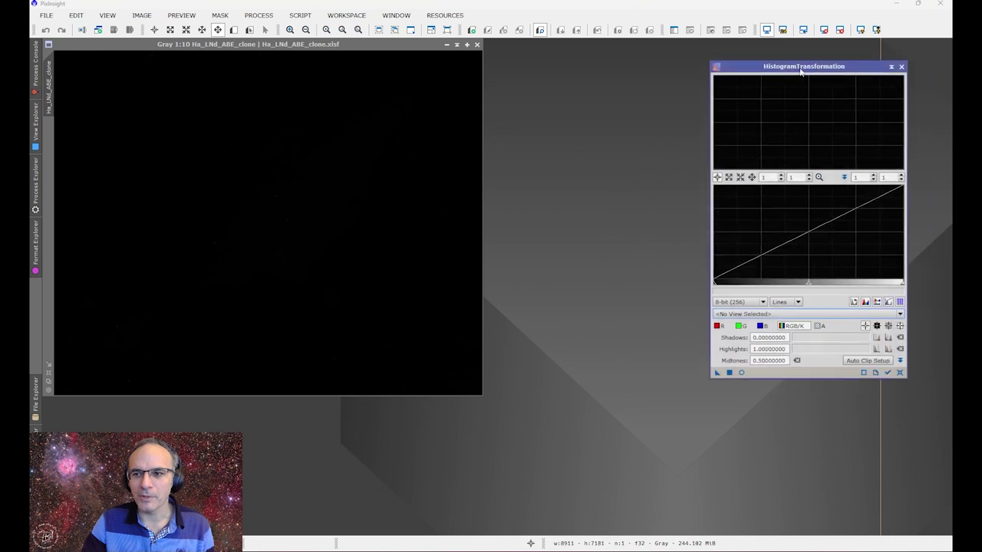
{"action": "left_click_drag", "start_coordinate": [836, 74], "coordinate": [731, 55]}
{"action": "left_click", "coordinate": [691, 302]}
{"action": "left_click", "coordinate": [676, 319]}
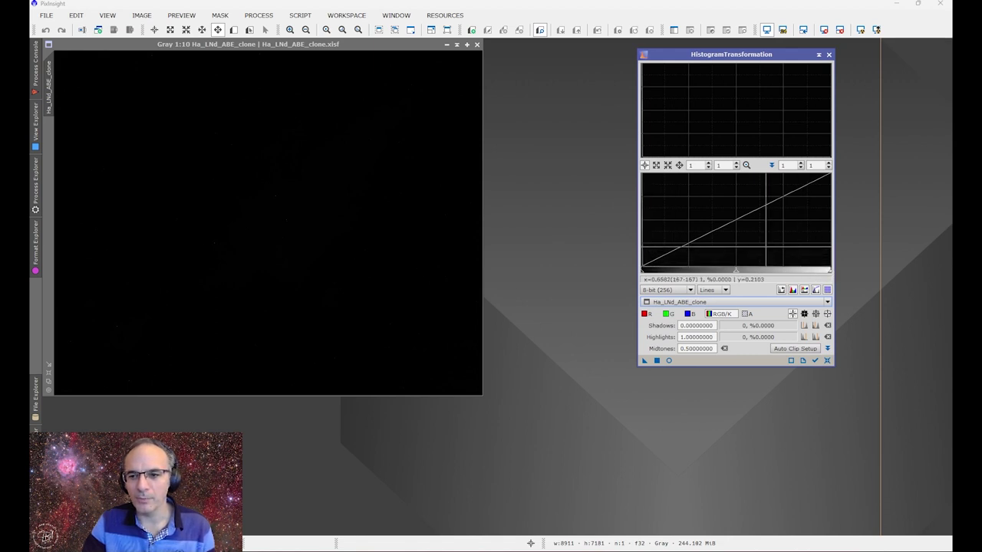
Zoom the histogram graph in and back out to inspect it
{"action": "scroll", "coordinate": [646, 228], "scroll_direction": "up", "scroll_amount": 3}
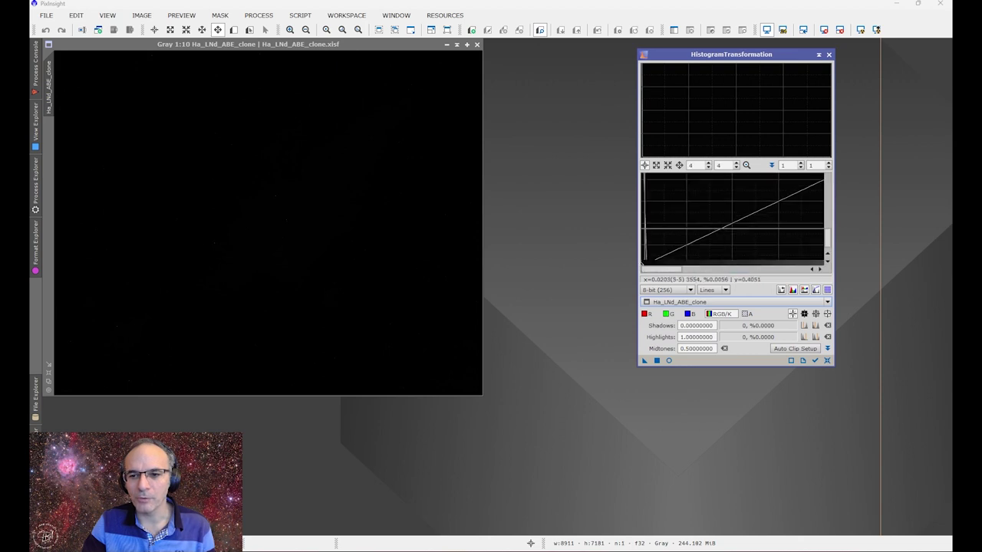
{"action": "scroll", "coordinate": [646, 230], "scroll_direction": "up", "scroll_amount": 4}
{"action": "scroll", "coordinate": [652, 238], "scroll_direction": "up", "scroll_amount": 2}
{"action": "scroll", "coordinate": [654, 246], "scroll_direction": "up", "scroll_amount": 2}
{"action": "scroll", "coordinate": [657, 251], "scroll_direction": "up", "scroll_amount": 2}
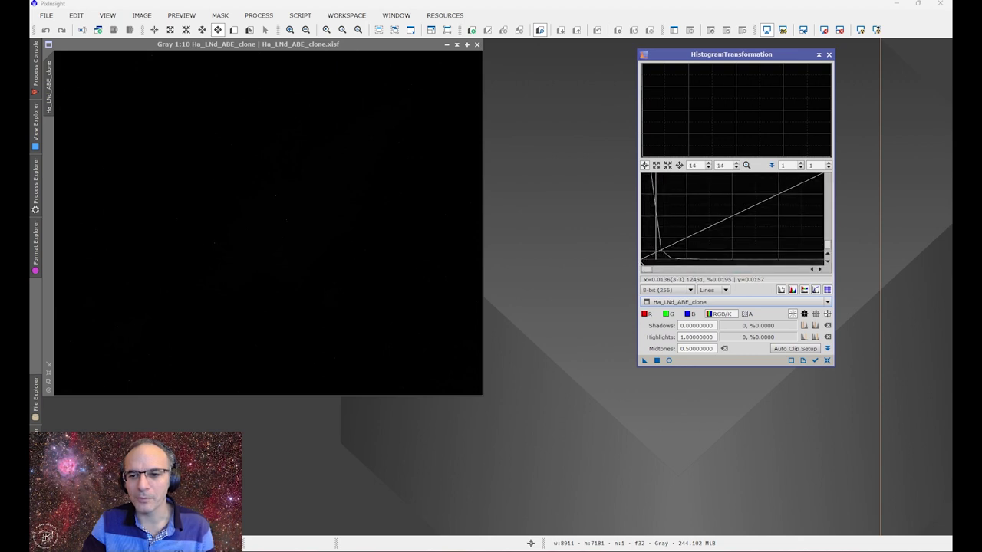
{"action": "scroll", "coordinate": [657, 251], "scroll_direction": "up", "scroll_amount": 5}
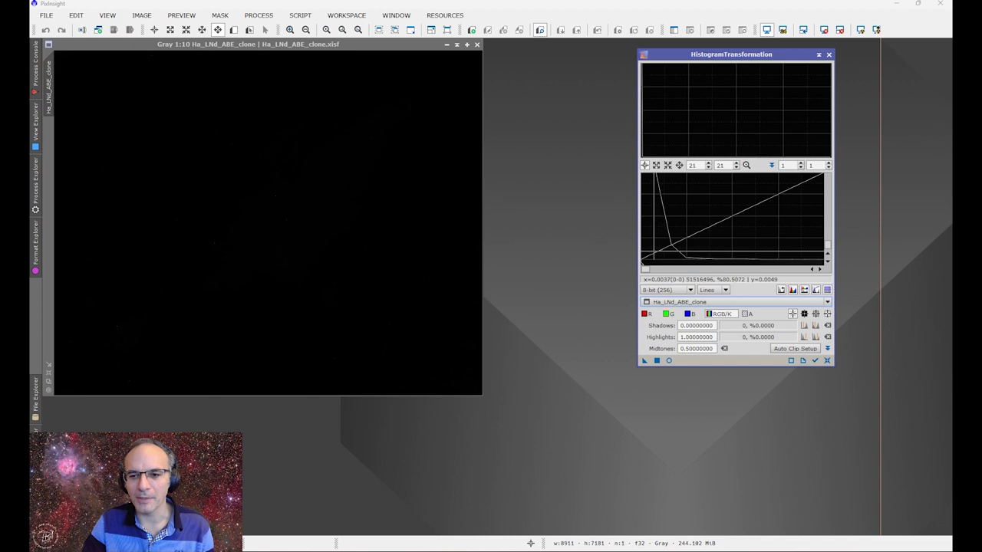
{"action": "scroll", "coordinate": [648, 257], "scroll_direction": "down", "scroll_amount": 18}
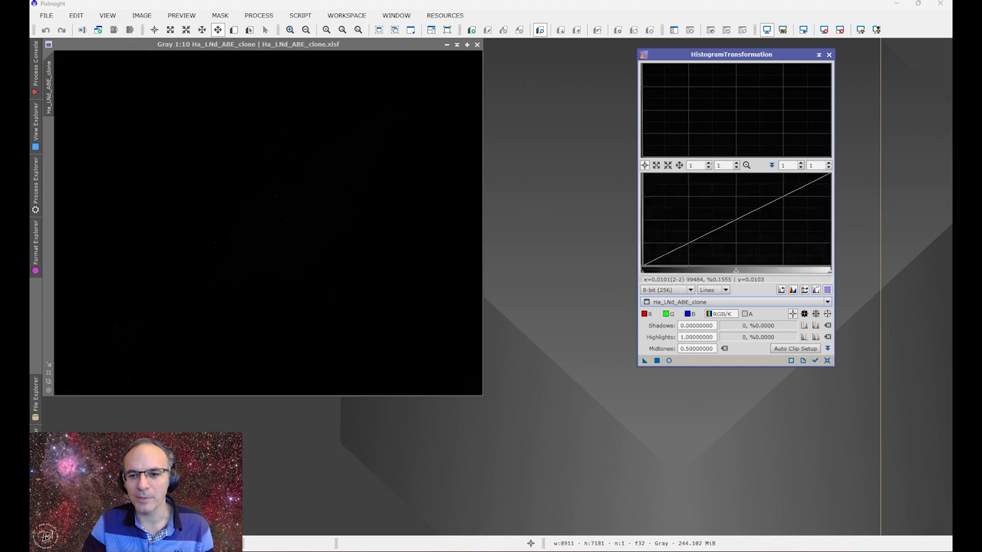
{"action": "scroll", "coordinate": [646, 261], "scroll_direction": "up", "scroll_amount": 1}
{"action": "scroll", "coordinate": [646, 259], "scroll_direction": "up", "scroll_amount": 4}
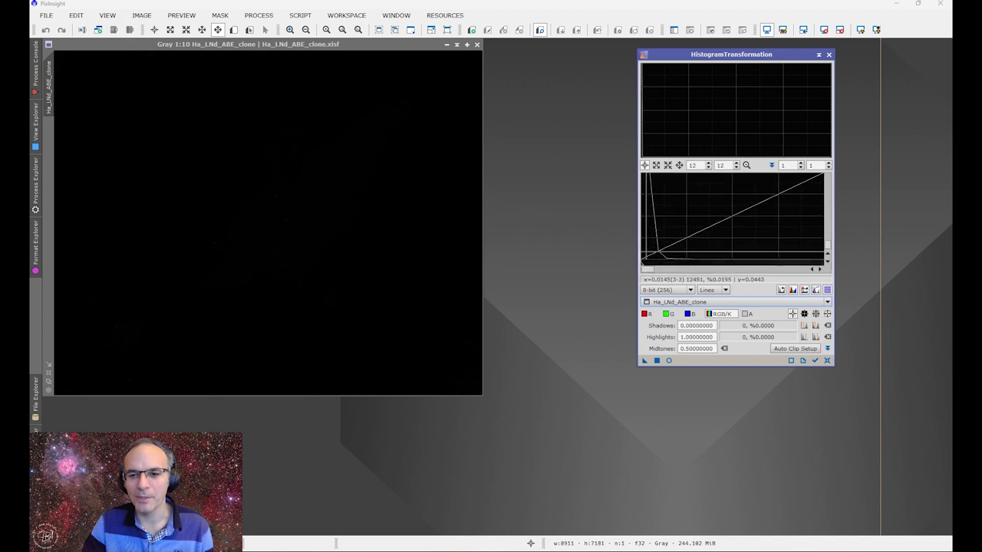
{"action": "scroll", "coordinate": [645, 260], "scroll_direction": "up", "scroll_amount": 6}
{"action": "scroll", "coordinate": [645, 261], "scroll_direction": "up", "scroll_amount": 7}
{"action": "scroll", "coordinate": [643, 261], "scroll_direction": "up", "scroll_amount": 7}
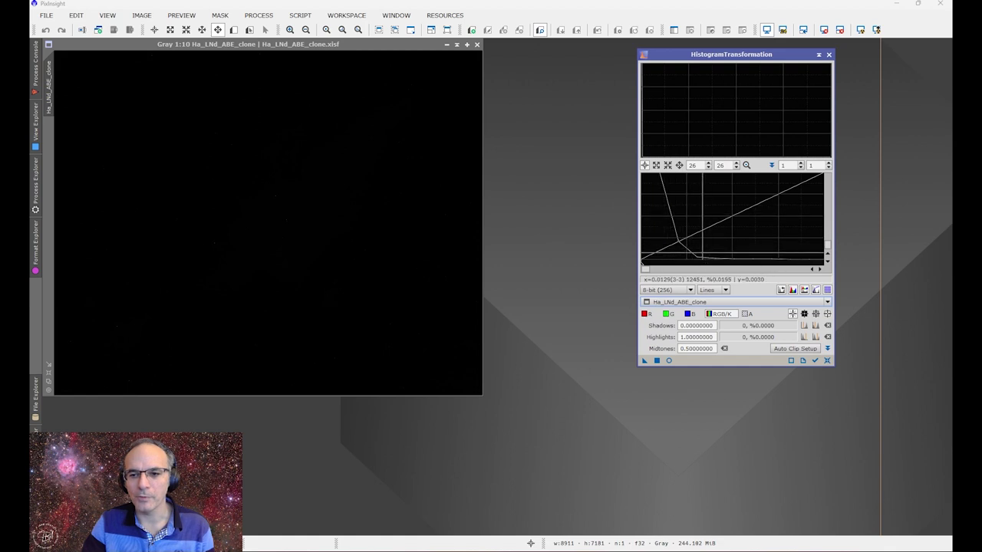
{"action": "scroll", "coordinate": [644, 265], "scroll_direction": "down", "scroll_amount": 20}
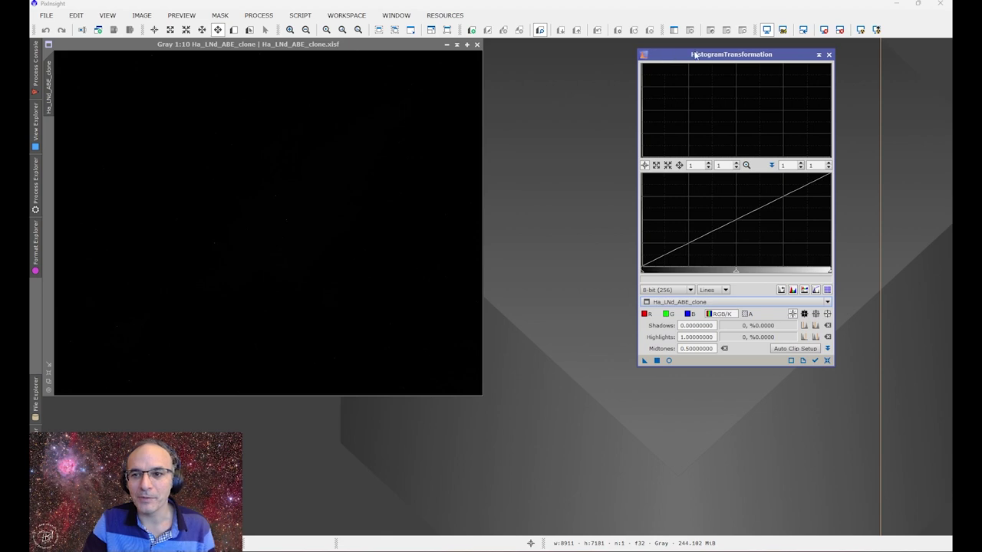
Open ScreenTransferFunction and auto-stretch Ha_LNd_ABE_clone so the nebula becomes visible
{"action": "left_click", "coordinate": [258, 15]}
{"action": "mouse_move", "coordinate": [286, 30]}
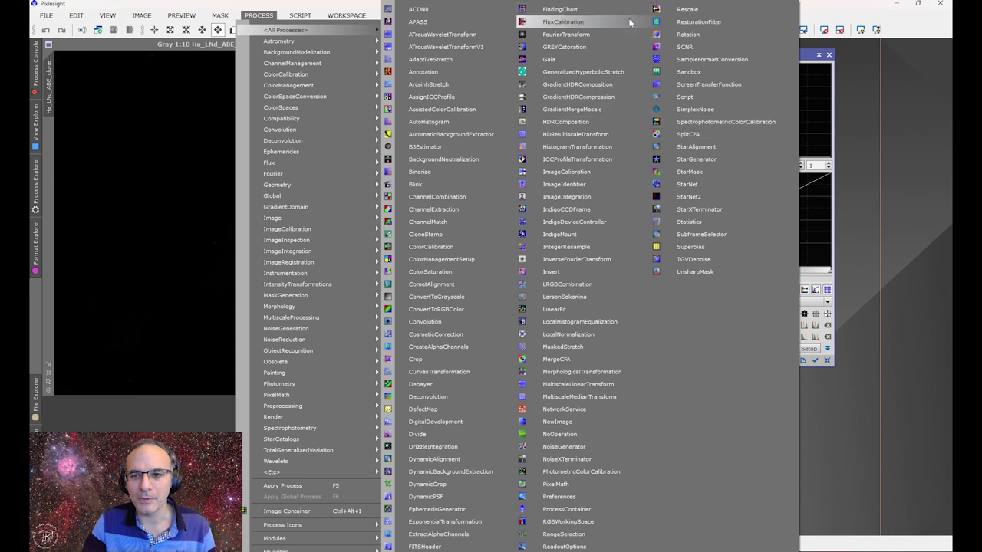
{"action": "left_click", "coordinate": [694, 85]}
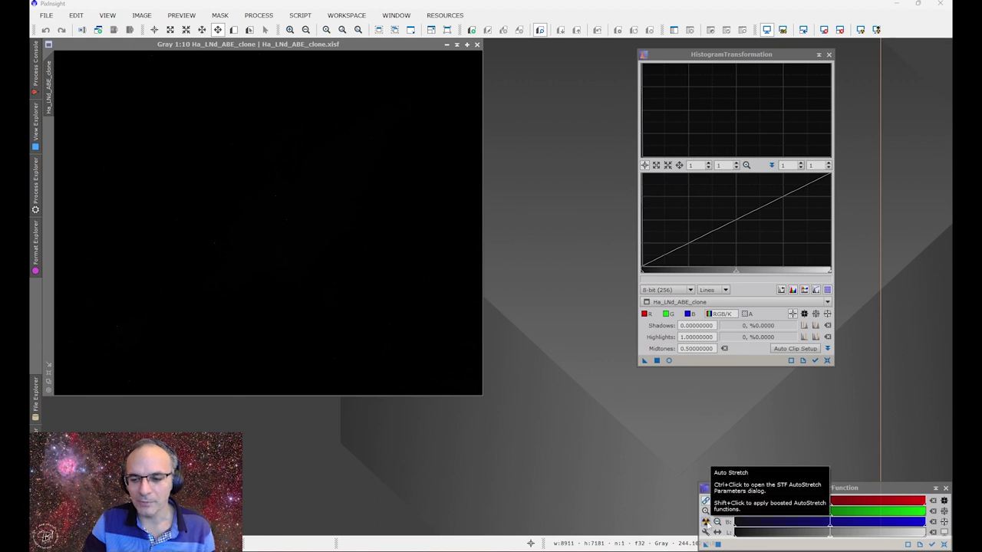
{"action": "left_click", "coordinate": [706, 523]}
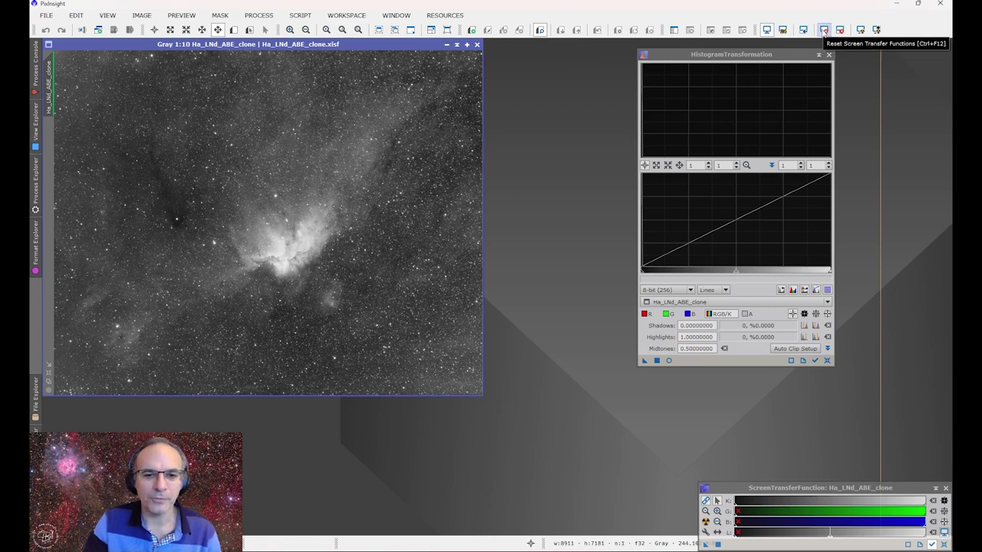
Compare normal and boosted AutoStretch, adjust midtones, then reset and reapply the normal AutoStretch
{"action": "left_click", "coordinate": [823, 31]}
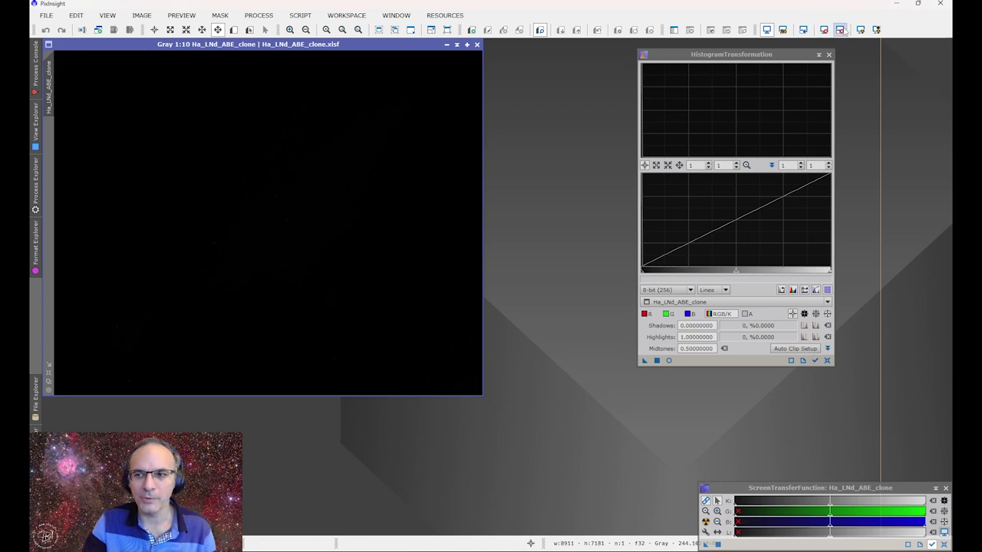
{"action": "left_click", "coordinate": [860, 29]}
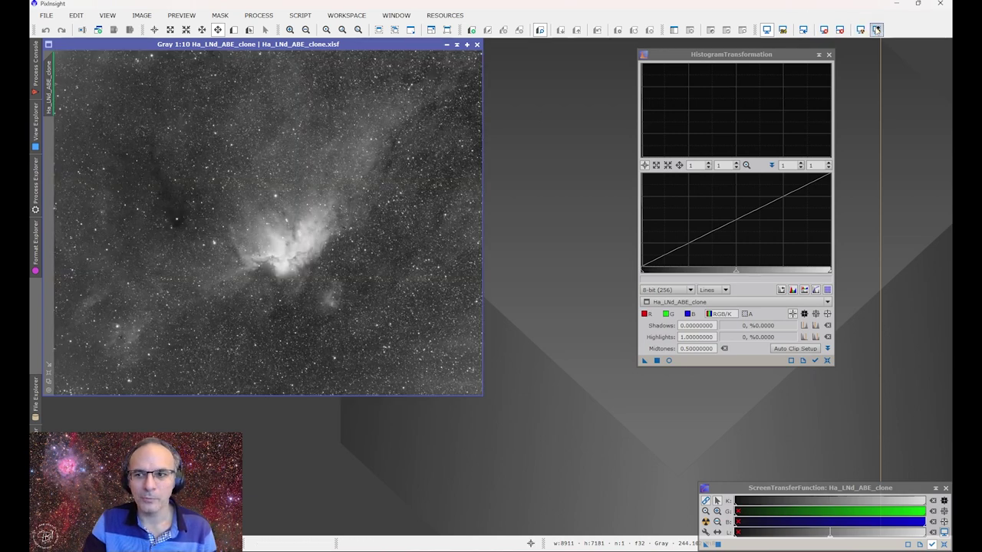
{"action": "left_click", "coordinate": [877, 30]}
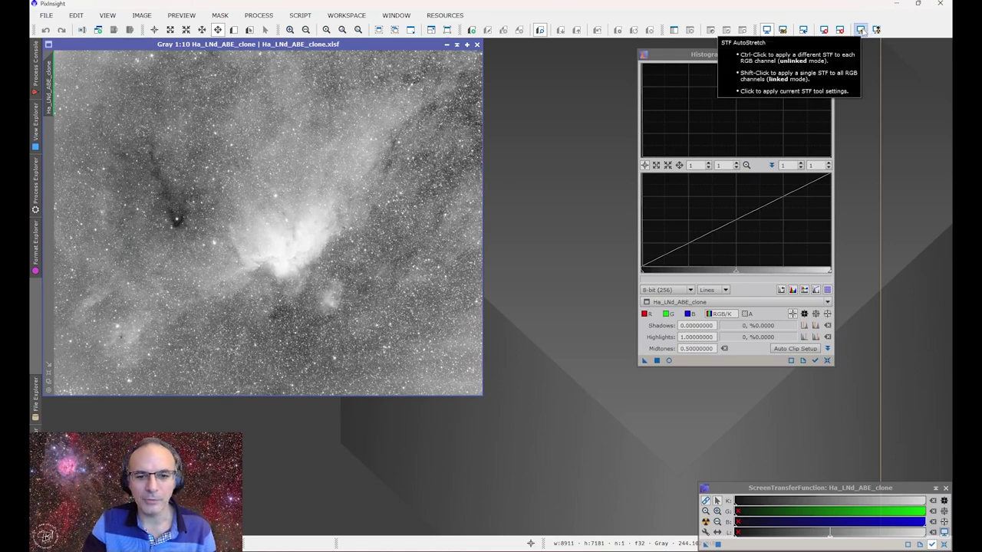
{"action": "left_click", "coordinate": [860, 30]}
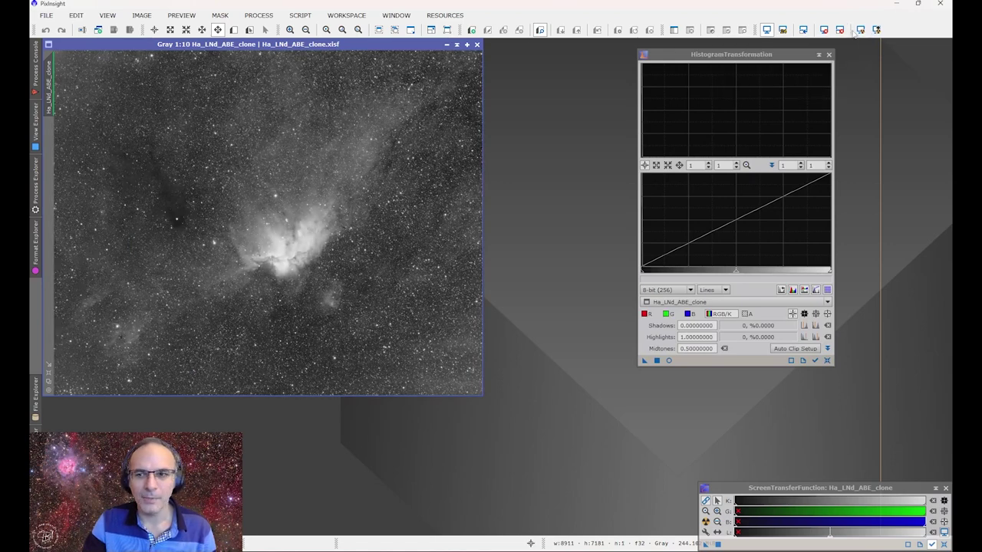
{"action": "mouse_move", "coordinate": [735, 504]}
{"action": "left_mouse_down"}
{"action": "mouse_move", "coordinate": [796, 507]}
{"action": "mouse_move", "coordinate": [734, 507]}
{"action": "mouse_move", "coordinate": [767, 508]}
{"action": "left_mouse_up"}
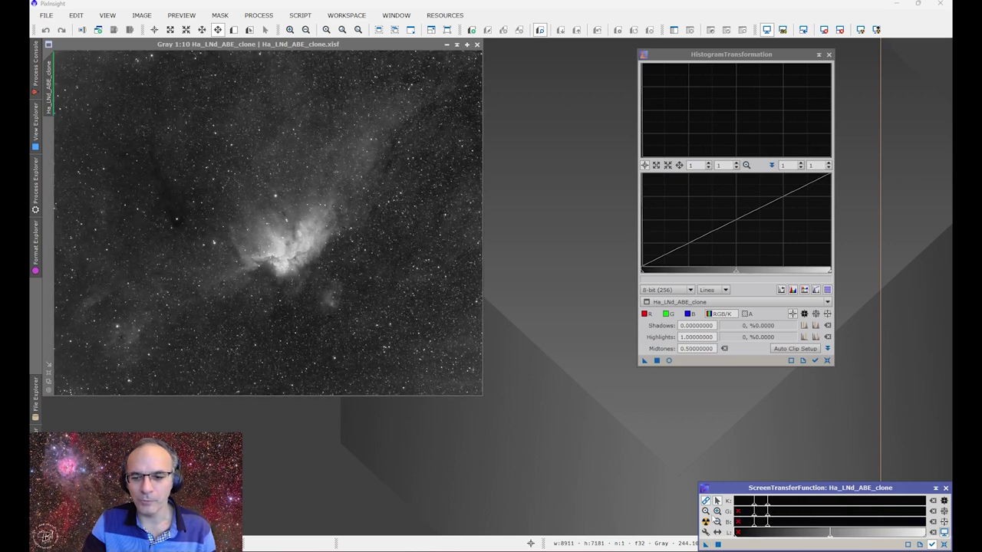
{"action": "left_click", "coordinate": [705, 521]}
{"action": "left_click", "coordinate": [944, 544]}
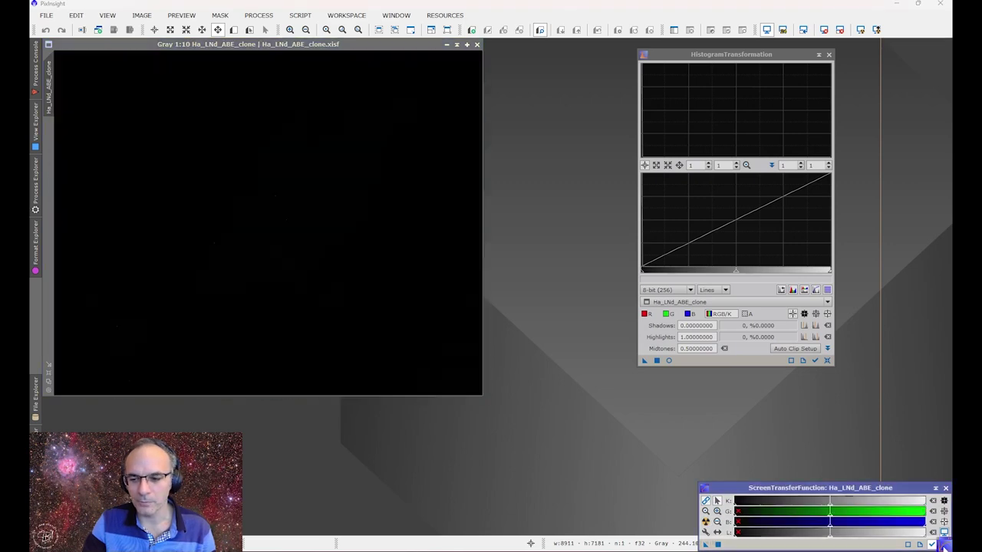
{"action": "left_click", "coordinate": [706, 522]}
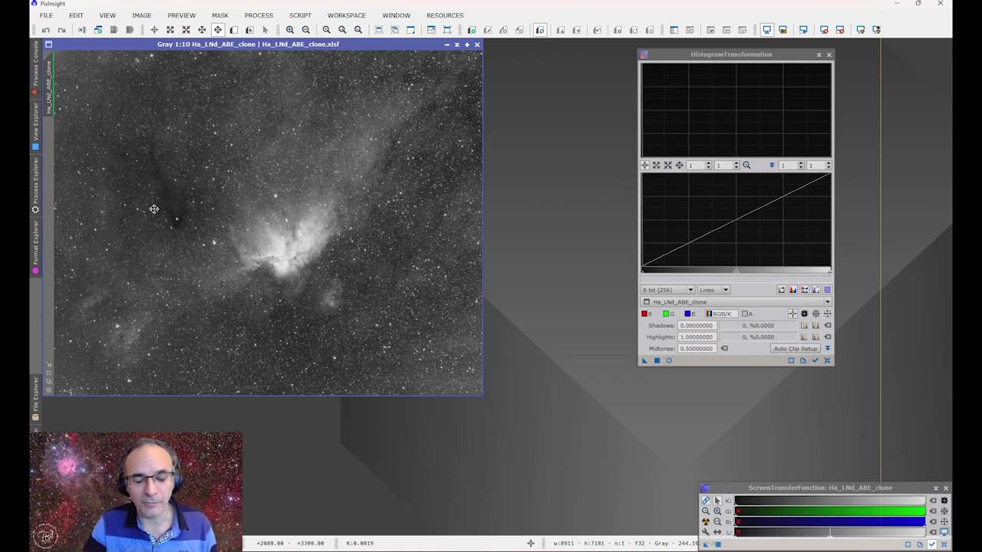
{"action": "scroll", "coordinate": [144, 188], "scroll_direction": "up", "scroll_amount": 3}
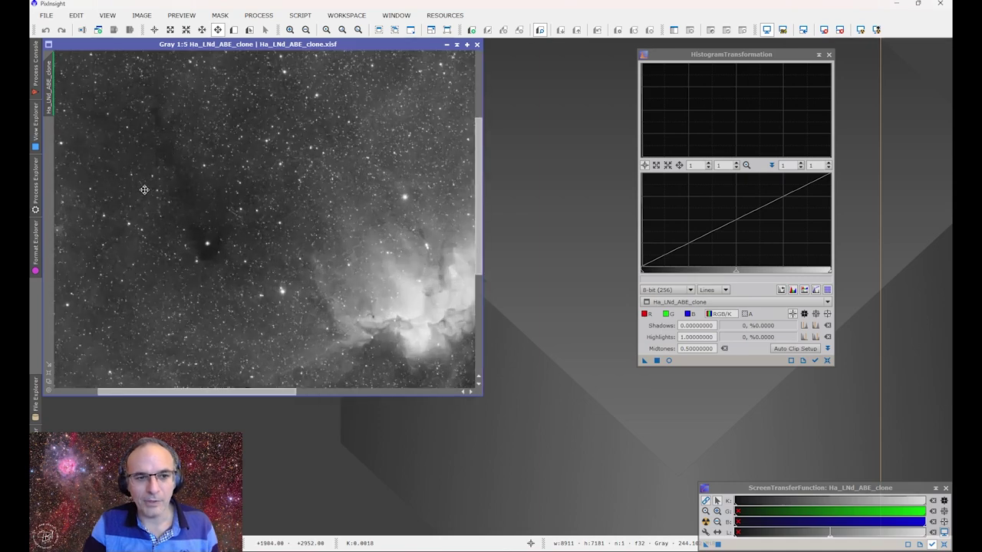
{"action": "scroll", "coordinate": [144, 188], "scroll_direction": "up", "scroll_amount": 2}
{"action": "scroll", "coordinate": [143, 188], "scroll_direction": "up", "scroll_amount": 1}
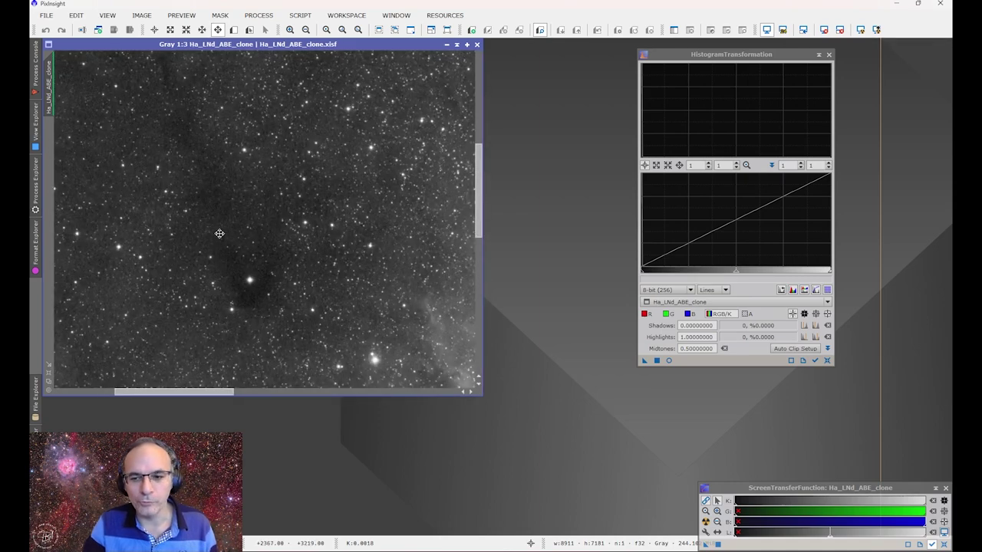
{"action": "scroll", "coordinate": [219, 234], "scroll_direction": "down", "scroll_amount": 6}
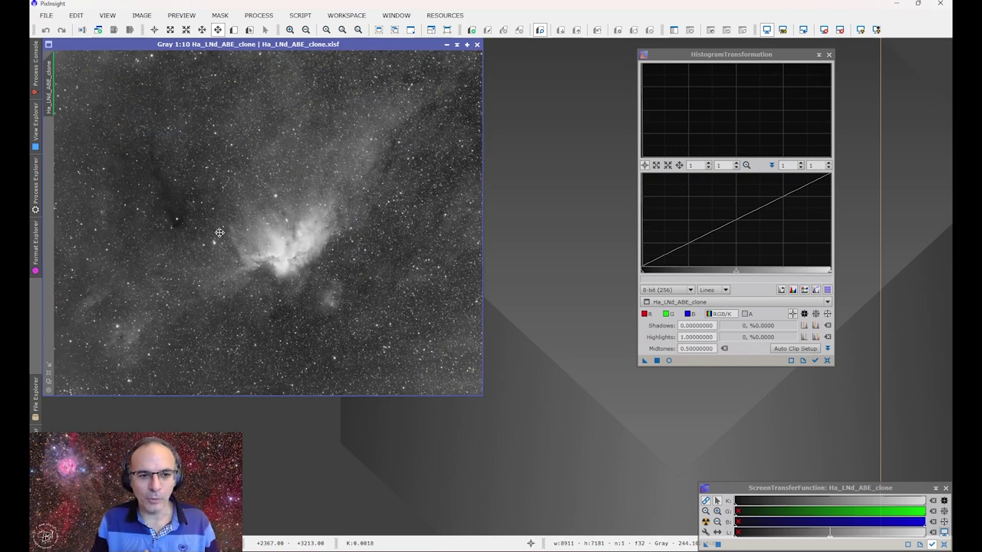
{"action": "scroll", "coordinate": [168, 230], "scroll_direction": "up", "scroll_amount": 4}
{"action": "scroll", "coordinate": [168, 230], "scroll_direction": "up", "scroll_amount": 3}
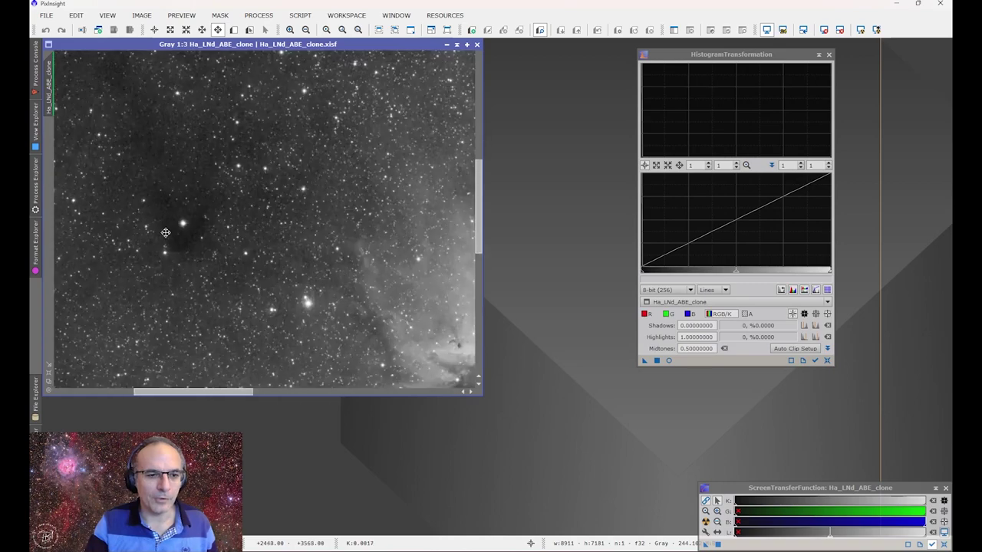
{"action": "scroll", "coordinate": [159, 250], "scroll_direction": "up", "scroll_amount": 1}
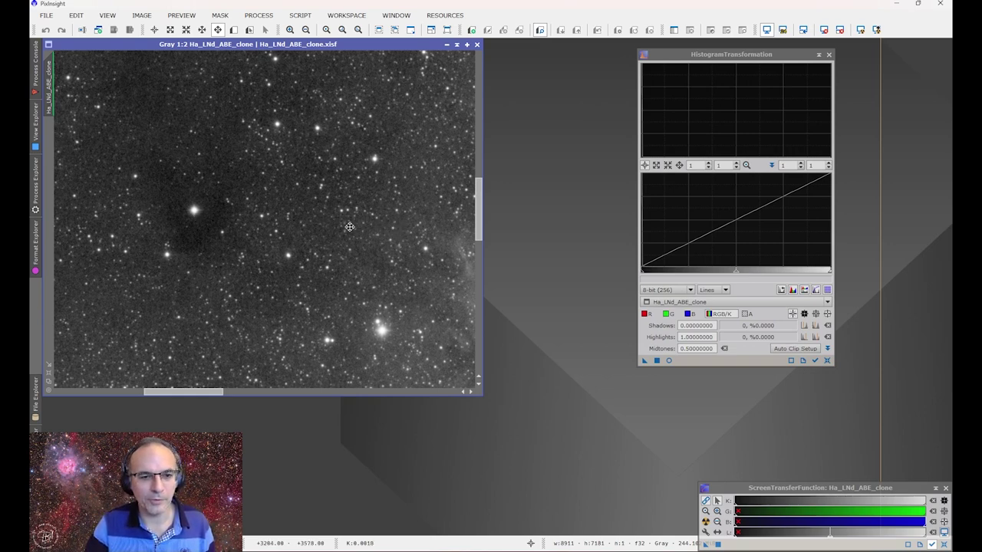
{"action": "left_click_drag", "start_coordinate": [192, 245], "coordinate": [190, 257]}
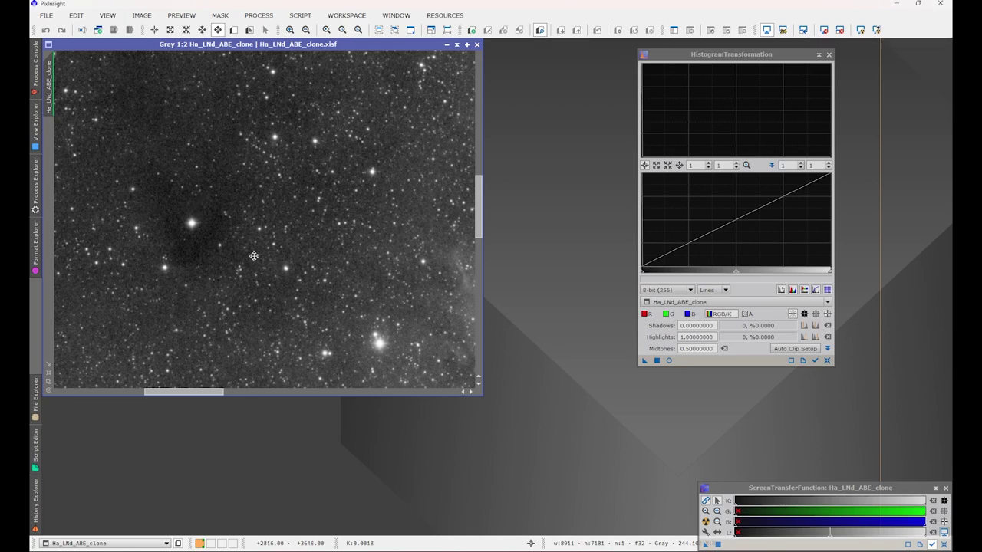
{"action": "scroll", "coordinate": [278, 269], "scroll_direction": "down", "scroll_amount": 1}
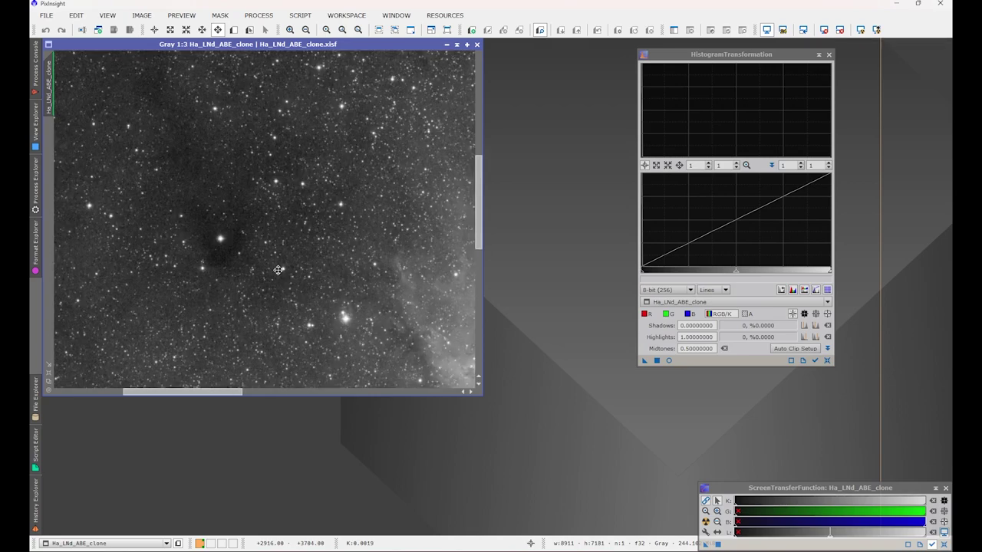
{"action": "scroll", "coordinate": [278, 269], "scroll_direction": "down", "scroll_amount": 1}
{"action": "scroll", "coordinate": [278, 269], "scroll_direction": "down", "scroll_amount": 1}
{"action": "scroll", "coordinate": [279, 270], "scroll_direction": "down", "scroll_amount": 2}
{"action": "scroll", "coordinate": [278, 270], "scroll_direction": "down", "scroll_amount": 1}
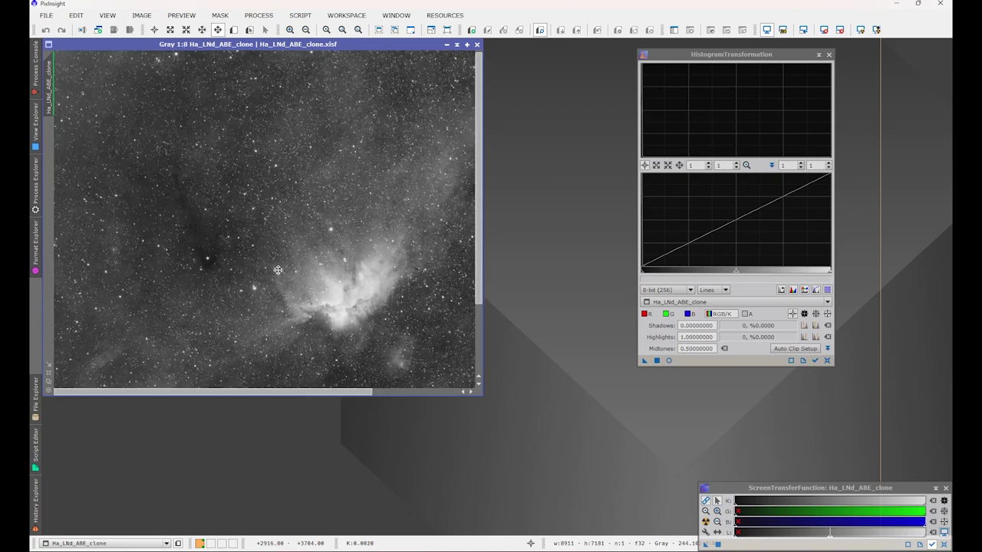
{"action": "scroll", "coordinate": [279, 269], "scroll_direction": "down", "scroll_amount": 1}
{"action": "scroll", "coordinate": [278, 269], "scroll_direction": "down", "scroll_amount": 1}
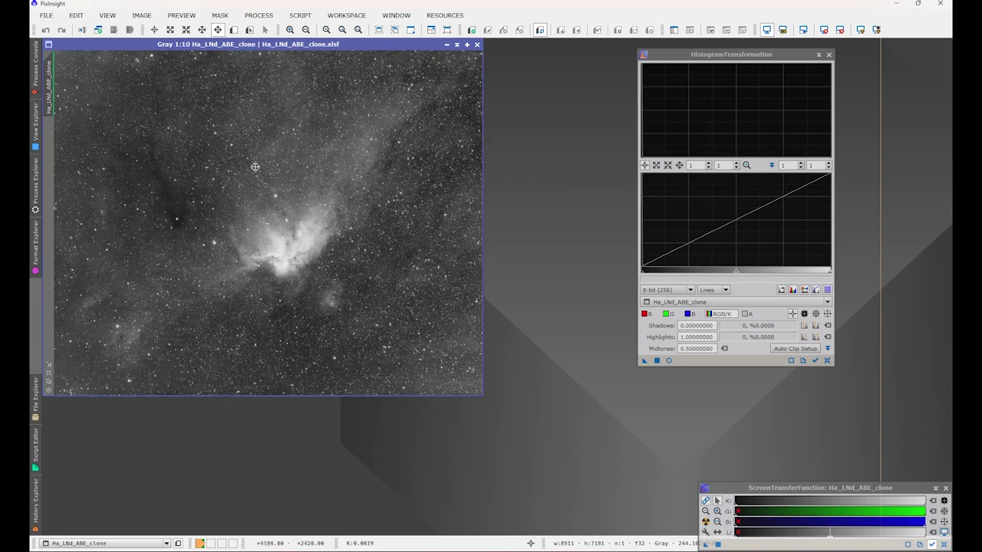
Close HistogramTransformation, read the Process Console log, then show the image's View Explorer properties
{"action": "key", "text": "Escape"}
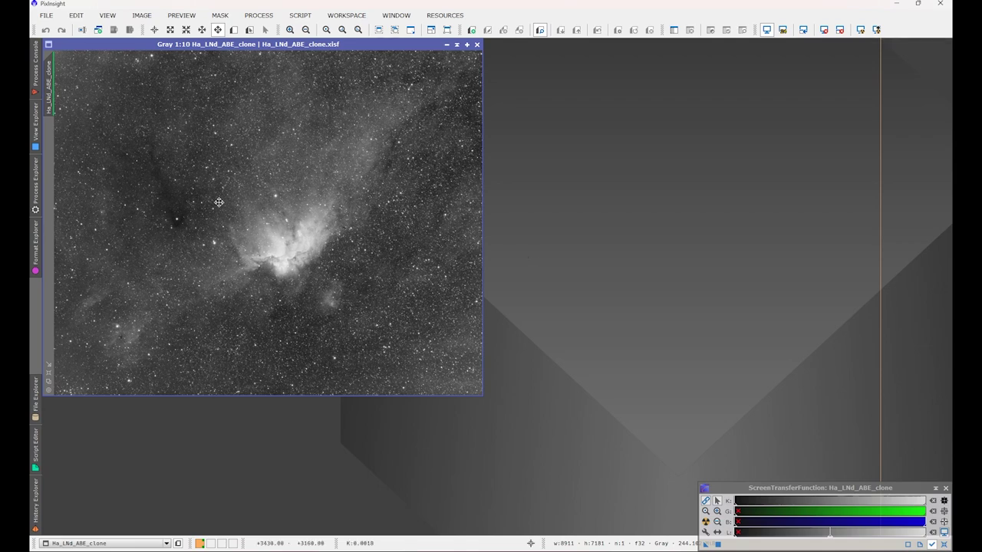
{"action": "left_click", "coordinate": [34, 123]}
{"action": "left_click", "coordinate": [33, 84]}
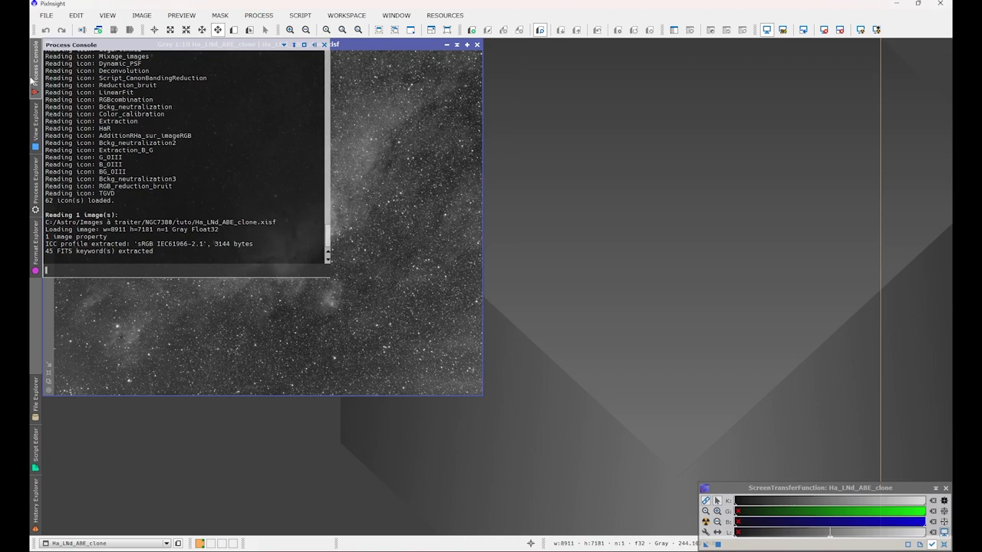
{"action": "scroll", "coordinate": [184, 153], "scroll_direction": "up", "scroll_amount": 10}
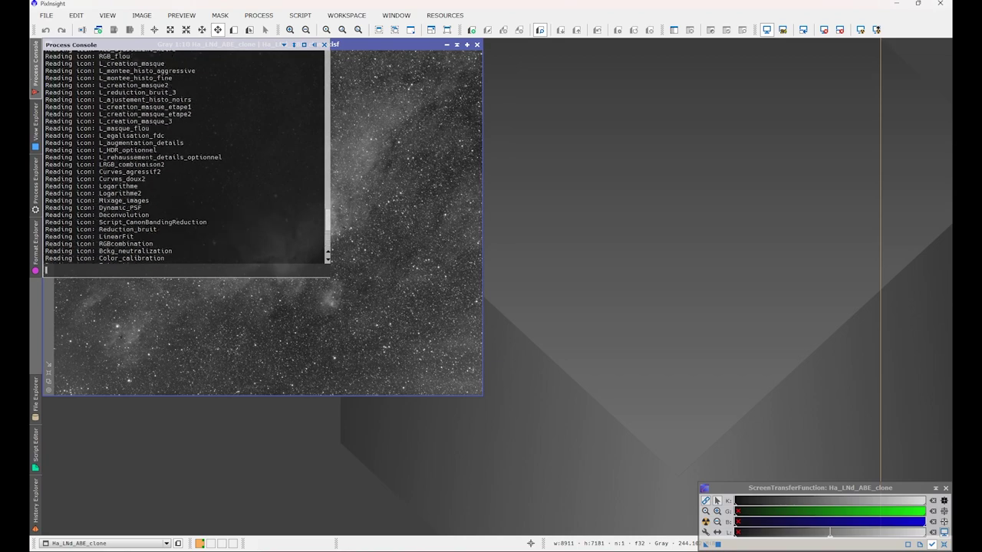
{"action": "scroll", "coordinate": [184, 153], "scroll_direction": "up", "scroll_amount": 5}
{"action": "scroll", "coordinate": [185, 153], "scroll_direction": "down", "scroll_amount": 8}
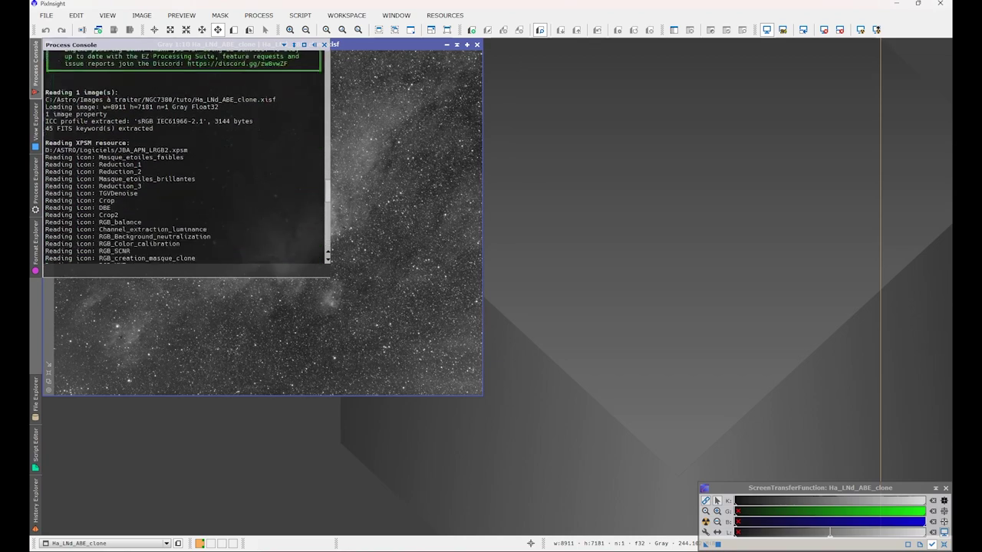
{"action": "scroll", "coordinate": [184, 154], "scroll_direction": "down", "scroll_amount": 5}
{"action": "scroll", "coordinate": [184, 154], "scroll_direction": "down", "scroll_amount": 5}
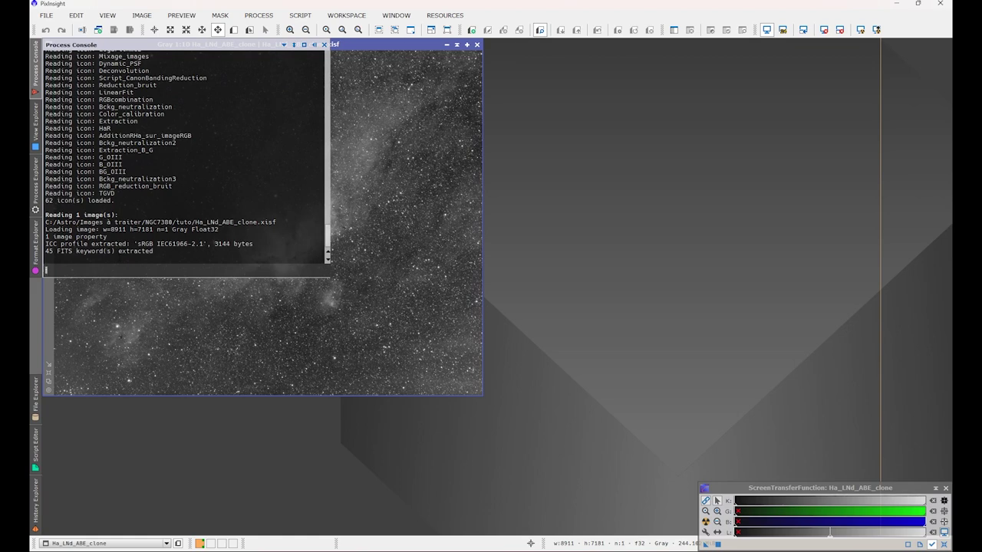
{"action": "left_click", "coordinate": [35, 138]}
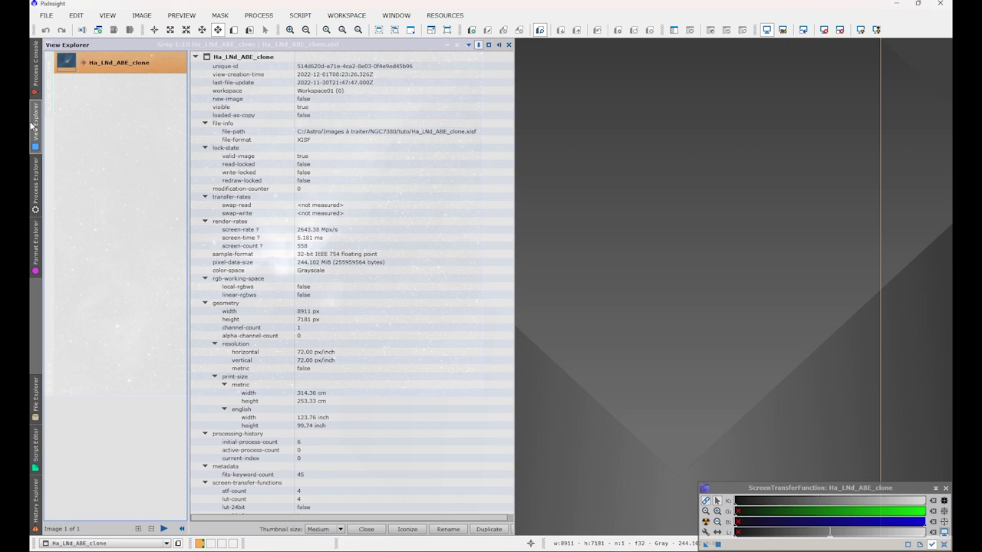
Scroll through the Ha_LNd_ABE_clone property listing
{"action": "scroll", "coordinate": [311, 276], "scroll_direction": "down", "scroll_amount": 4}
{"action": "scroll", "coordinate": [311, 276], "scroll_direction": "down", "scroll_amount": 3}
{"action": "scroll", "coordinate": [311, 276], "scroll_direction": "down", "scroll_amount": 6}
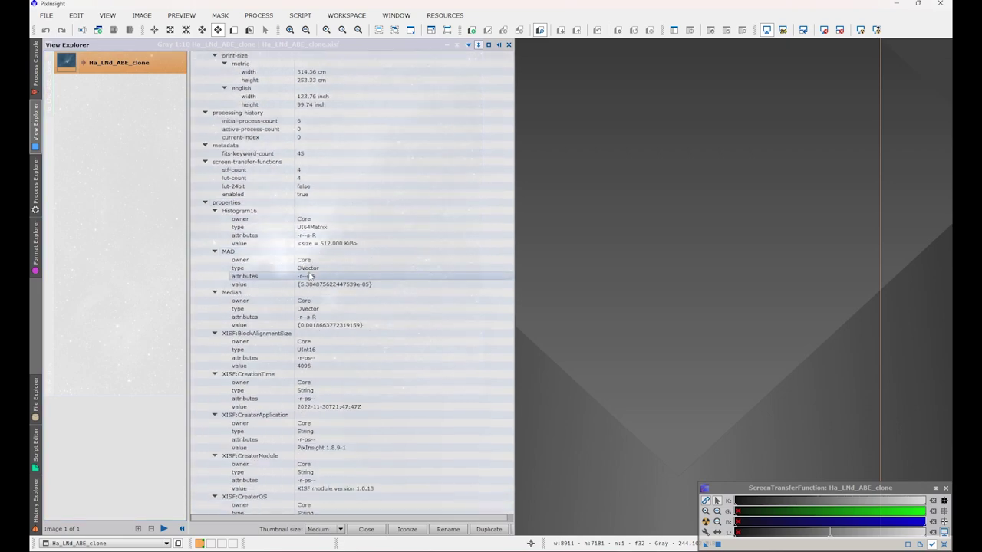
{"action": "scroll", "coordinate": [311, 276], "scroll_direction": "up", "scroll_amount": 3}
{"action": "scroll", "coordinate": [311, 277], "scroll_direction": "up", "scroll_amount": 3}
{"action": "scroll", "coordinate": [311, 276], "scroll_direction": "up", "scroll_amount": 4}
{"action": "scroll", "coordinate": [310, 277], "scroll_direction": "up", "scroll_amount": 3}
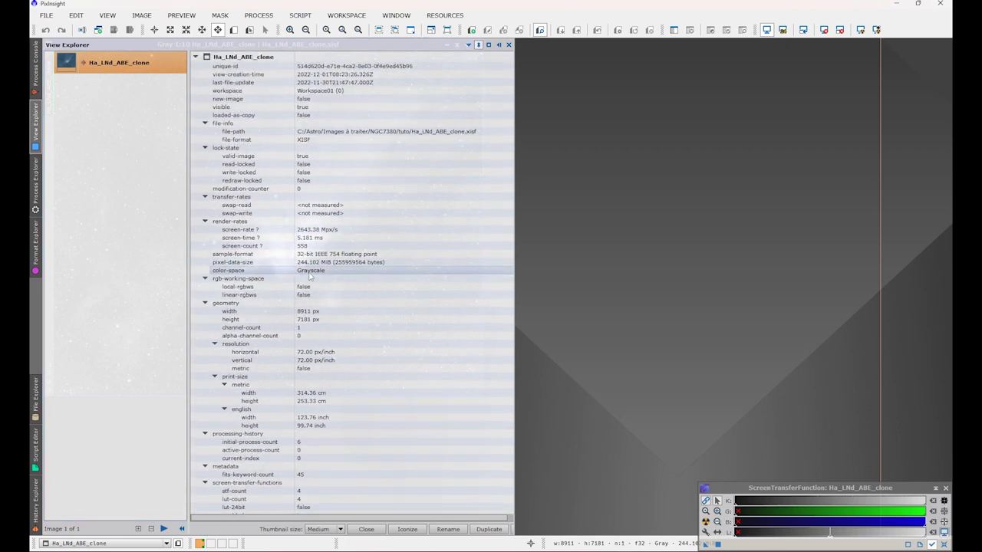
Search the Process Explorer for 'dar' and select DarkStructureEnhance
{"action": "left_click", "coordinate": [33, 197]}
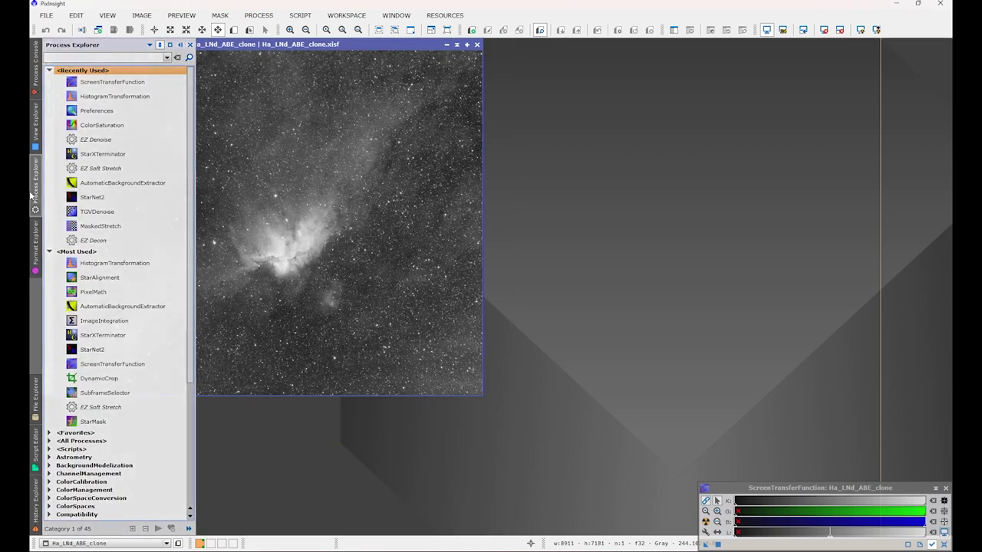
{"action": "left_click", "coordinate": [68, 59]}
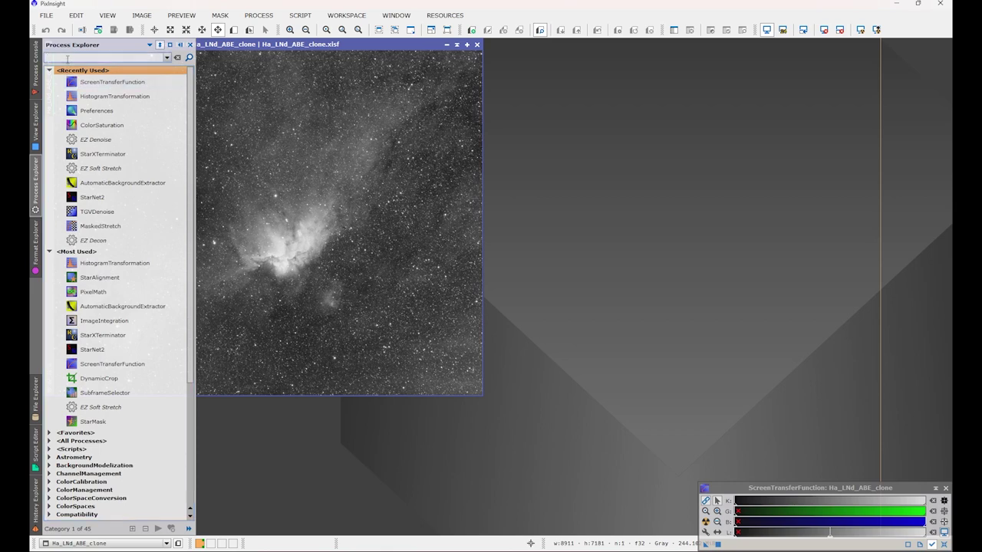
{"action": "type", "text": "dar"}
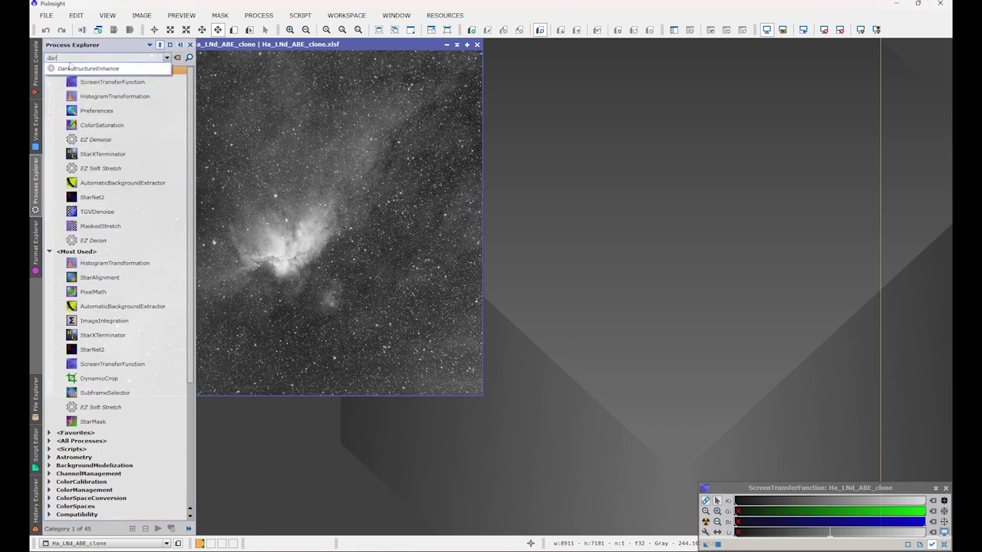
{"action": "left_click", "coordinate": [69, 68]}
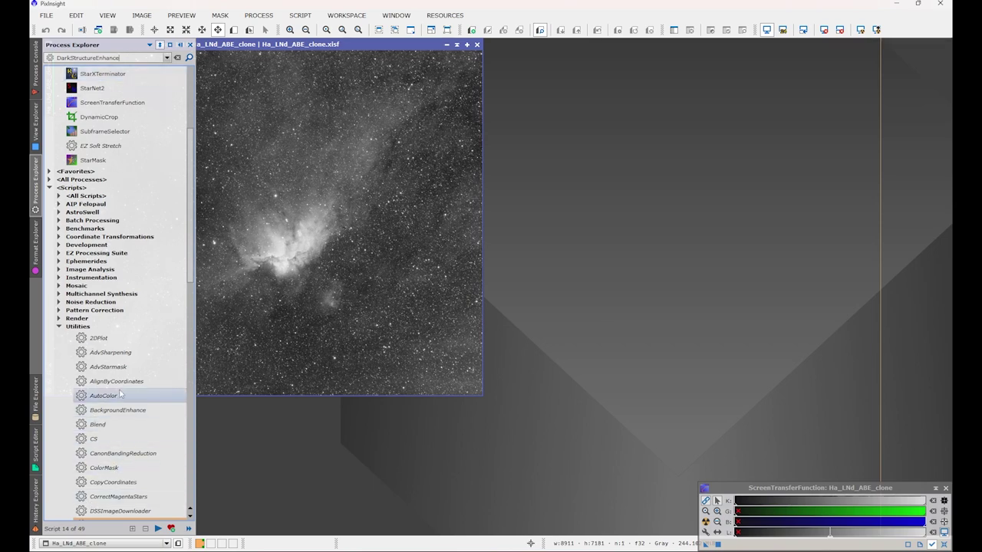
Switch to the Format Explorer listing FITS, JPEG, TIFF, XISF and other formats
{"action": "scroll", "coordinate": [120, 394], "scroll_direction": "up", "scroll_amount": 8}
{"action": "scroll", "coordinate": [120, 394], "scroll_direction": "up", "scroll_amount": 1}
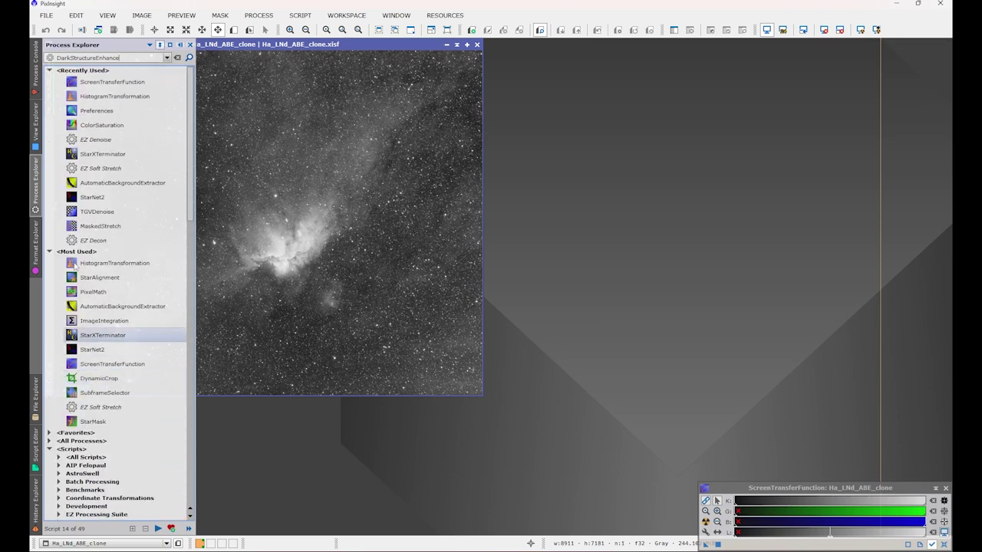
{"action": "left_click", "coordinate": [37, 259]}
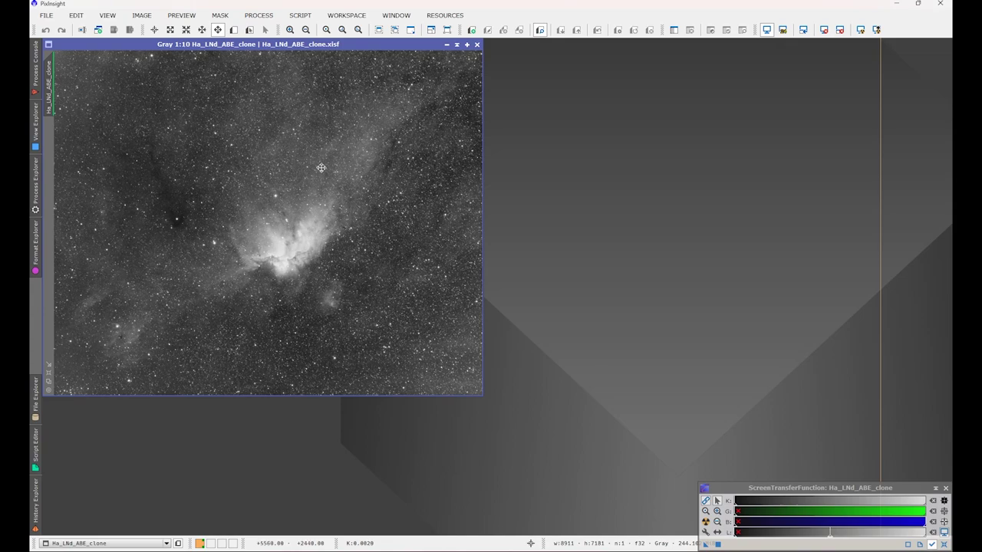
Zoom the nebula image in and back out, then bring up PROCESS > All Processes
{"action": "scroll", "coordinate": [272, 217], "scroll_direction": "up", "scroll_amount": 1}
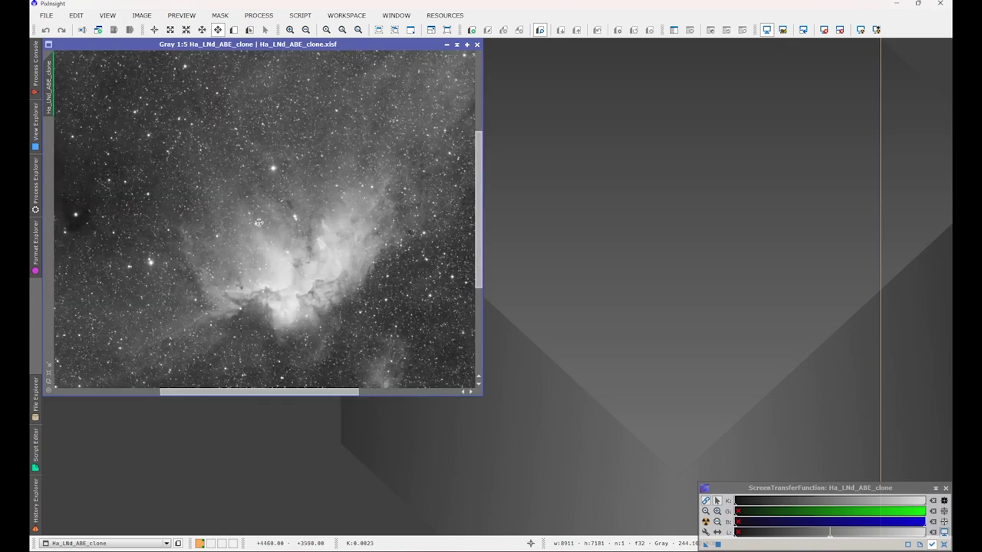
{"action": "scroll", "coordinate": [227, 228], "scroll_direction": "down", "scroll_amount": 1}
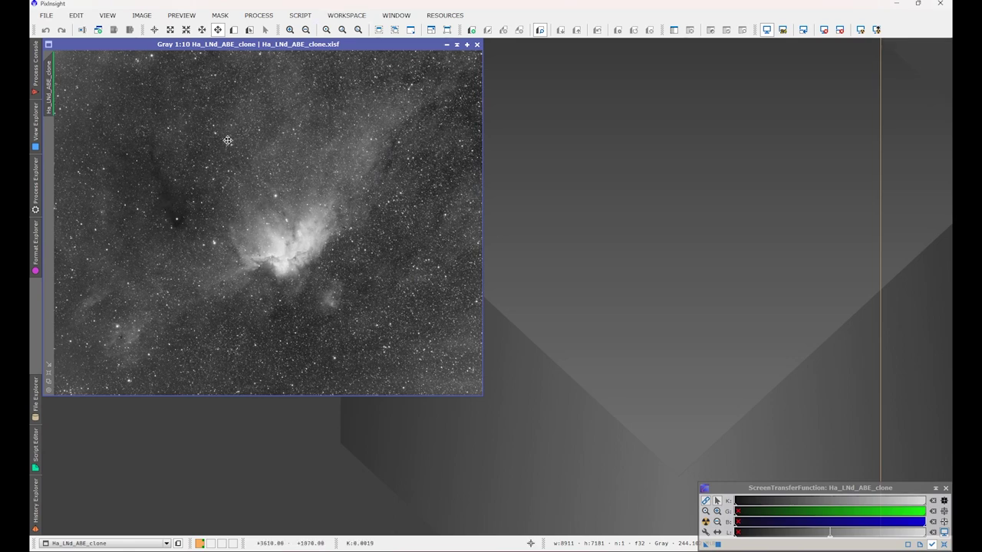
{"action": "left_click", "coordinate": [259, 16]}
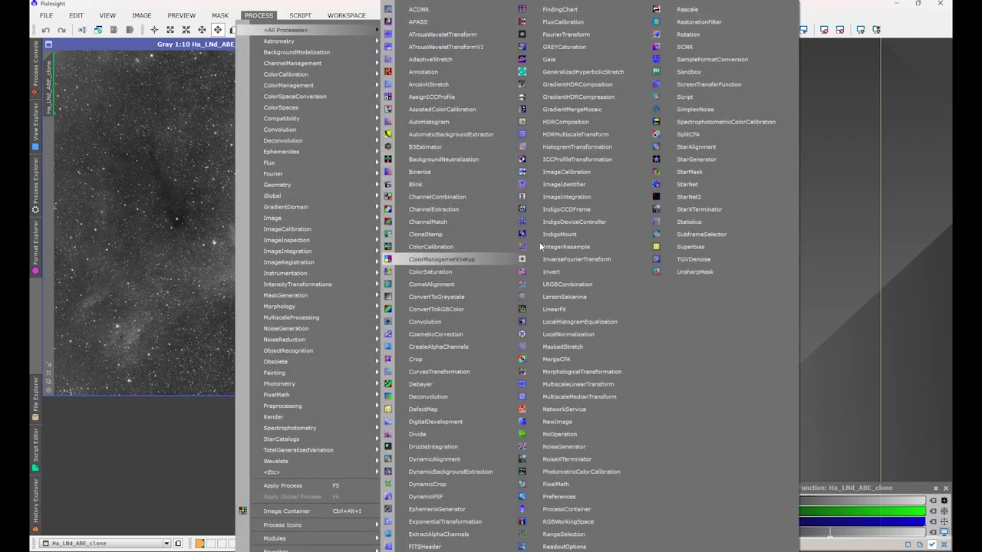
{"action": "mouse_move", "coordinate": [286, 30]}
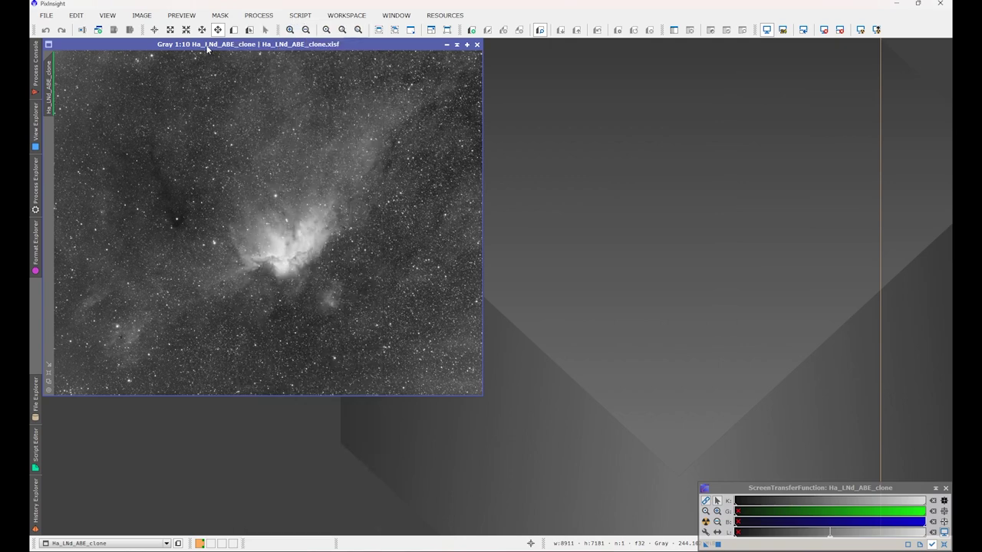
Close and reopen the process list to browse All Processes, then dismiss it with Escape
{"action": "left_click", "coordinate": [210, 51]}
{"action": "left_click", "coordinate": [259, 15]}
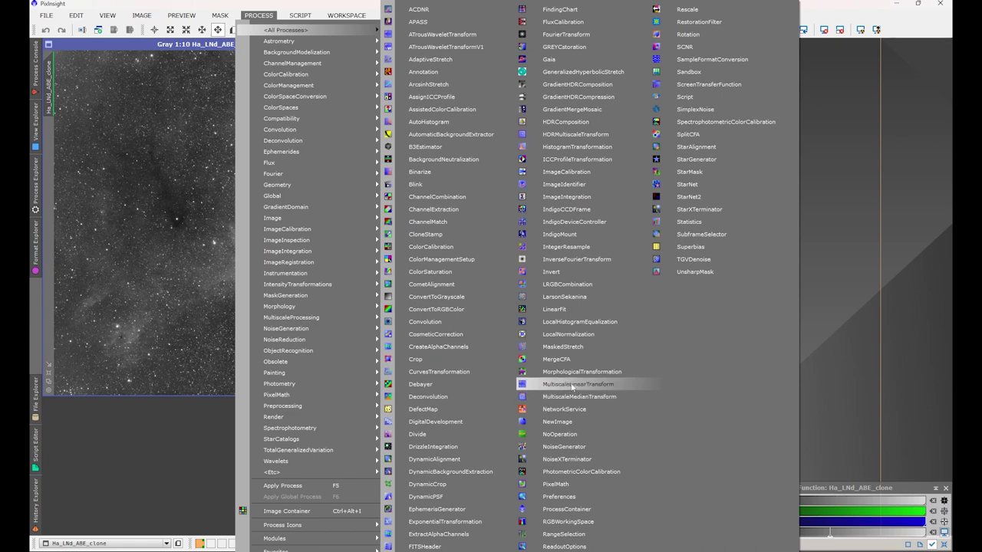
{"action": "key", "text": "Escape"}
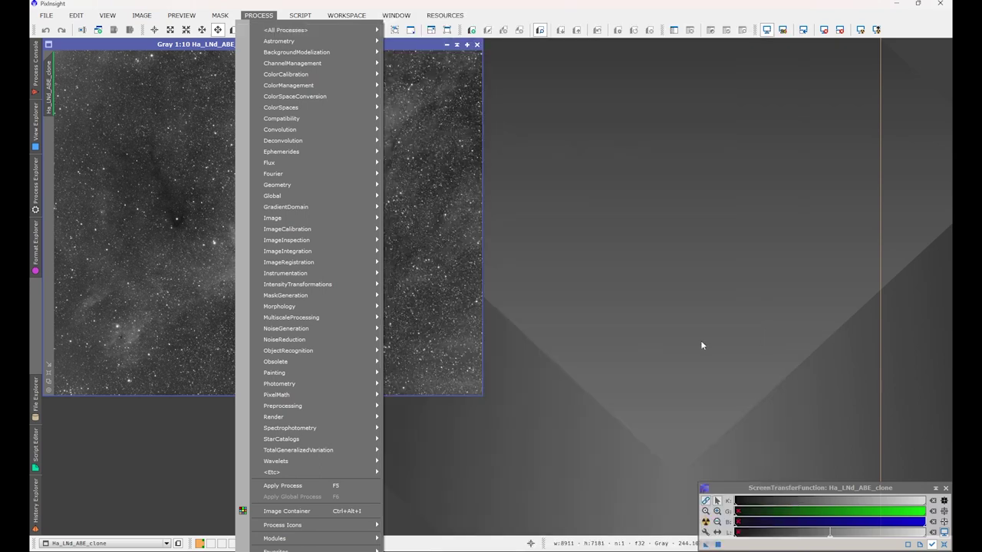
{"action": "key", "text": "Escape"}
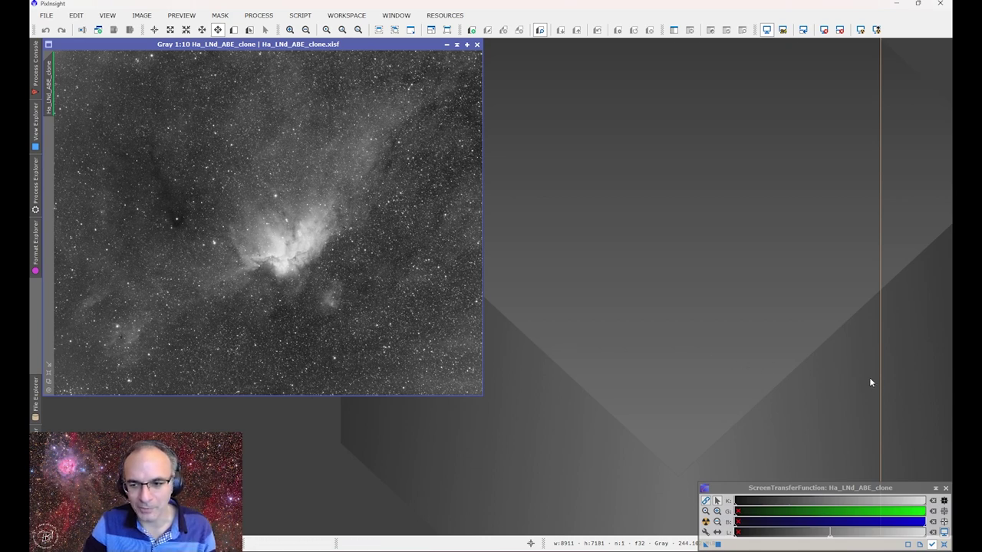
Shift the orange workspace guide line left and show the SCRIPT > EZ Processing Suite scripts
{"action": "left_click_drag", "start_coordinate": [879, 377], "coordinate": [829, 379]}
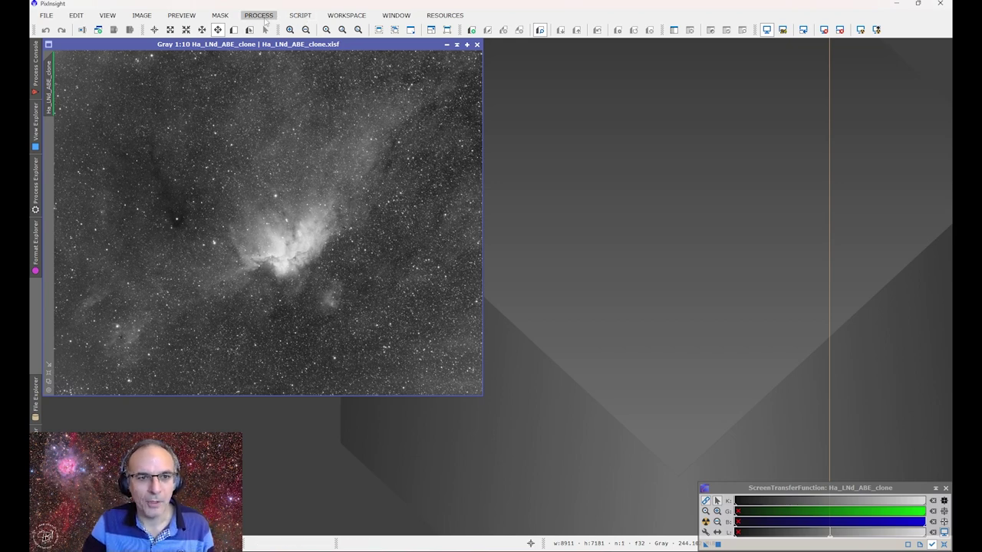
{"action": "left_click", "coordinate": [266, 20]}
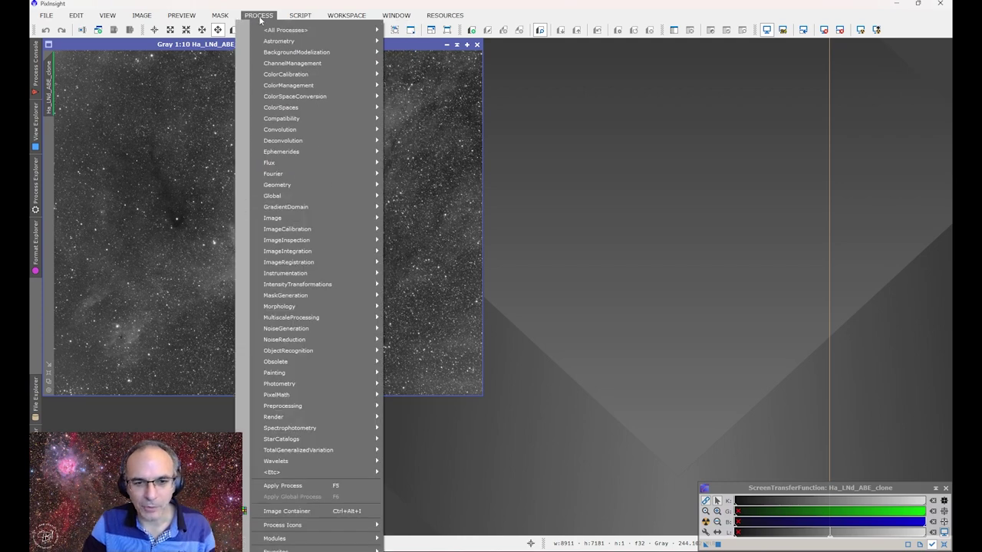
{"action": "mouse_move", "coordinate": [299, 15]}
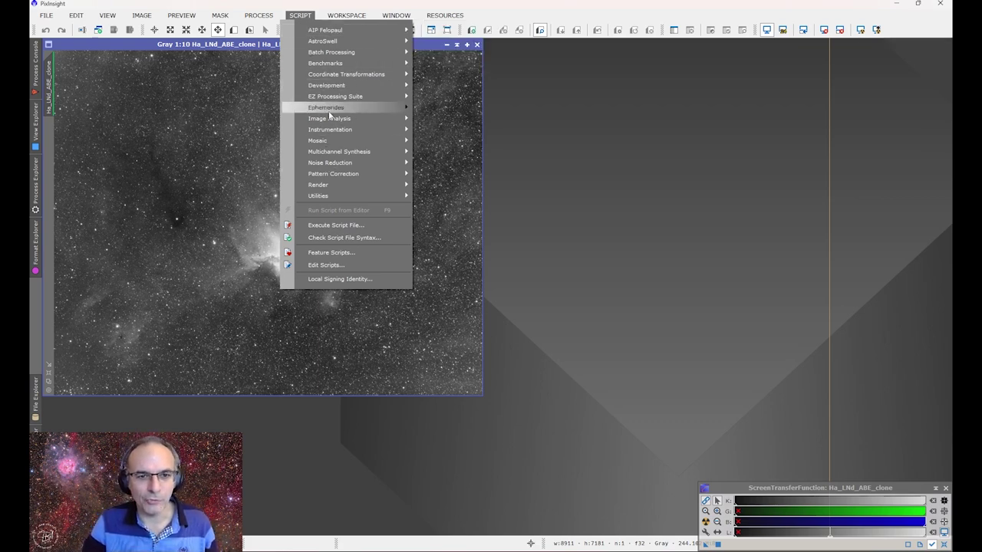
{"action": "mouse_move", "coordinate": [335, 95]}
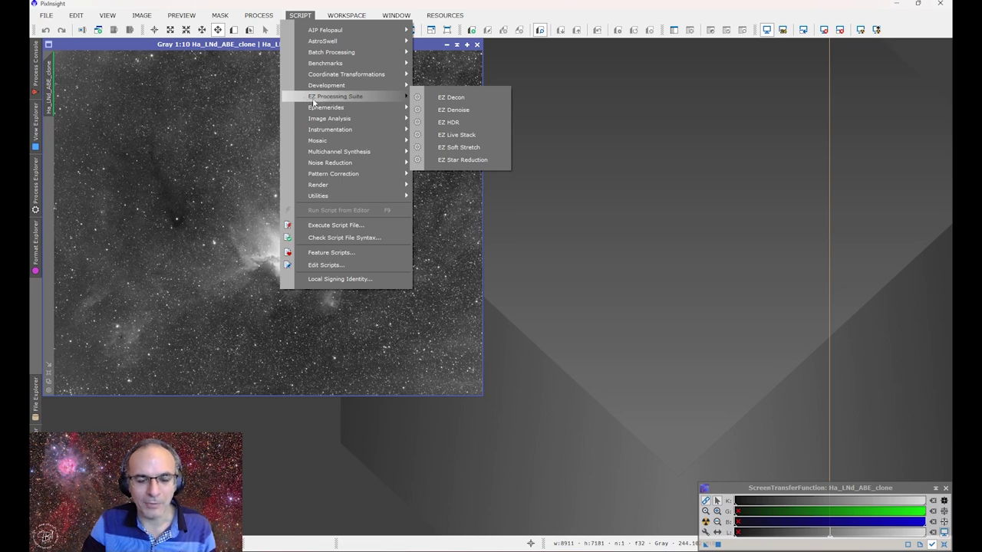
Run EZ Soft Stretch at default settings: target median 0.20, expand low 0.05, aggressiveness 5.00
{"action": "left_click", "coordinate": [452, 148]}
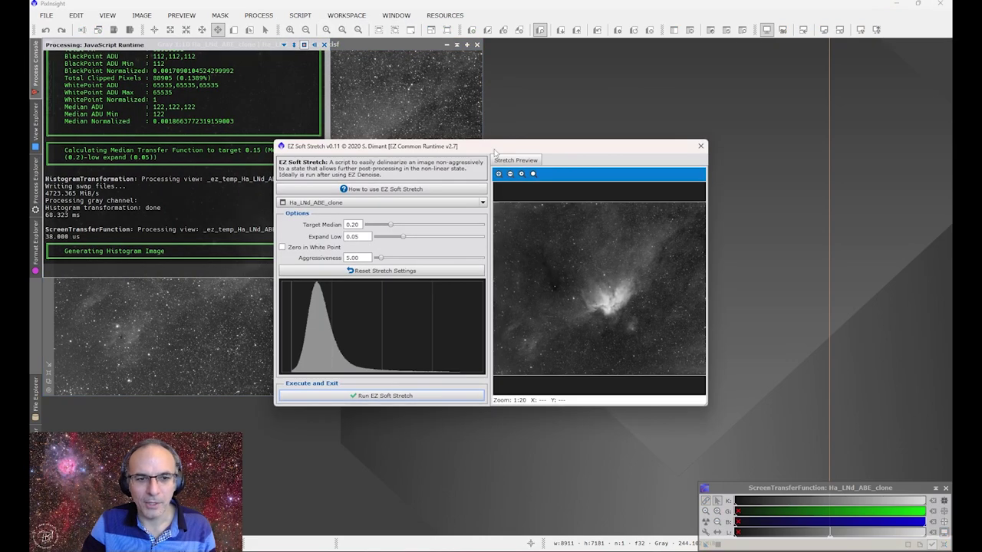
{"action": "left_click_drag", "start_coordinate": [463, 142], "coordinate": [673, 108]}
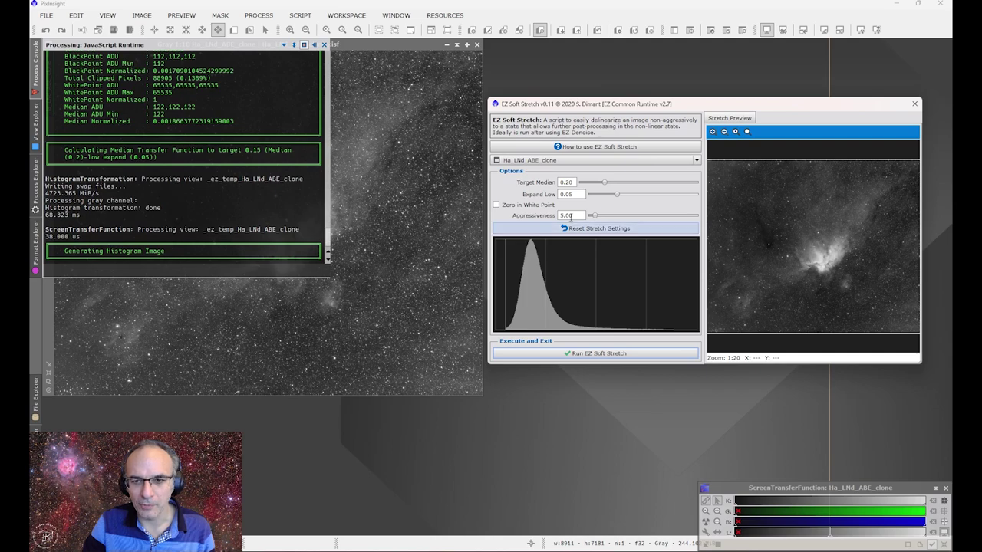
{"action": "left_click", "coordinate": [587, 229]}
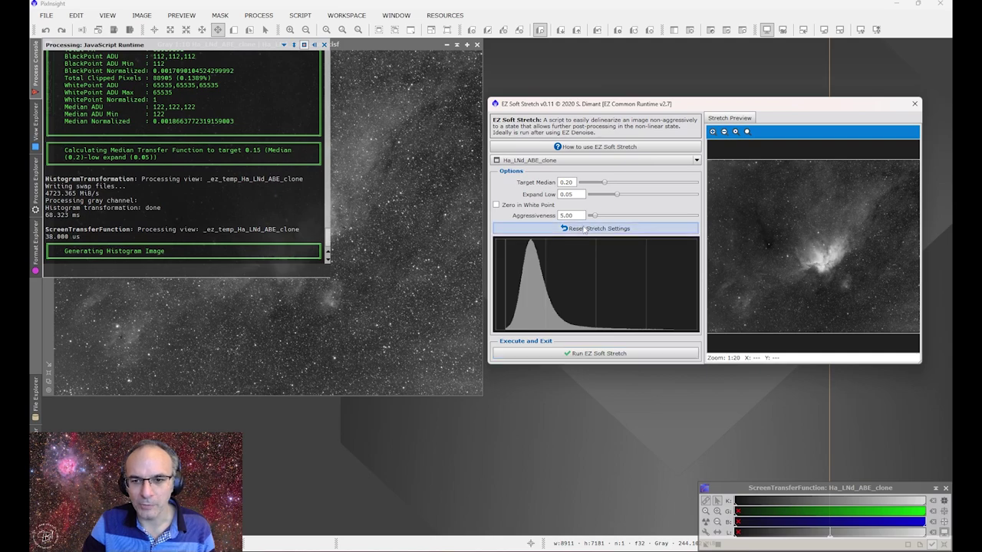
{"action": "left_click", "coordinate": [614, 354]}
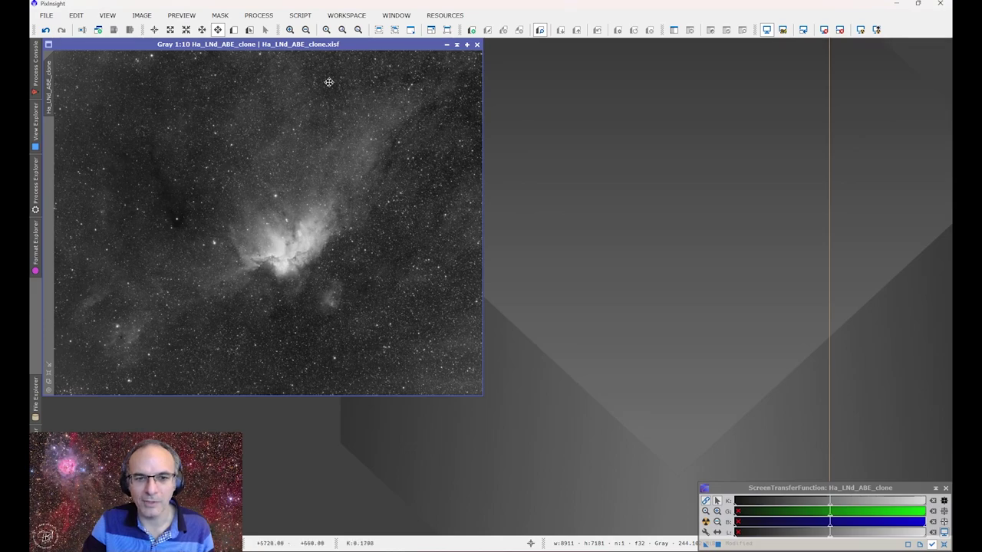
{"action": "left_click", "coordinate": [261, 15]}
{"action": "mouse_move", "coordinate": [287, 30]}
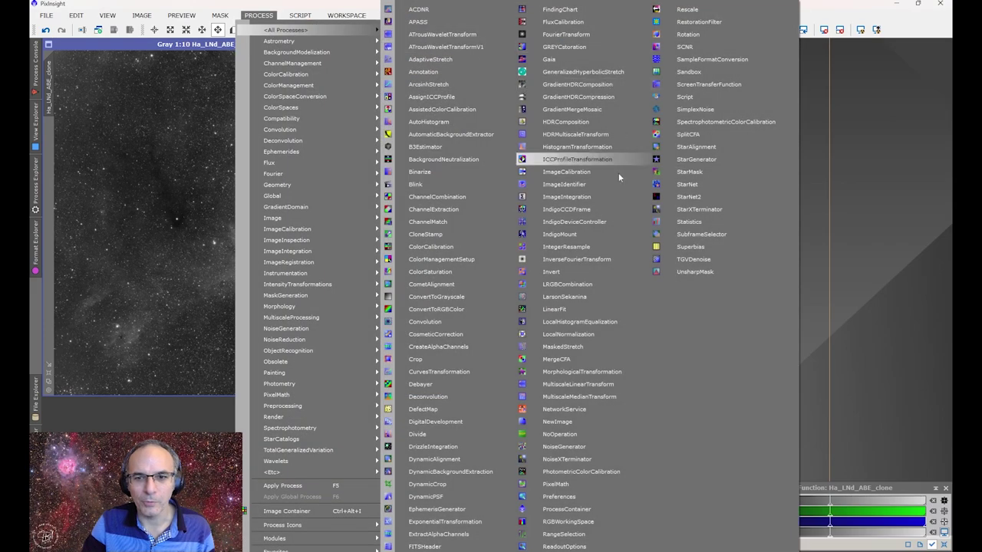
{"action": "left_click", "coordinate": [567, 149]}
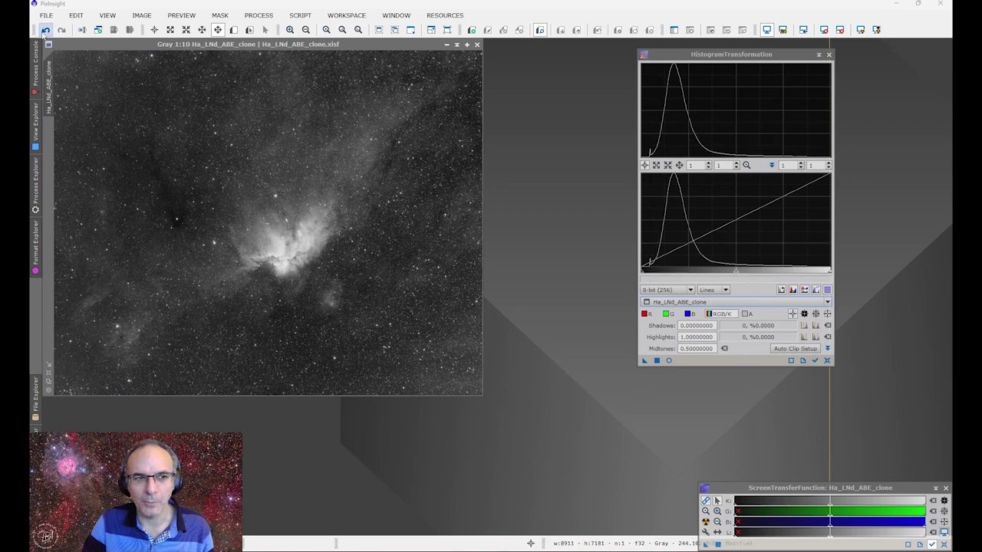
{"action": "left_click", "coordinate": [45, 29]}
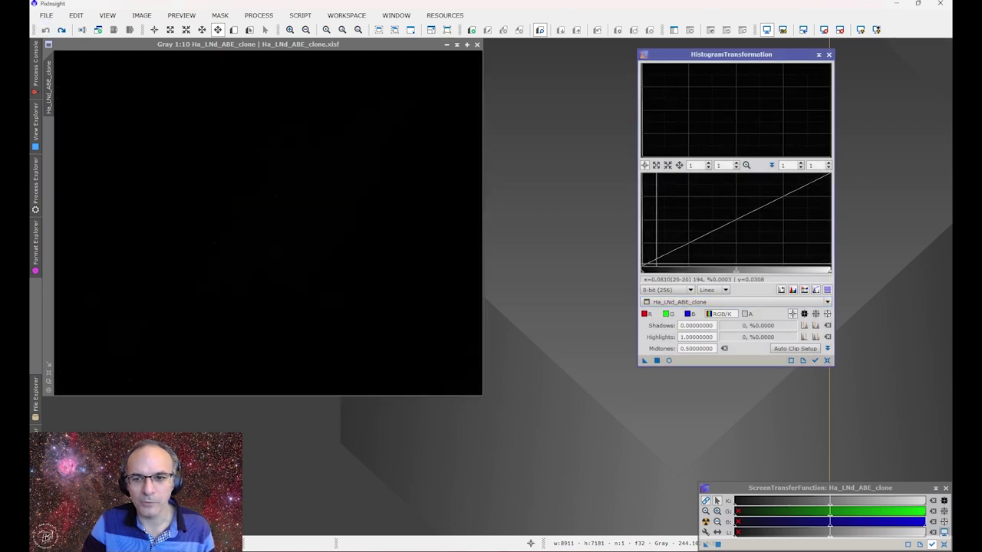
{"action": "left_click", "coordinate": [62, 30]}
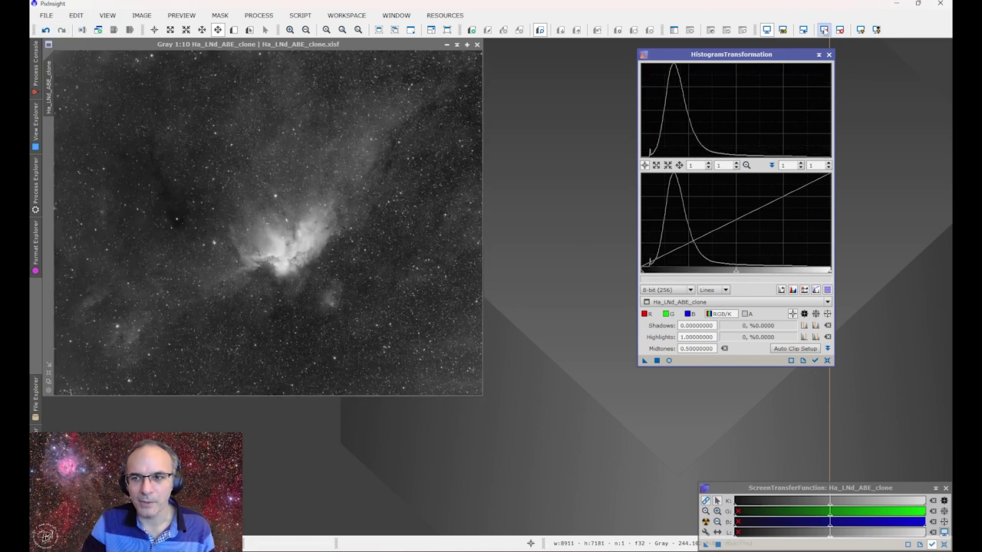
{"action": "left_click", "coordinate": [823, 29]}
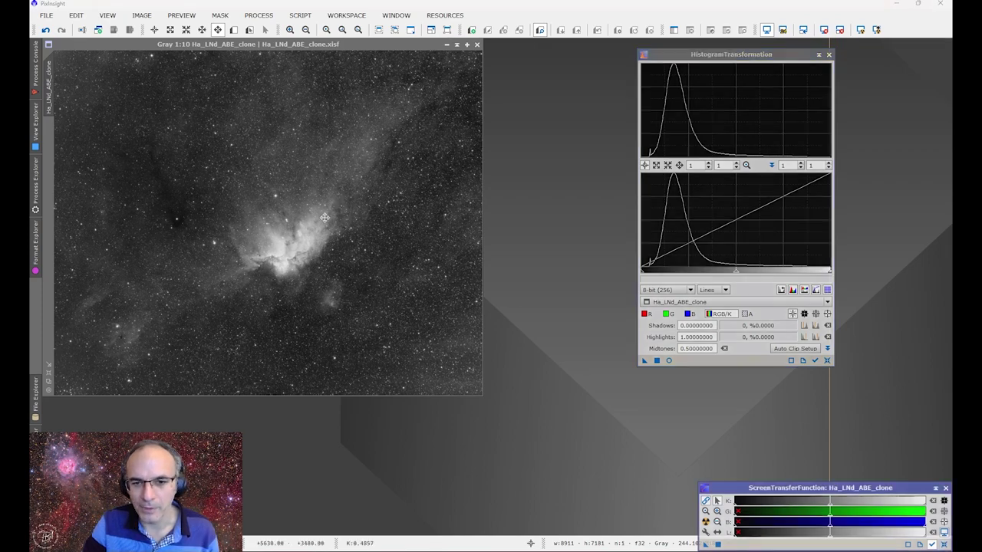
{"action": "scroll", "coordinate": [162, 231], "scroll_direction": "up", "scroll_amount": 6}
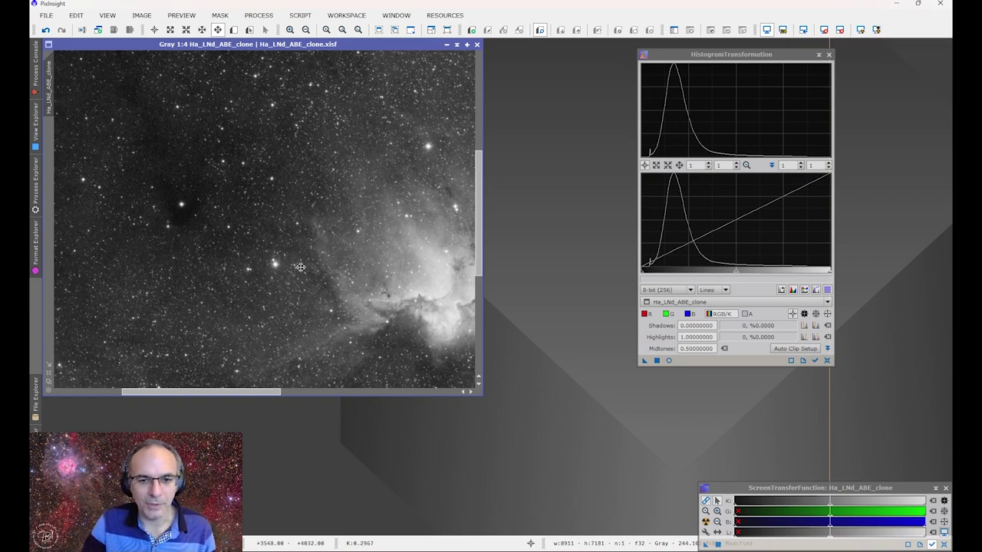
{"action": "scroll", "coordinate": [305, 264], "scroll_direction": "down", "scroll_amount": 1}
{"action": "scroll", "coordinate": [305, 263], "scroll_direction": "down", "scroll_amount": 1}
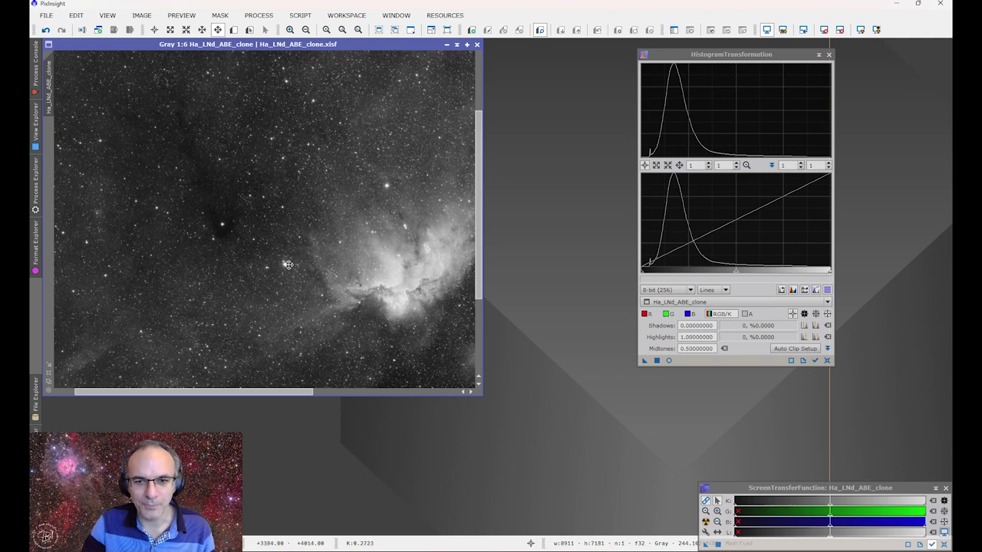
{"action": "scroll", "coordinate": [290, 265], "scroll_direction": "down", "scroll_amount": 2}
{"action": "scroll", "coordinate": [289, 265], "scroll_direction": "down", "scroll_amount": 1}
{"action": "scroll", "coordinate": [289, 264], "scroll_direction": "down", "scroll_amount": 1}
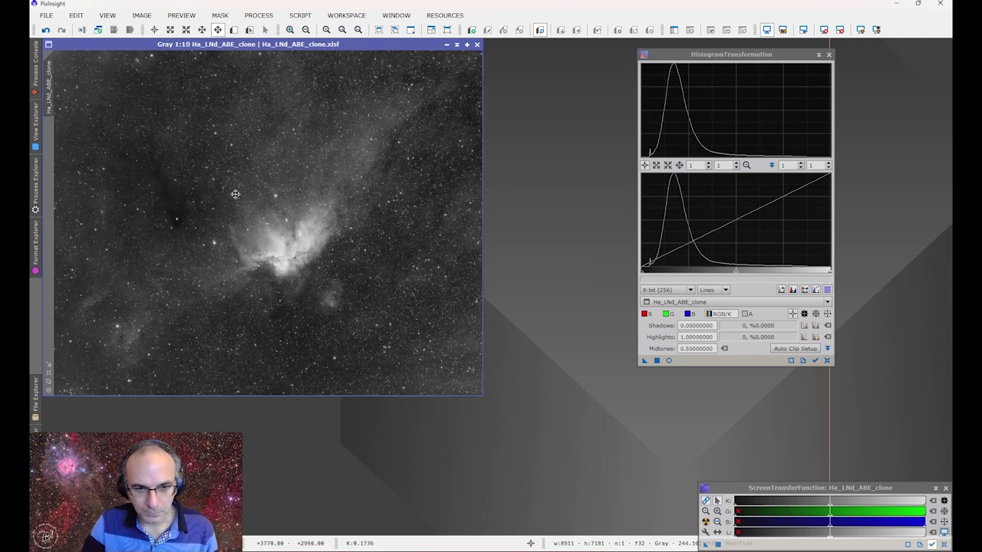
{"action": "left_click", "coordinate": [827, 55]}
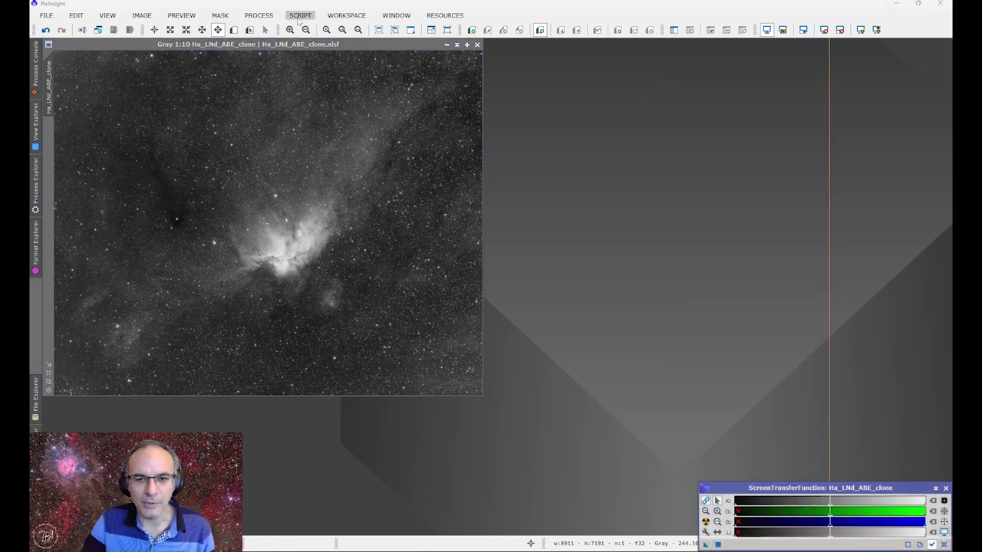
Undo the last processing step and bring up the Process Explorer
{"action": "left_click", "coordinate": [299, 17]}
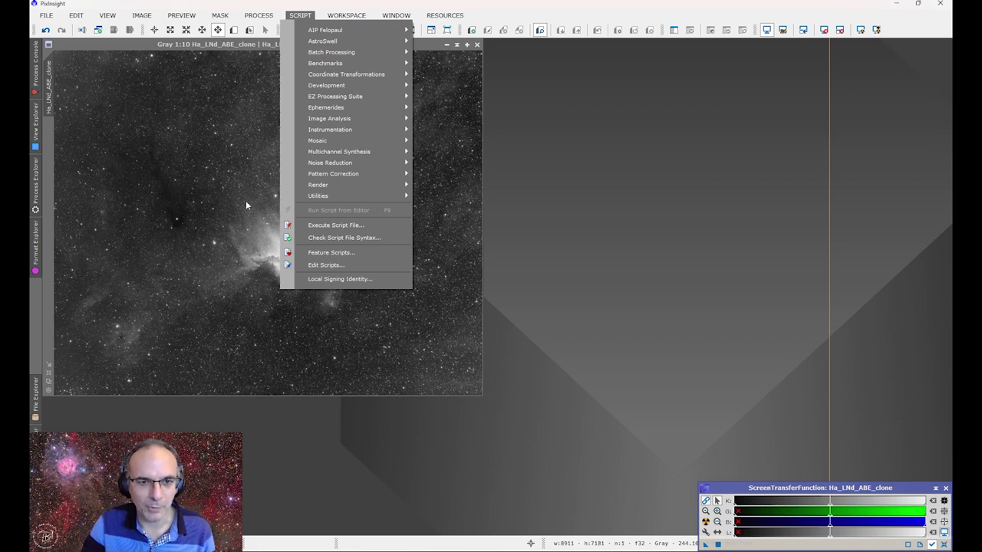
{"action": "left_click", "coordinate": [47, 32]}
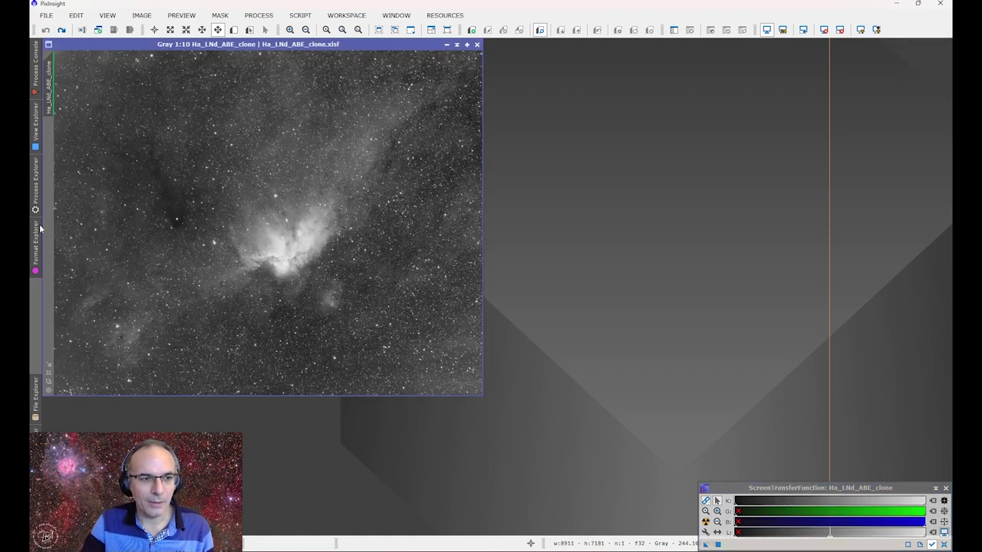
{"action": "left_click", "coordinate": [33, 192]}
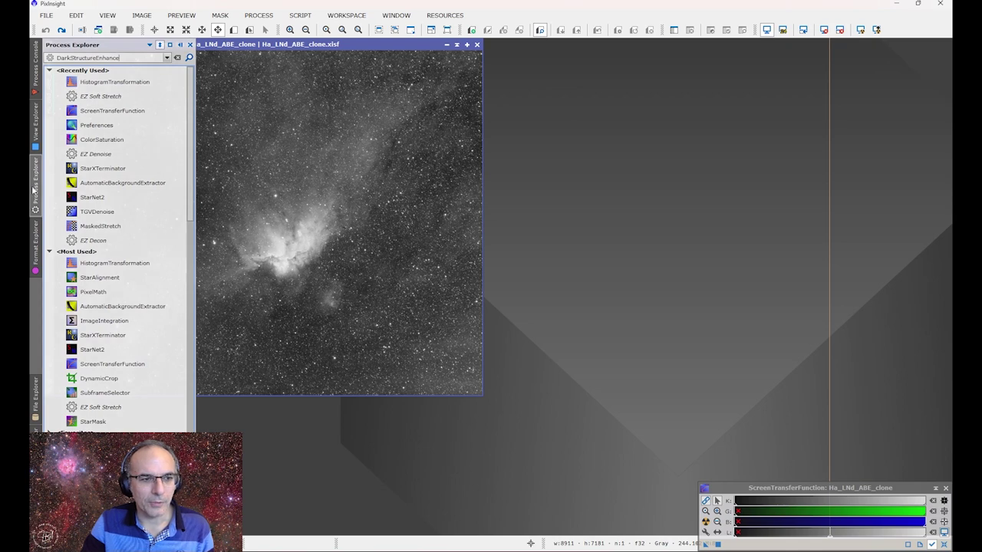
Browse Process Explorer, collapsing Scripts and expanding Favorites to review its processes
{"action": "scroll", "coordinate": [98, 350], "scroll_direction": "down", "scroll_amount": 3}
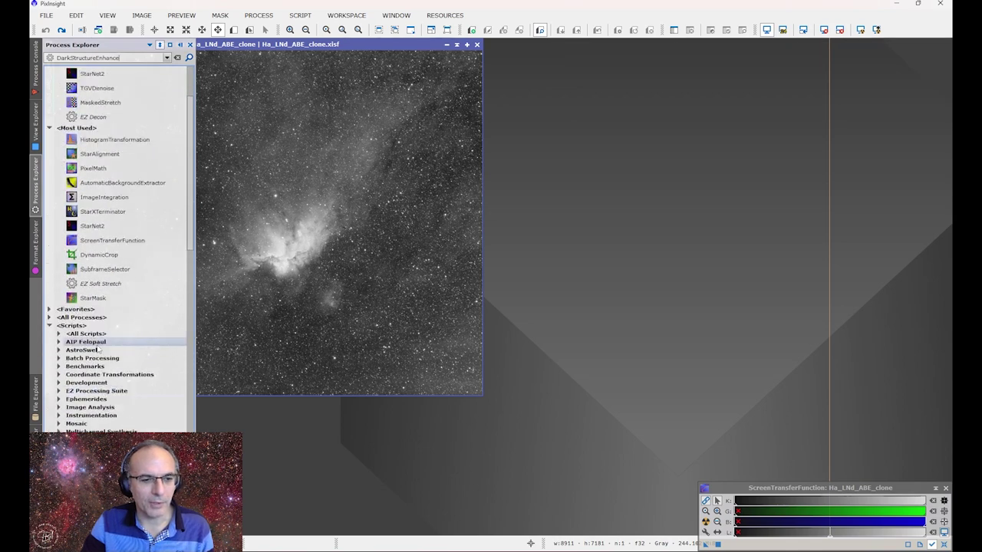
{"action": "scroll", "coordinate": [96, 307], "scroll_direction": "up", "scroll_amount": 3}
{"action": "scroll", "coordinate": [95, 305], "scroll_direction": "down", "scroll_amount": 2}
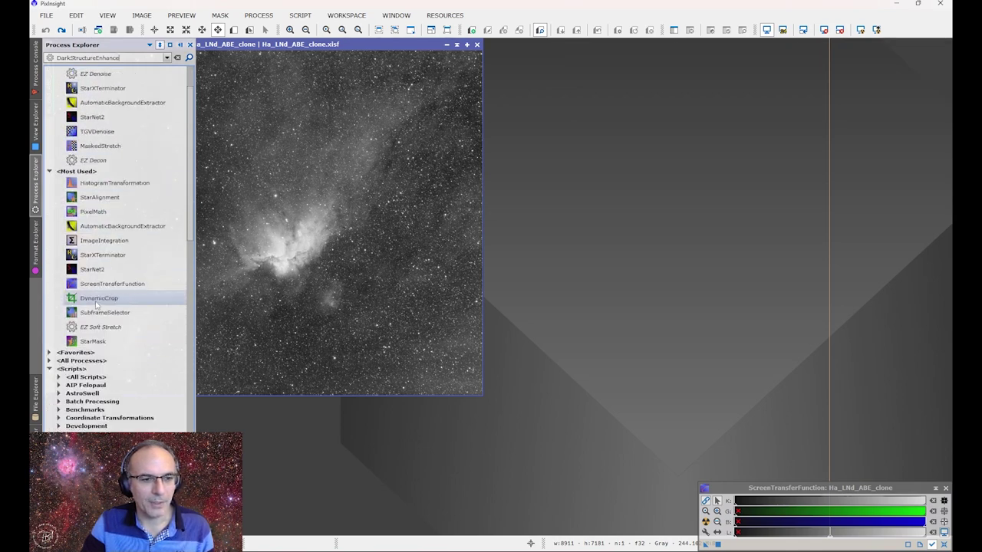
{"action": "scroll", "coordinate": [85, 310], "scroll_direction": "down", "scroll_amount": 1}
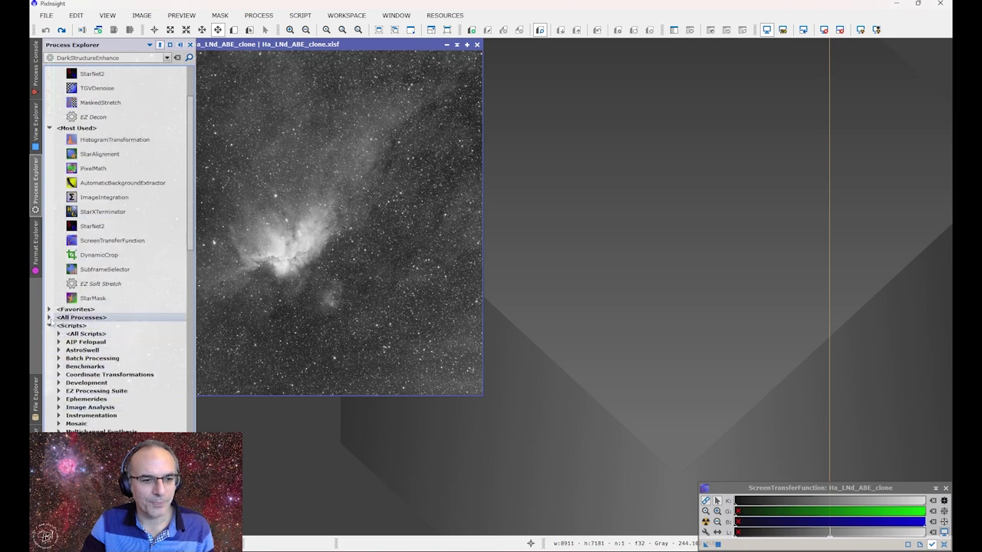
{"action": "left_click", "coordinate": [48, 326]}
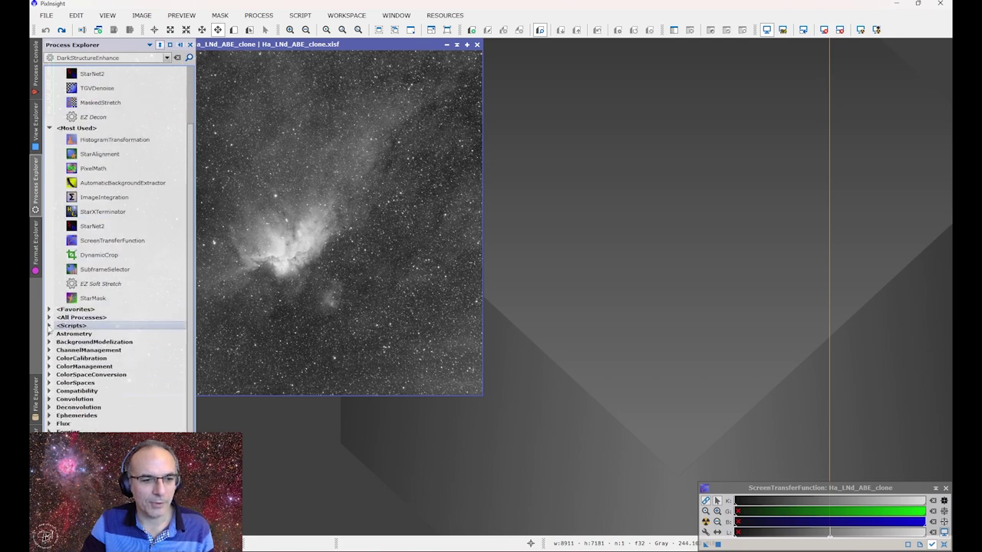
{"action": "left_click", "coordinate": [49, 309]}
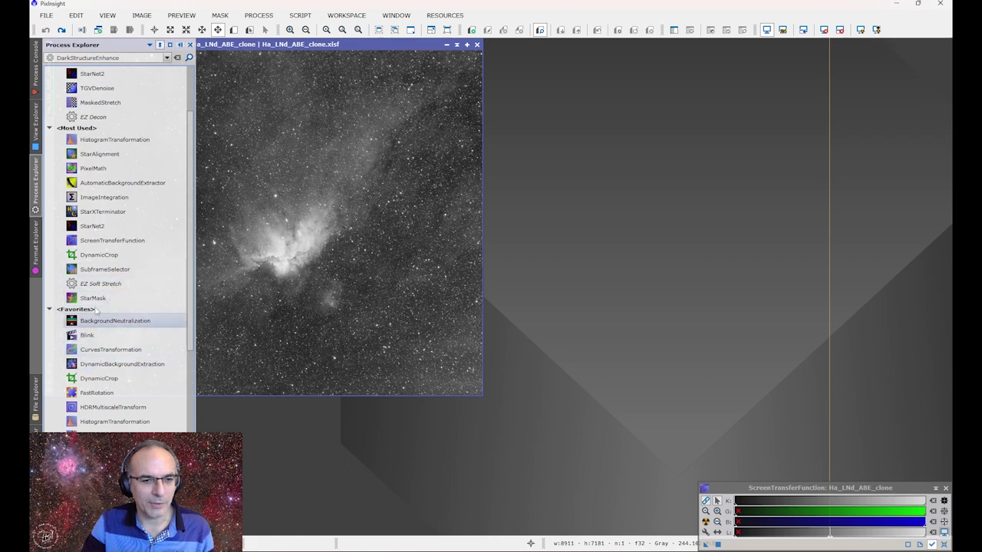
{"action": "scroll", "coordinate": [98, 353], "scroll_direction": "down", "scroll_amount": 5}
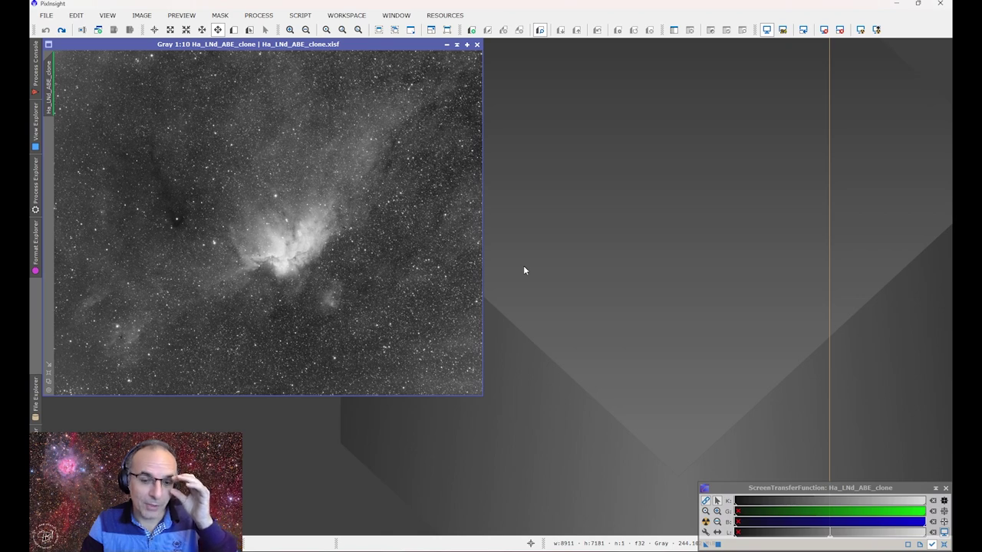
{"action": "right_click", "coordinate": [524, 268]}
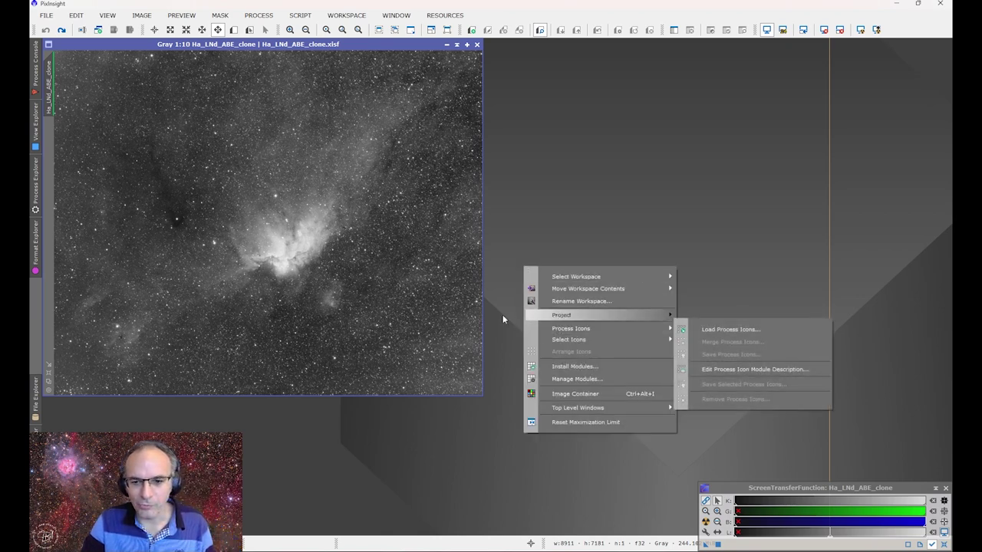
{"action": "left_click", "coordinate": [504, 288]}
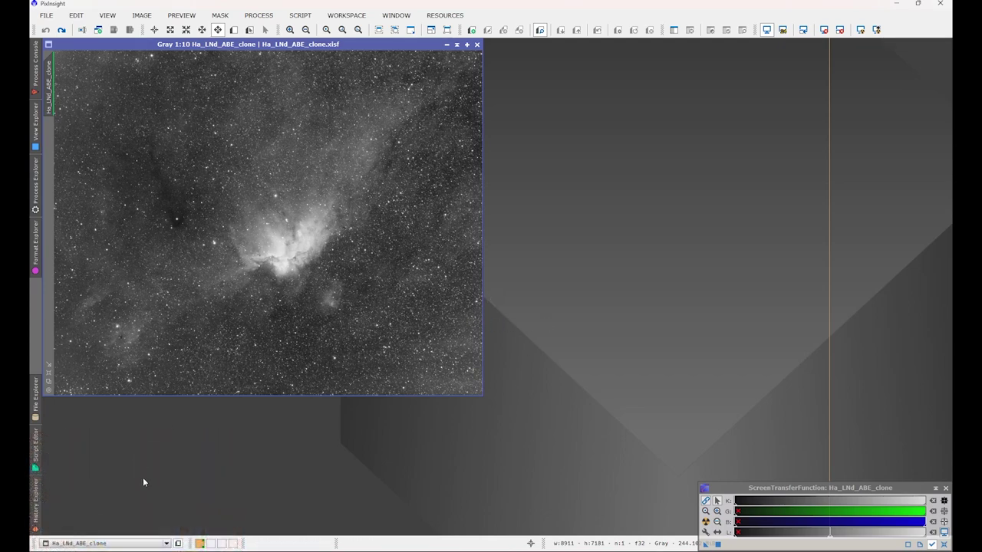
{"action": "left_click", "coordinate": [166, 543]}
{"action": "left_click", "coordinate": [211, 544]}
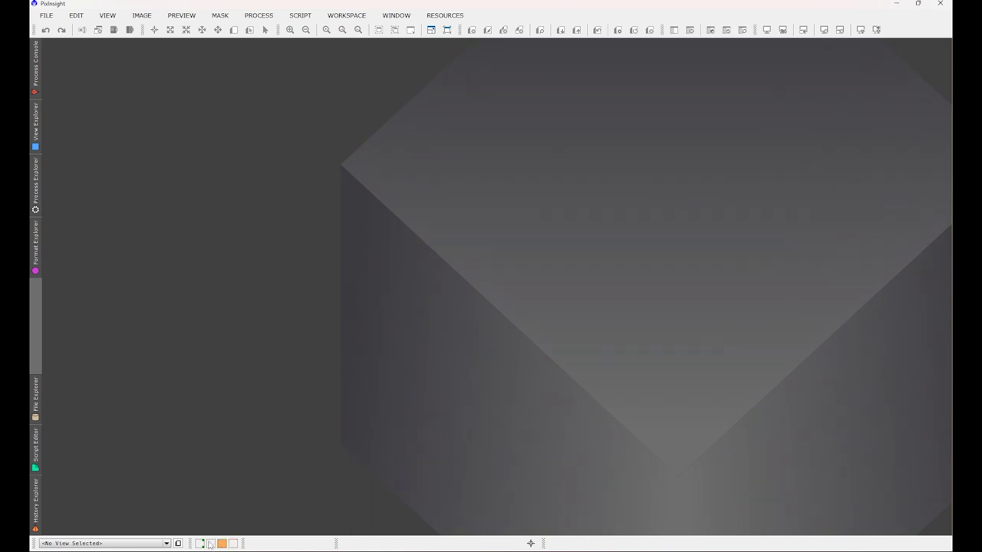
{"action": "left_click", "coordinate": [200, 544]}
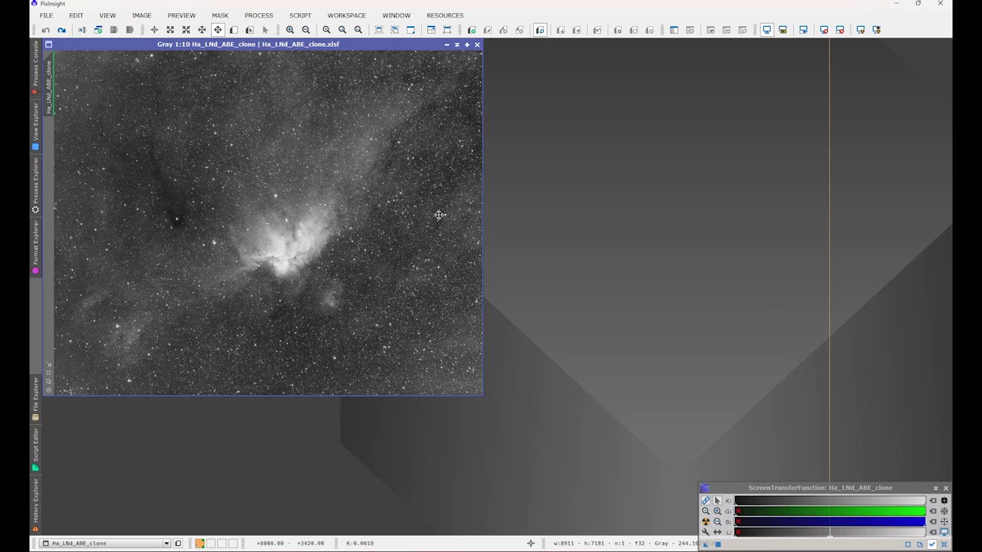
Shift the workspace divider left, maximize the image window and zoom in and out
{"action": "left_click_drag", "start_coordinate": [829, 189], "coordinate": [695, 189]}
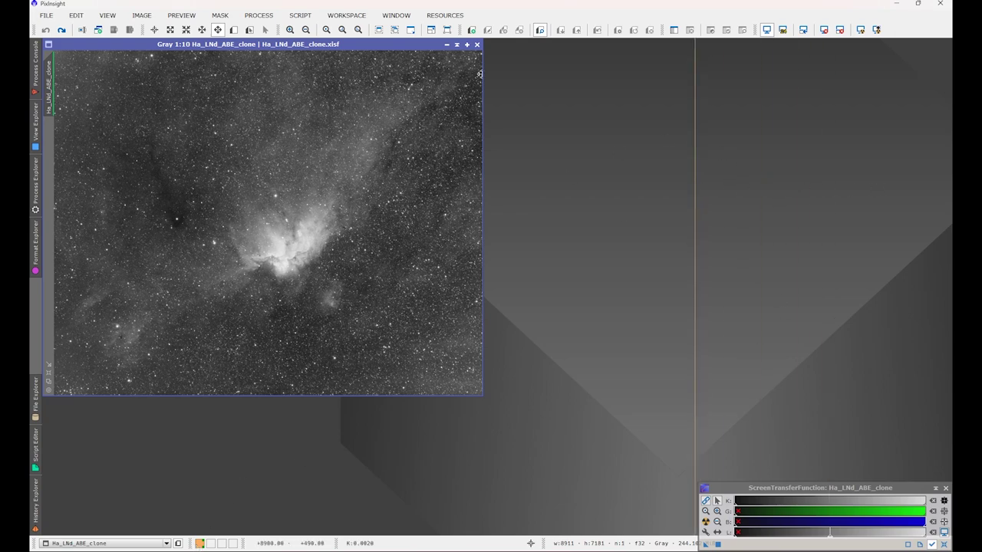
{"action": "left_click", "coordinate": [466, 44]}
{"action": "scroll", "coordinate": [434, 267], "scroll_direction": "up", "scroll_amount": 1}
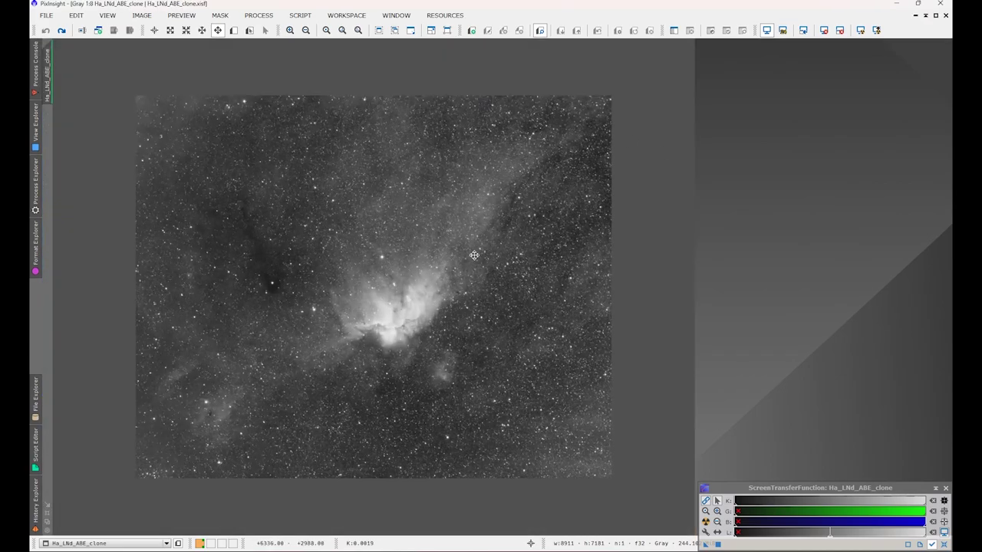
{"action": "scroll", "coordinate": [434, 267], "scroll_direction": "up", "scroll_amount": 4}
{"action": "scroll", "coordinate": [429, 267], "scroll_direction": "up", "scroll_amount": 4}
{"action": "scroll", "coordinate": [429, 267], "scroll_direction": "down", "scroll_amount": 4}
{"action": "scroll", "coordinate": [429, 267], "scroll_direction": "down", "scroll_amount": 2}
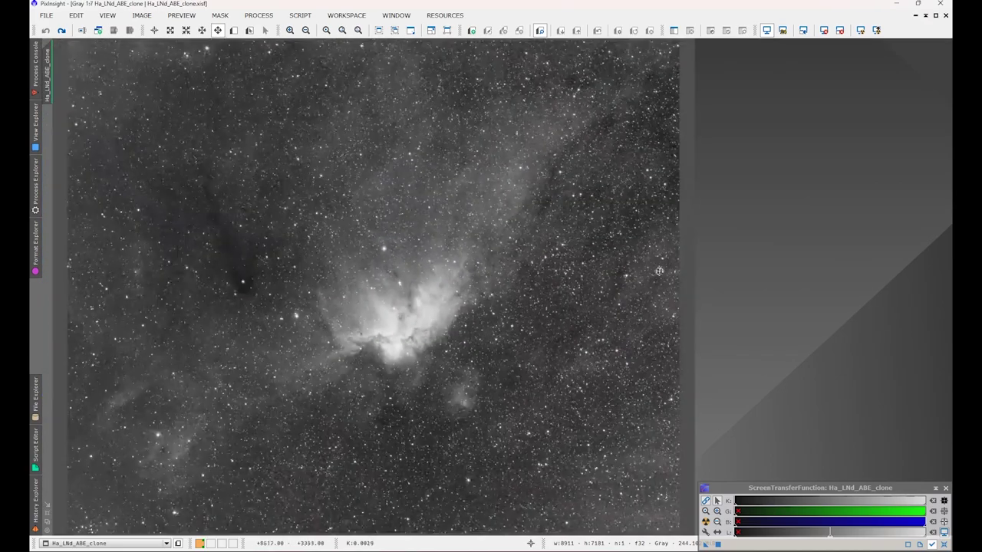
{"action": "mouse_move", "coordinate": [695, 256]}
{"action": "left_mouse_down"}
{"action": "mouse_move", "coordinate": [828, 253]}
{"action": "mouse_move", "coordinate": [666, 250]}
{"action": "mouse_move", "coordinate": [796, 254]}
{"action": "left_mouse_up"}
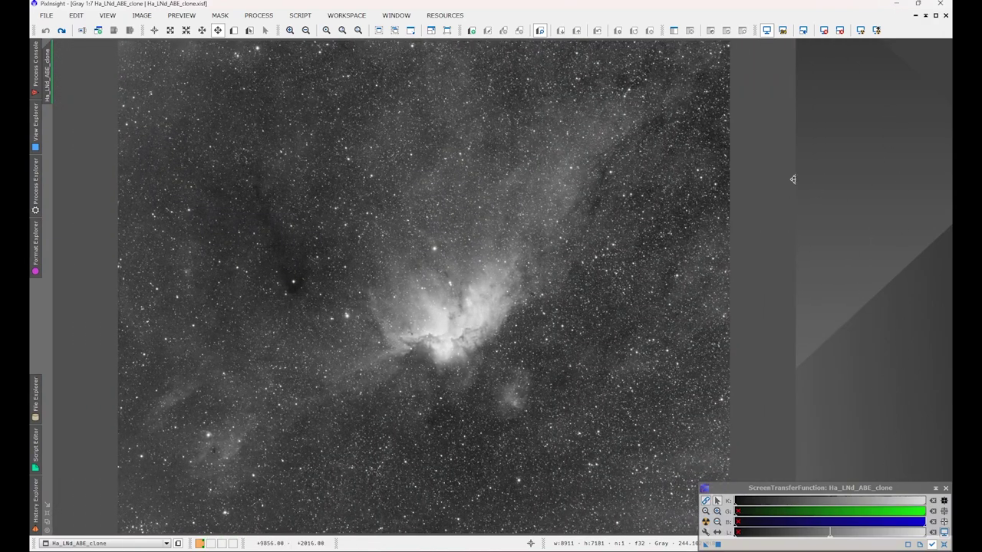
{"action": "left_click_drag", "start_coordinate": [793, 179], "coordinate": [697, 175]}
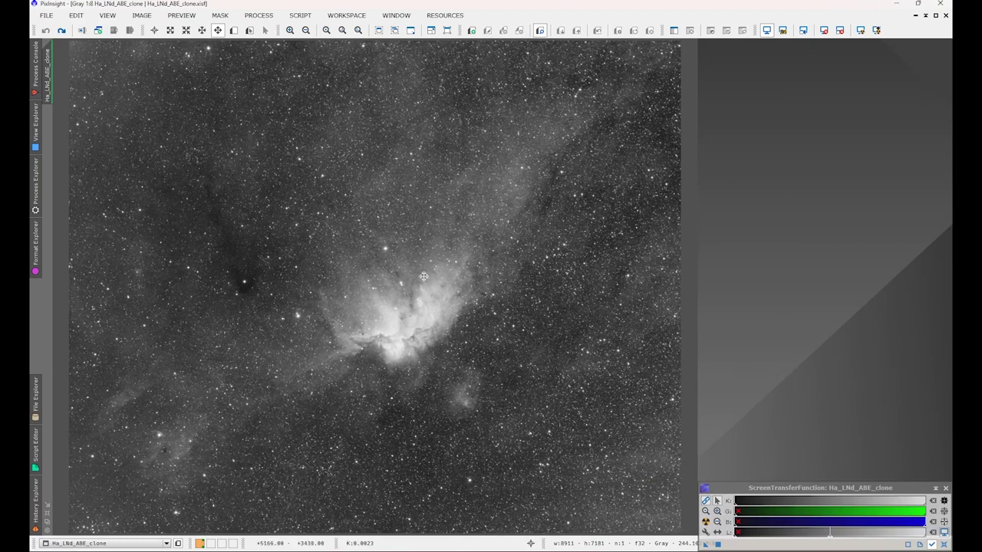
{"action": "scroll", "coordinate": [423, 277], "scroll_direction": "down", "scroll_amount": 1}
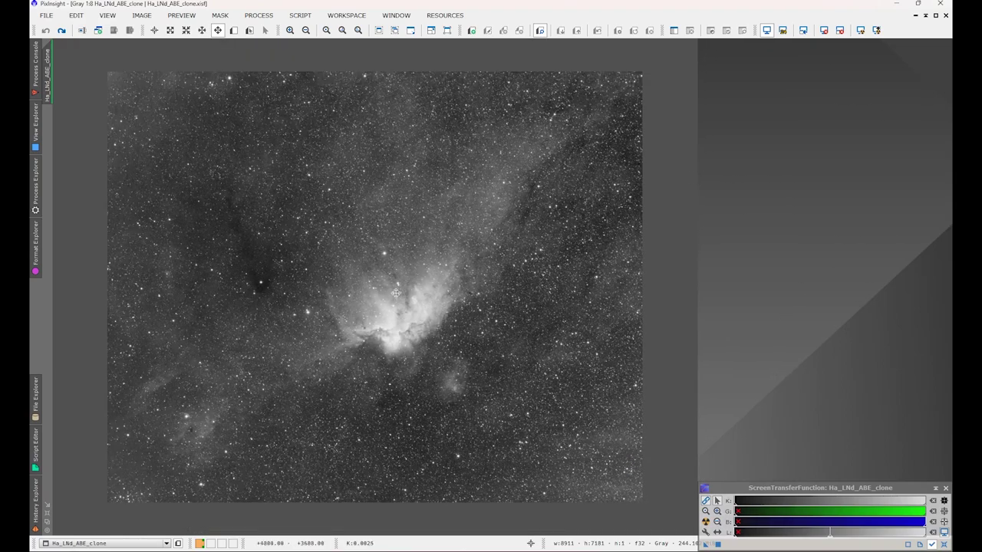
Restore the Ha_LNd_ABE_clone window, enlarge it and zoom to fit the whole nebula
{"action": "left_click", "coordinate": [935, 16]}
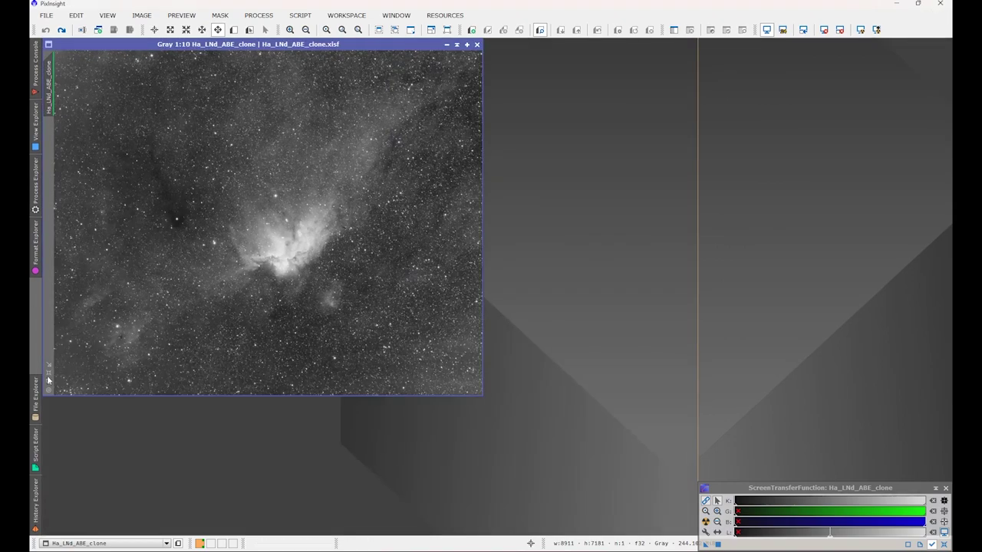
{"action": "scroll", "coordinate": [230, 284], "scroll_direction": "up", "scroll_amount": 4}
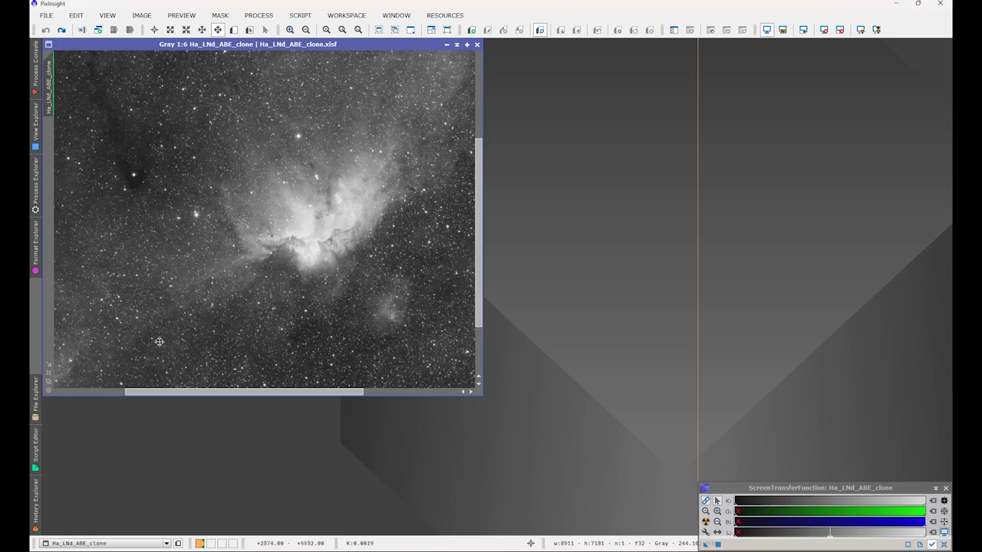
{"action": "left_click", "coordinate": [53, 365]}
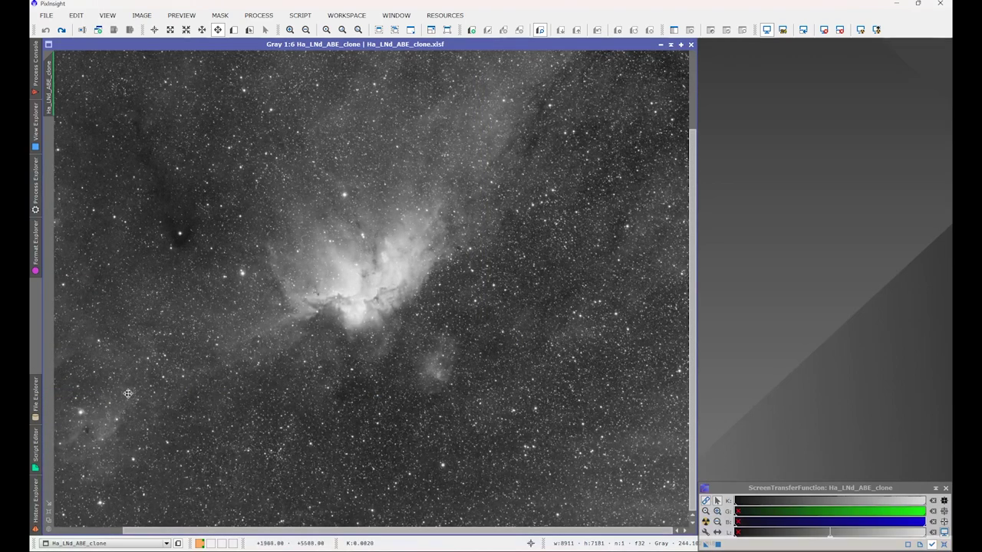
{"action": "left_click", "coordinate": [49, 513]}
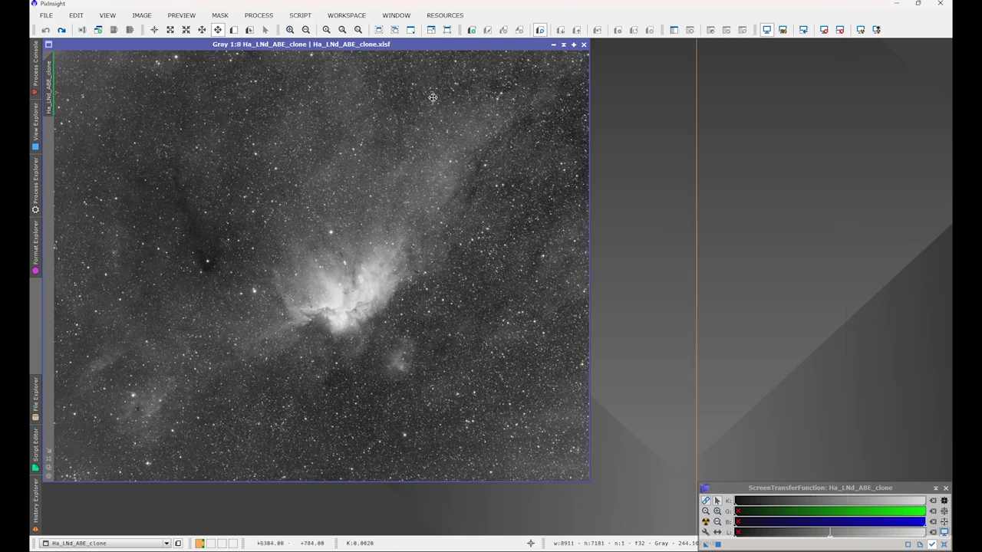
Load the JBA_APN_LRGB2 process icon set and view it in workspace 2
{"action": "right_click", "coordinate": [620, 305]}
{"action": "mouse_move", "coordinate": [736, 367]}
{"action": "left_click", "coordinate": [806, 367]}
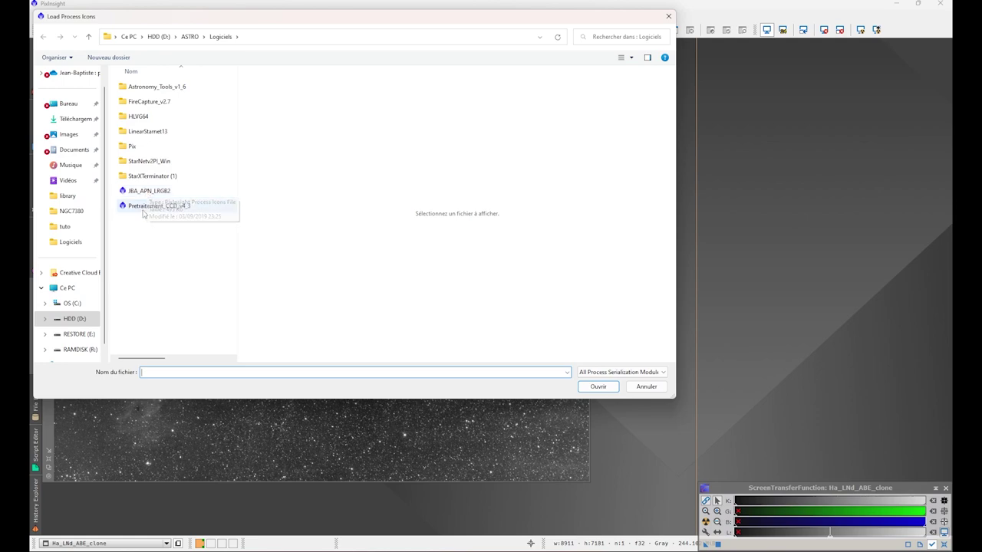
{"action": "double_click", "coordinate": [140, 192]}
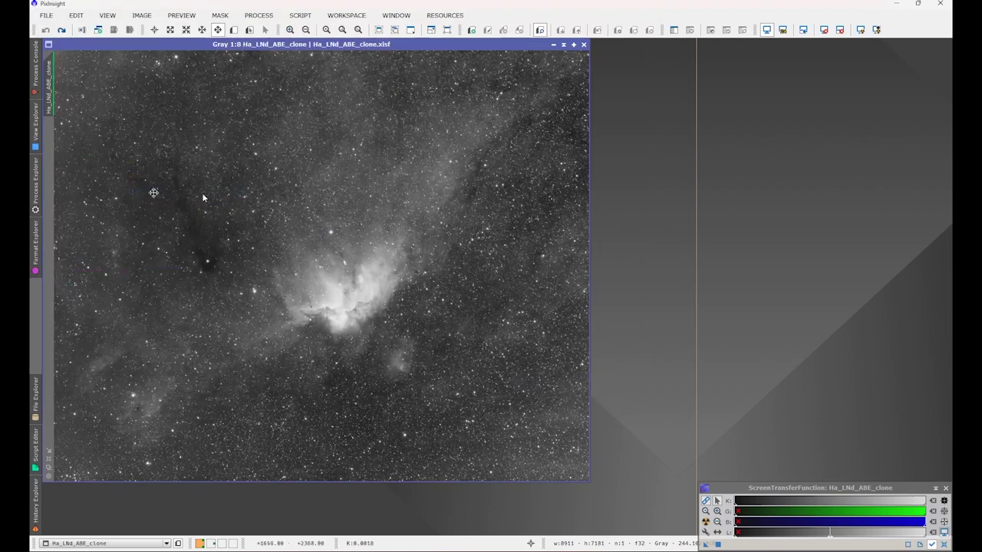
{"action": "left_click", "coordinate": [213, 544]}
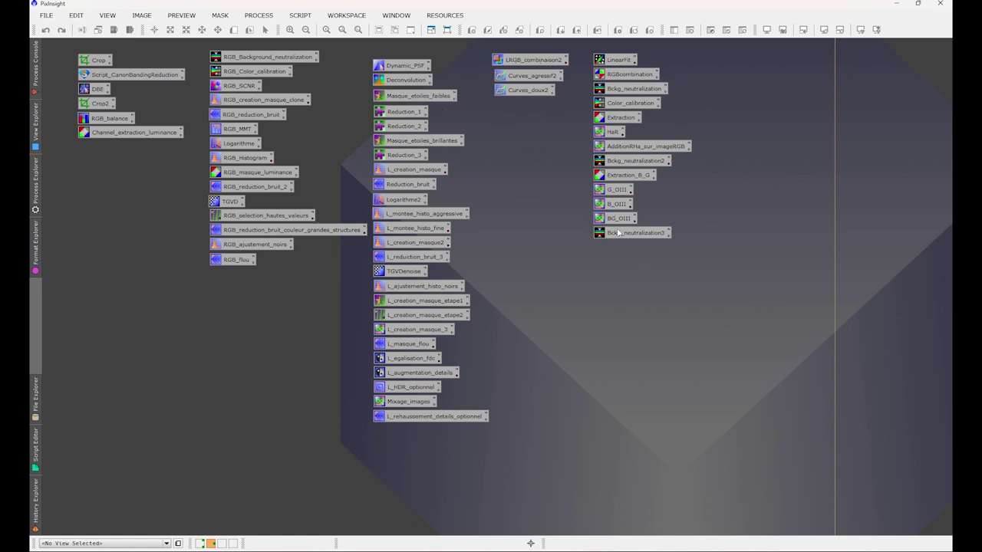
Save the process icons and move the Dynamic_PSF icon column to workspace 1
{"action": "key", "text": "ctrl+s"}
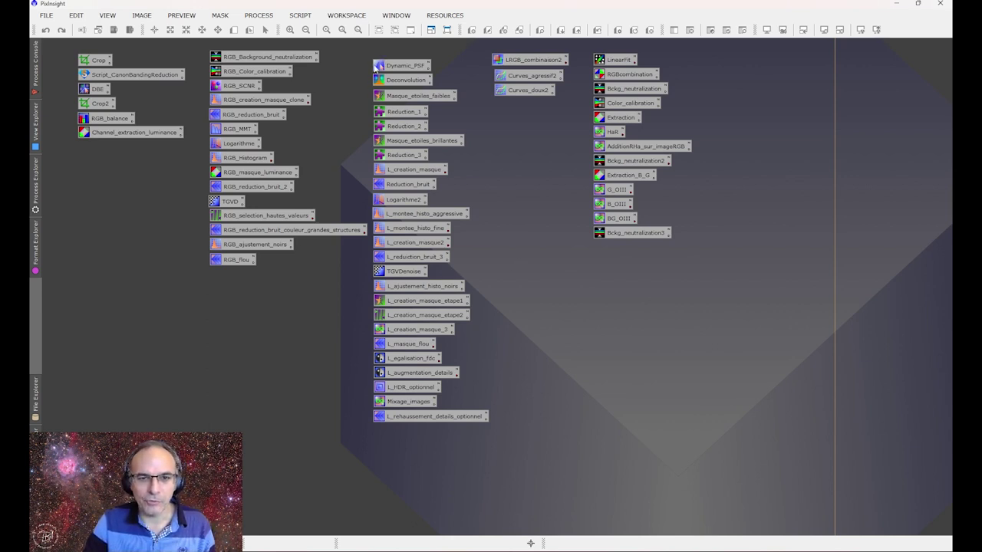
{"action": "mouse_move", "coordinate": [485, 429]}
{"action": "left_mouse_down"}
{"action": "mouse_move", "coordinate": [383, 69]}
{"action": "mouse_move", "coordinate": [860, 63]}
{"action": "left_mouse_up"}
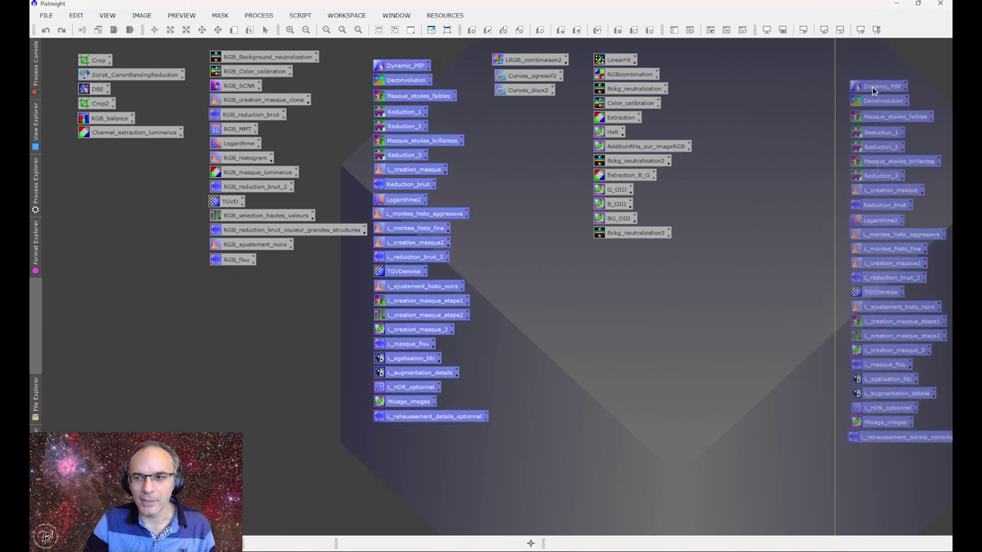
{"action": "right_click", "coordinate": [859, 64]}
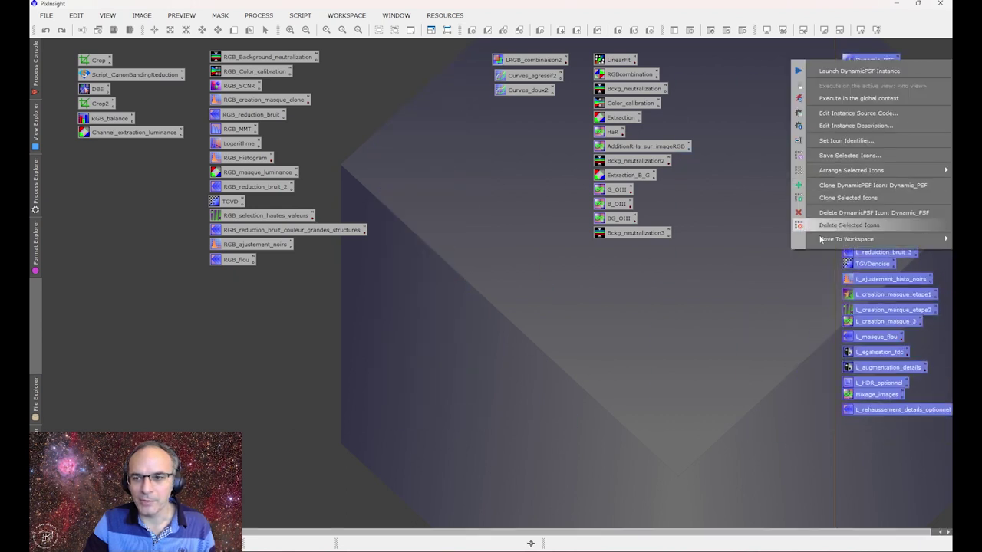
{"action": "left_click", "coordinate": [766, 244]}
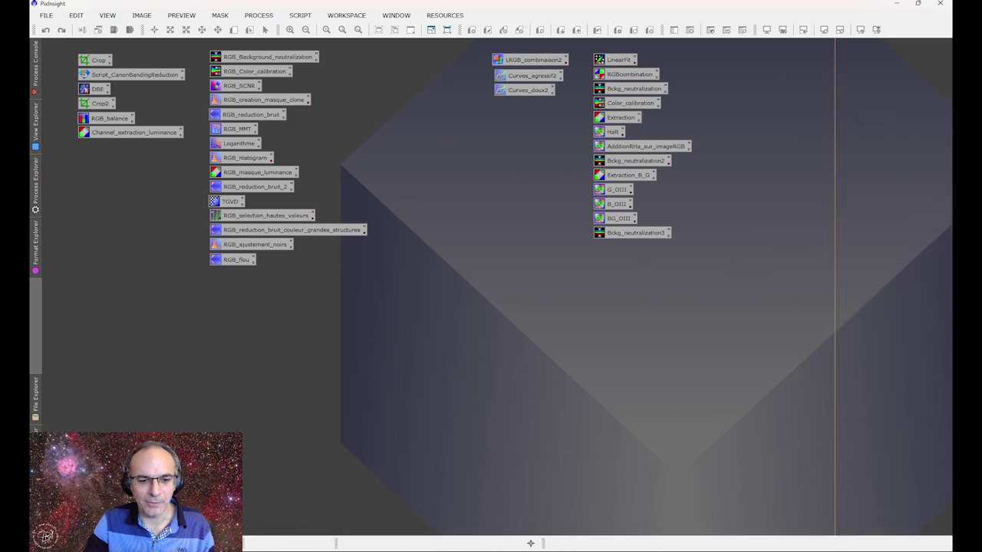
{"action": "left_click", "coordinate": [766, 29]}
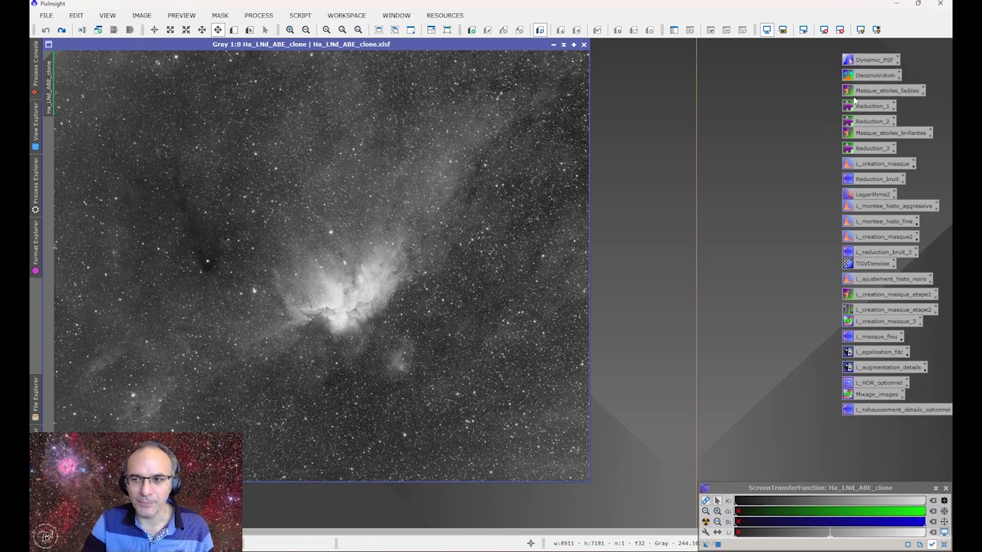
{"action": "double_click", "coordinate": [858, 181]}
{"action": "left_click_drag", "start_coordinate": [724, 102], "coordinate": [765, 82]}
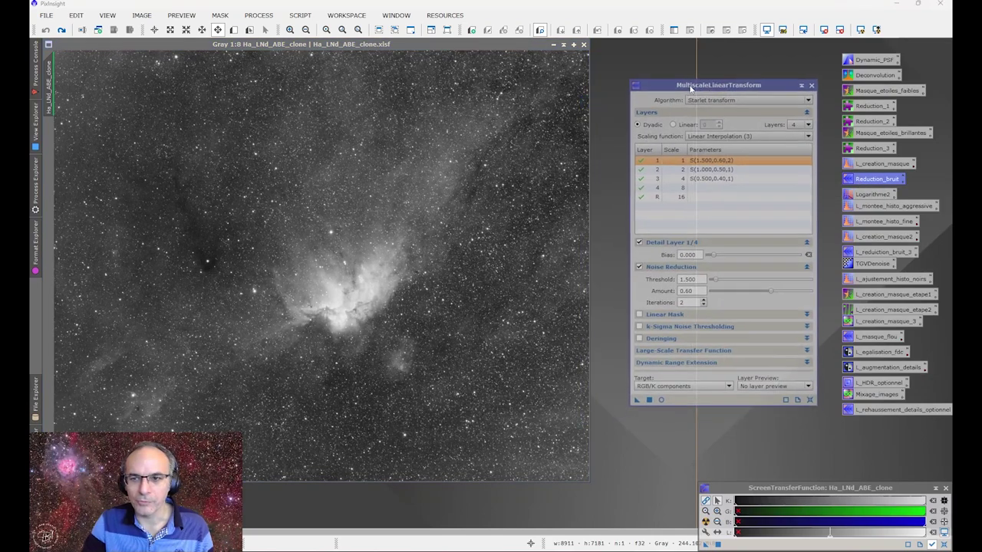
{"action": "left_click", "coordinate": [804, 84]}
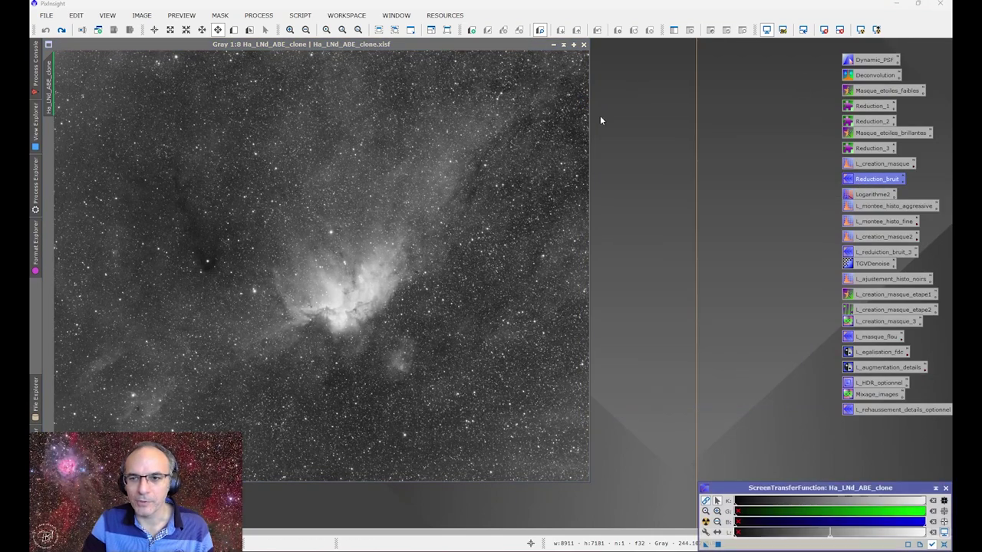
{"action": "double_click", "coordinate": [853, 181]}
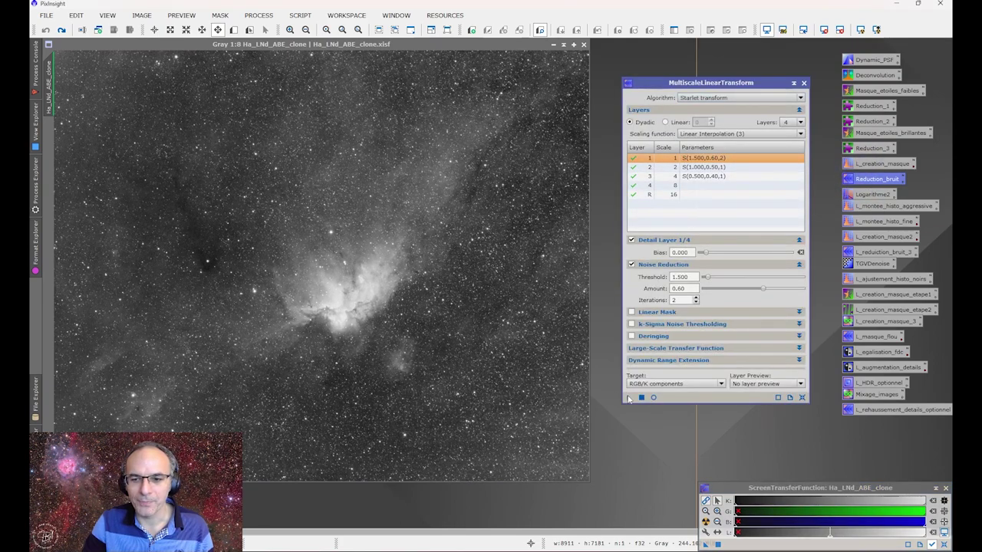
{"action": "left_click_drag", "start_coordinate": [627, 397], "coordinate": [346, 323]}
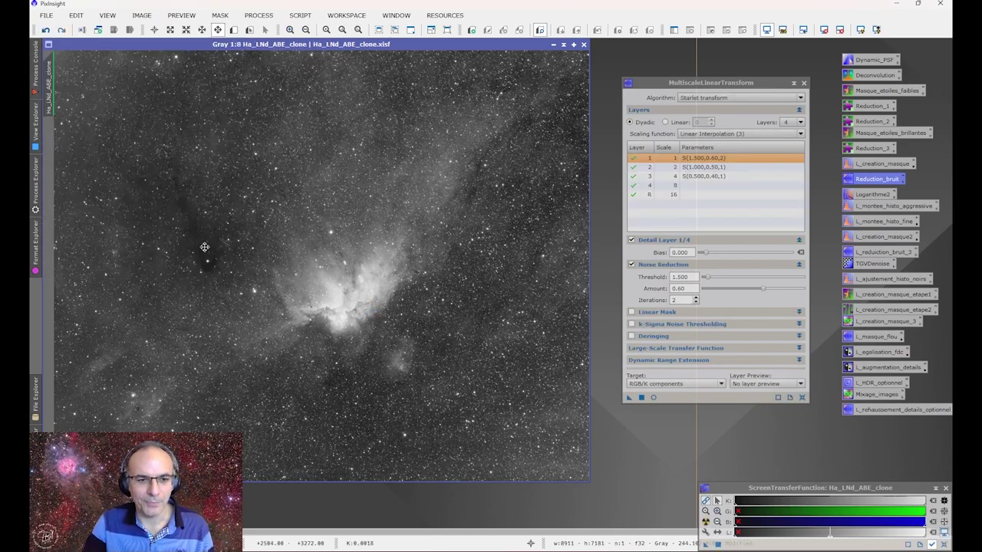
{"action": "scroll", "coordinate": [204, 246], "scroll_direction": "up", "scroll_amount": 3}
{"action": "scroll", "coordinate": [231, 245], "scroll_direction": "up", "scroll_amount": 2}
{"action": "scroll", "coordinate": [268, 244], "scroll_direction": "up", "scroll_amount": 2}
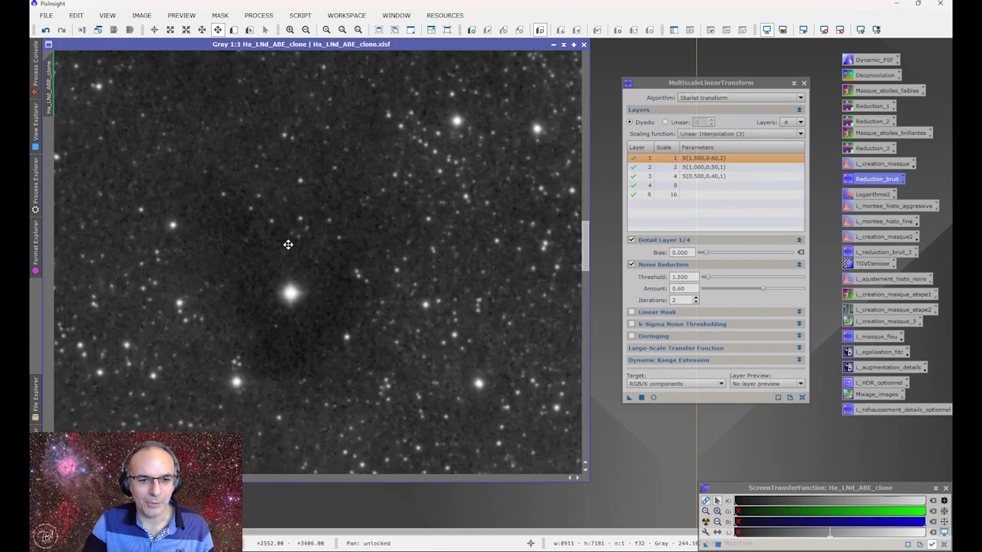
{"action": "left_click", "coordinate": [46, 30]}
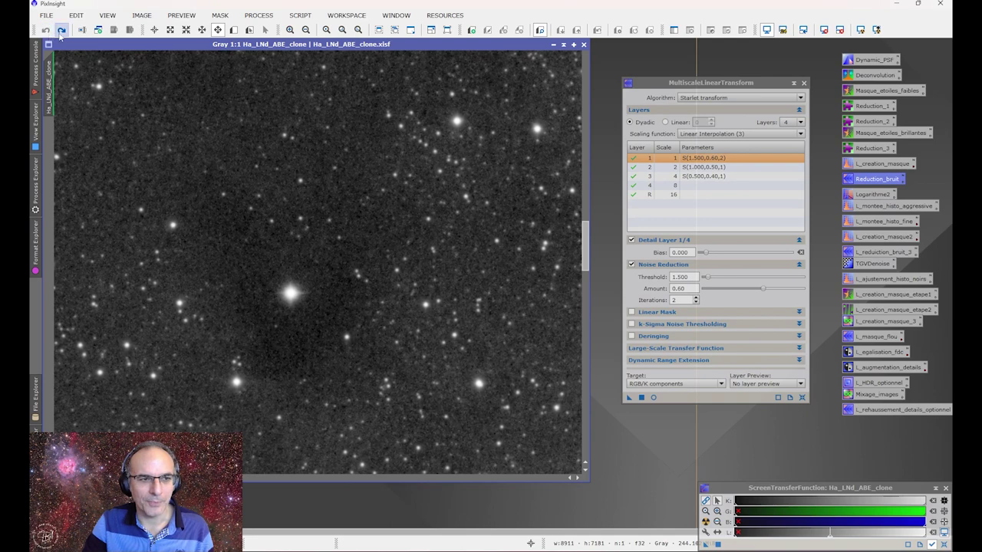
{"action": "left_click", "coordinate": [61, 30]}
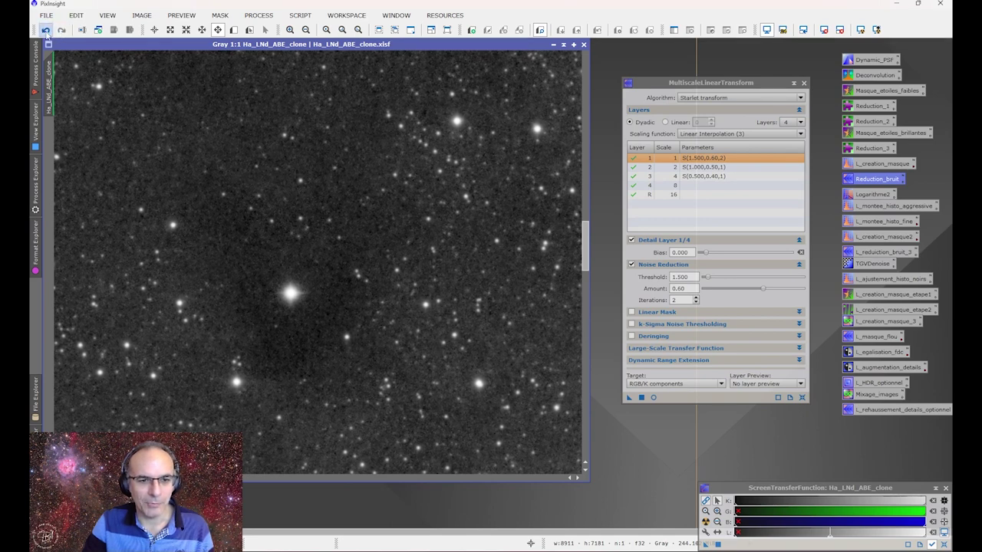
{"action": "left_click", "coordinate": [46, 29]}
{"action": "scroll", "coordinate": [355, 265], "scroll_direction": "down", "scroll_amount": 3}
{"action": "scroll", "coordinate": [353, 276], "scroll_direction": "down", "scroll_amount": 2}
{"action": "scroll", "coordinate": [351, 286], "scroll_direction": "down", "scroll_amount": 2}
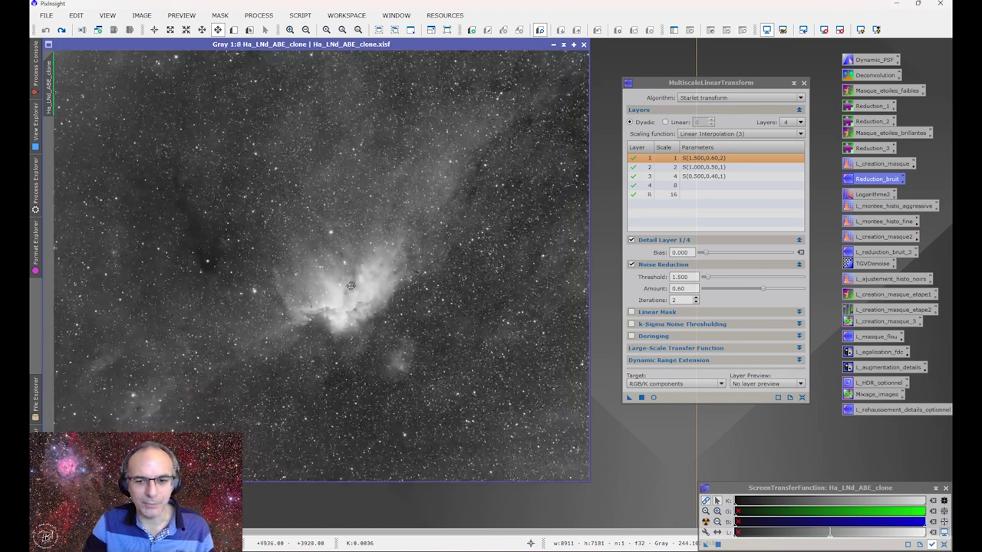
{"action": "left_click", "coordinate": [804, 83]}
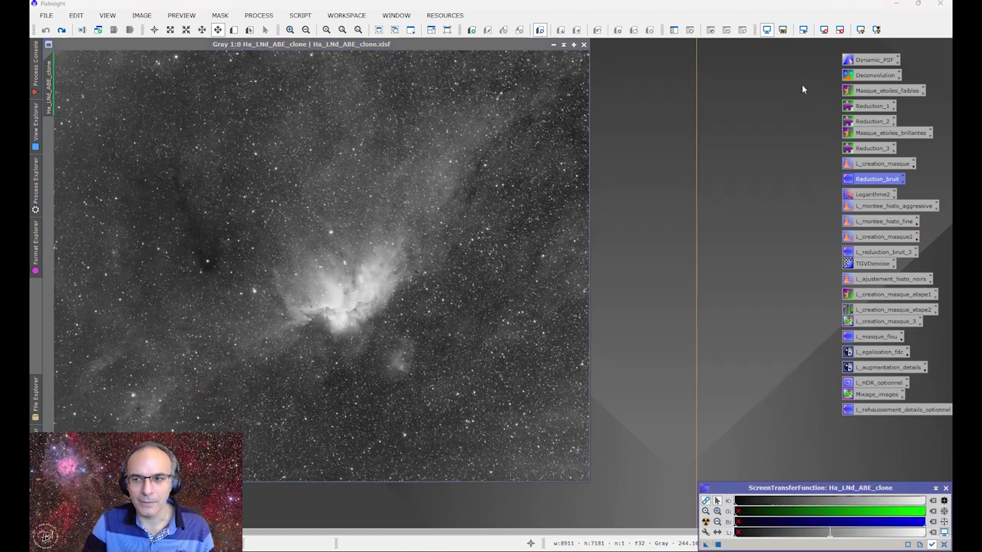
{"action": "double_click", "coordinate": [851, 181]}
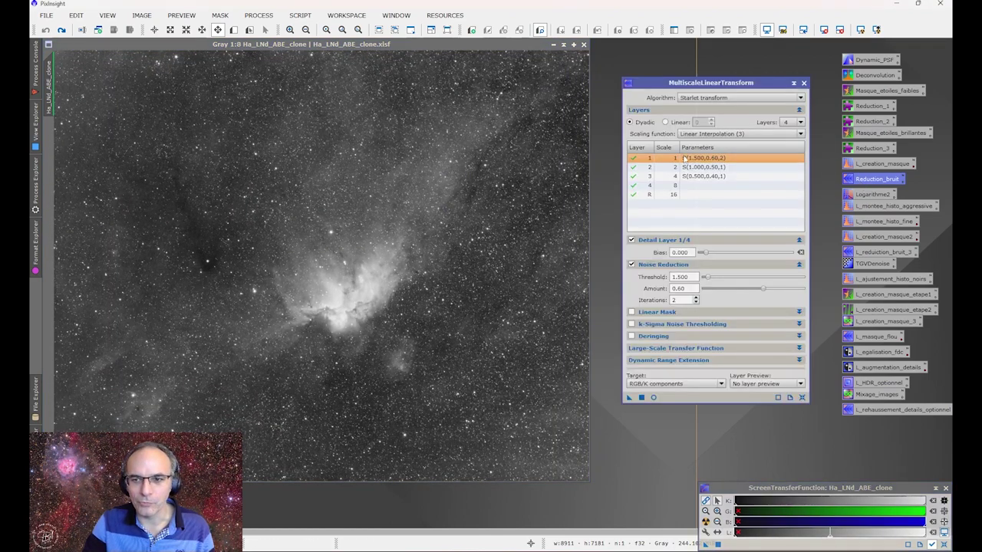
{"action": "left_click", "coordinate": [803, 83]}
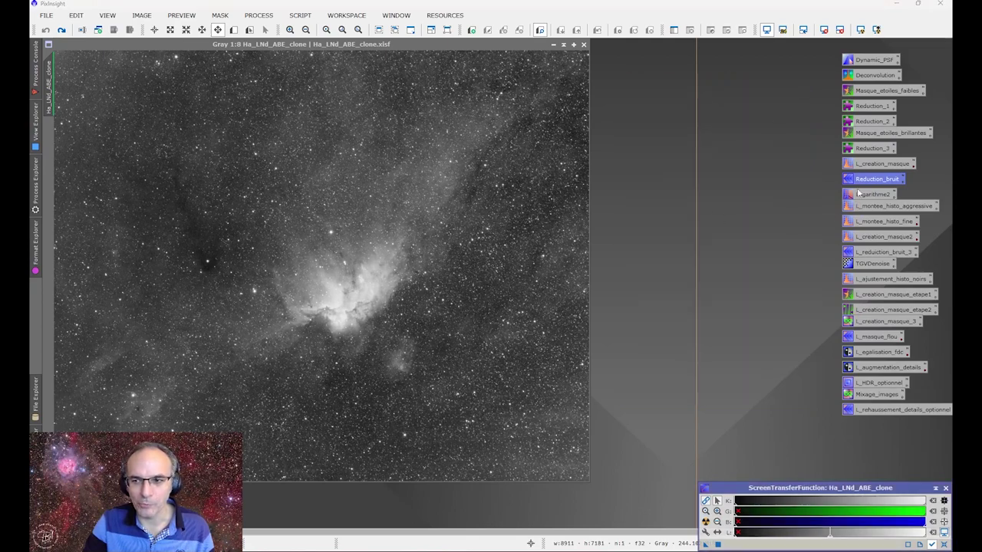
Apply the Reduction_bruit icon to the image, undo it, and show the Script menu
{"action": "mouse_move", "coordinate": [863, 182]}
{"action": "left_mouse_down"}
{"action": "mouse_move", "coordinate": [456, 224]}
{"action": "mouse_move", "coordinate": [583, 322]}
{"action": "left_mouse_up"}
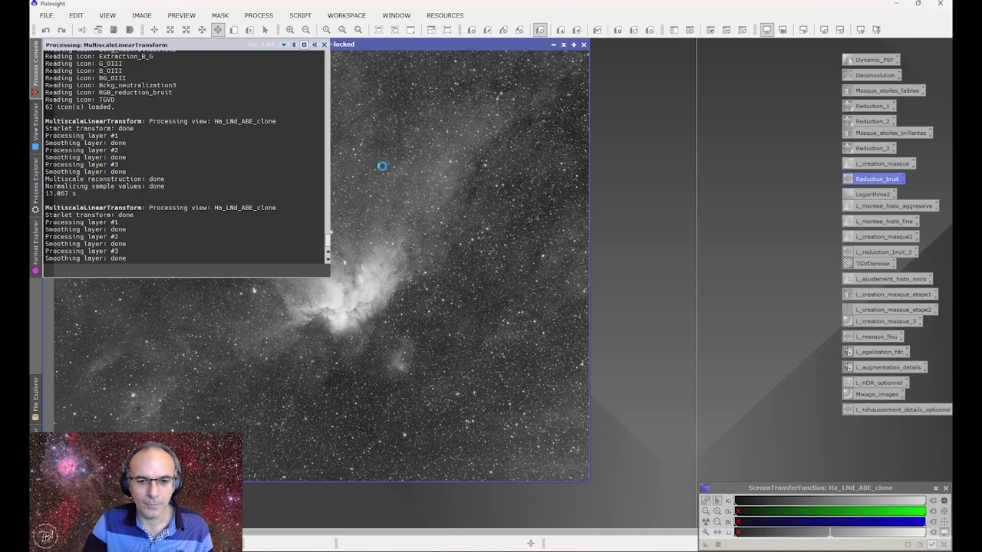
{"action": "left_click", "coordinate": [46, 31]}
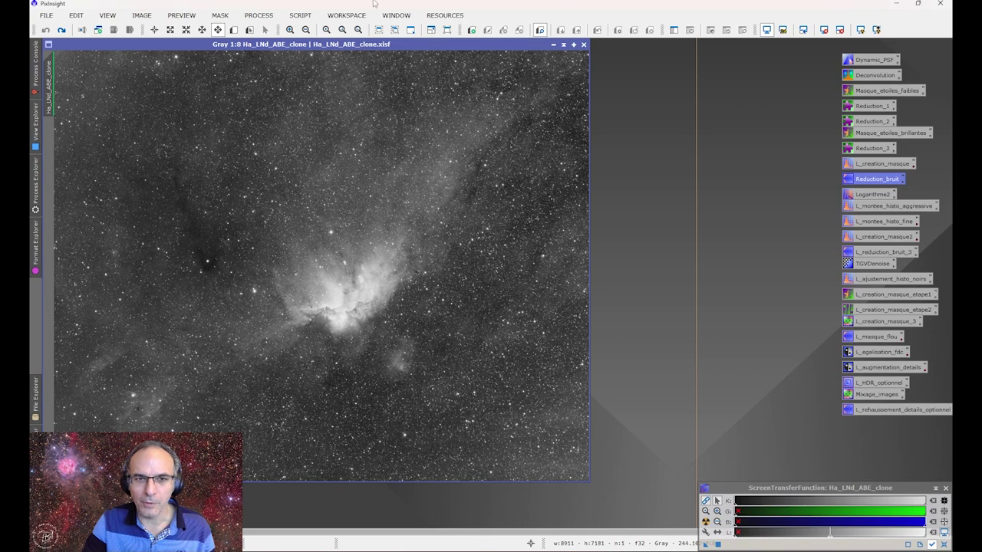
{"action": "left_click", "coordinate": [259, 15]}
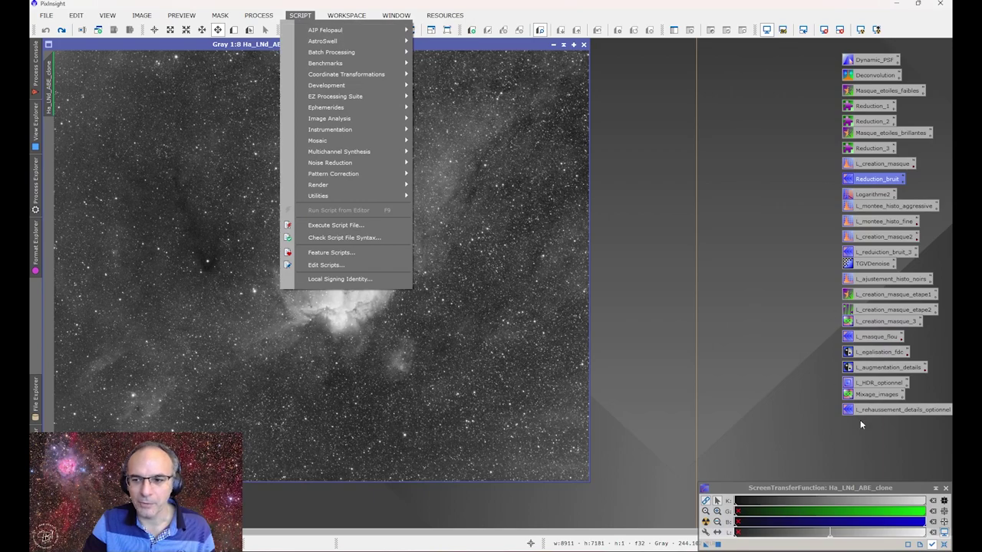
Dismiss the Script menu by clicking on the workspace
{"action": "left_click", "coordinate": [693, 281]}
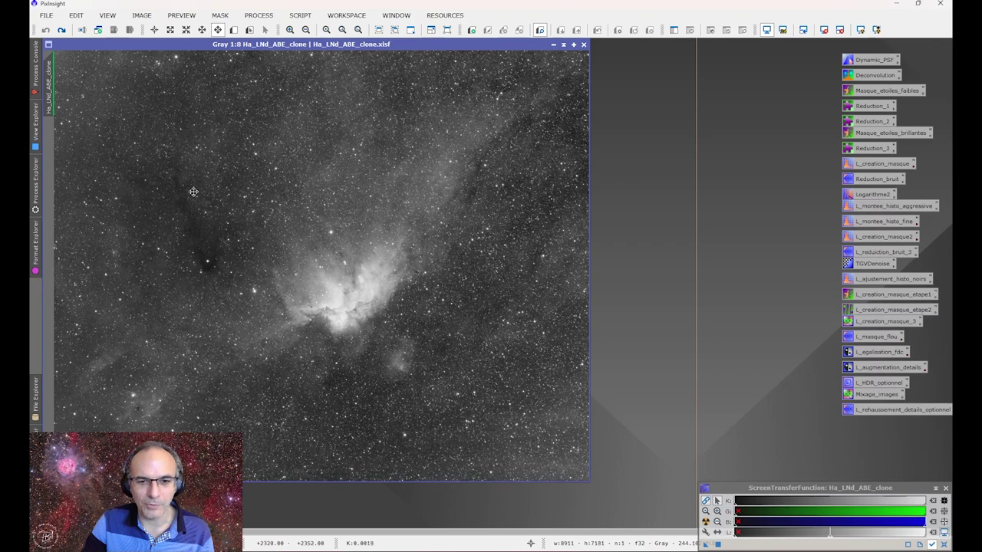
{"action": "scroll", "coordinate": [343, 301], "scroll_direction": "up", "scroll_amount": 5}
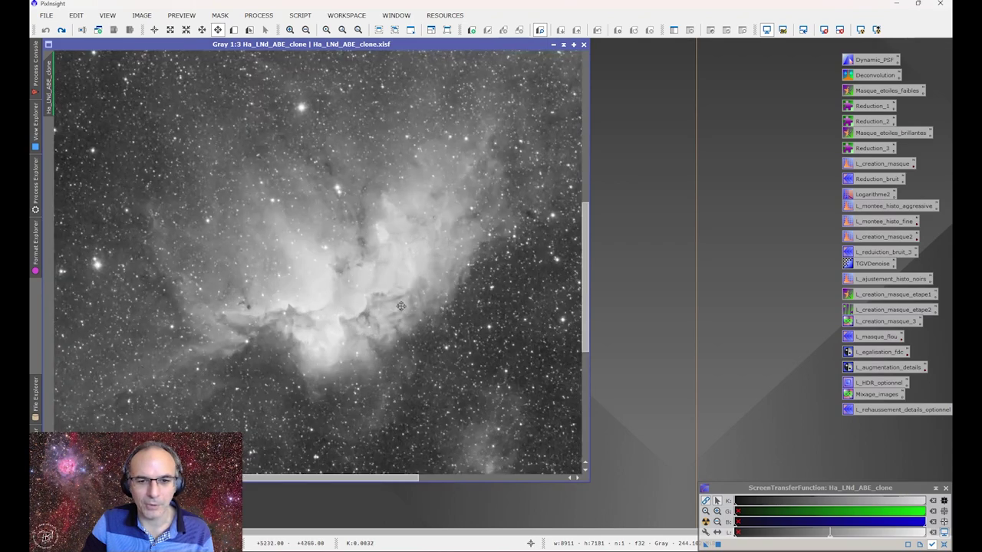
{"action": "scroll", "coordinate": [372, 303], "scroll_direction": "up", "scroll_amount": 1}
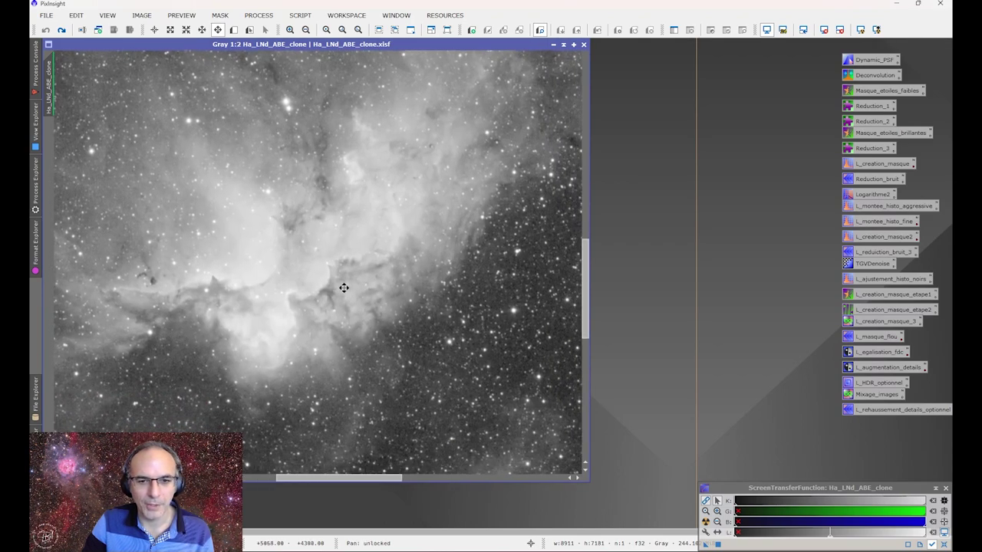
{"action": "left_click_drag", "start_coordinate": [497, 293], "coordinate": [387, 231]}
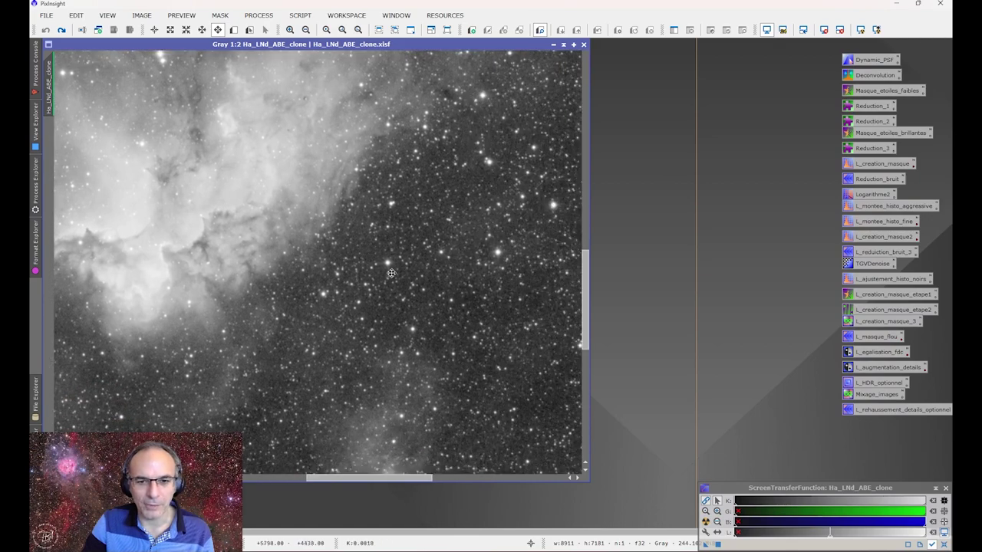
{"action": "mouse_move", "coordinate": [306, 220]}
{"action": "left_mouse_down"}
{"action": "mouse_move", "coordinate": [310, 249]}
{"action": "mouse_move", "coordinate": [411, 323]}
{"action": "left_mouse_up"}
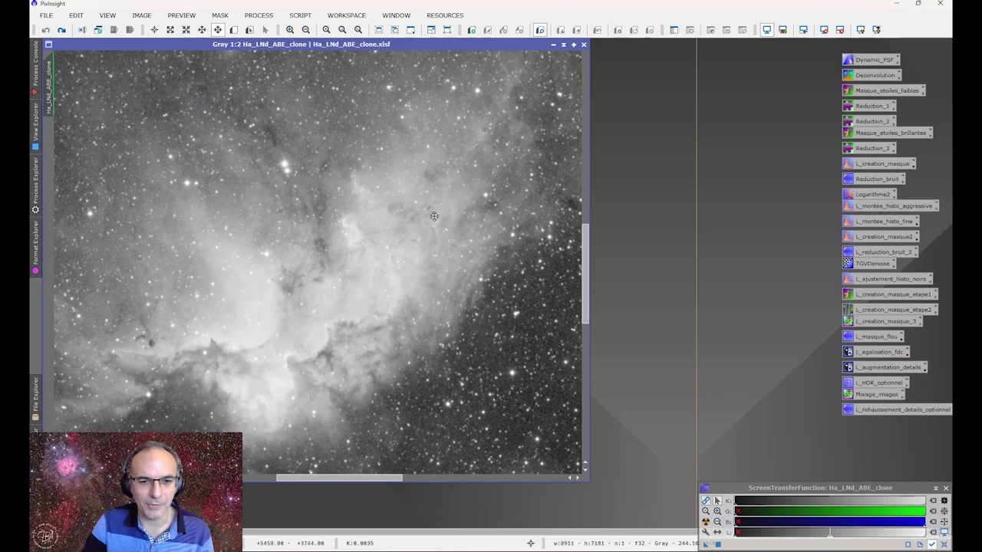
{"action": "scroll", "coordinate": [292, 267], "scroll_direction": "down", "scroll_amount": 2}
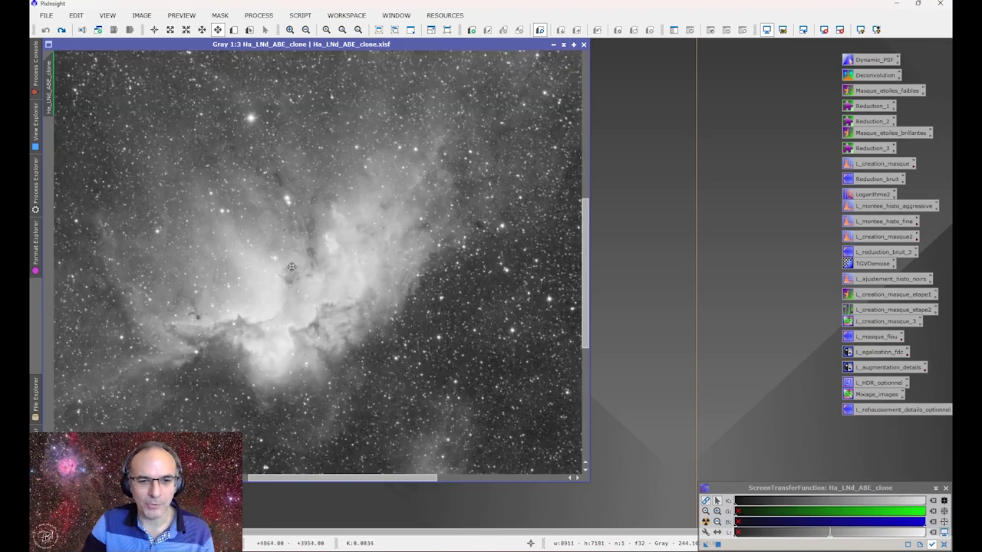
{"action": "scroll", "coordinate": [291, 267], "scroll_direction": "down", "scroll_amount": 2}
{"action": "scroll", "coordinate": [292, 267], "scroll_direction": "down", "scroll_amount": 1}
{"action": "scroll", "coordinate": [291, 266], "scroll_direction": "down", "scroll_amount": 1}
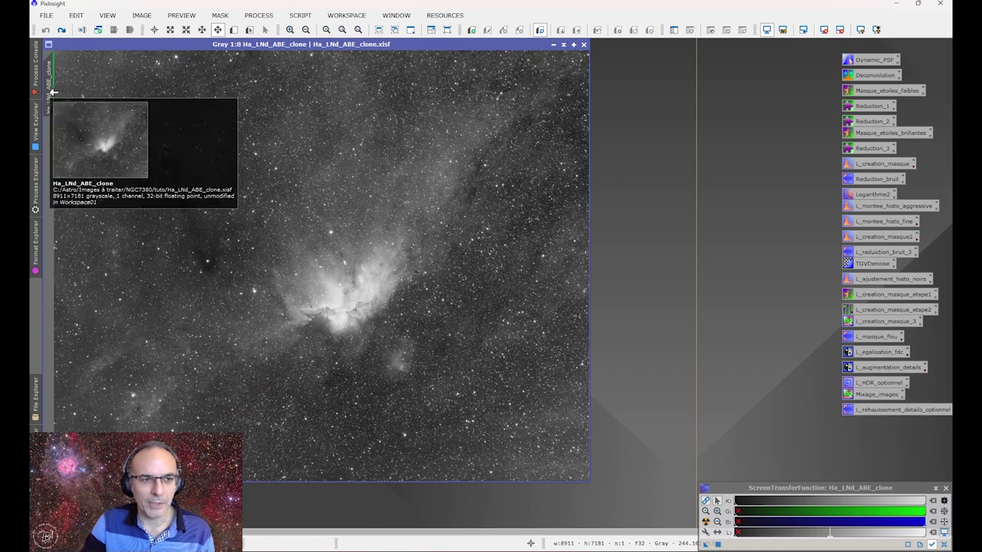
Duplicate Ha_LNd_ABE_clone into a new clone image
{"action": "left_click_drag", "start_coordinate": [53, 92], "coordinate": [681, 455]}
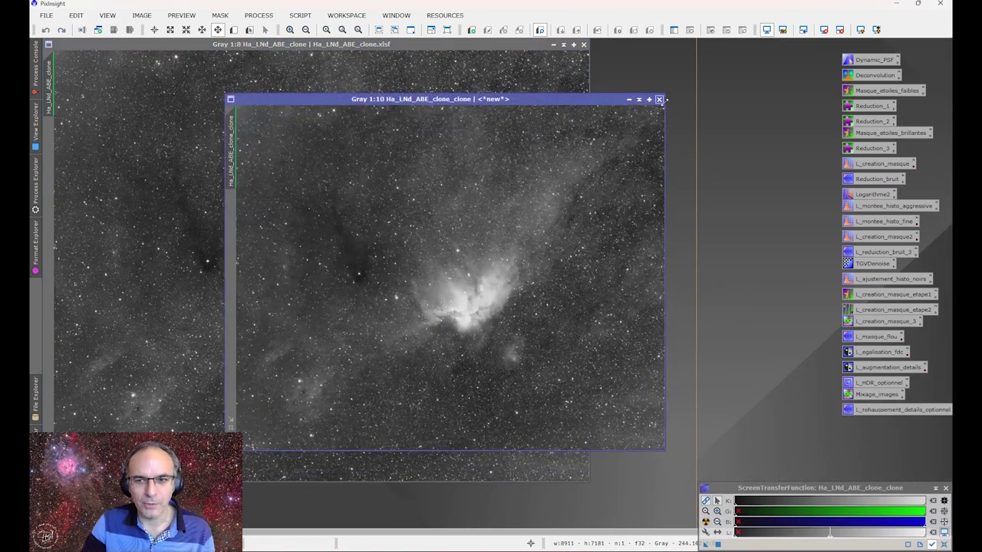
{"action": "left_click", "coordinate": [659, 100]}
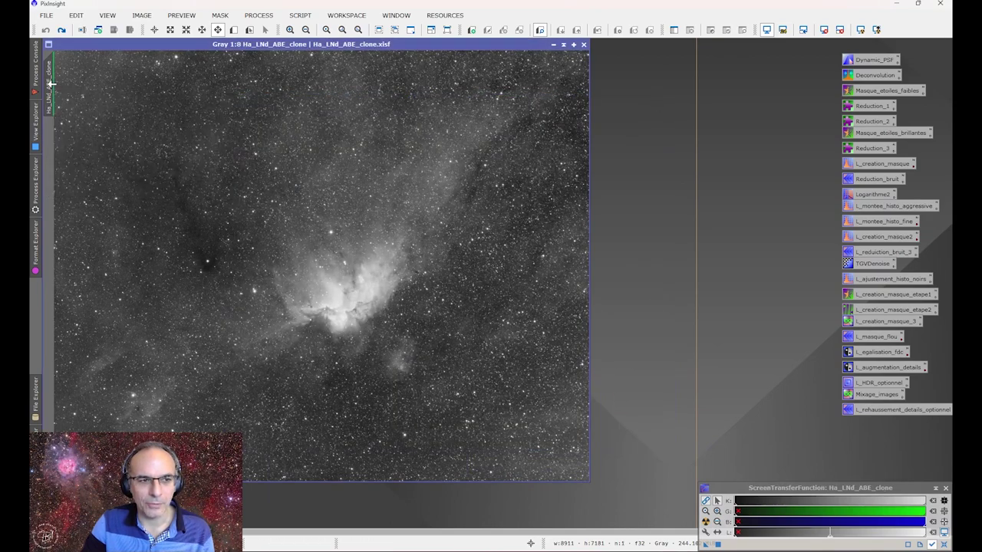
{"action": "left_click_drag", "start_coordinate": [50, 83], "coordinate": [178, 108]}
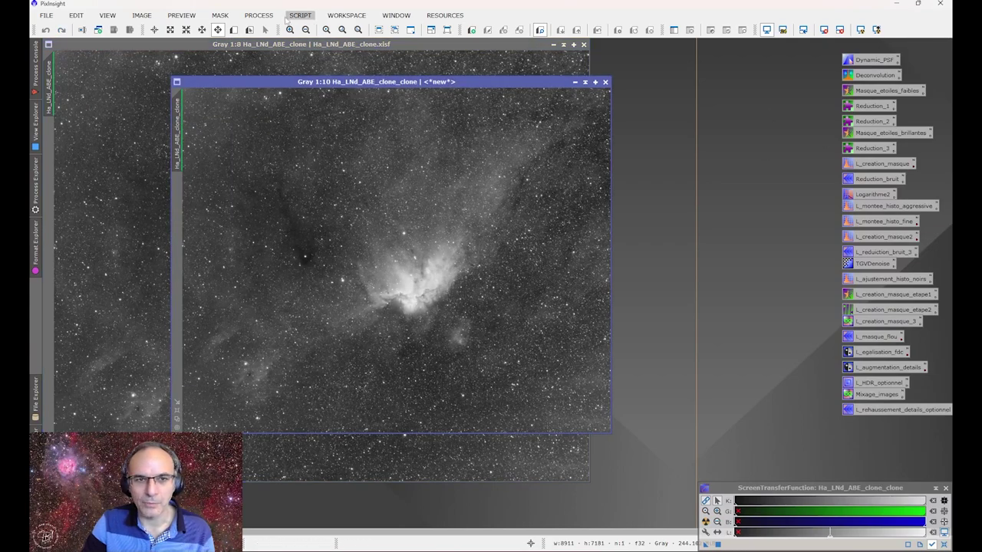
Load the screen stretch into HistogramTransformation with real-time preview, then reset the STF
{"action": "left_click", "coordinate": [259, 16]}
{"action": "mouse_move", "coordinate": [285, 30]}
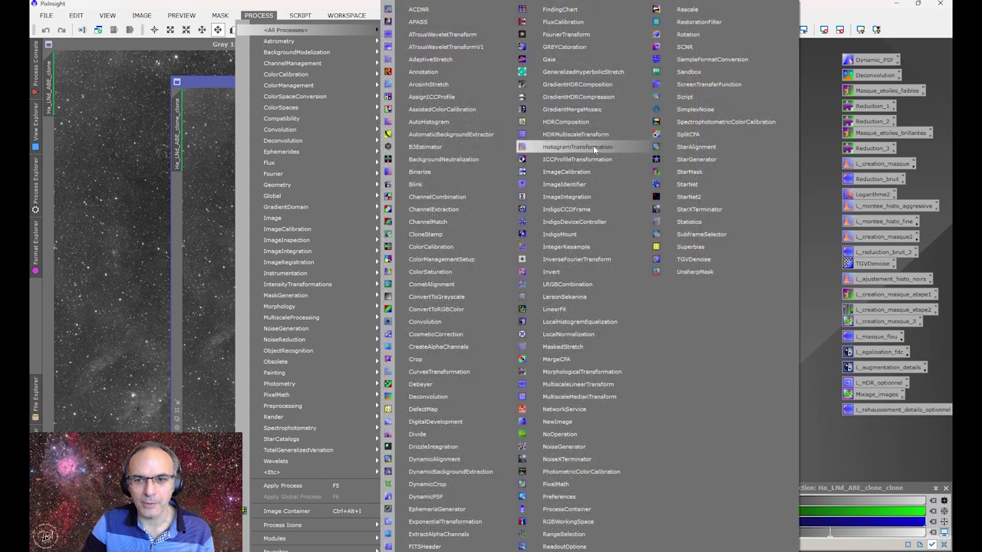
{"action": "left_click", "coordinate": [577, 147]}
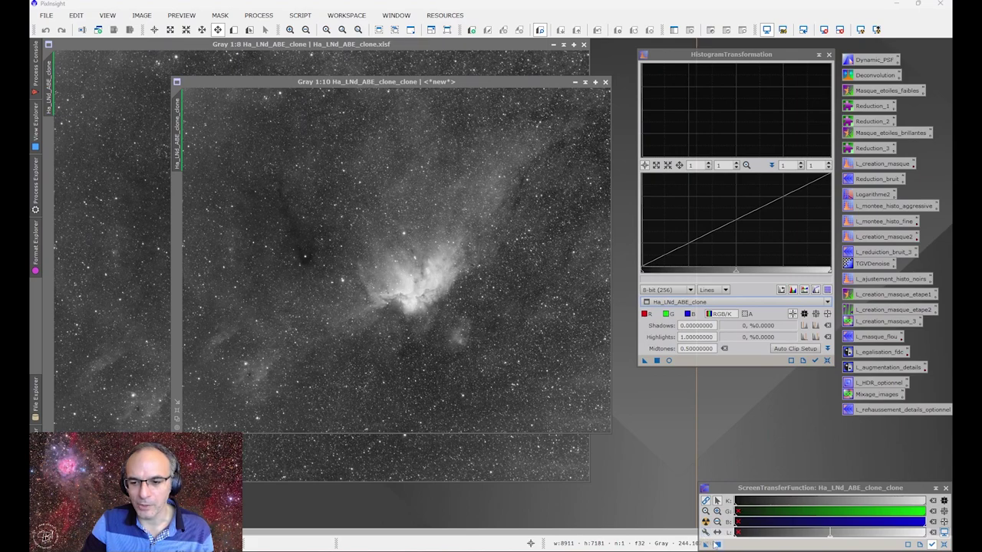
{"action": "left_click", "coordinate": [706, 544]}
{"action": "left_click_drag", "start_coordinate": [703, 532], "coordinate": [701, 364]}
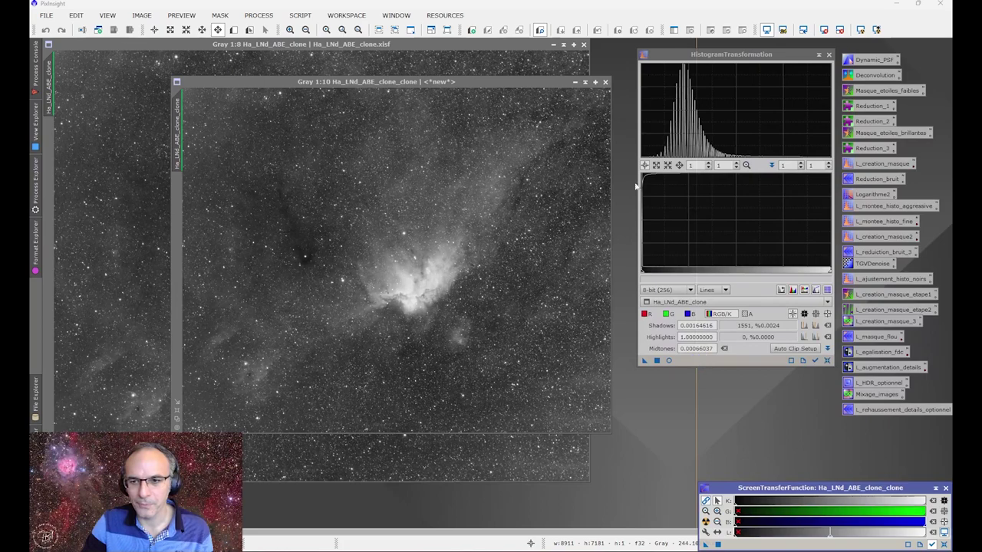
{"action": "left_click", "coordinate": [669, 361]}
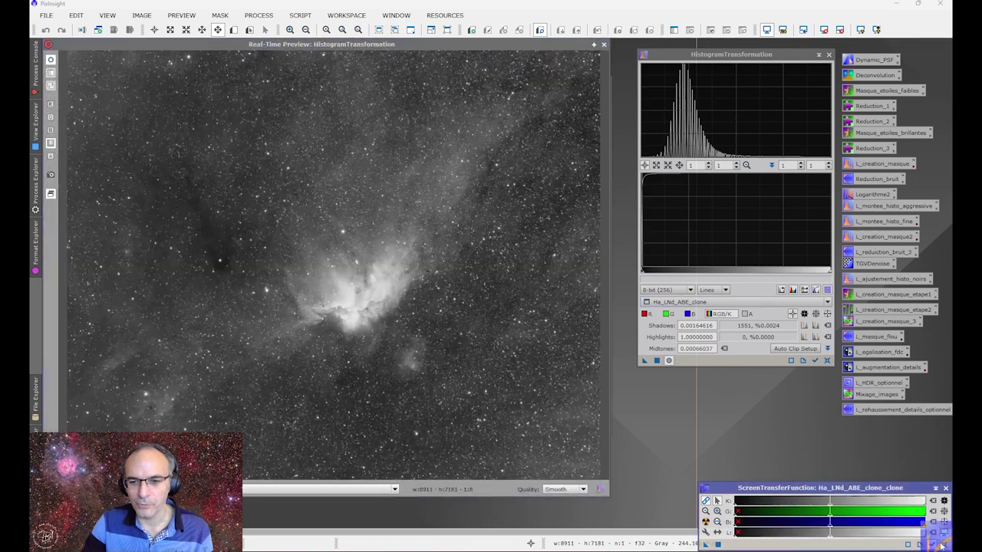
{"action": "left_click", "coordinate": [945, 544]}
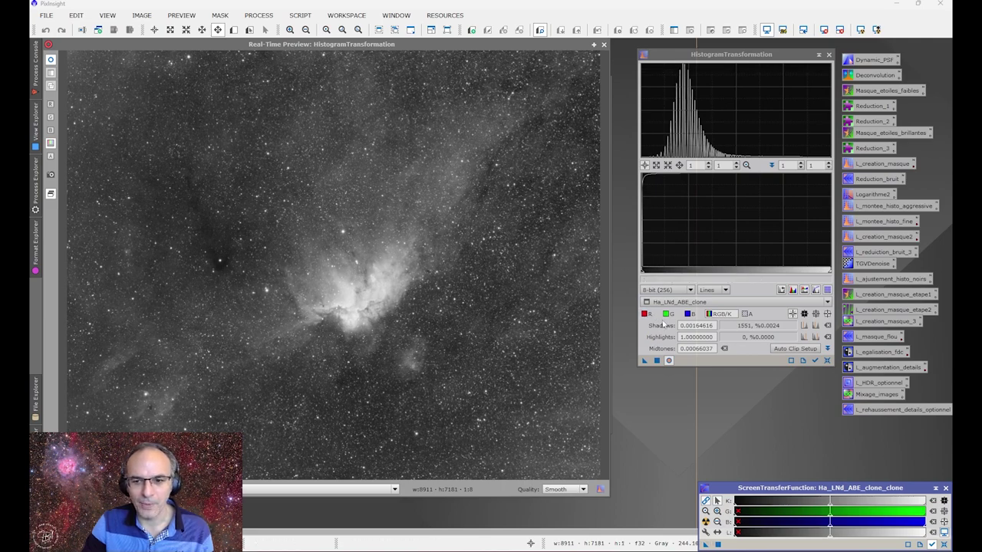
Lower midtones to 0.00063437, apply the stretch to the clone, and close the histogram tools
{"action": "scroll", "coordinate": [701, 234], "scroll_direction": "up", "scroll_amount": 3}
{"action": "scroll", "coordinate": [701, 234], "scroll_direction": "up", "scroll_amount": 2}
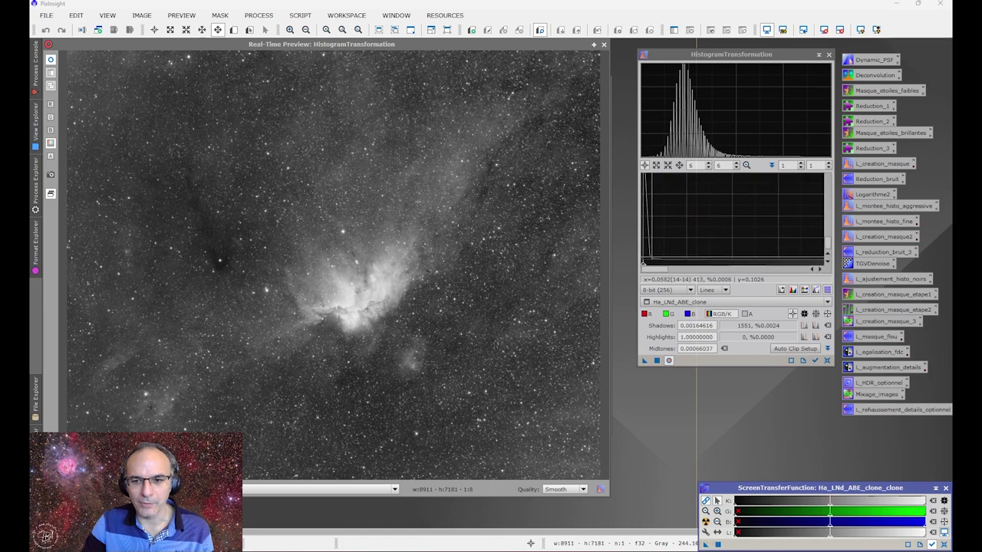
{"action": "scroll", "coordinate": [701, 234], "scroll_direction": "up", "scroll_amount": 8}
{"action": "scroll", "coordinate": [701, 234], "scroll_direction": "up", "scroll_amount": 8}
{"action": "scroll", "coordinate": [701, 234], "scroll_direction": "up", "scroll_amount": 8}
{"action": "scroll", "coordinate": [702, 234], "scroll_direction": "up", "scroll_amount": 8}
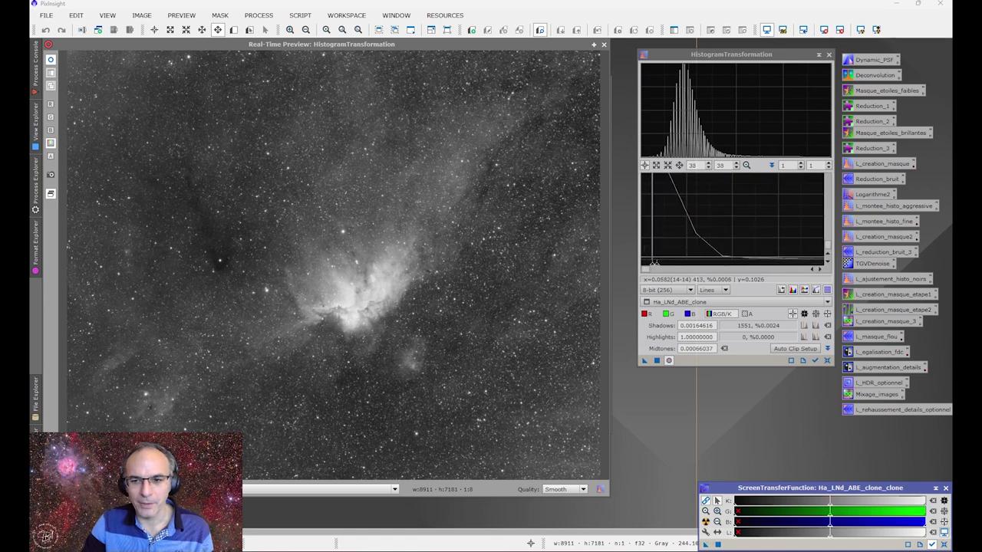
{"action": "left_click_drag", "start_coordinate": [654, 263], "coordinate": [656, 266]}
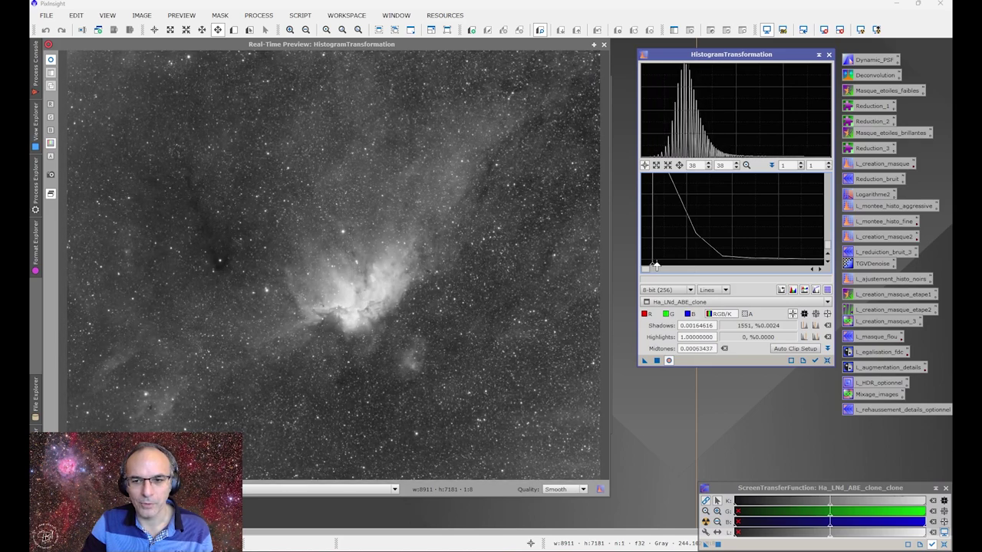
{"action": "left_click", "coordinate": [656, 361]}
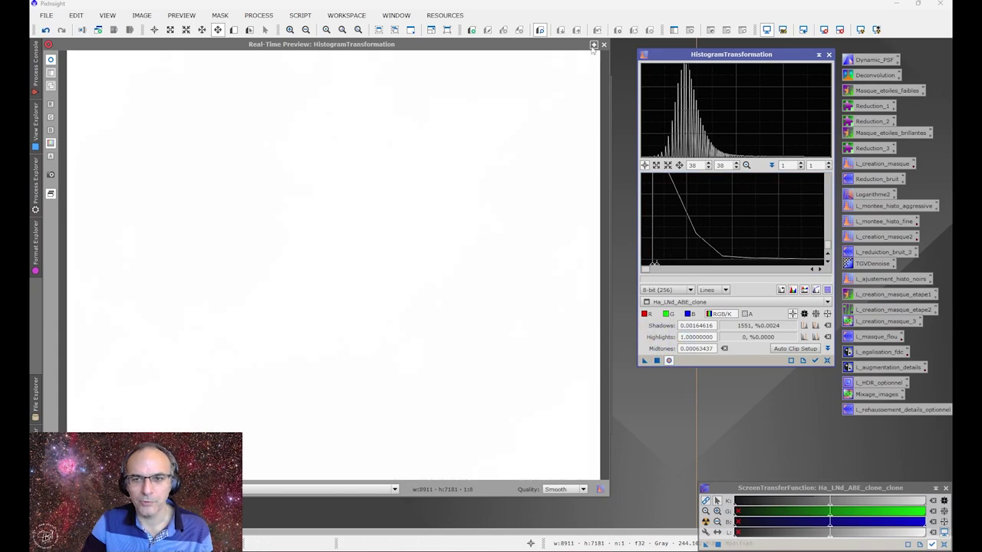
{"action": "left_click", "coordinate": [604, 45]}
{"action": "left_click", "coordinate": [829, 54]}
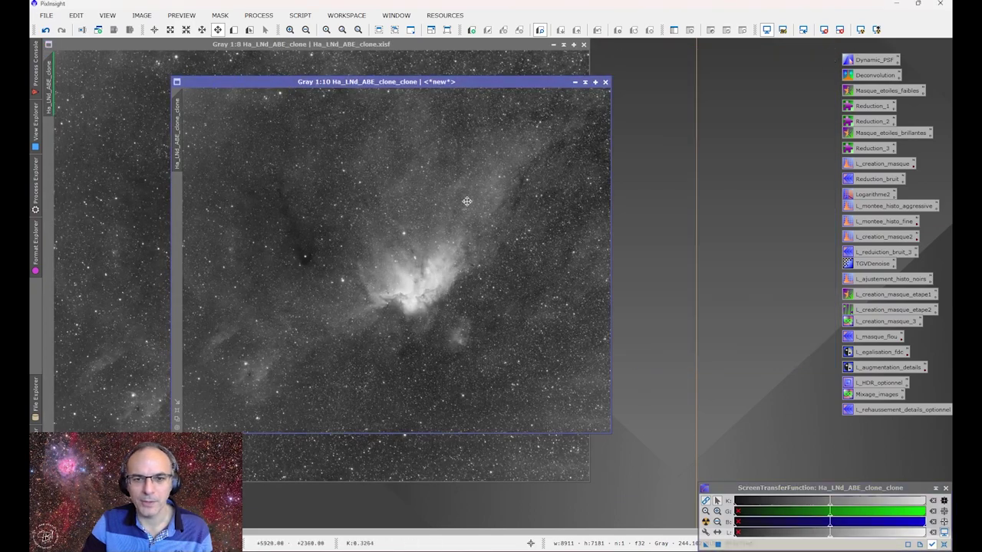
Compare the stretch with Undo/Redo and set the stretched clone as Ha_LNd_ABE_clone's mask
{"action": "left_click", "coordinate": [45, 29]}
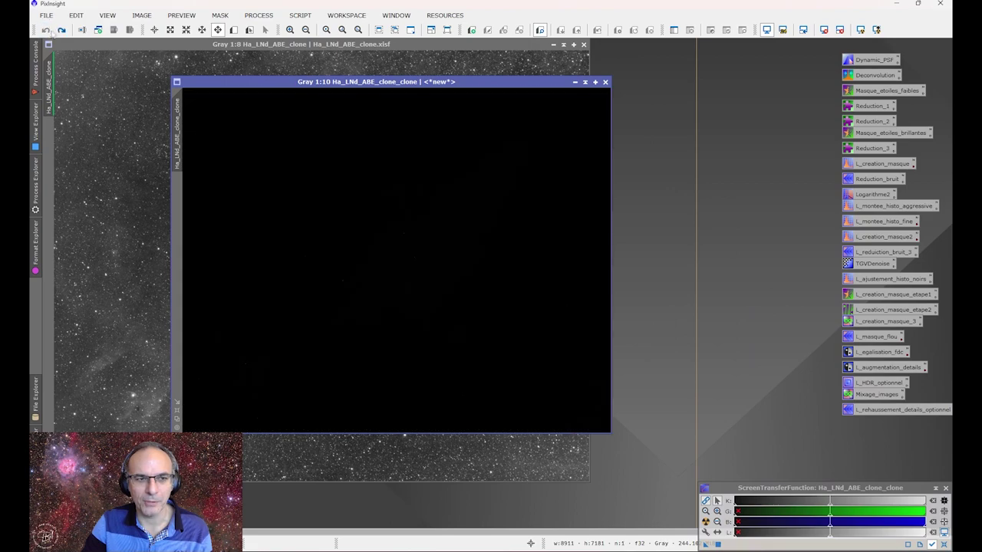
{"action": "left_click", "coordinate": [62, 29]}
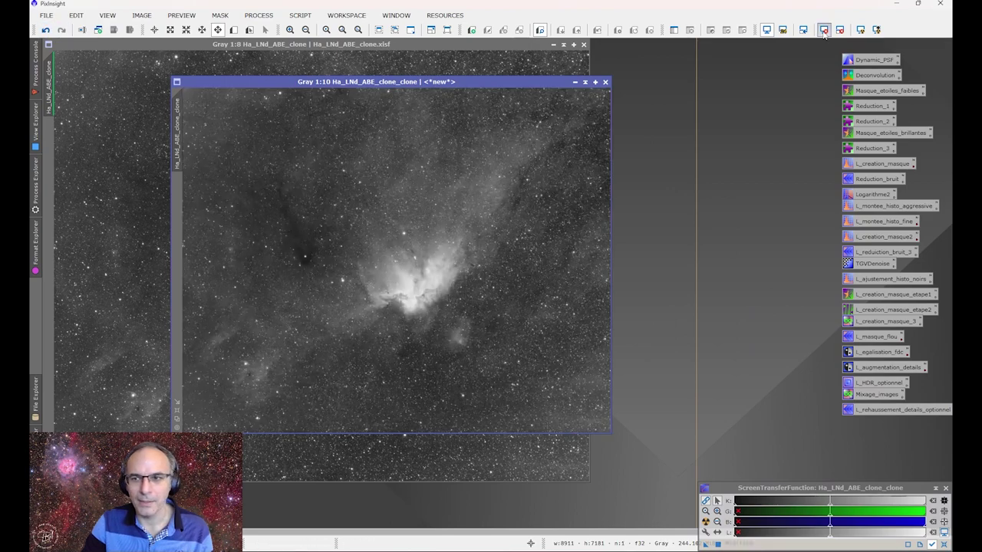
{"action": "left_click", "coordinate": [932, 545]}
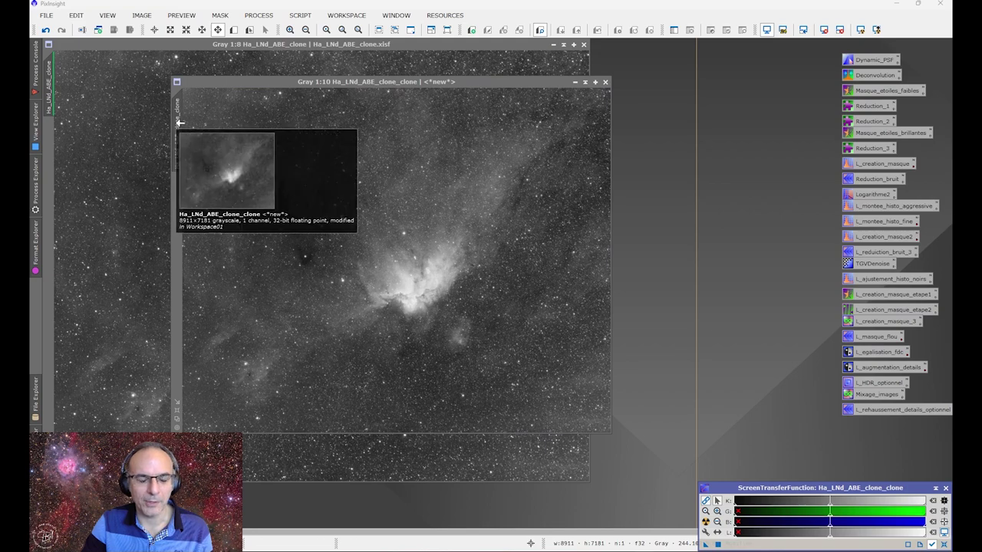
{"action": "mouse_move", "coordinate": [177, 123]}
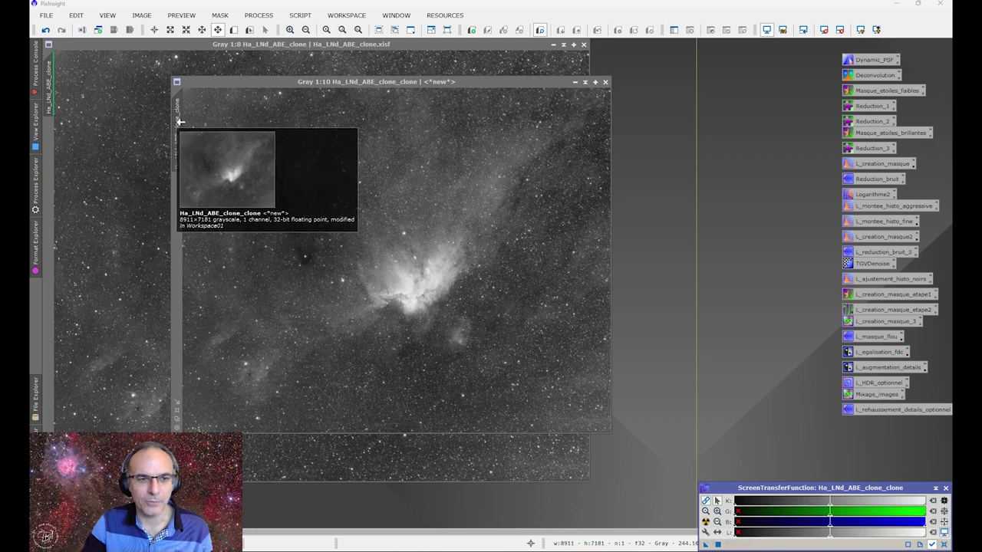
{"action": "left_click", "coordinate": [179, 122]}
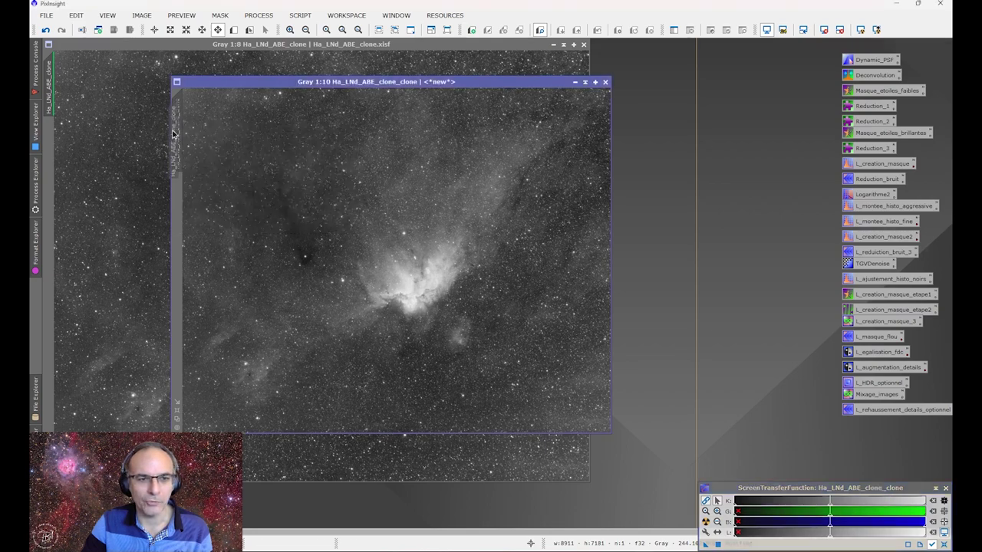
{"action": "left_click_drag", "start_coordinate": [178, 123], "coordinate": [48, 156]}
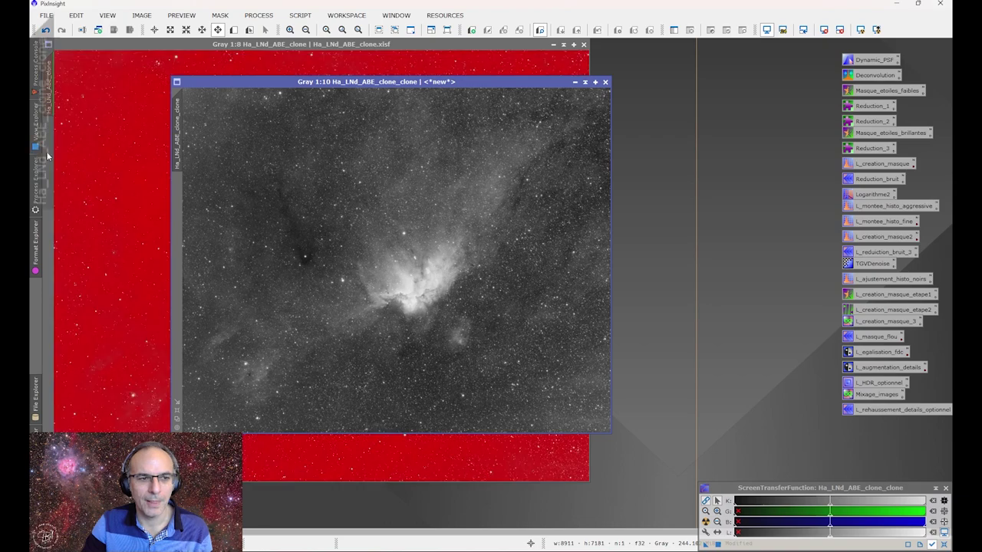
{"action": "left_click", "coordinate": [151, 93]}
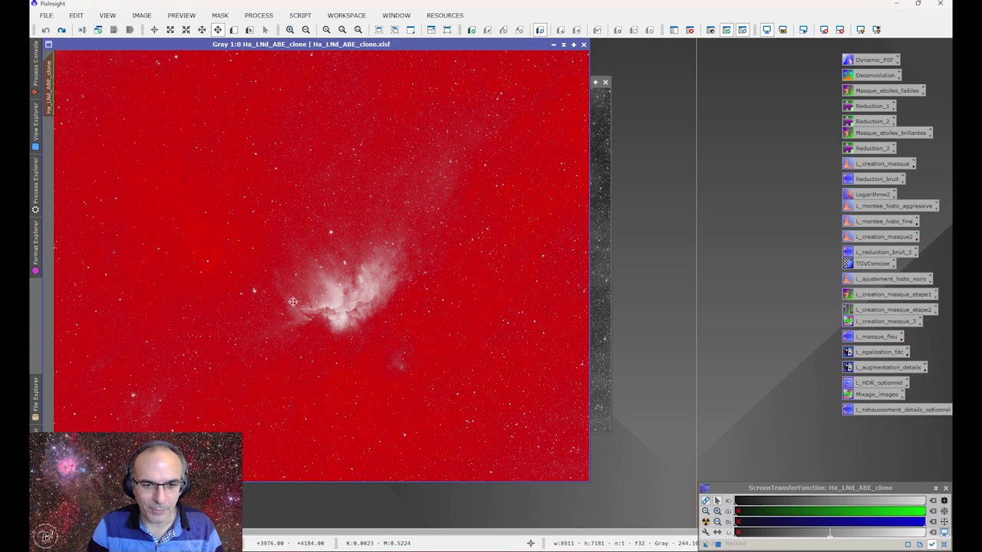
Toggle the mask overlay, invert the mask to protect the nebula, and hide it
{"action": "key", "text": "ctrl+k"}
{"action": "key", "text": "ctrl+k"}
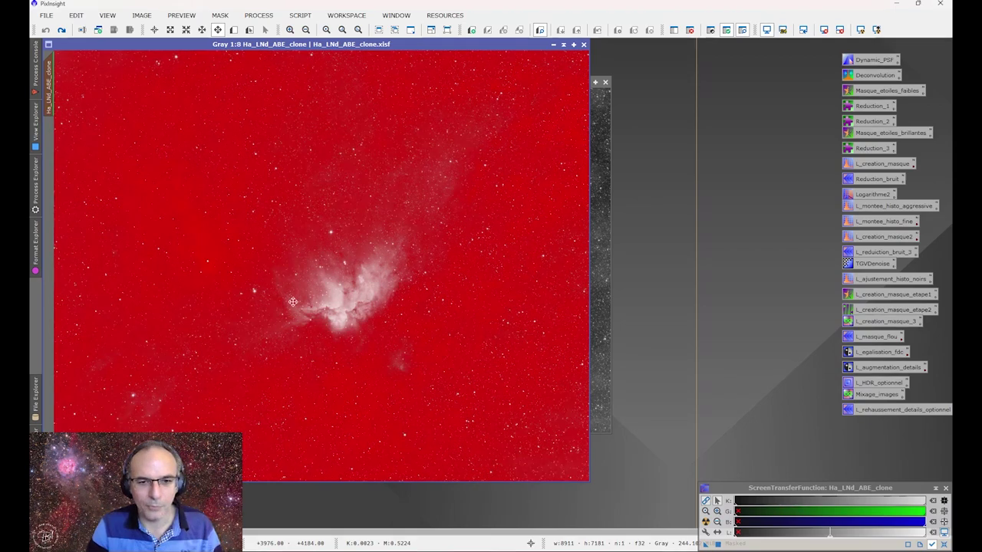
{"action": "key", "text": "ctrl+k"}
{"action": "key", "text": "ctrl+k"}
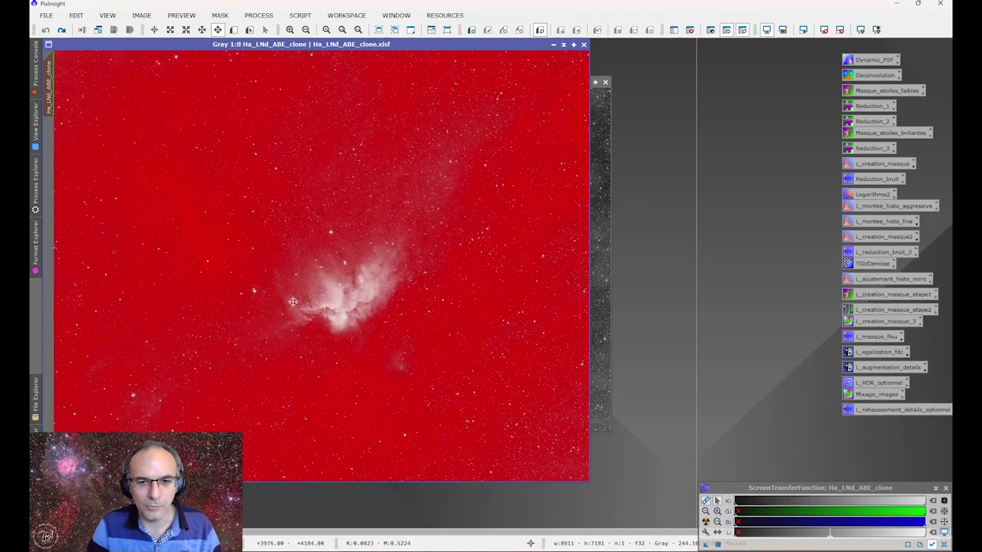
{"action": "key", "text": "ctrl+k"}
{"action": "key", "text": "ctrl+k"}
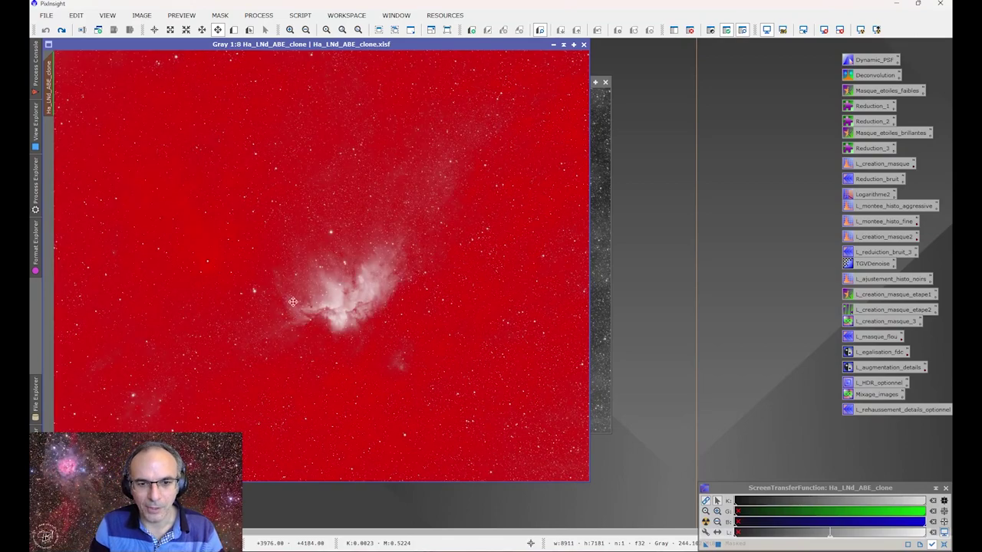
{"action": "key", "text": "ctrl+i"}
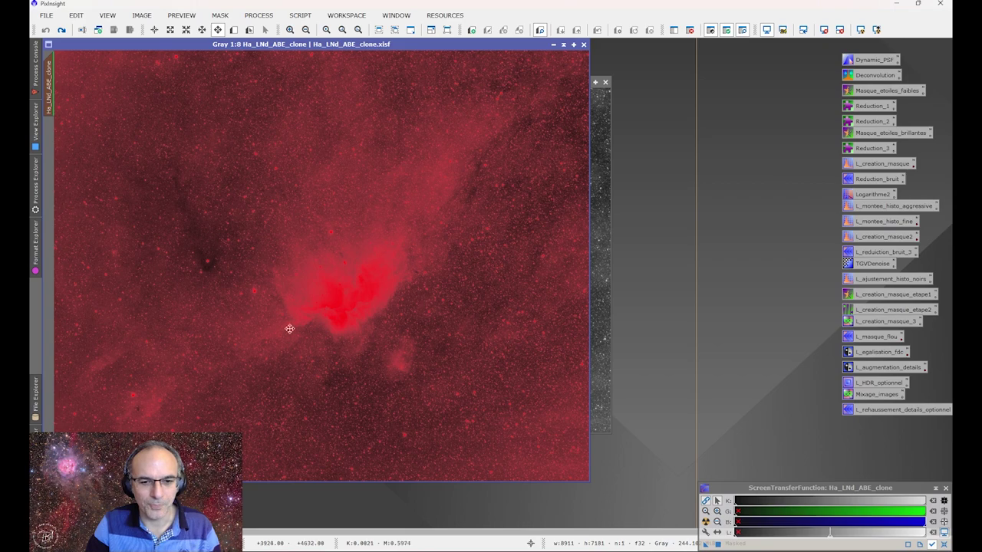
{"action": "key", "text": "ctrl+k"}
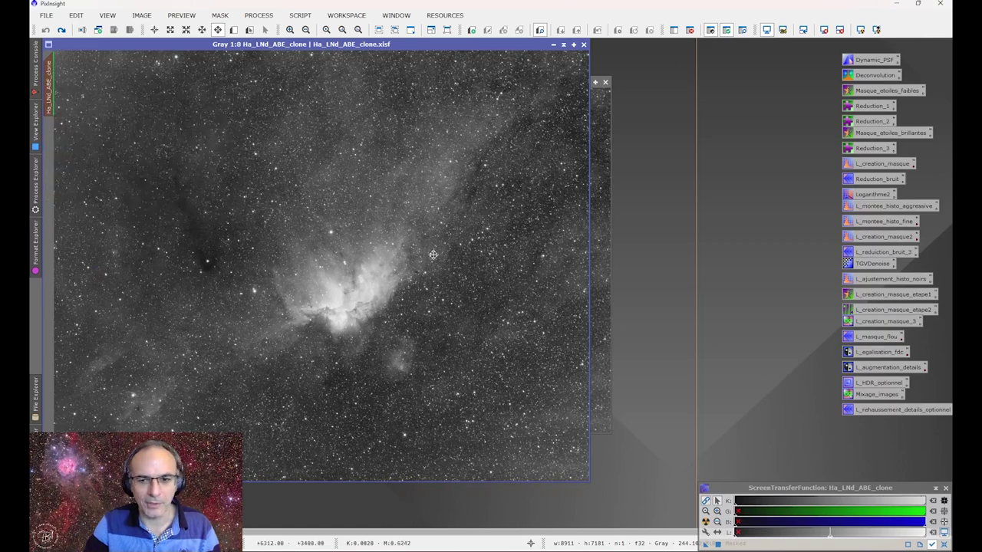
Apply the Reduction_bruit icon to the masked image and zoom in on the background
{"action": "left_click", "coordinate": [862, 179]}
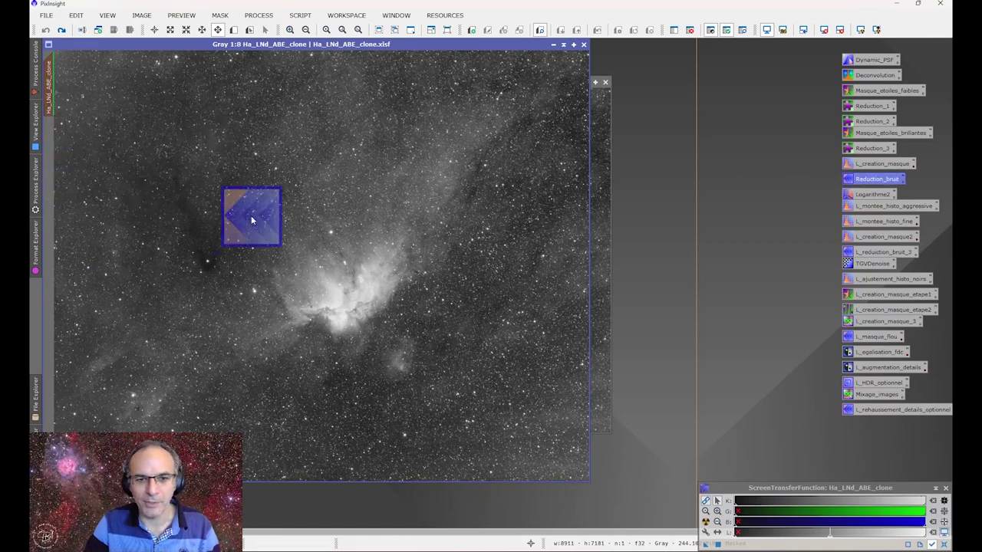
{"action": "left_click_drag", "start_coordinate": [862, 180], "coordinate": [252, 216]}
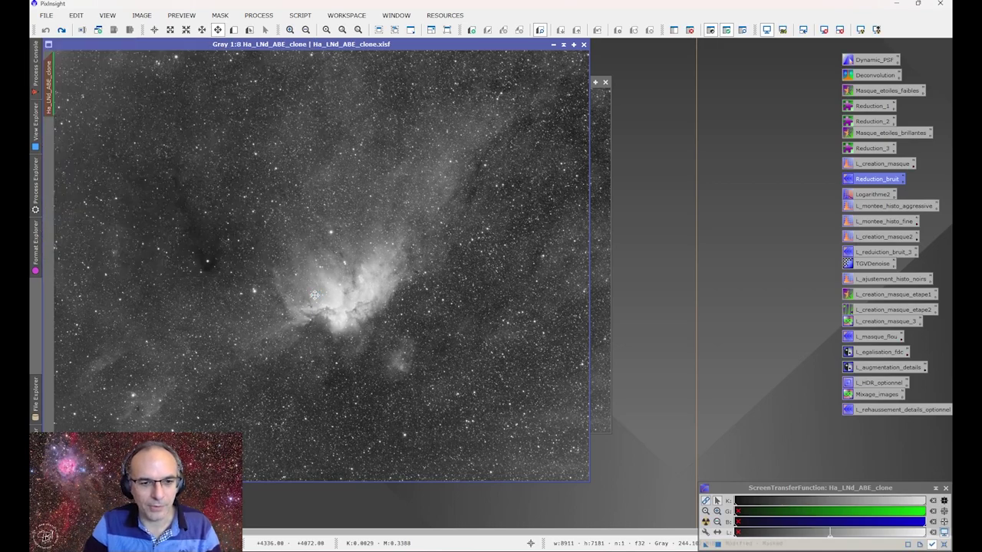
{"action": "scroll", "coordinate": [195, 255], "scroll_direction": "up", "scroll_amount": 3}
{"action": "scroll", "coordinate": [195, 255], "scroll_direction": "up", "scroll_amount": 3}
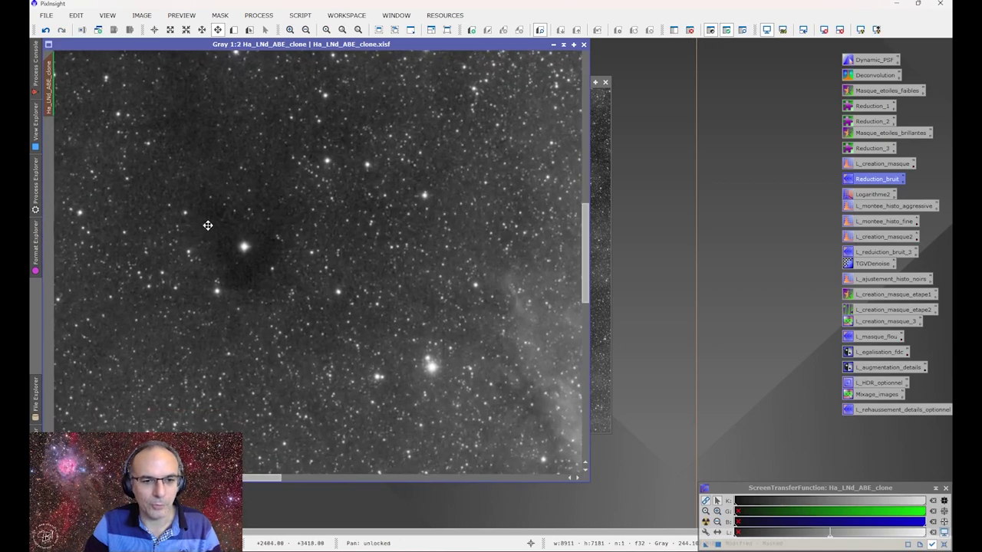
{"action": "left_click_drag", "start_coordinate": [204, 246], "coordinate": [207, 224]}
{"action": "left_click_drag", "start_coordinate": [411, 317], "coordinate": [343, 268]}
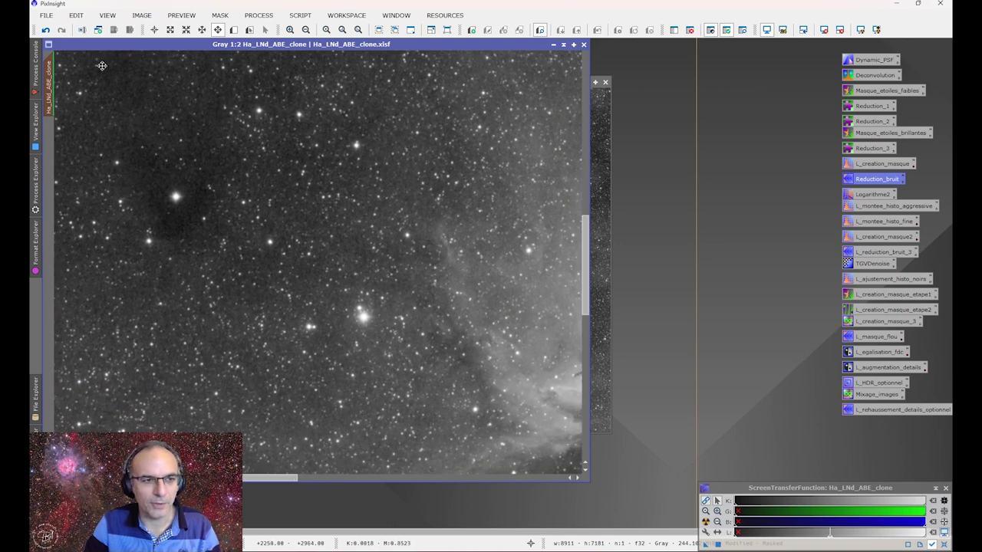
Compare the noise reduction with Undo/Redo, zoom back out, and close the leftover window
{"action": "left_click", "coordinate": [45, 30]}
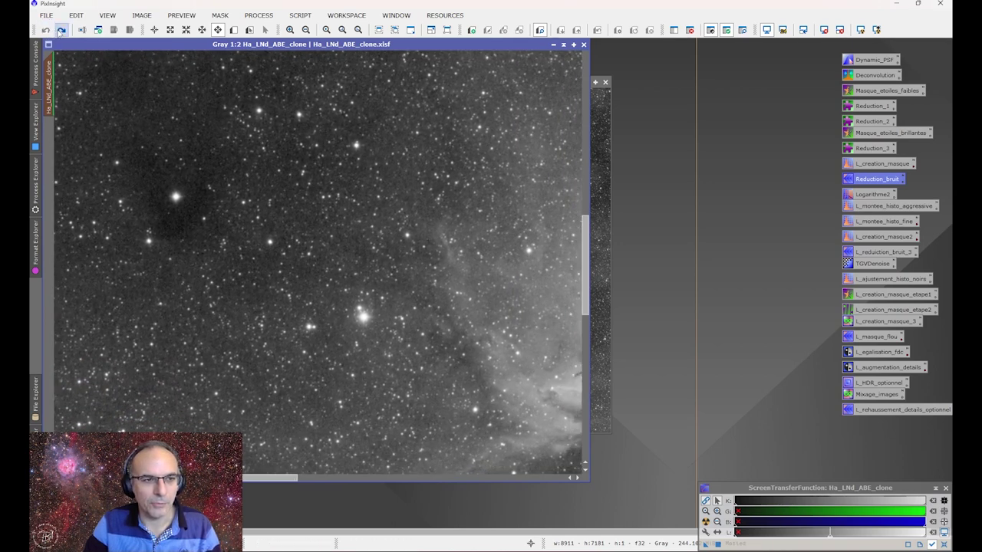
{"action": "left_click", "coordinate": [61, 30]}
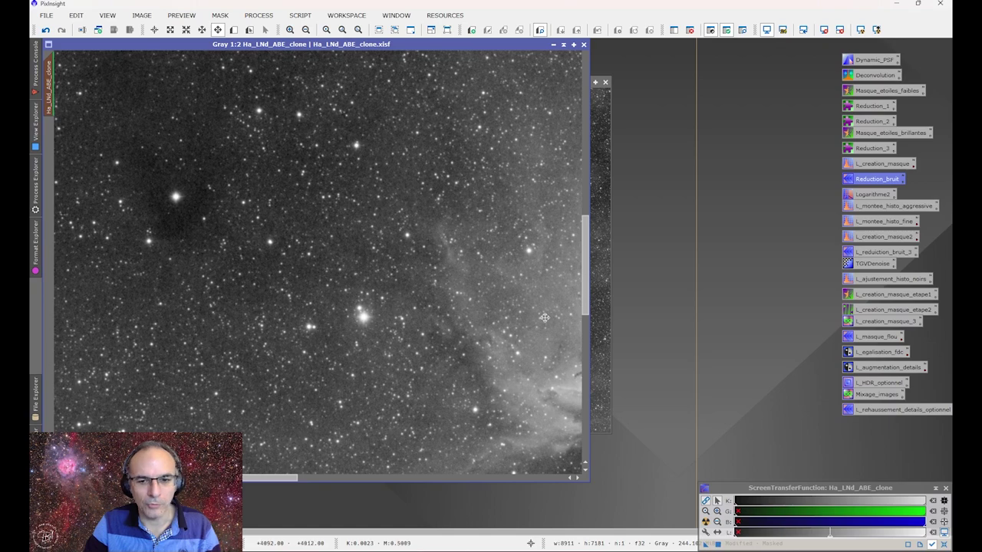
{"action": "scroll", "coordinate": [317, 272], "scroll_direction": "down", "scroll_amount": 2}
{"action": "scroll", "coordinate": [317, 272], "scroll_direction": "down", "scroll_amount": 1}
{"action": "scroll", "coordinate": [317, 272], "scroll_direction": "down", "scroll_amount": 2}
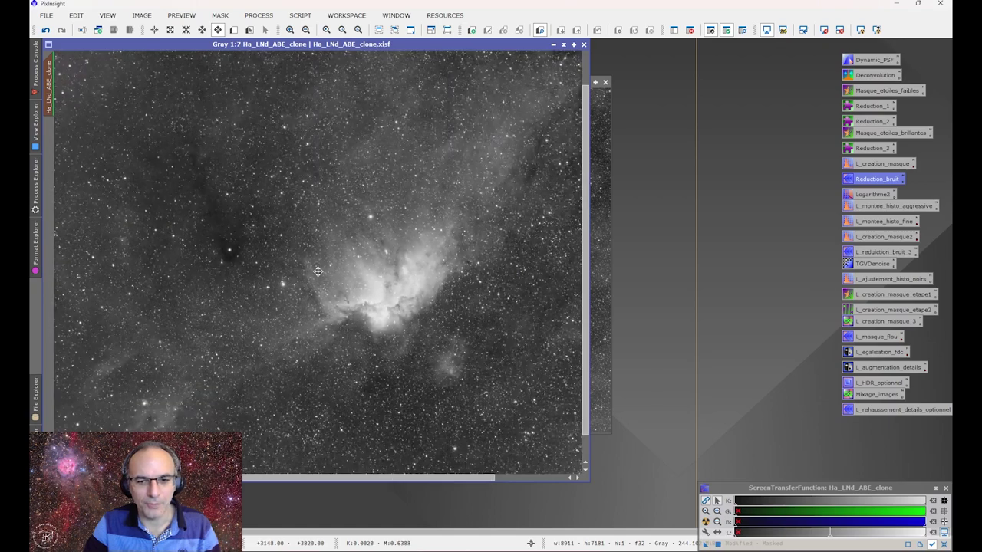
{"action": "scroll", "coordinate": [318, 271], "scroll_direction": "down", "scroll_amount": 1}
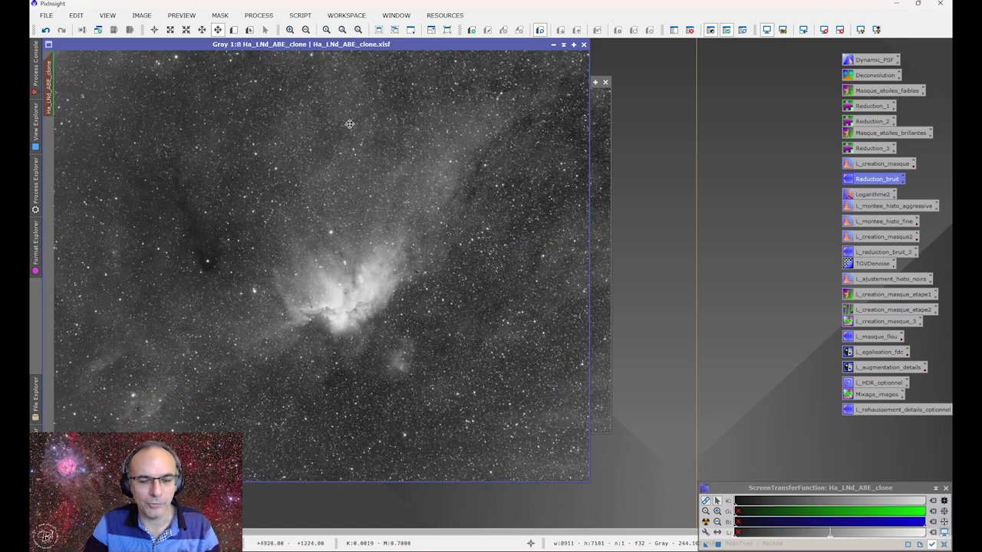
{"action": "left_click", "coordinate": [604, 83]}
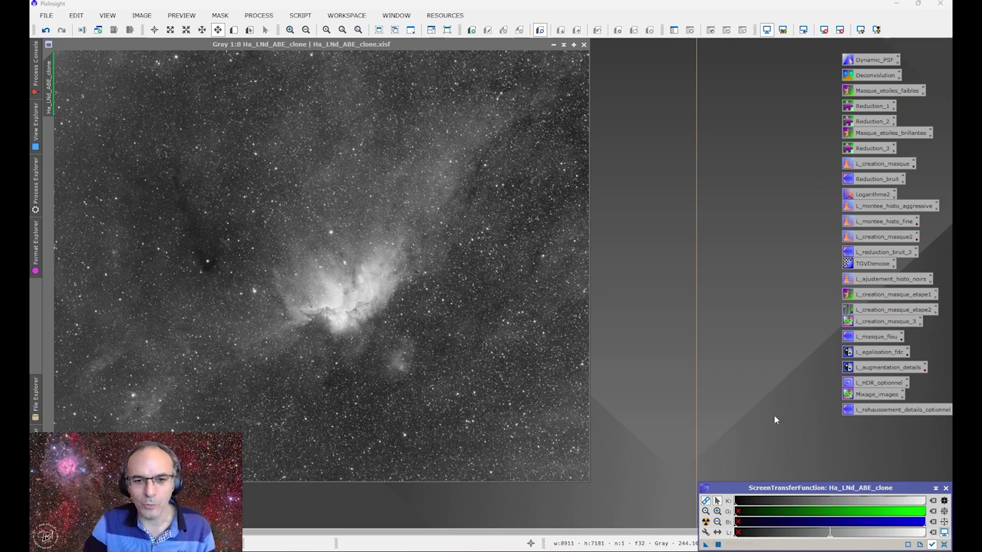
{"action": "left_click", "coordinate": [272, 17]}
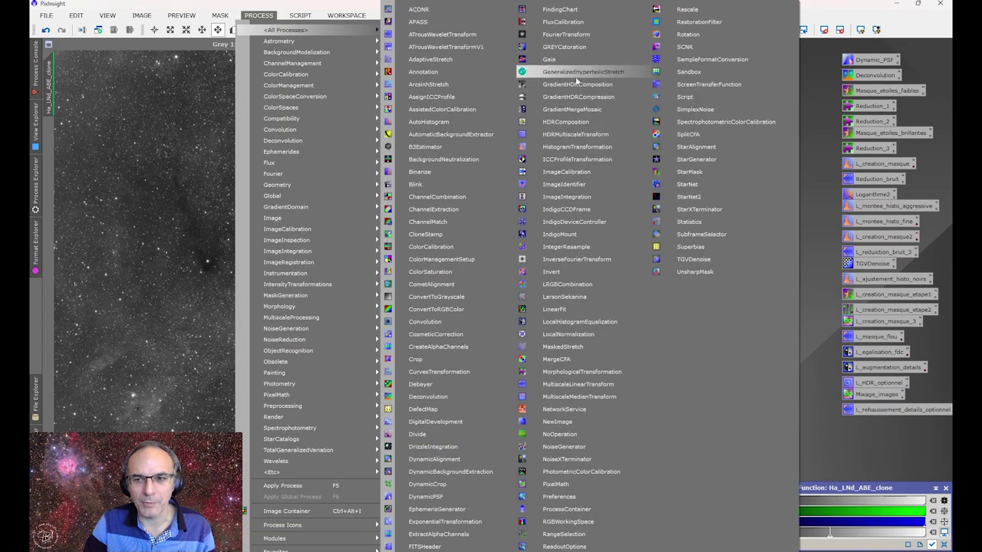
{"action": "mouse_move", "coordinate": [285, 30]}
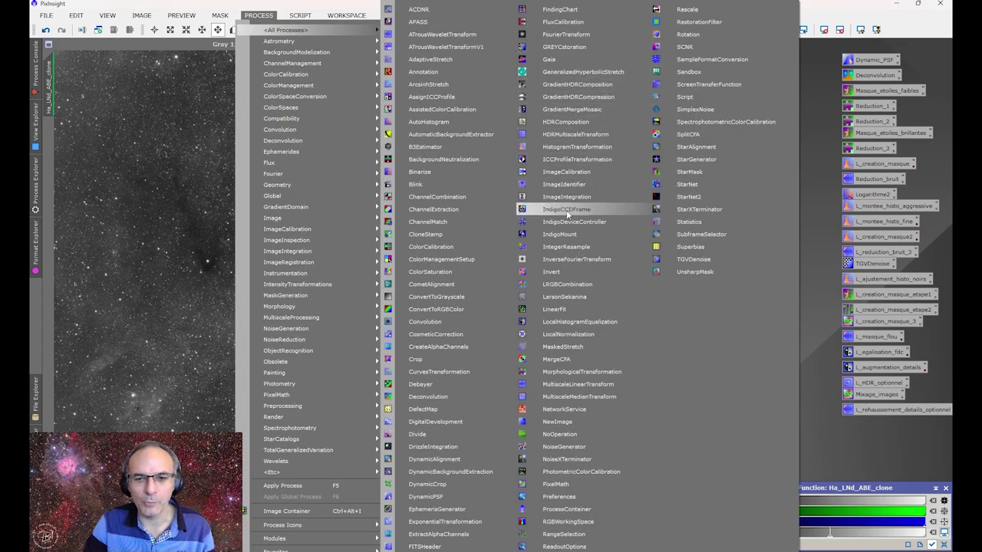
{"action": "left_click", "coordinate": [571, 471]}
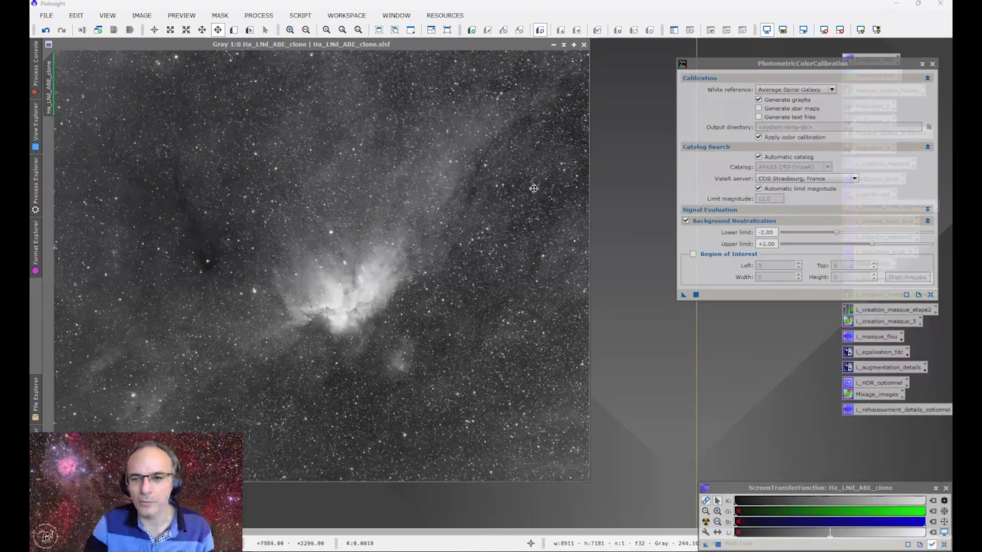
{"action": "left_click_drag", "start_coordinate": [818, 64], "coordinate": [729, 78]}
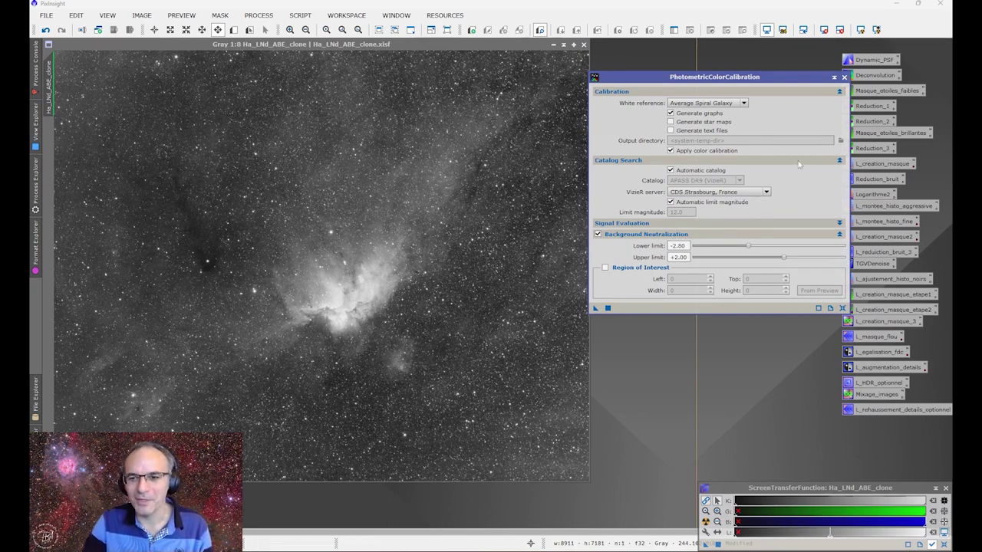
{"action": "left_click", "coordinate": [680, 224]}
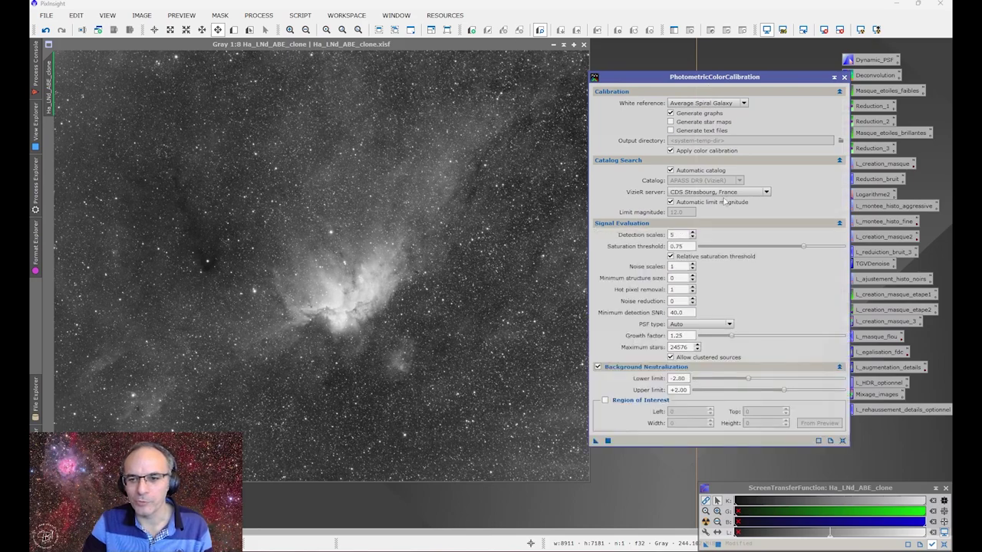
{"action": "left_click", "coordinate": [843, 77]}
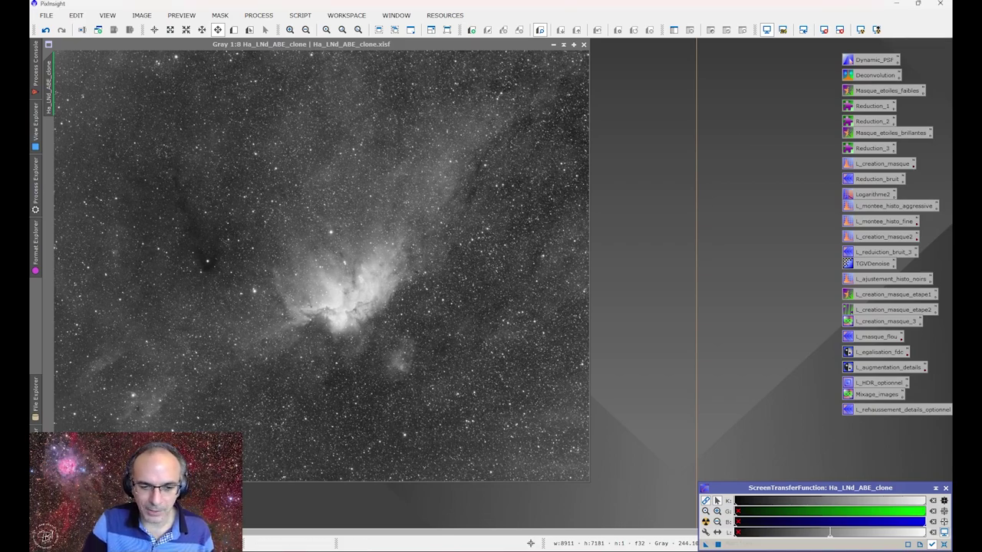
{"action": "key", "text": "ctrl+shift+Right"}
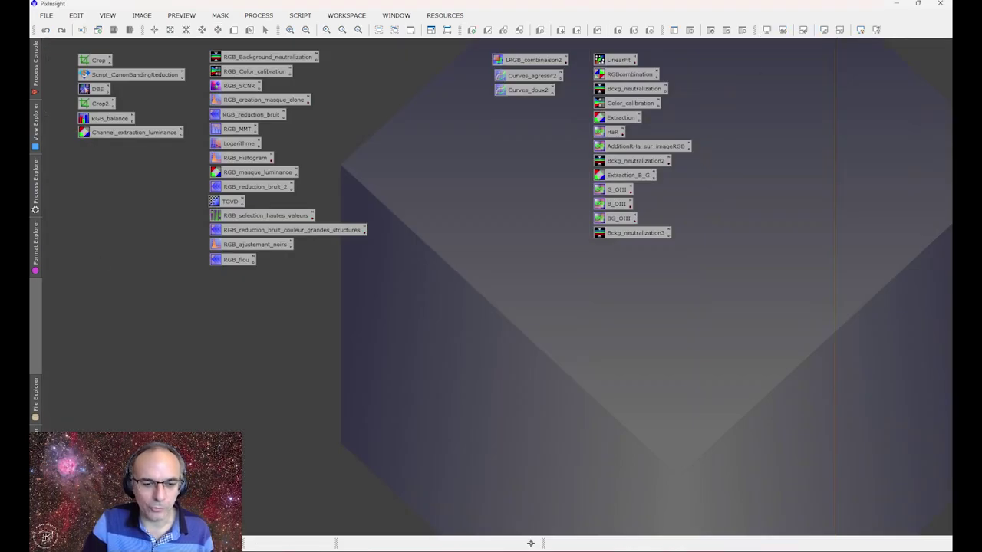
{"action": "key", "text": "ctrl+shift+Left"}
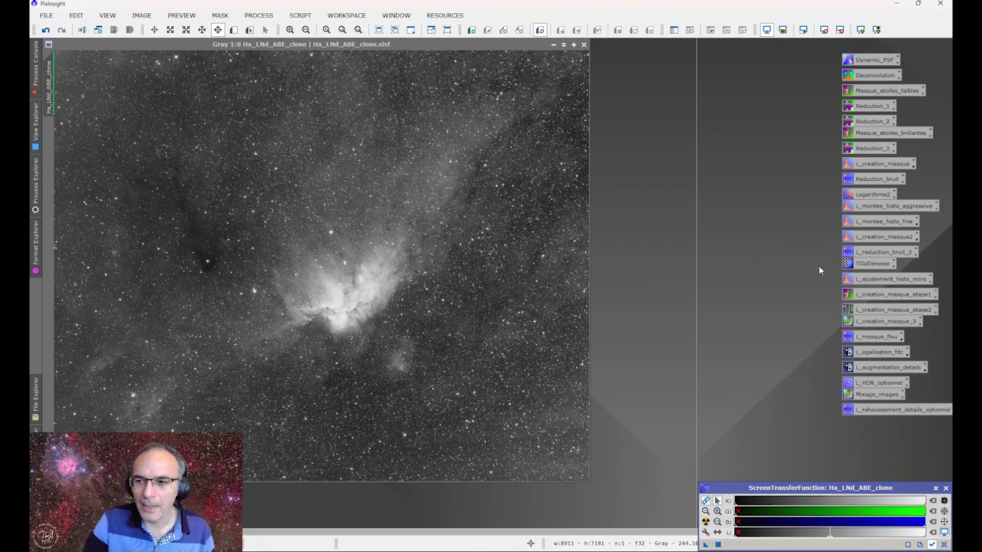
{"action": "left_click", "coordinate": [871, 265]}
{"action": "left_click_drag", "start_coordinate": [864, 267], "coordinate": [864, 270]}
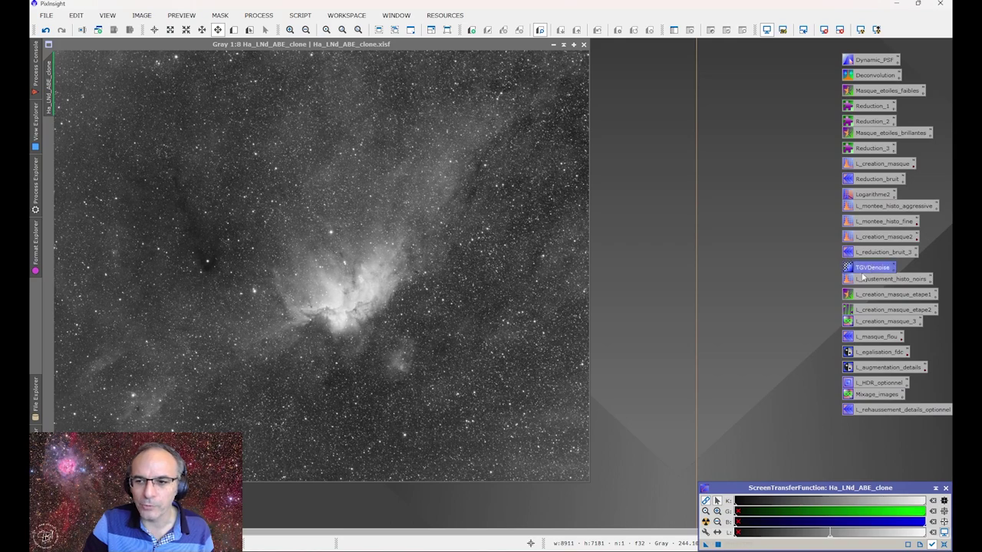
{"action": "left_click_drag", "start_coordinate": [870, 267], "coordinate": [865, 266]}
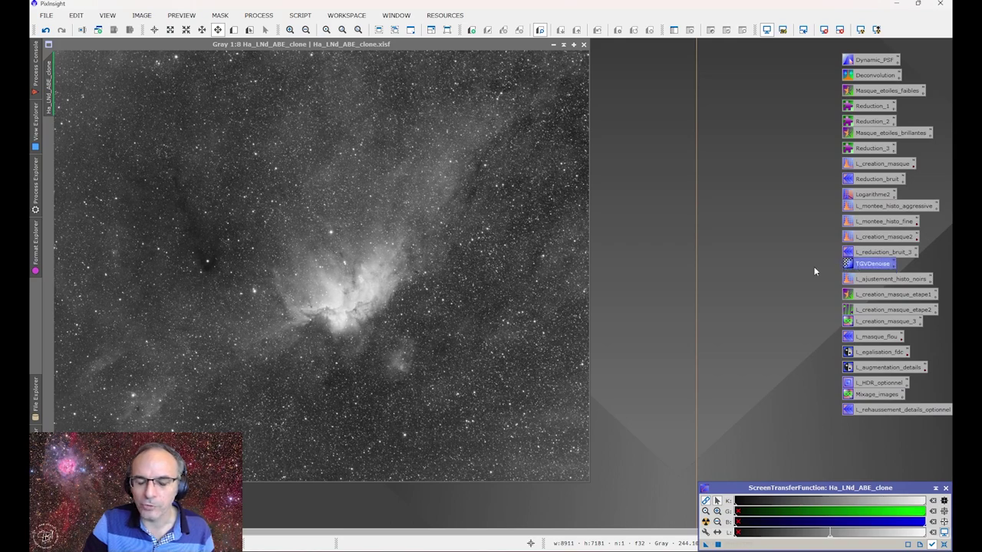
{"action": "double_click", "coordinate": [880, 251]}
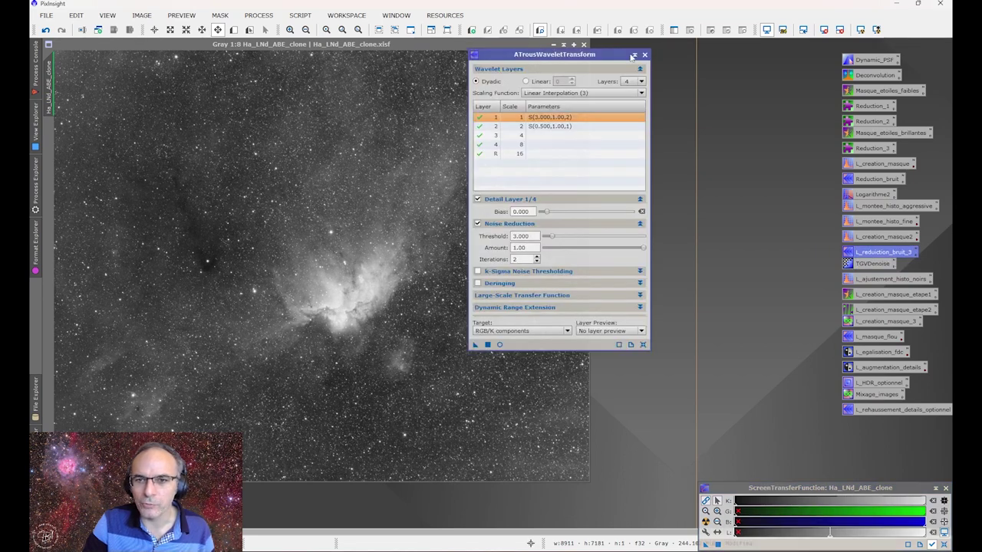
{"action": "left_click", "coordinate": [645, 55]}
{"action": "left_click", "coordinate": [873, 264]}
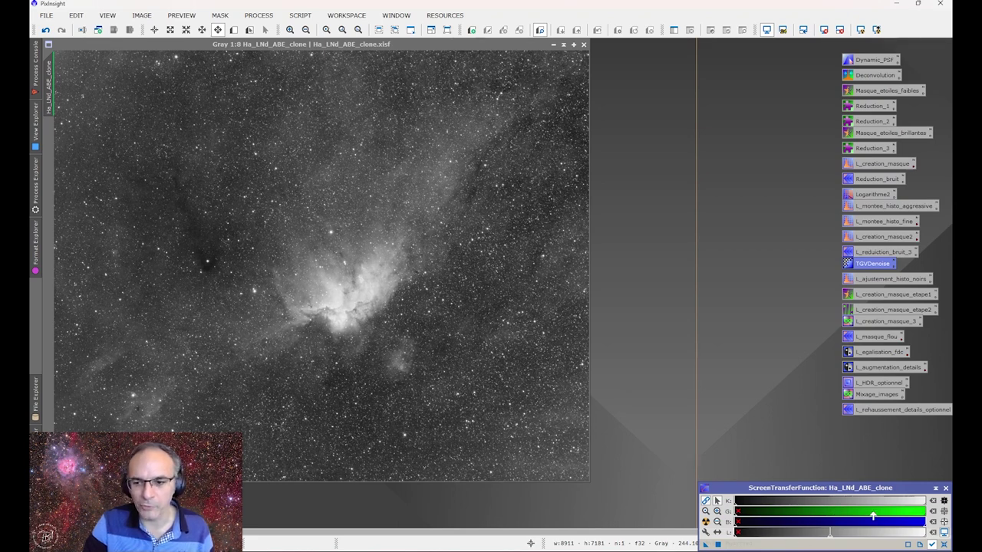
Clip STF shadows, reapply the auto-stretch, and move the workspace divider right
{"action": "left_click_drag", "start_coordinate": [735, 507], "coordinate": [733, 510]}
{"action": "left_click", "coordinate": [717, 543]}
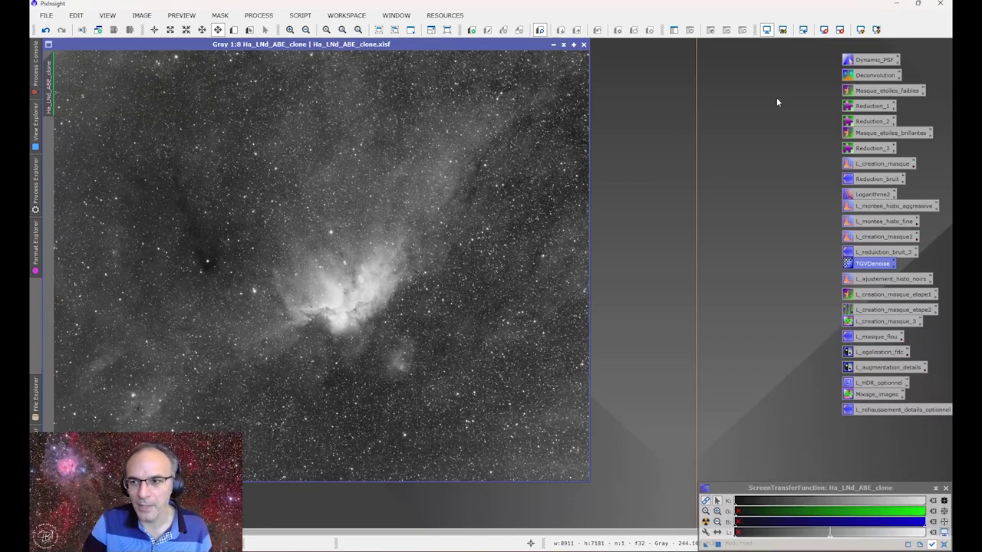
{"action": "left_click_drag", "start_coordinate": [697, 82], "coordinate": [817, 88]}
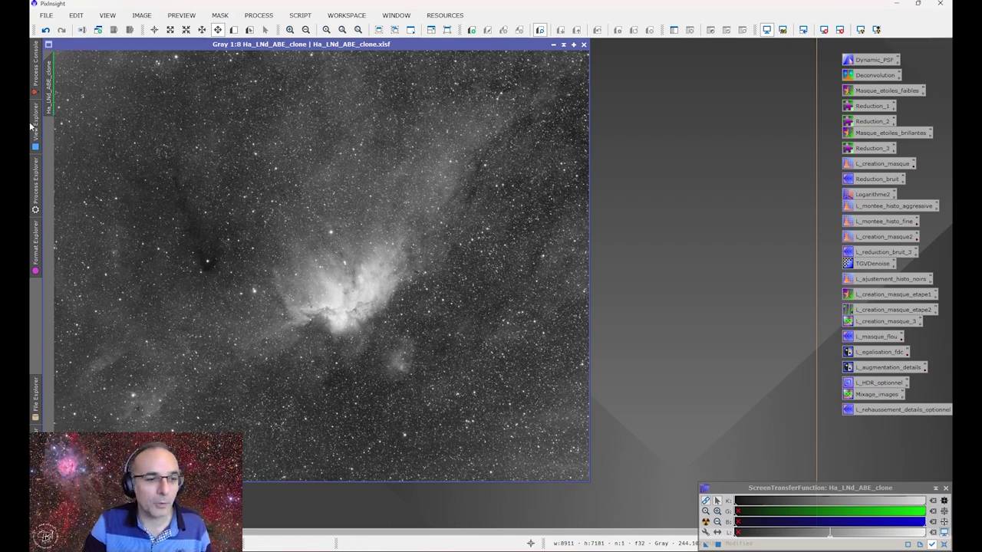
{"action": "left_click", "coordinate": [35, 246]}
{"action": "left_click", "coordinate": [34, 403]}
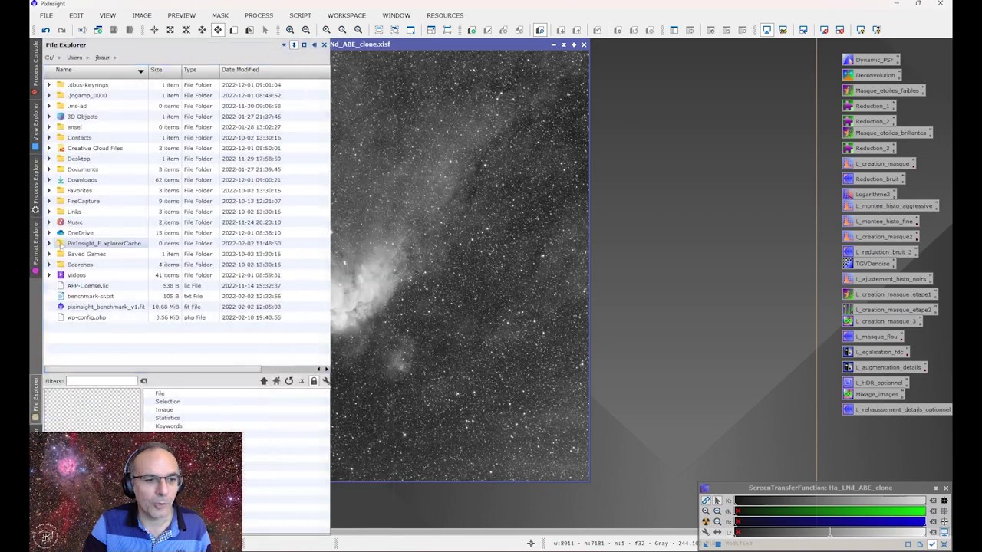
{"action": "left_click", "coordinate": [34, 188]}
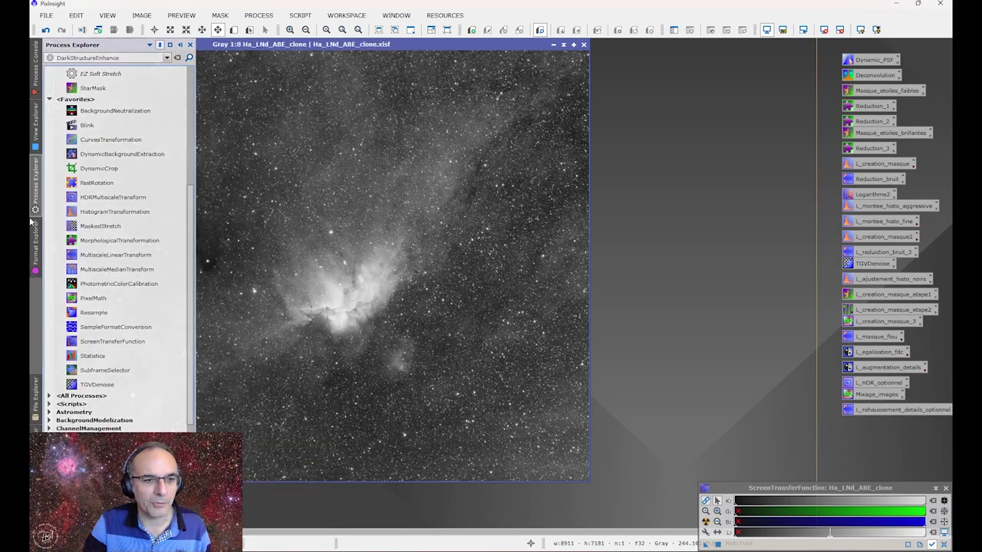
{"action": "left_click", "coordinate": [34, 222]}
{"action": "left_click", "coordinate": [32, 136]}
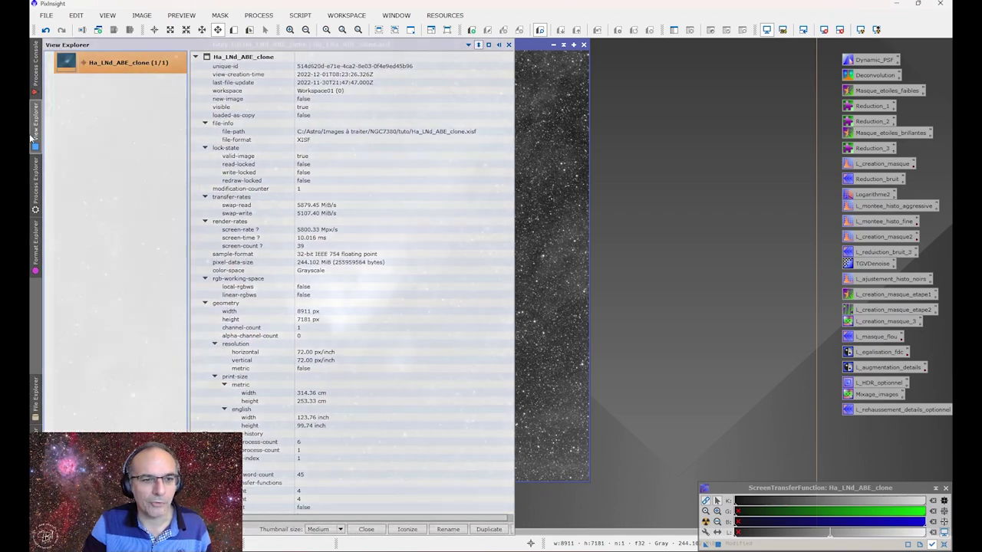
{"action": "left_click", "coordinate": [32, 81]}
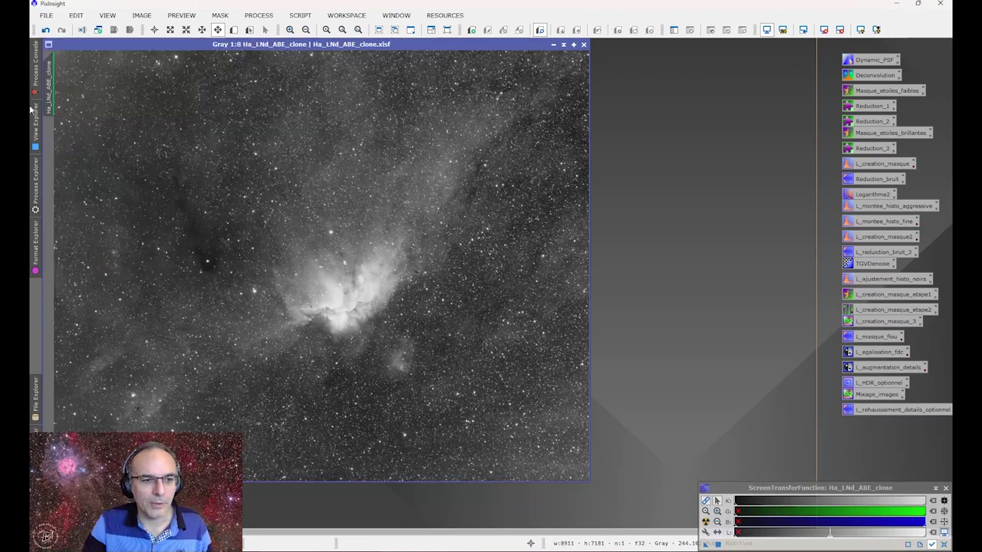
{"action": "left_click", "coordinate": [37, 238]}
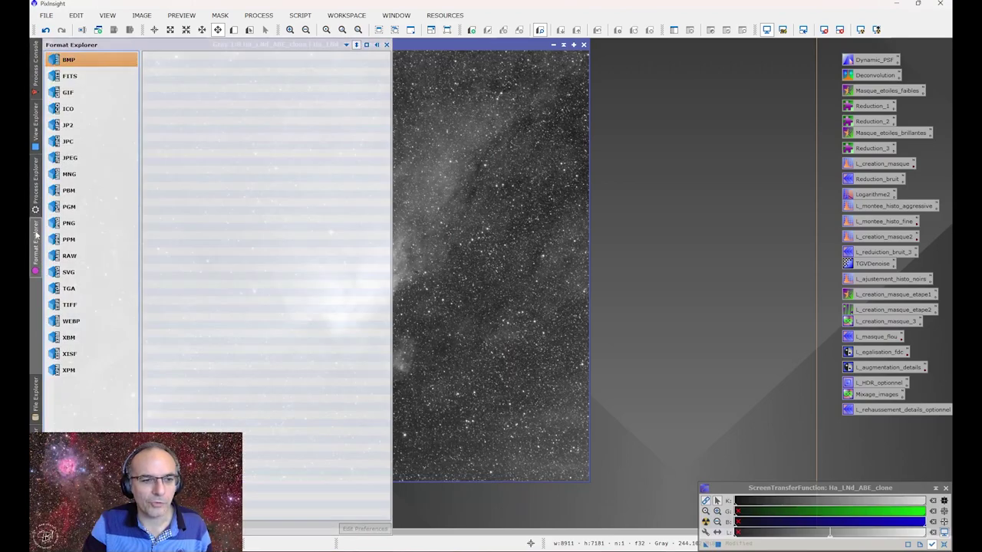
{"action": "left_click", "coordinate": [34, 184]}
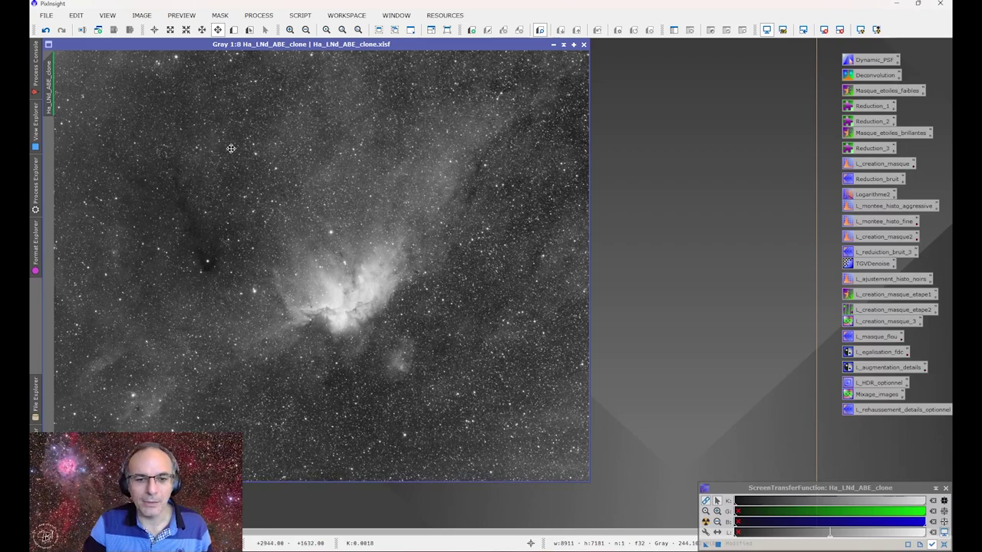
Open Global Preferences from the Edit menu to review the Directories and Network swap folders
{"action": "left_click", "coordinate": [76, 15]}
{"action": "left_click", "coordinate": [96, 73]}
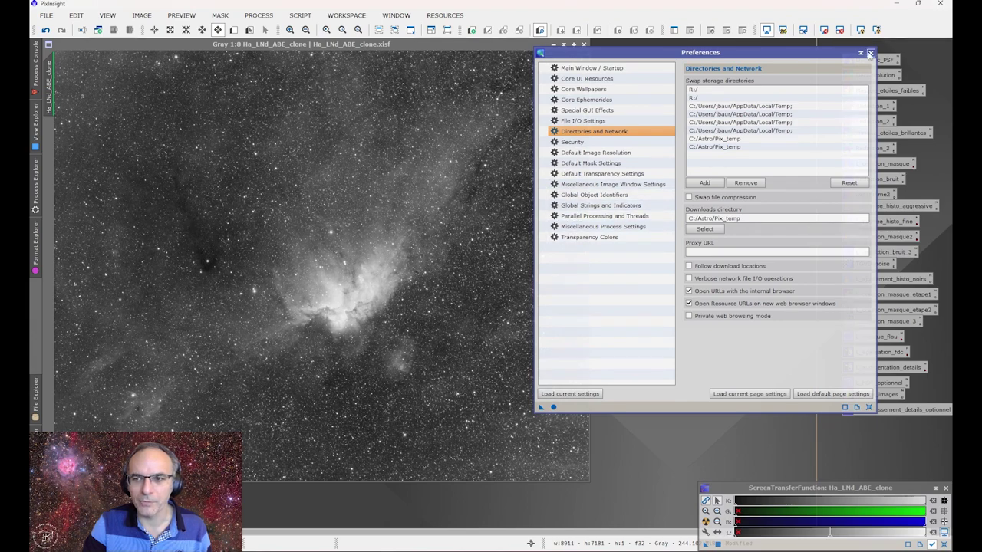
Close the Preferences dialog without changes, returning to the Ha_LNd_ABE_clone image
{"action": "left_click", "coordinate": [870, 53]}
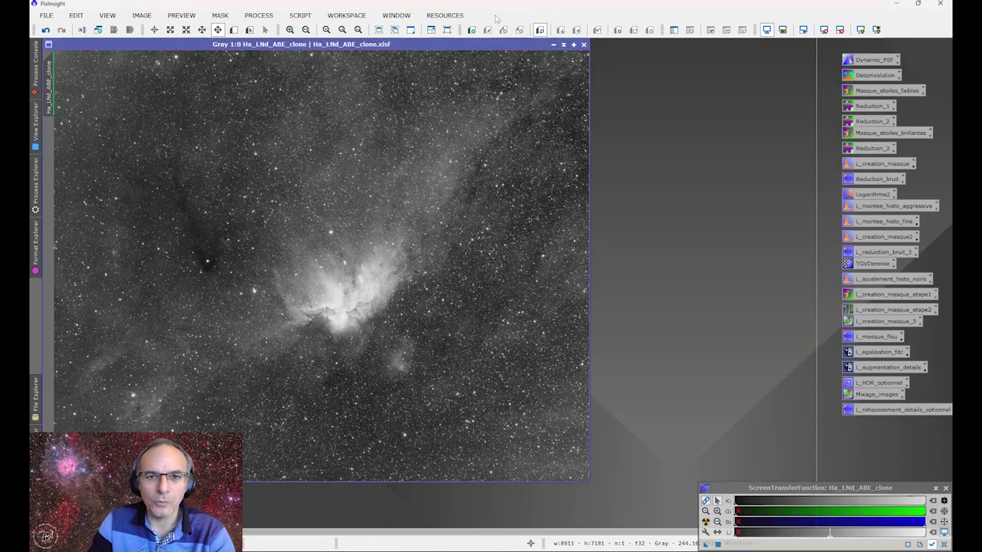
{"action": "left_click", "coordinate": [451, 17]}
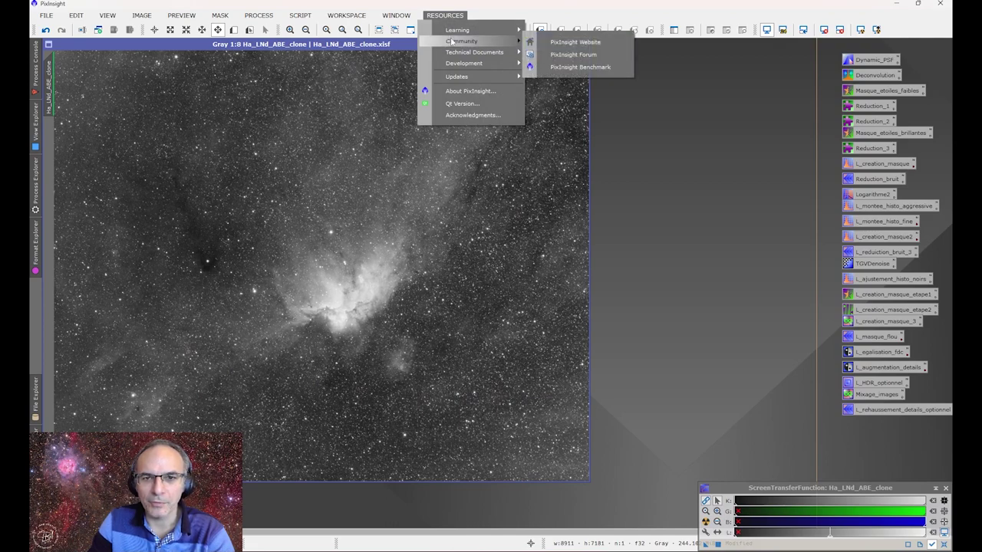
{"action": "mouse_move", "coordinate": [460, 30]}
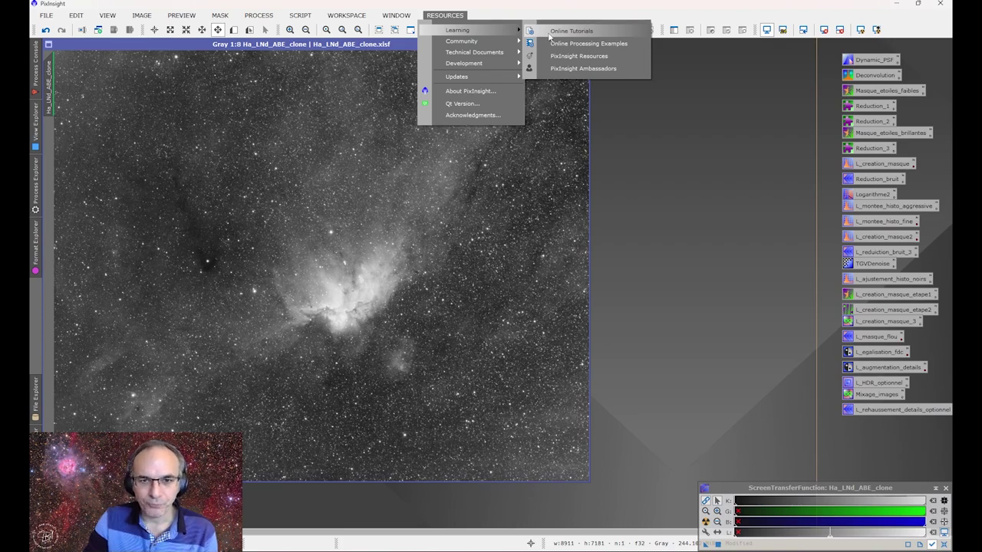
{"action": "left_click", "coordinate": [445, 17]}
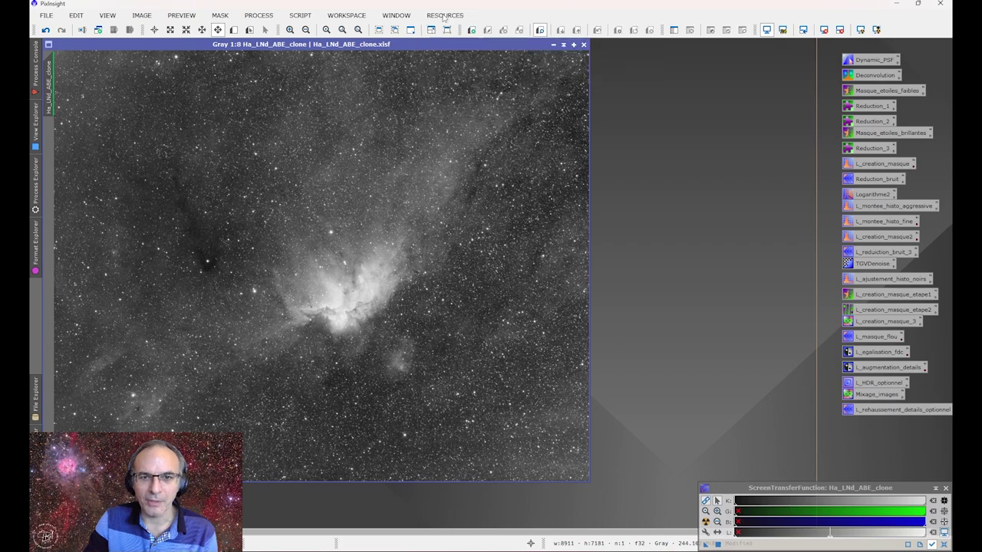
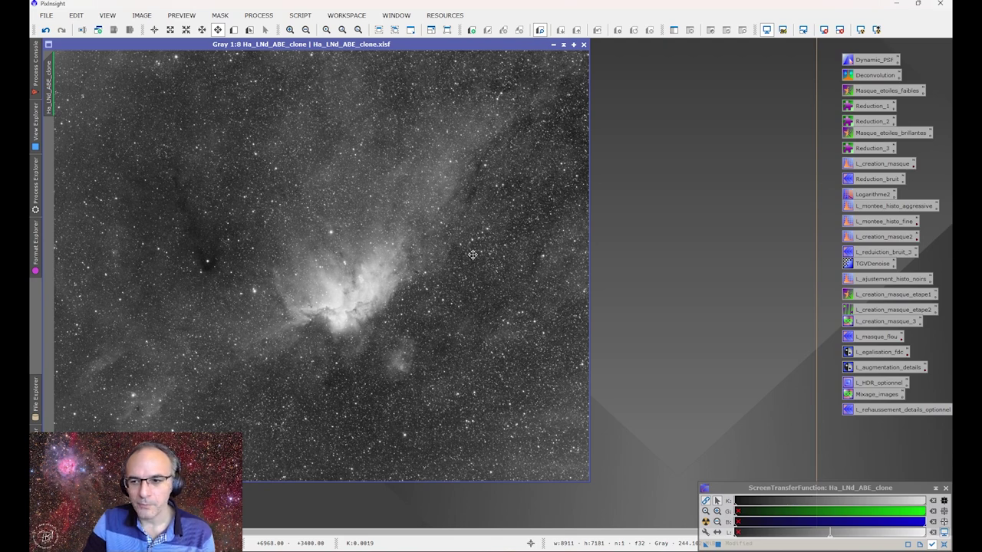
Look through PixInsight's update repositories and Script menu, then close them and leave PixInsight
{"action": "left_click", "coordinate": [445, 16]}
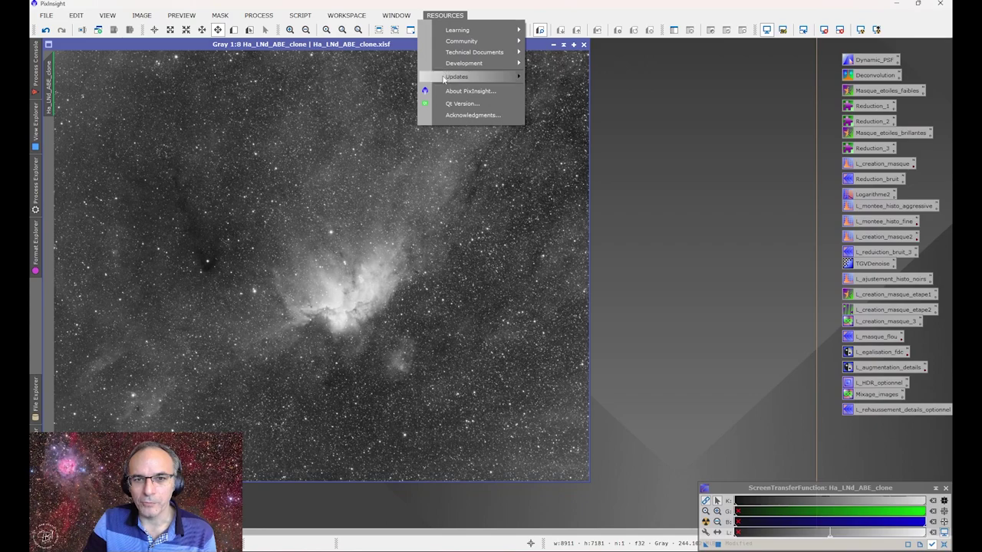
{"action": "mouse_move", "coordinate": [457, 77]}
{"action": "left_click", "coordinate": [539, 77]}
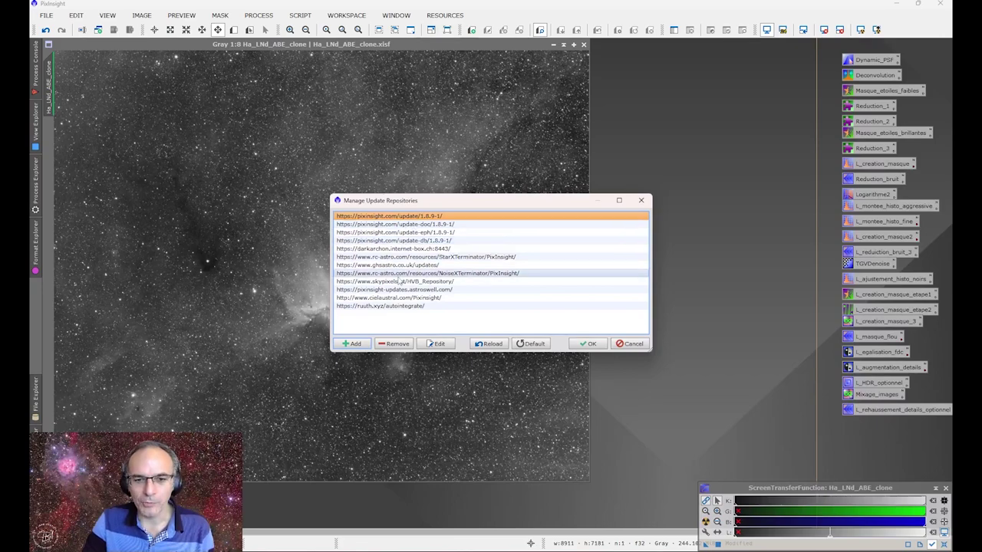
{"action": "left_click", "coordinate": [586, 344]}
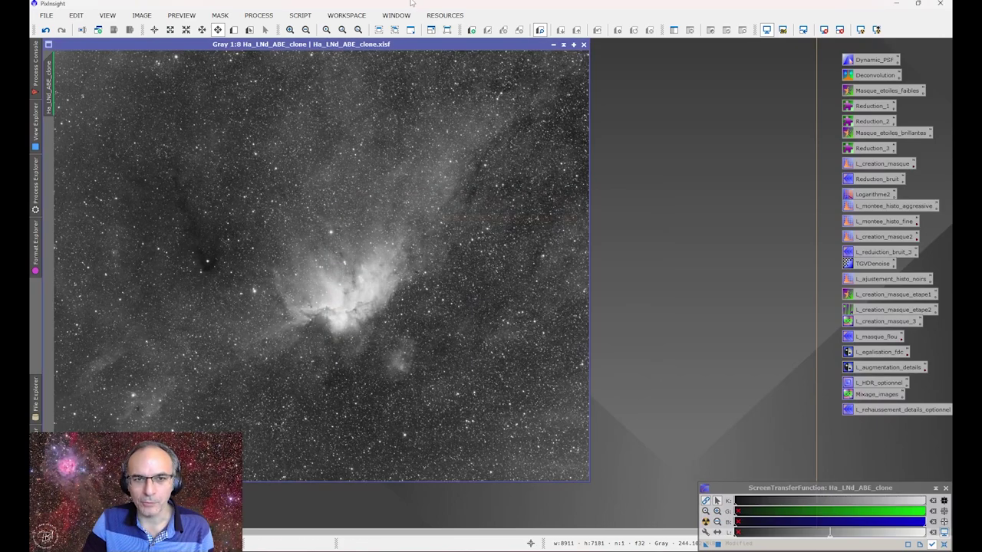
{"action": "left_click", "coordinate": [302, 16]}
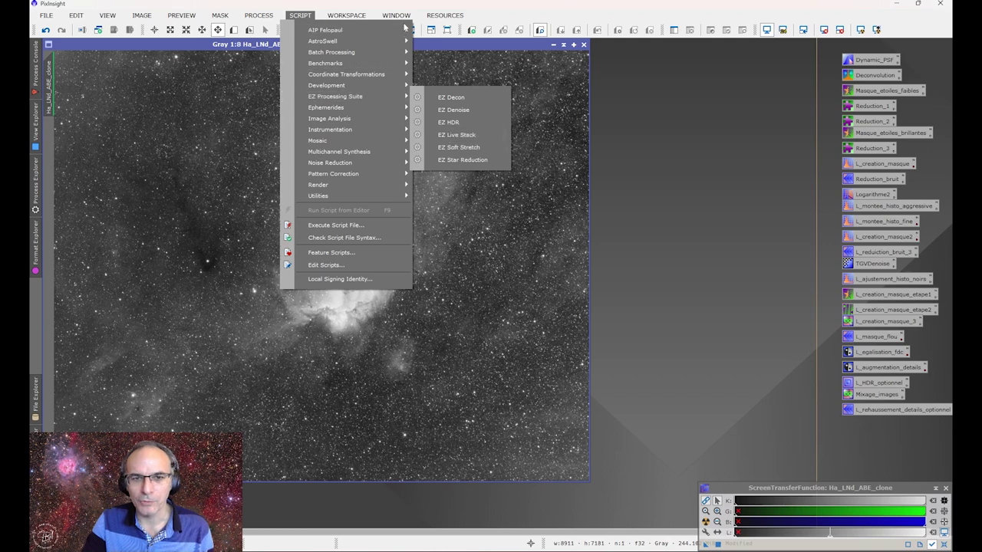
{"action": "mouse_move", "coordinate": [396, 15]}
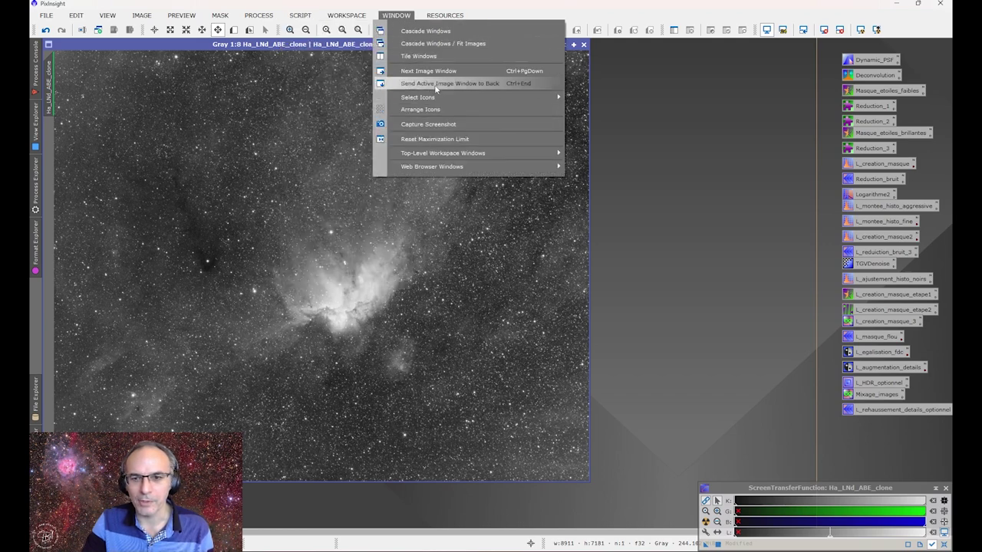
{"action": "left_click", "coordinate": [682, 306]}
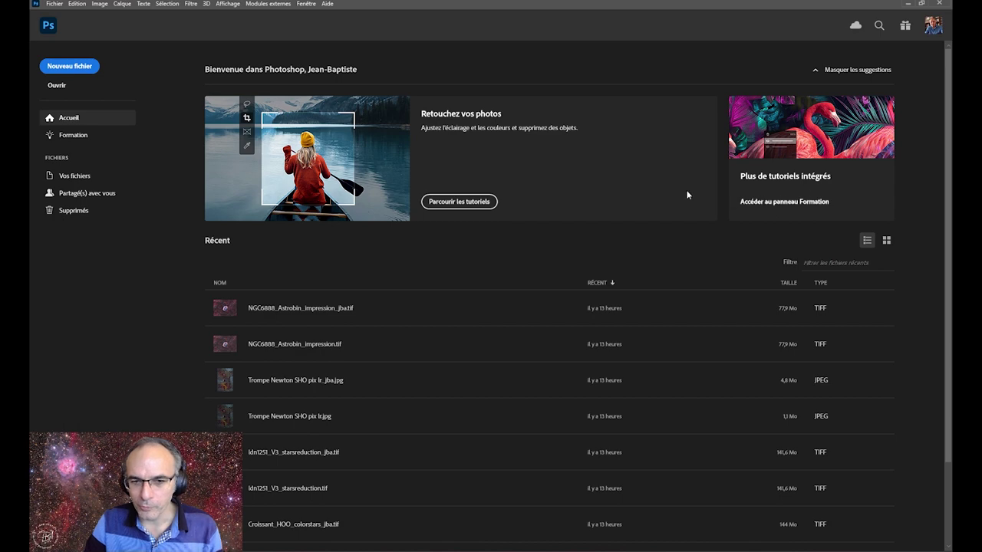
Open NGC5907_finale4.jpg via Fichier > Ouvrir and fit the whole image to the window
{"action": "left_click", "coordinate": [53, 3]}
{"action": "left_click", "coordinate": [57, 28]}
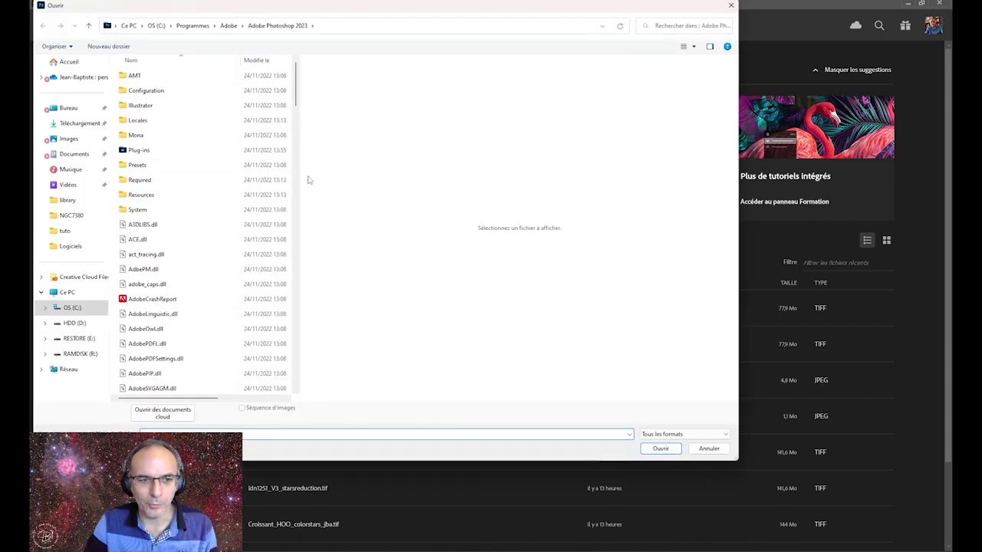
{"action": "key", "text": "Escape"}
{"action": "left_click", "coordinate": [52, 4]}
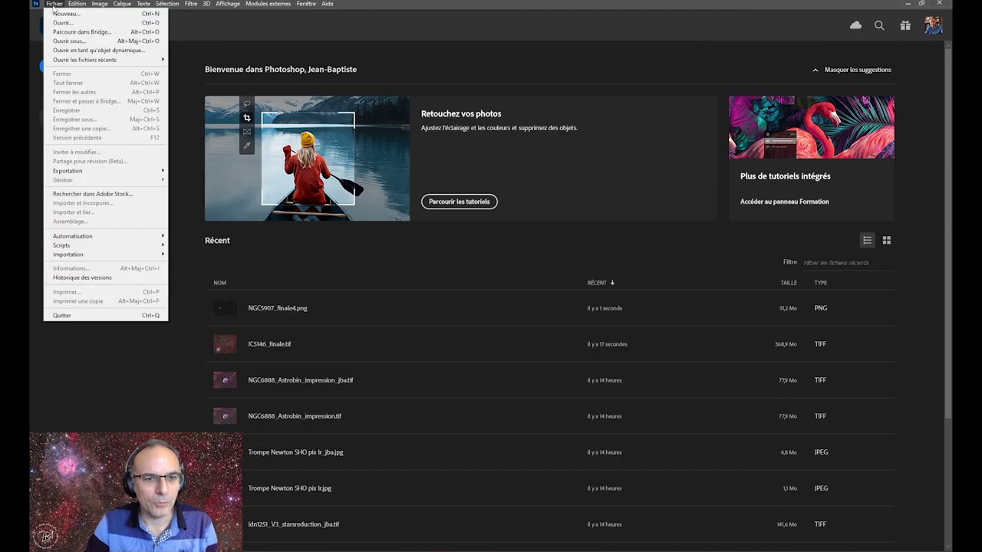
{"action": "left_click", "coordinate": [68, 26]}
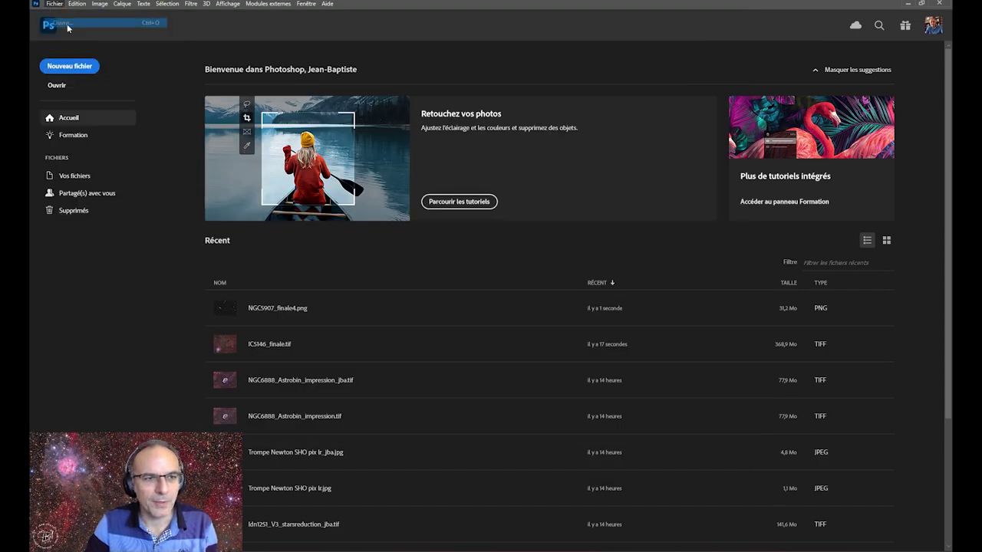
{"action": "double_click", "coordinate": [272, 264]}
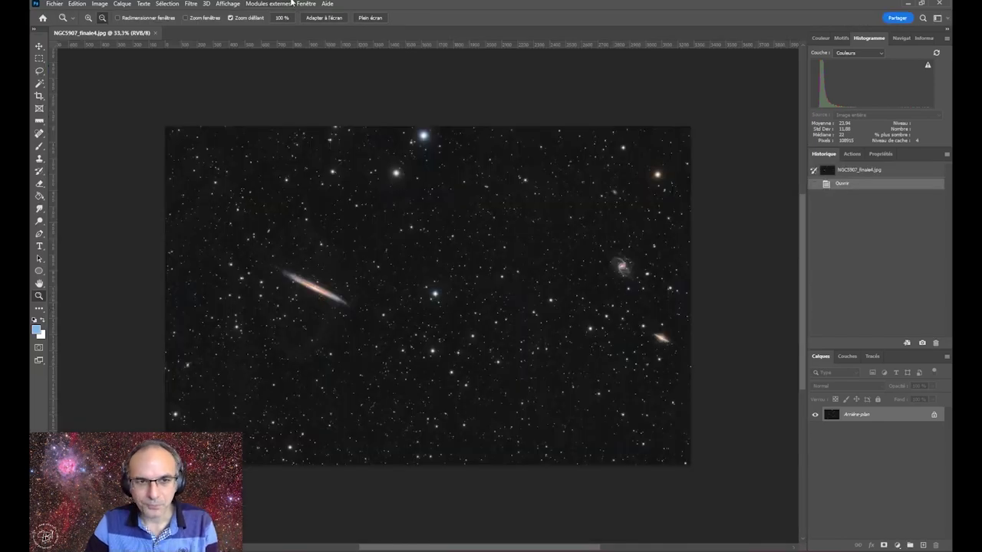
{"action": "left_click", "coordinate": [318, 22]}
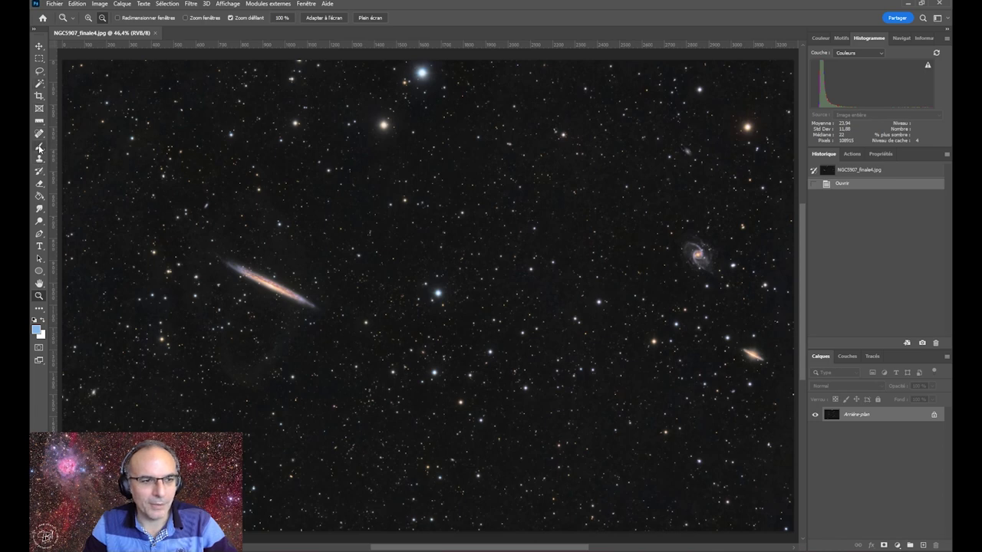
{"action": "left_click", "coordinate": [40, 146]}
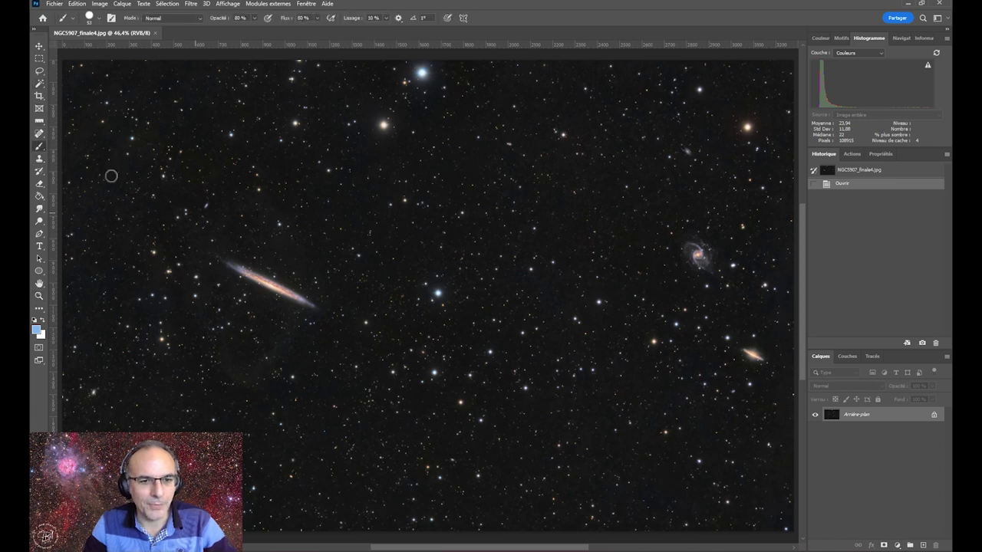
{"action": "left_click", "coordinate": [40, 296]}
{"action": "left_click", "coordinate": [387, 291]}
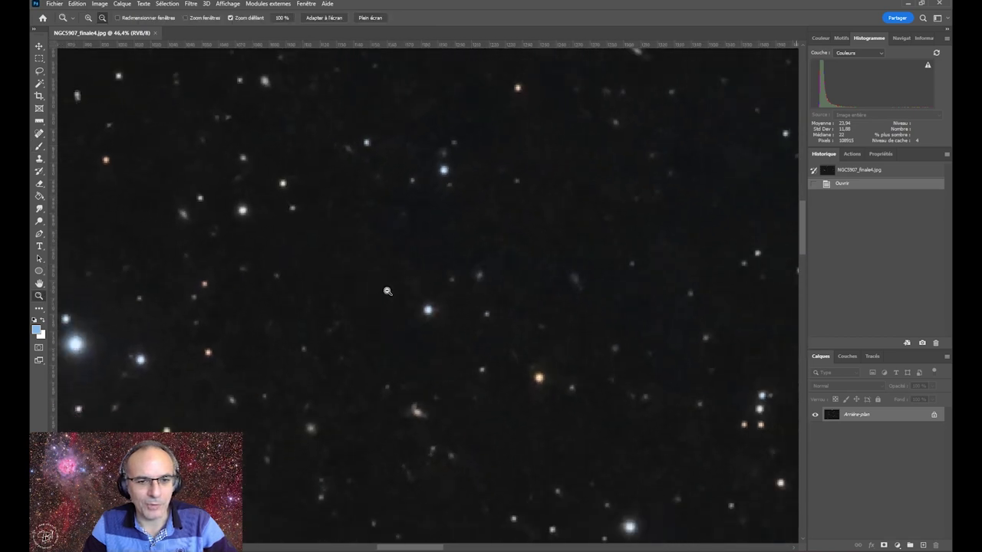
{"action": "left_click", "coordinate": [40, 147]}
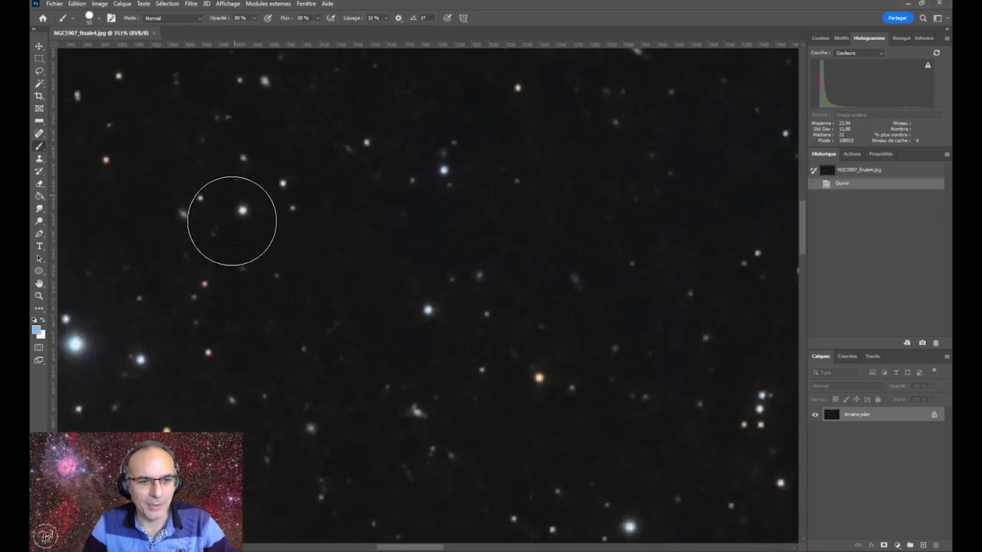
{"action": "left_click", "coordinate": [99, 21]}
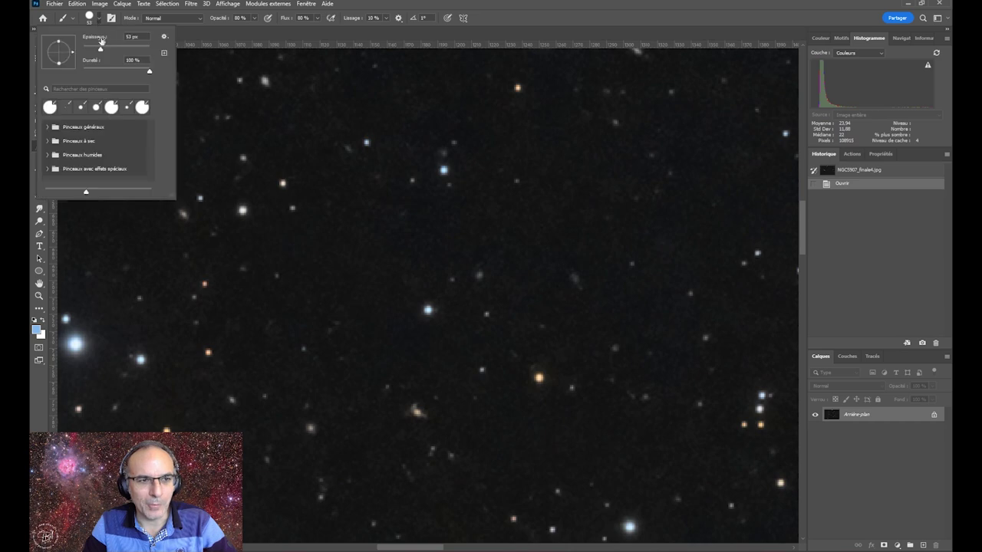
{"action": "left_click_drag", "start_coordinate": [89, 50], "coordinate": [88, 49]}
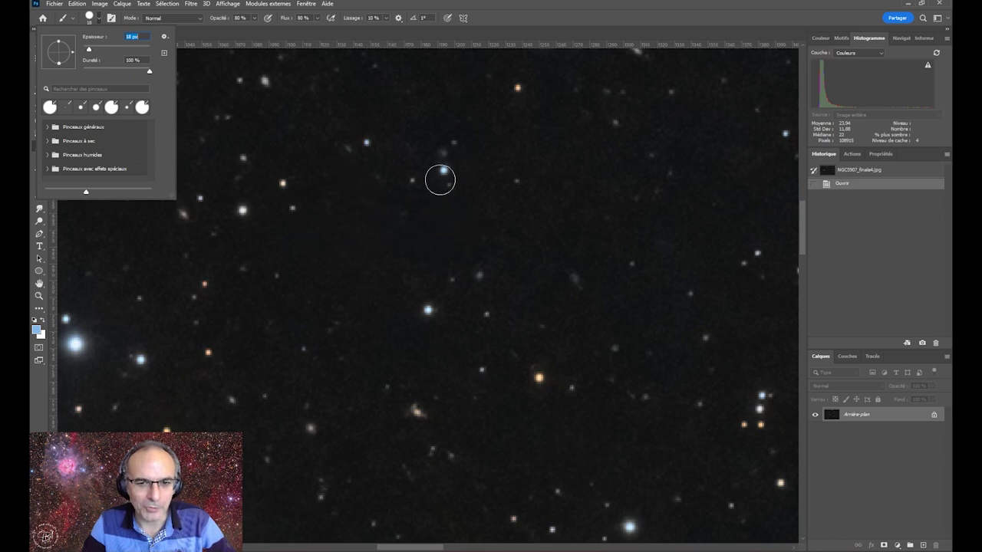
{"action": "mouse_move", "coordinate": [340, 239]}
{"action": "left_mouse_down"}
{"action": "mouse_move", "coordinate": [420, 242]}
{"action": "mouse_move", "coordinate": [344, 245]}
{"action": "mouse_move", "coordinate": [386, 212]}
{"action": "mouse_move", "coordinate": [377, 246]}
{"action": "mouse_move", "coordinate": [335, 226]}
{"action": "mouse_move", "coordinate": [407, 225]}
{"action": "left_mouse_up"}
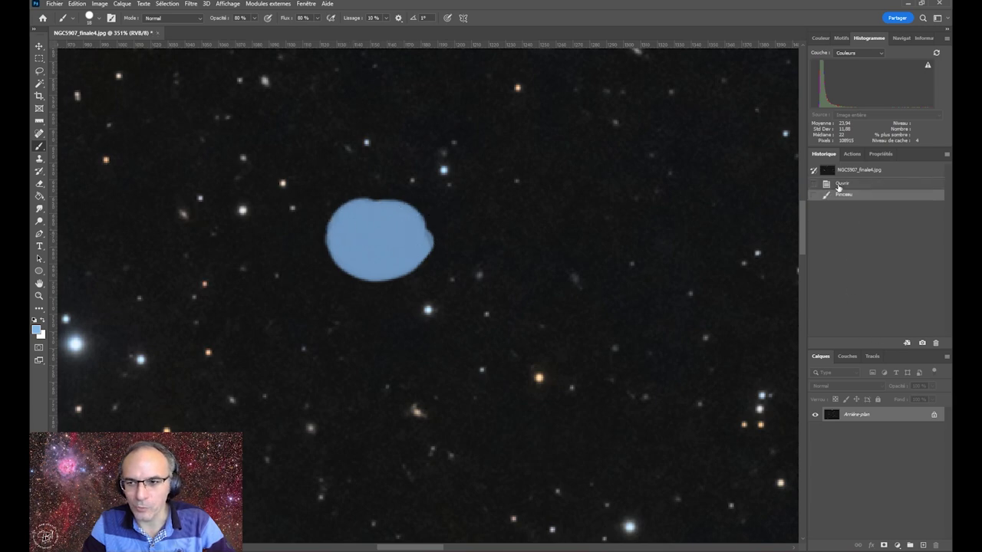
{"action": "left_click", "coordinate": [839, 184]}
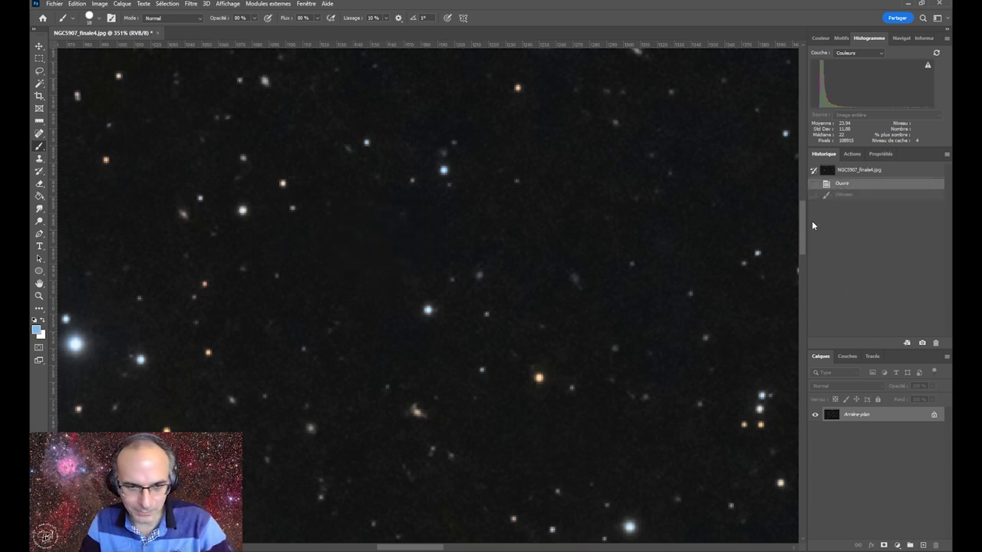
{"action": "left_click", "coordinate": [40, 294]}
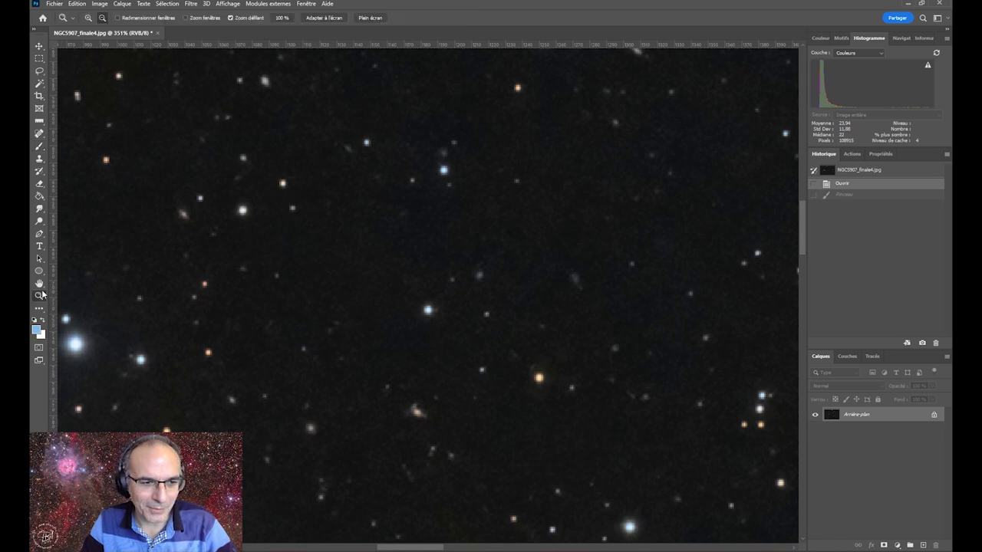
{"action": "left_click", "coordinate": [338, 23]}
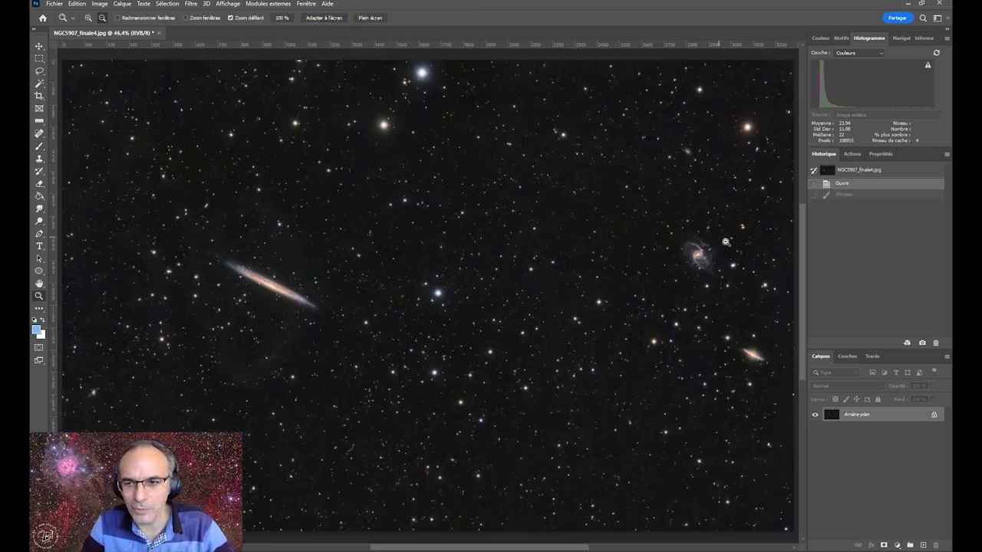
{"action": "mouse_move", "coordinate": [715, 248]}
{"action": "left_mouse_down"}
{"action": "mouse_move", "coordinate": [781, 332]}
{"action": "mouse_move", "coordinate": [770, 332]}
{"action": "left_mouse_up"}
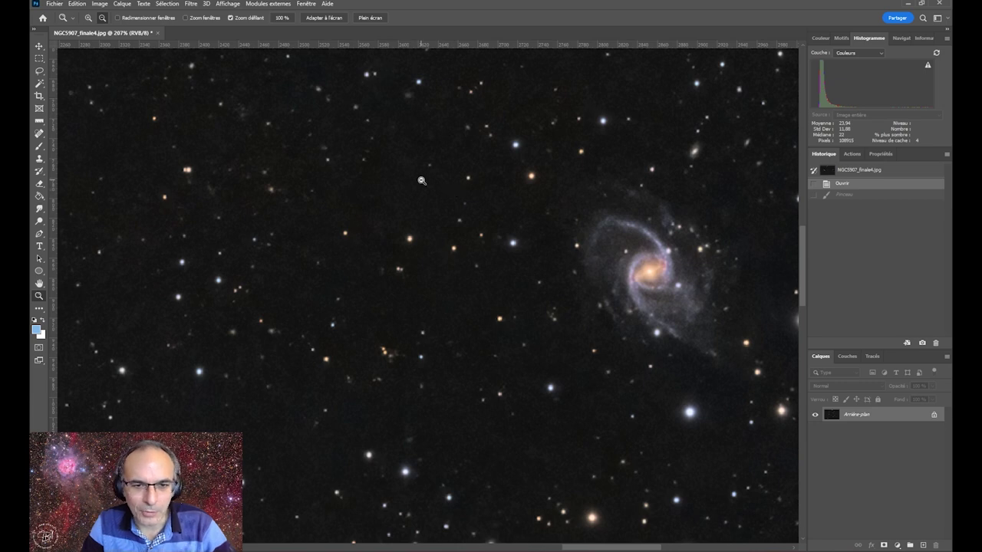
{"action": "left_click", "coordinate": [318, 18]}
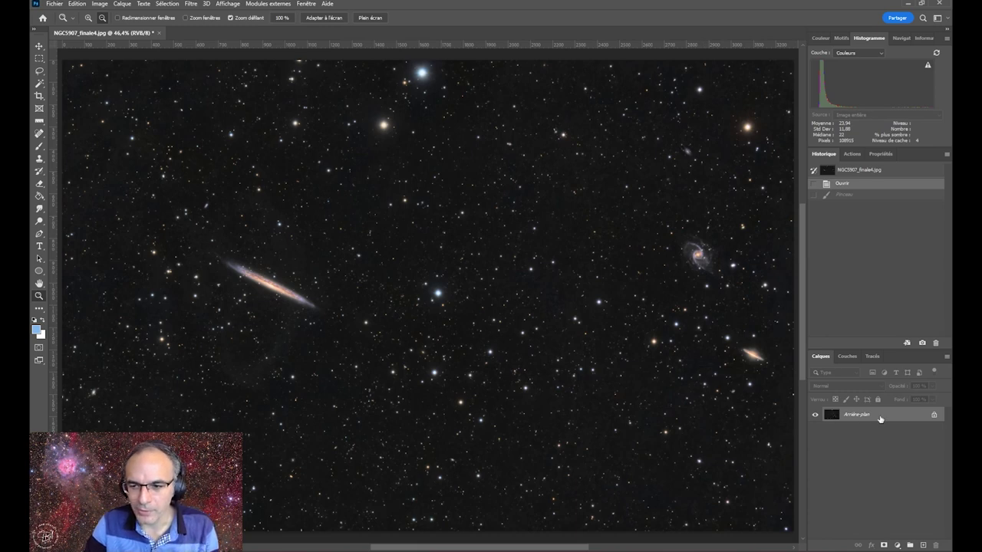
Duplicate Arrière-plan into an 'Arrière-plan copie' layer and show the Image > Réglages list
{"action": "left_click_drag", "start_coordinate": [865, 416], "coordinate": [923, 545]}
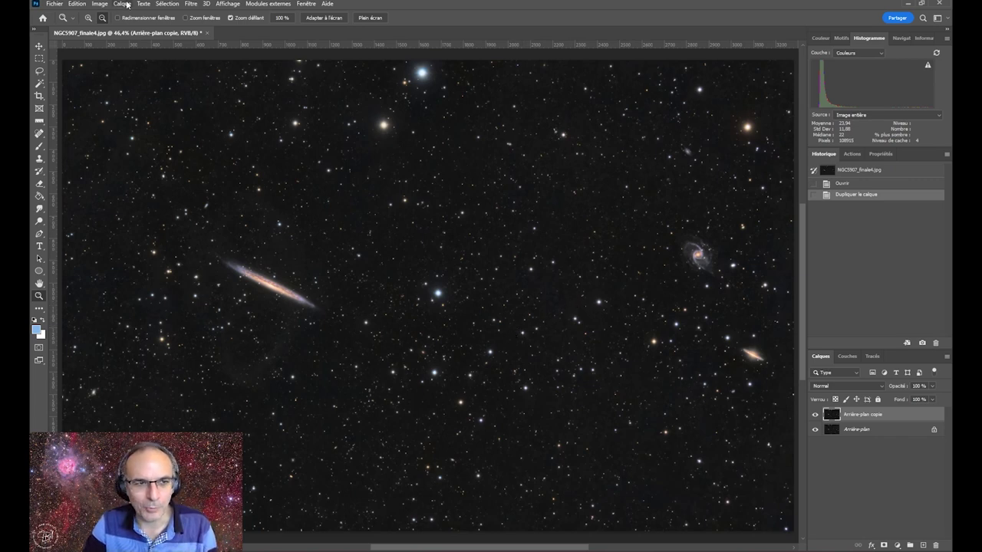
{"action": "left_click", "coordinate": [100, 4]}
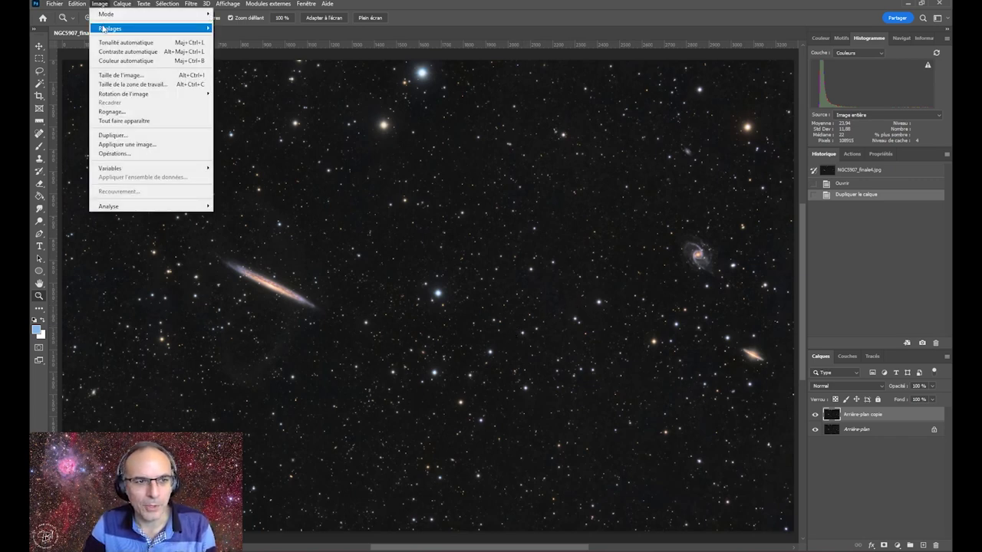
{"action": "mouse_move", "coordinate": [149, 29]}
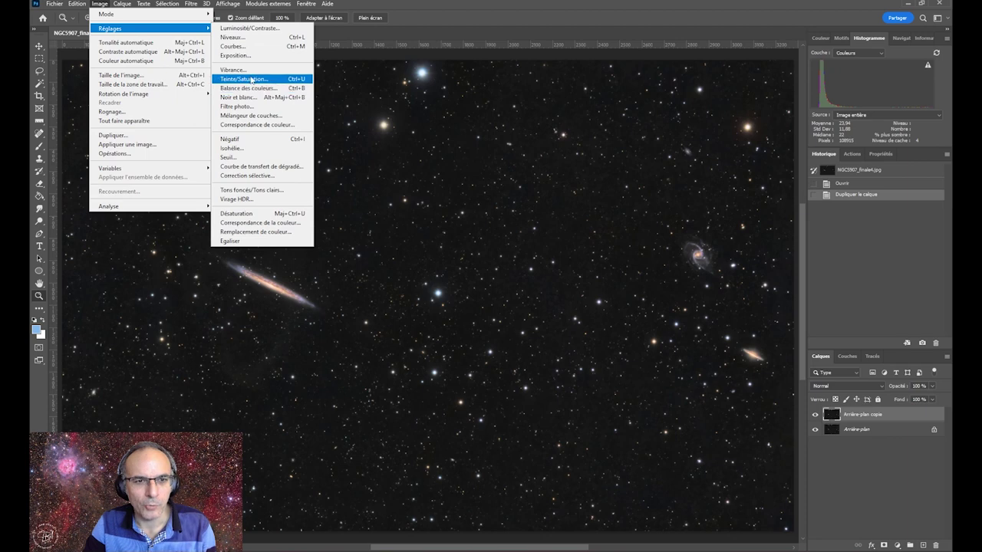
{"action": "left_click", "coordinate": [257, 78]}
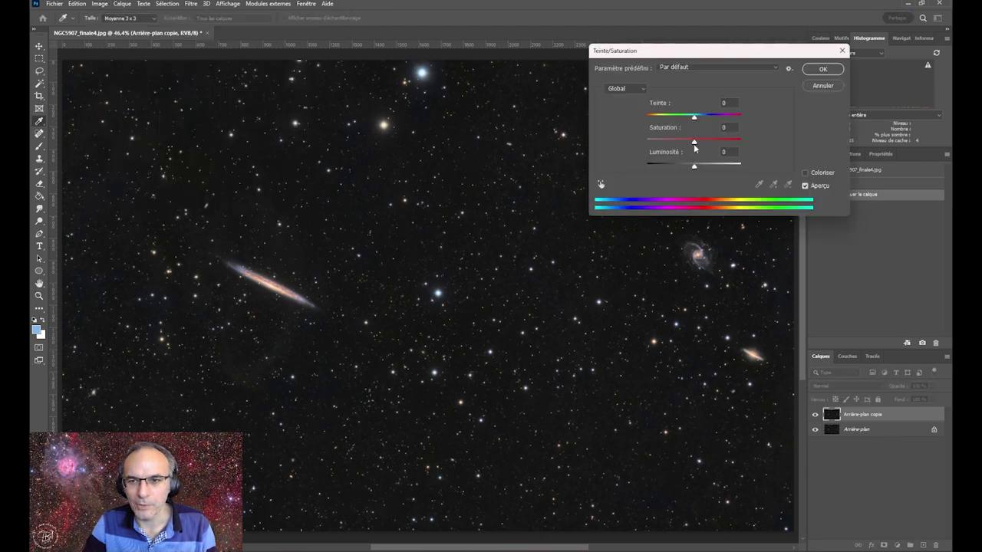
{"action": "mouse_move", "coordinate": [694, 145]}
{"action": "left_mouse_down"}
{"action": "mouse_move", "coordinate": [721, 144]}
{"action": "mouse_move", "coordinate": [700, 145]}
{"action": "left_mouse_up"}
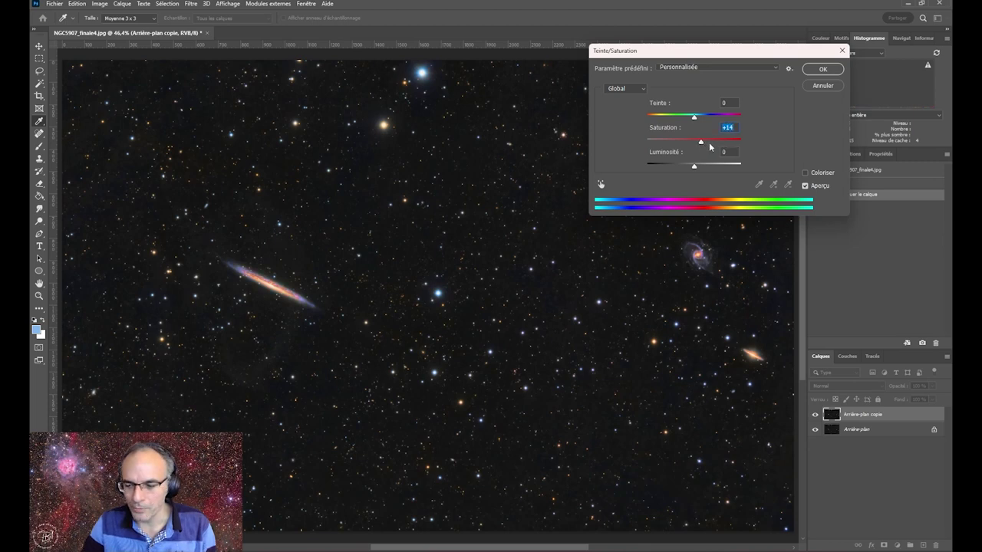
{"action": "type", "text": "0"}
{"action": "left_click", "coordinate": [640, 89]}
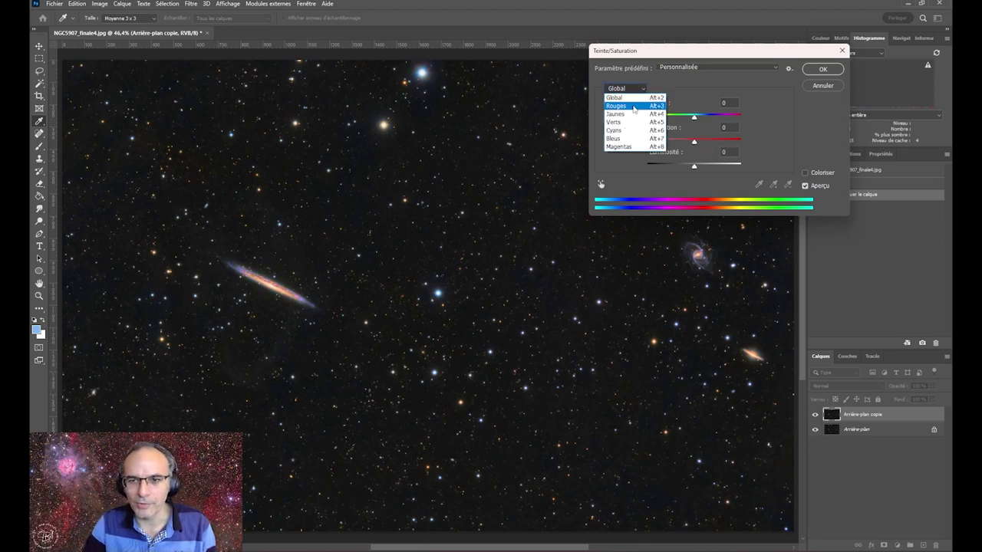
{"action": "left_click", "coordinate": [633, 106]}
{"action": "left_click_drag", "start_coordinate": [694, 144], "coordinate": [716, 145]}
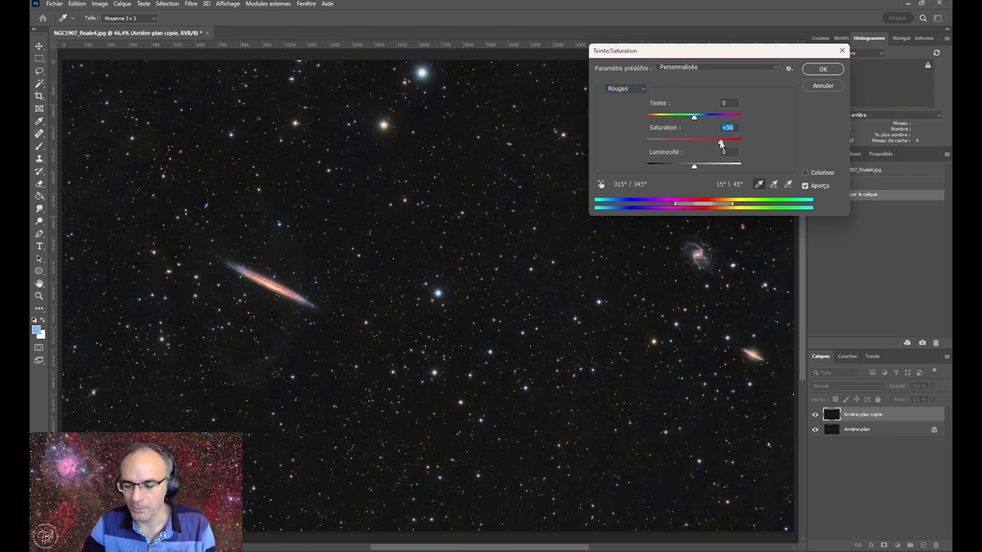
{"action": "type", "text": "0"}
{"action": "left_click", "coordinate": [638, 89]}
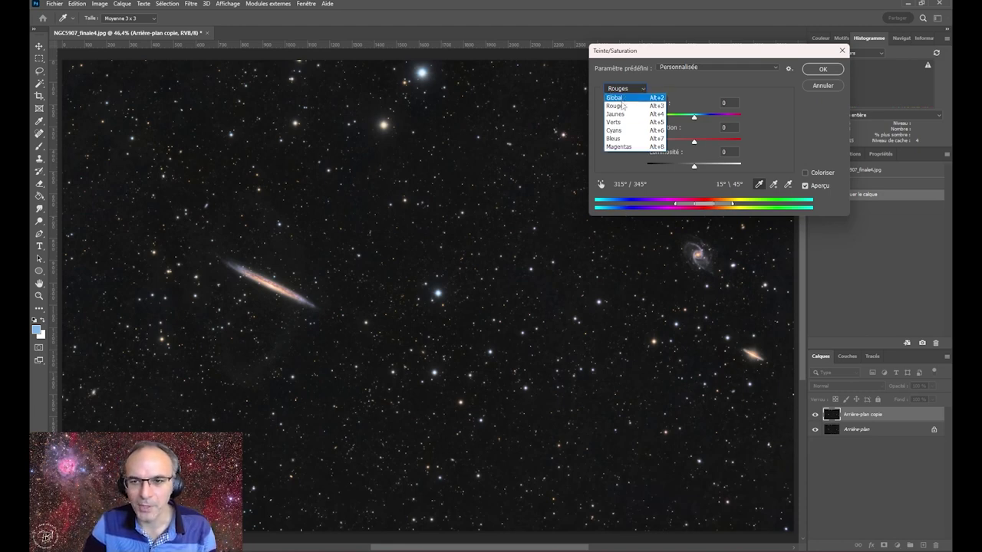
{"action": "left_click", "coordinate": [760, 185]}
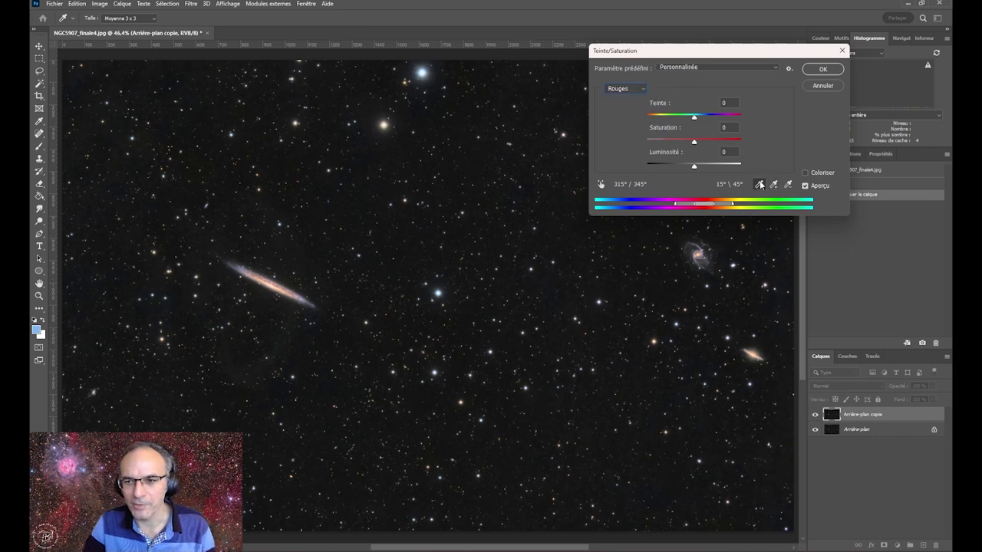
{"action": "left_click", "coordinate": [701, 252]}
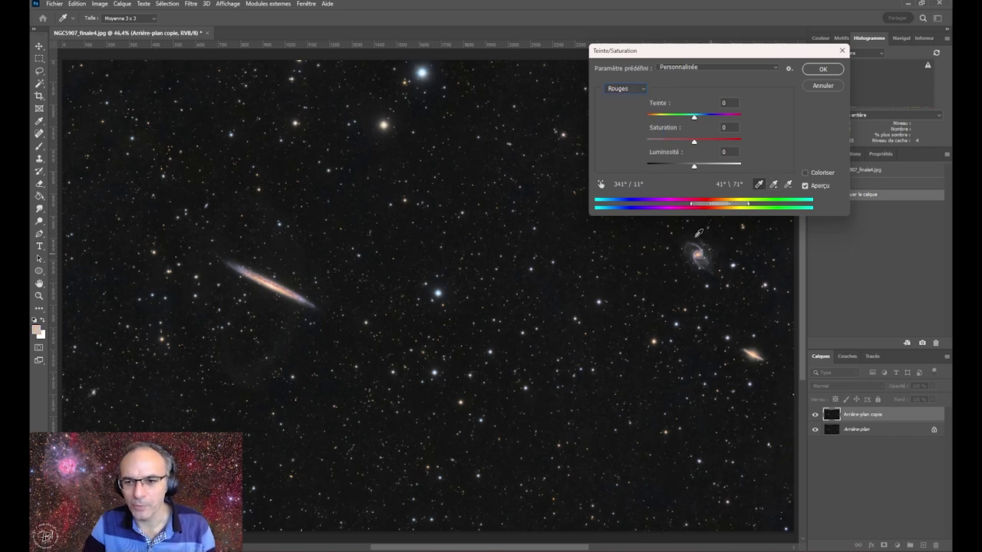
{"action": "mouse_move", "coordinate": [693, 143]}
{"action": "left_mouse_down"}
{"action": "mouse_move", "coordinate": [720, 145]}
{"action": "mouse_move", "coordinate": [698, 143]}
{"action": "left_mouse_up"}
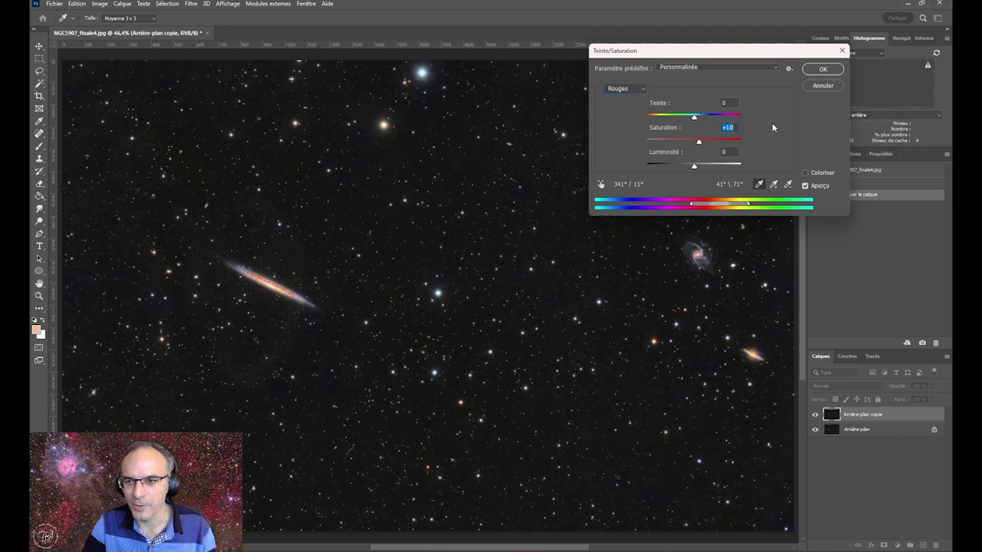
{"action": "left_click", "coordinate": [815, 86]}
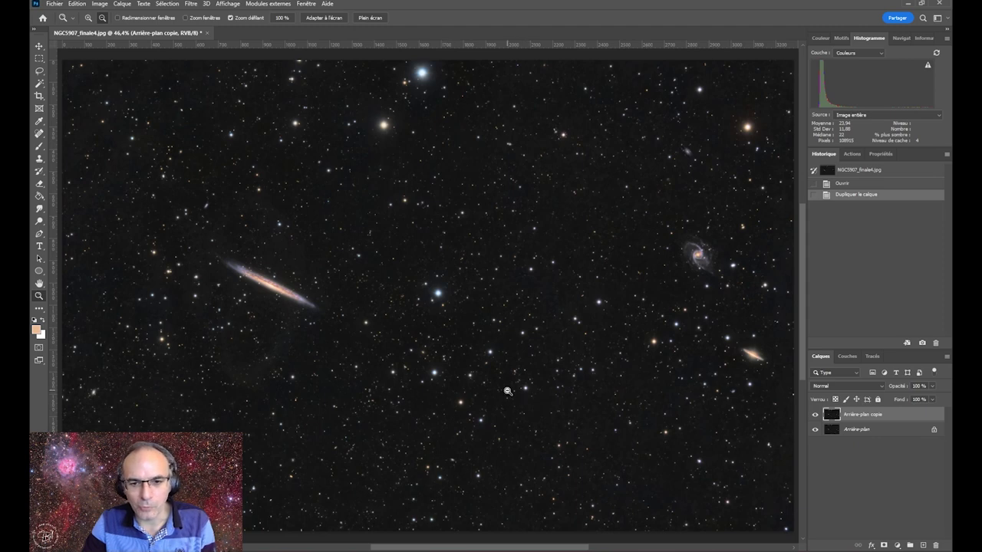
Zoom on the galaxy and preview Levels black input values between 0 and 4
{"action": "left_click_drag", "start_coordinate": [257, 298], "coordinate": [288, 312]}
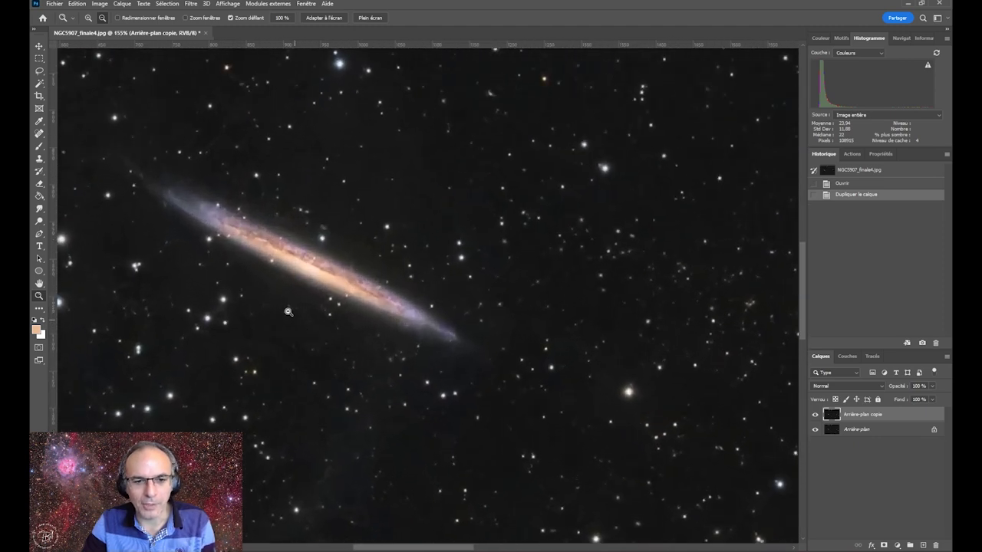
{"action": "left_click", "coordinate": [99, 3]}
{"action": "mouse_move", "coordinate": [150, 28]}
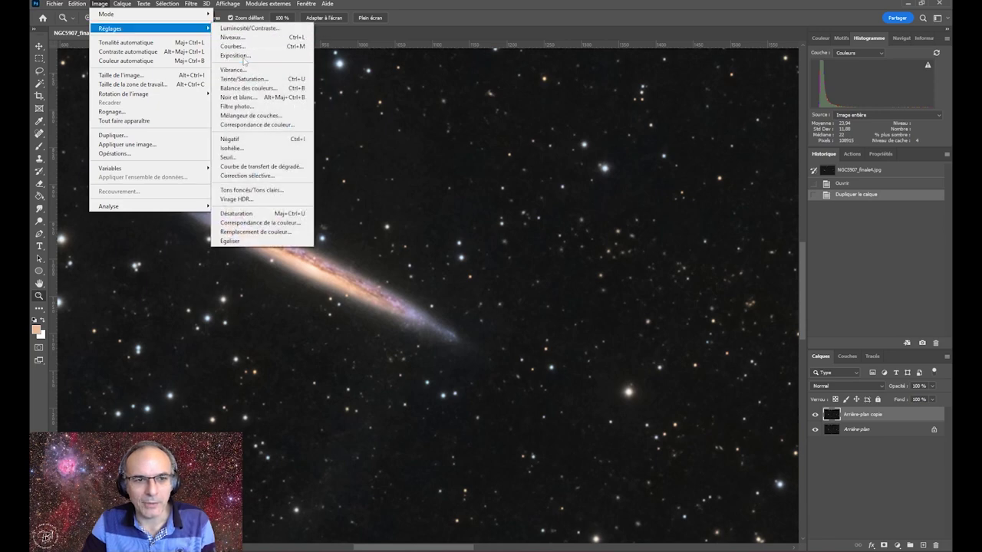
{"action": "left_click", "coordinate": [232, 37]}
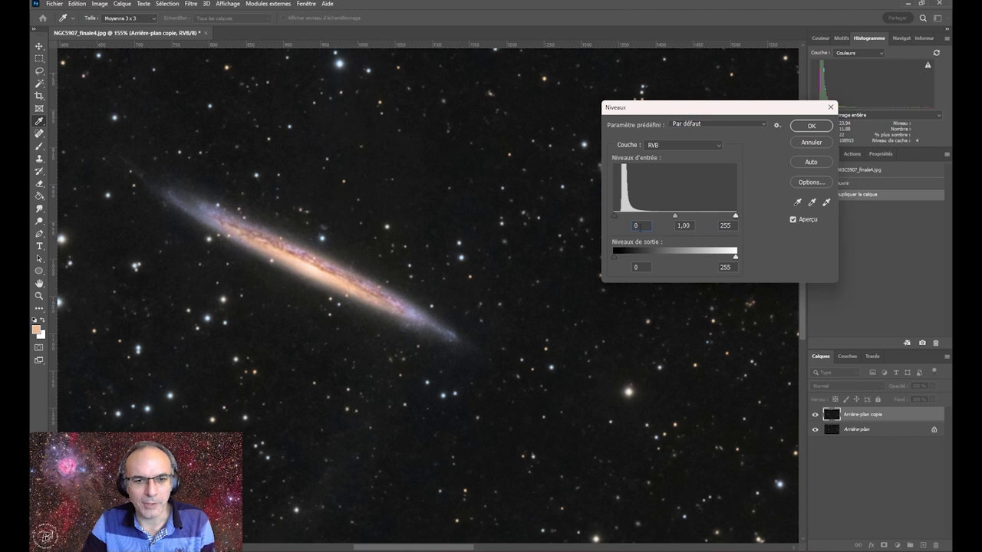
{"action": "type", "text": "6"}
{"action": "key", "text": "Down"}
{"action": "key", "text": "Down"}
{"action": "key", "text": "Down"}
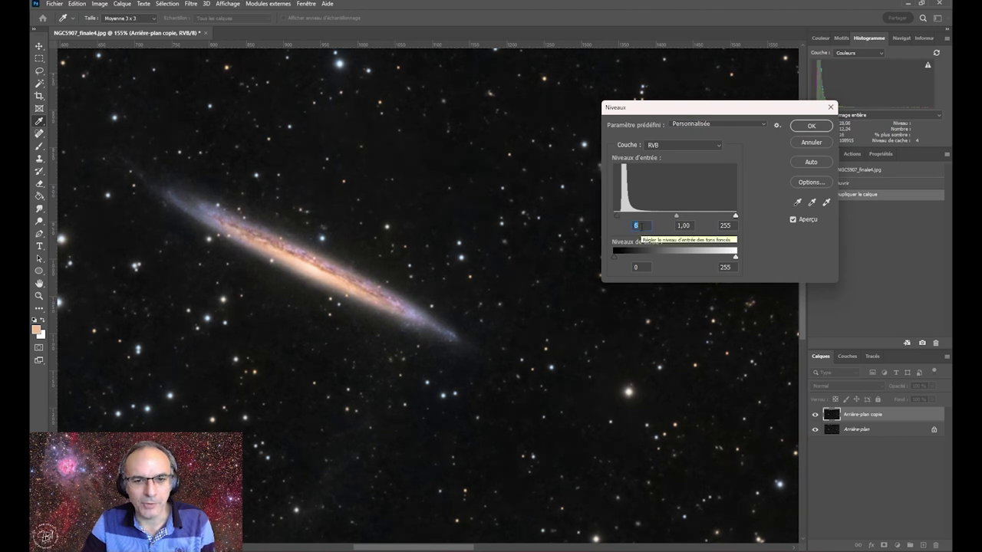
{"action": "key", "text": "Up"}
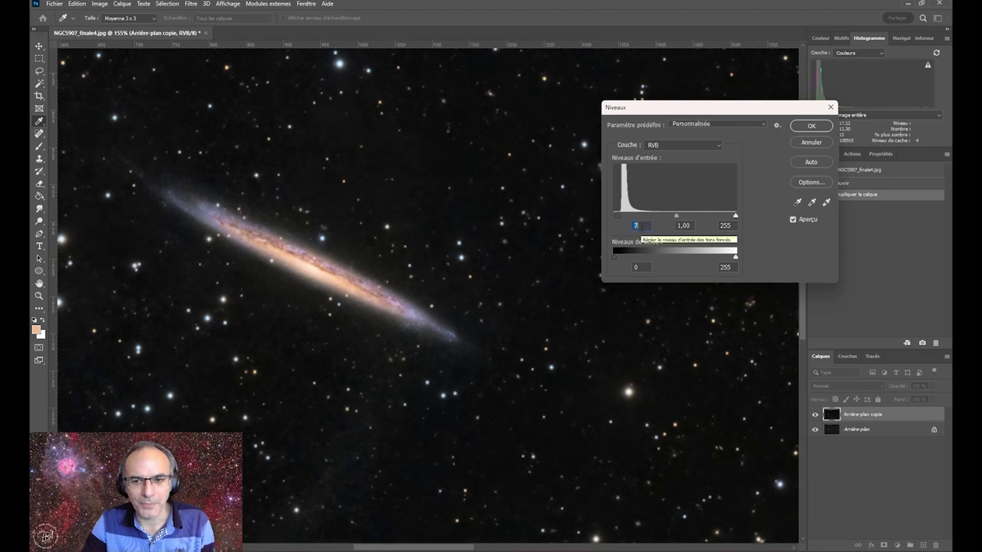
{"action": "key", "text": "Down"}
{"action": "key", "text": "Down"}
{"action": "key", "text": "Down"}
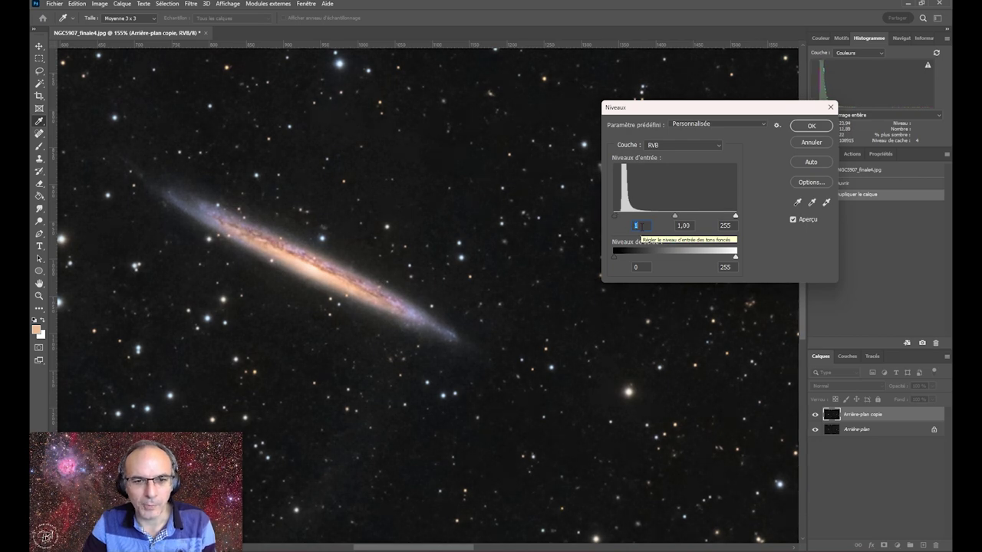
{"action": "key", "text": "Up"}
{"action": "key", "text": "Up"}
{"action": "key", "text": "Up"}
{"action": "key", "text": "Down"}
{"action": "key", "text": "Down"}
{"action": "key", "text": "Down"}
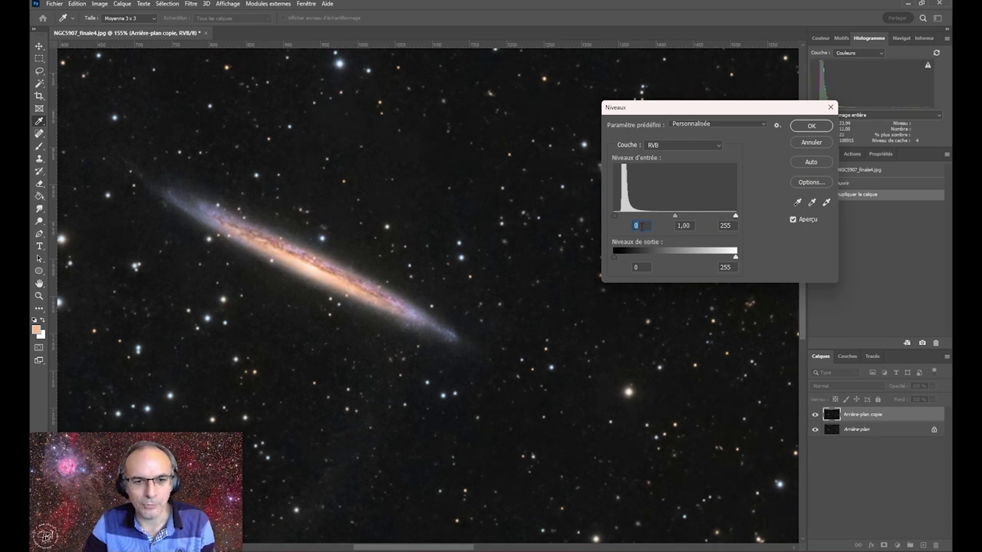
{"action": "key", "text": "Up"}
{"action": "key", "text": "Up"}
{"action": "key", "text": "Up"}
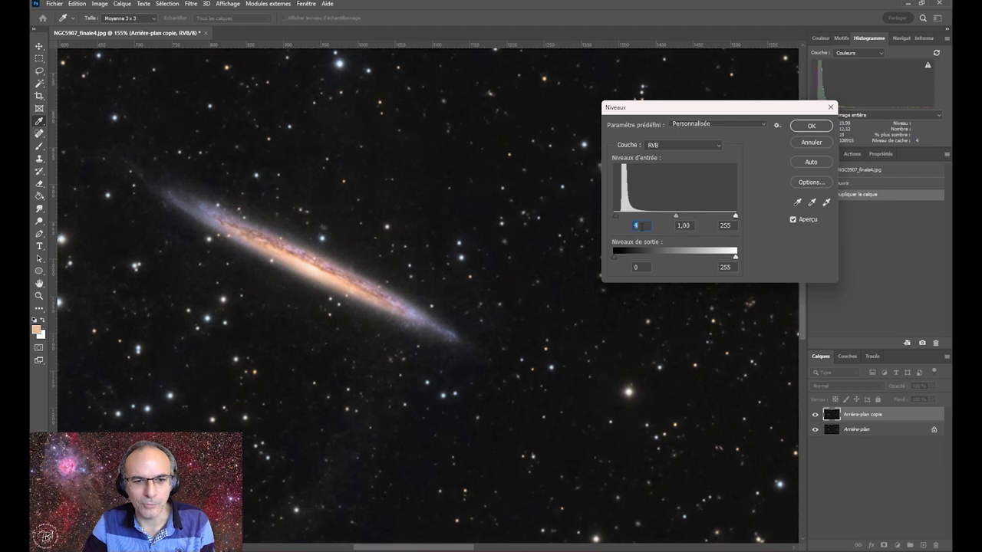
{"action": "key", "text": "Down"}
{"action": "key", "text": "Down"}
{"action": "key", "text": "Down"}
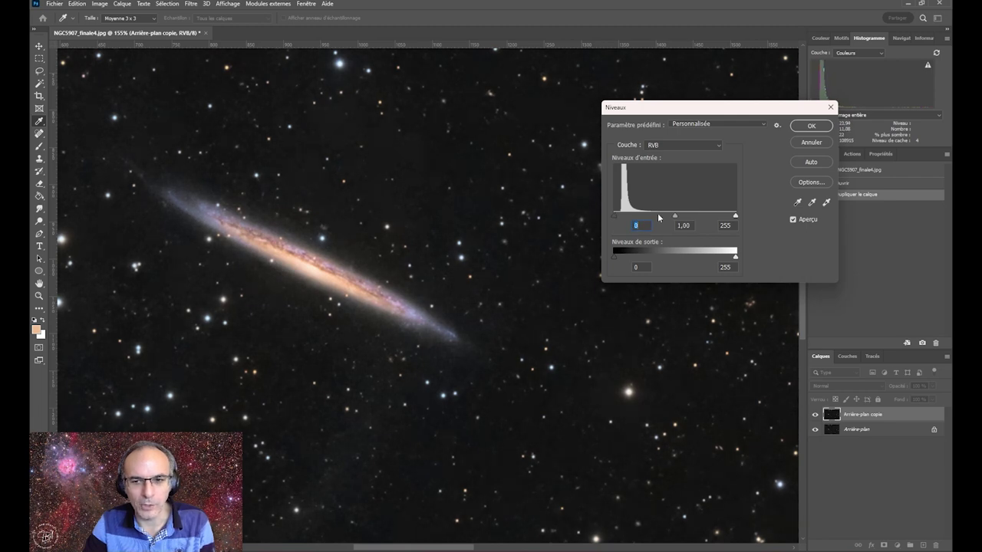
Cancel Levels, fit the image to the screen, and select the Clone Stamp tool
{"action": "left_click", "coordinate": [811, 143]}
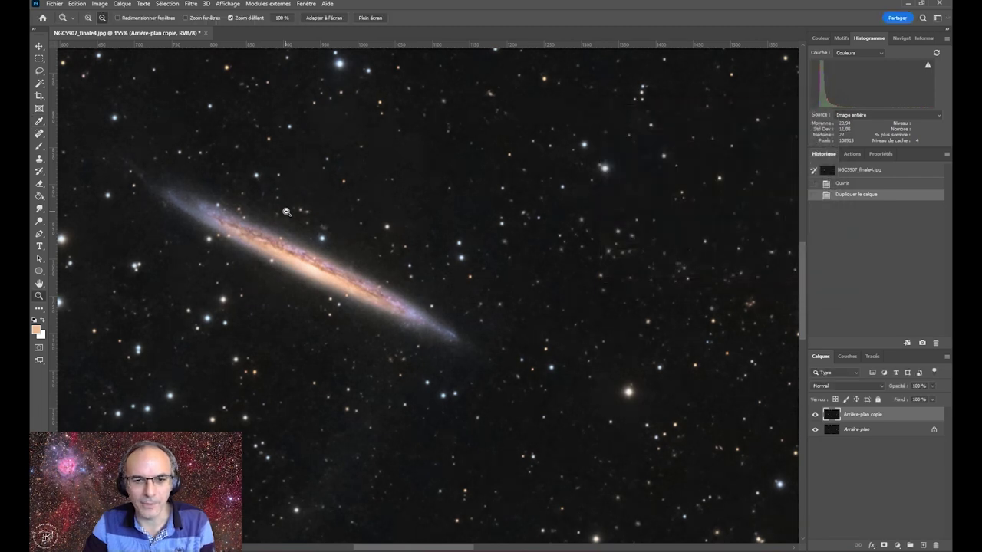
{"action": "left_click", "coordinate": [320, 18]}
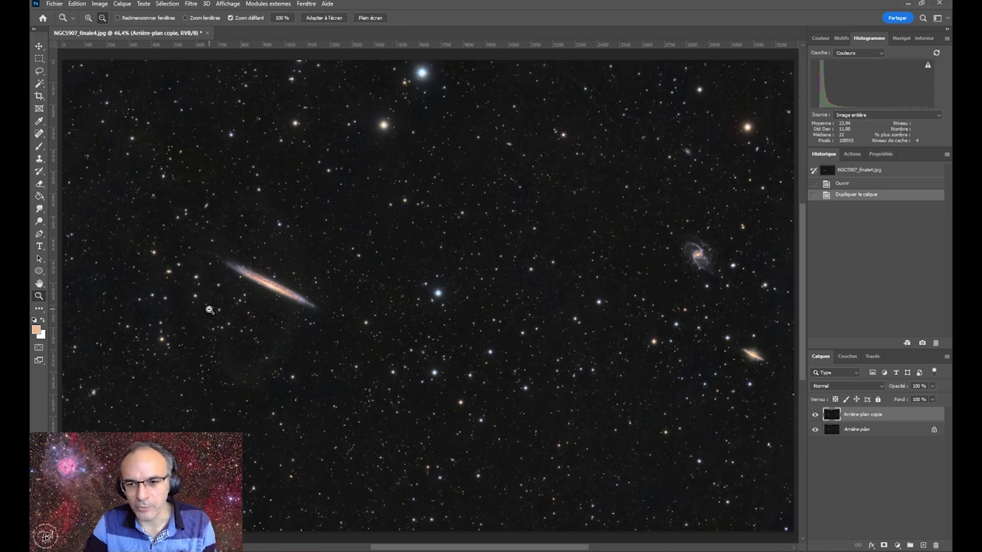
{"action": "left_click", "coordinate": [40, 159]}
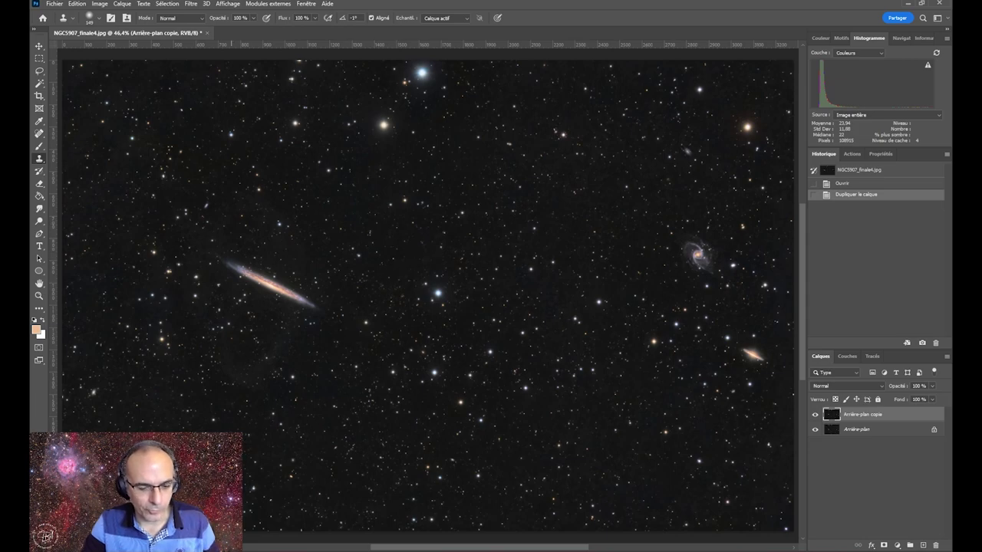
Zoom on stars below centre and clone out two stars using an empty-sky source
{"action": "left_click", "coordinate": [39, 295]}
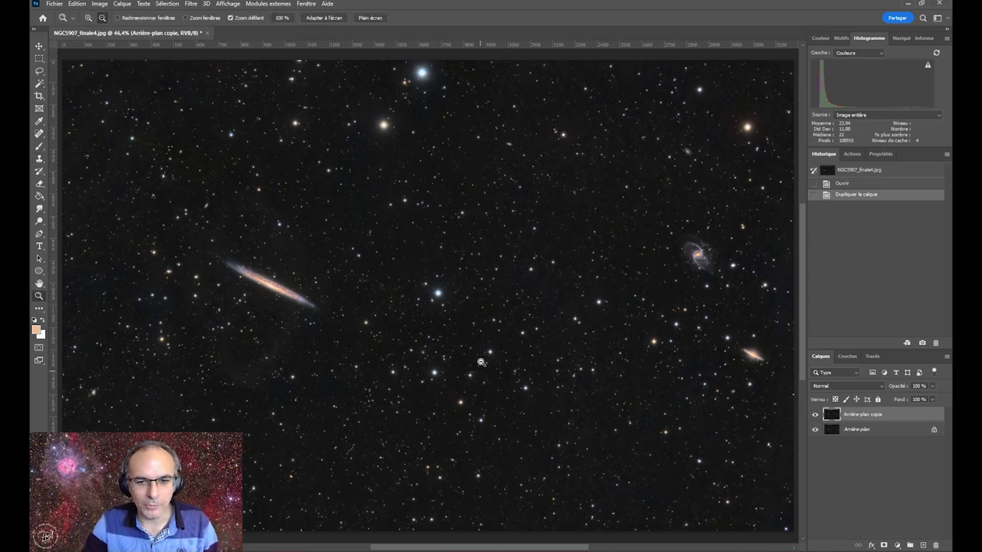
{"action": "left_click_drag", "start_coordinate": [481, 362], "coordinate": [551, 380]}
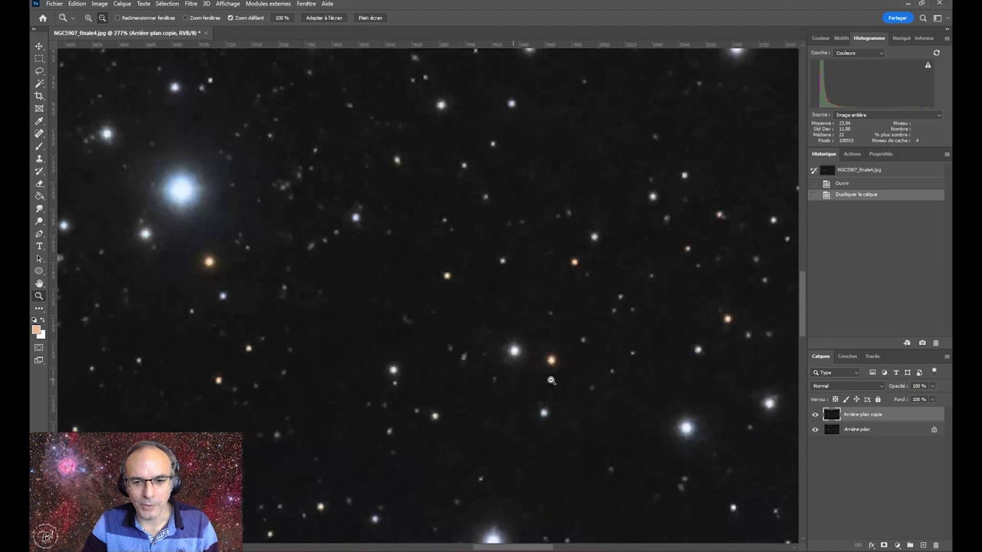
{"action": "left_click", "coordinate": [39, 158]}
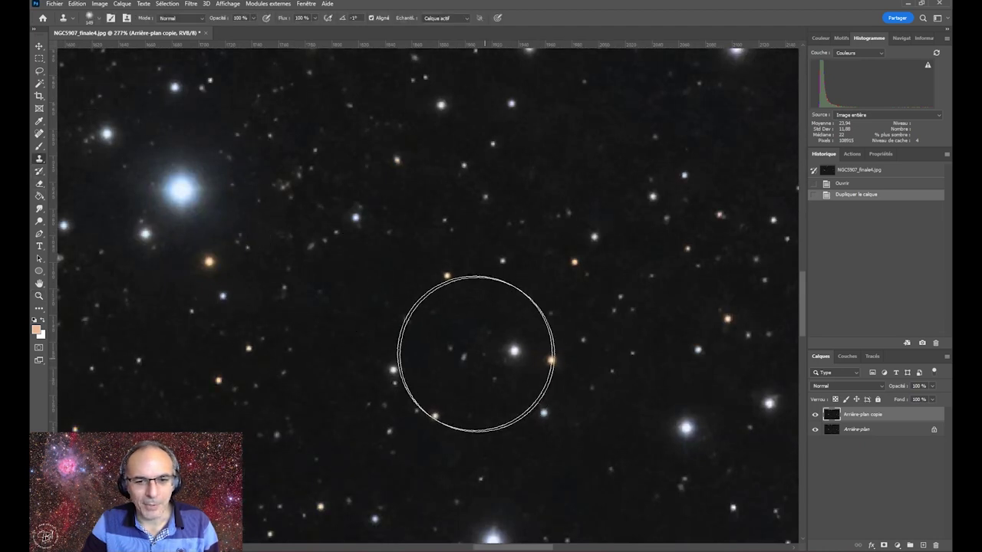
{"action": "left_click", "coordinate": [97, 19]}
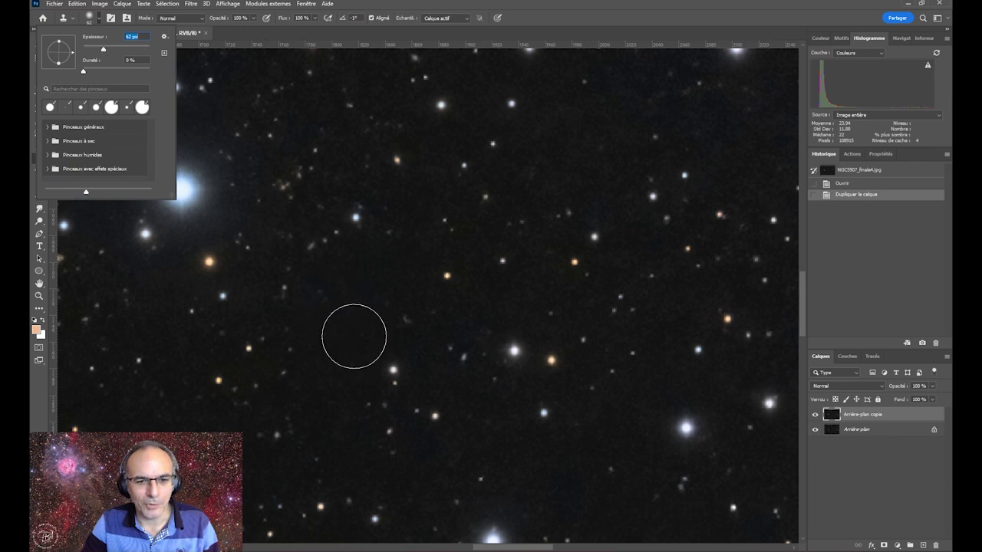
{"action": "left_click", "coordinate": [349, 347], "text": "alt"}
{"action": "left_click_drag", "start_coordinate": [513, 350], "coordinate": [517, 350]}
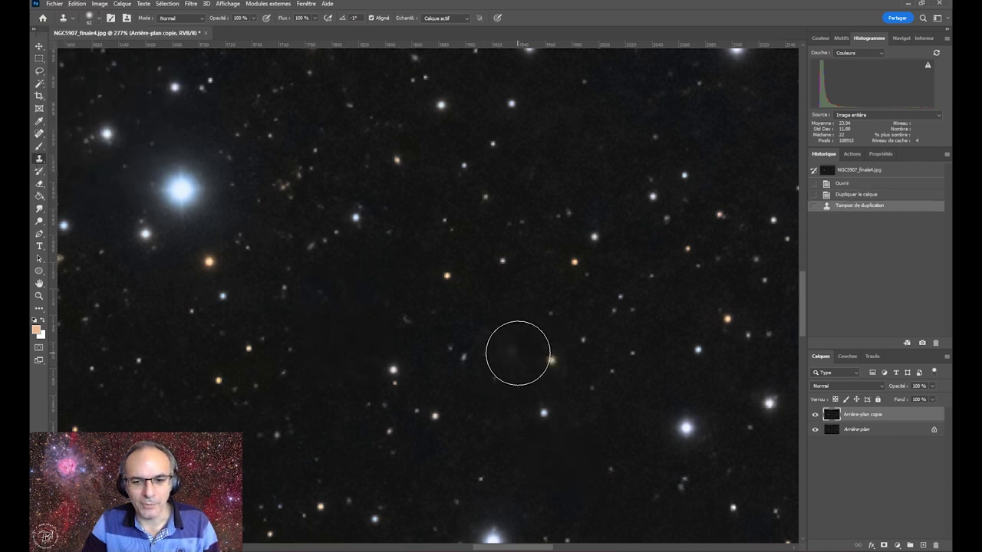
{"action": "left_click", "coordinate": [553, 370]}
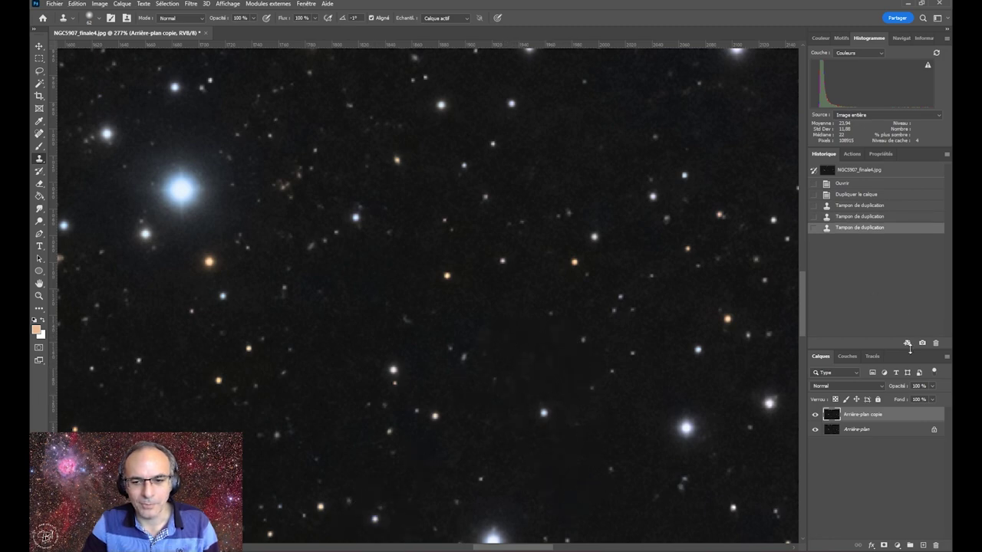
Compare the retouched layer by toggling its visibility, then delete Arrière-plan copie
{"action": "left_click", "coordinate": [816, 416]}
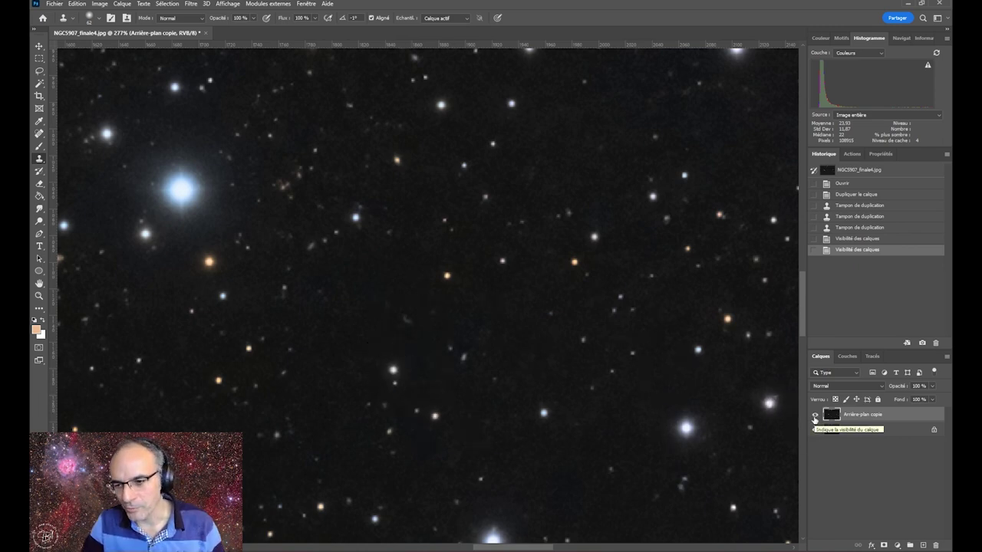
{"action": "left_click_drag", "start_coordinate": [876, 414], "coordinate": [937, 545]}
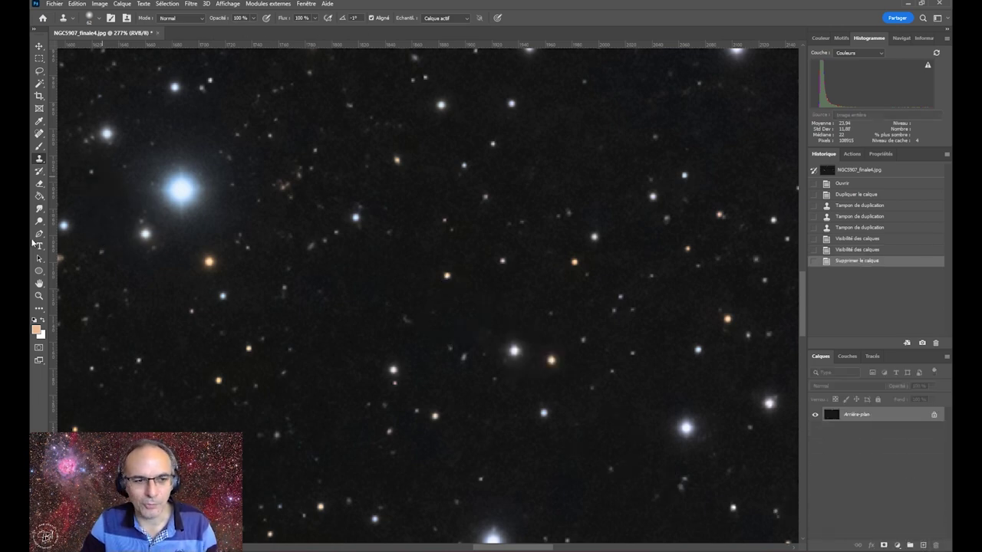
{"action": "left_click", "coordinate": [38, 298]}
{"action": "left_click", "coordinate": [322, 17]}
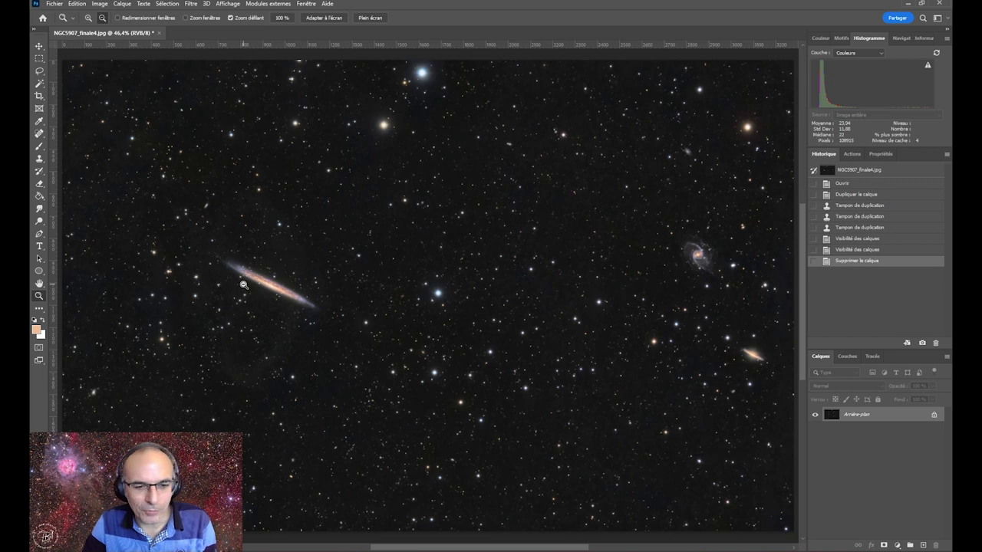
{"action": "left_click_drag", "start_coordinate": [252, 288], "coordinate": [282, 313]}
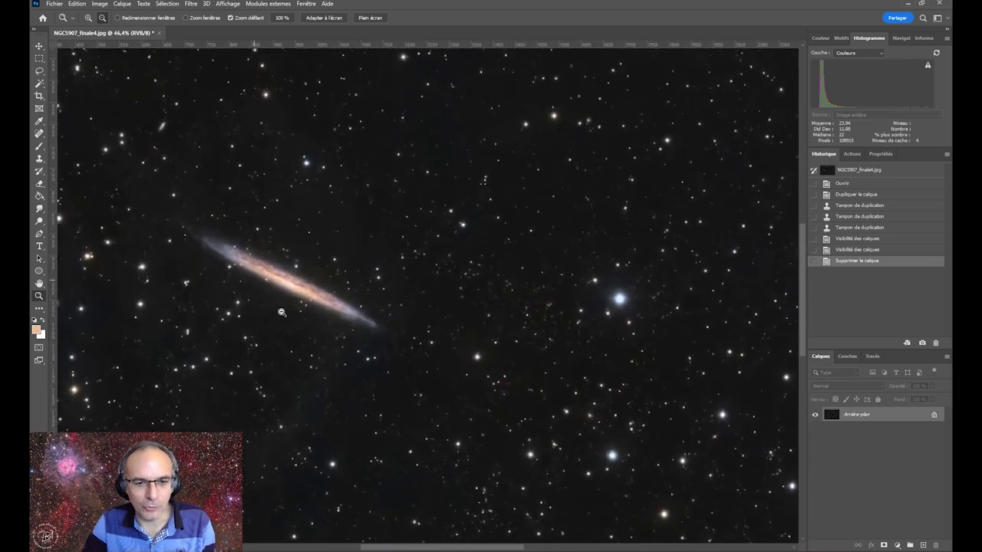
{"action": "scroll", "coordinate": [282, 313], "scroll_direction": "down", "scroll_amount": 2}
{"action": "scroll", "coordinate": [281, 315], "scroll_direction": "left", "scroll_amount": 1}
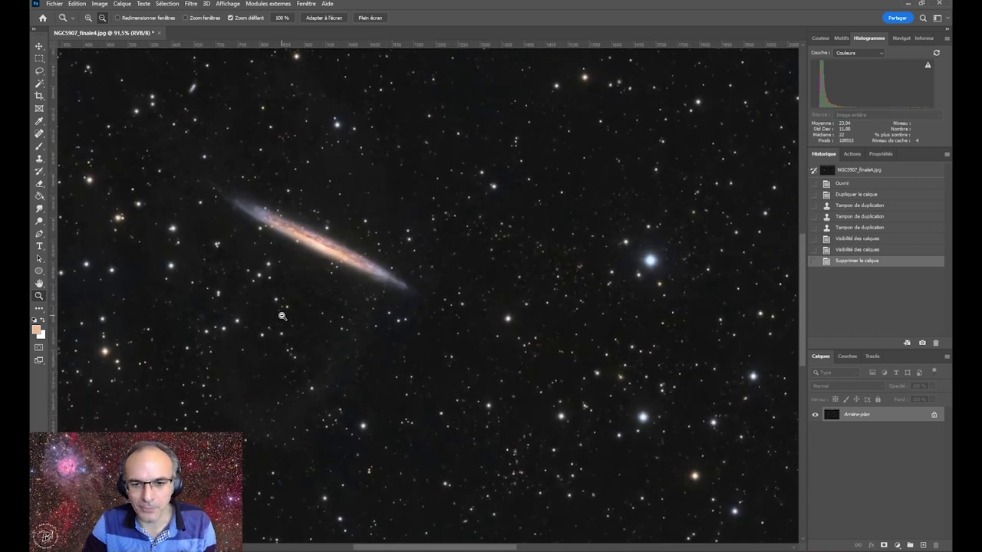
{"action": "scroll", "coordinate": [286, 316], "scroll_direction": "left", "scroll_amount": 1}
{"action": "scroll", "coordinate": [291, 318], "scroll_direction": "left", "scroll_amount": 2}
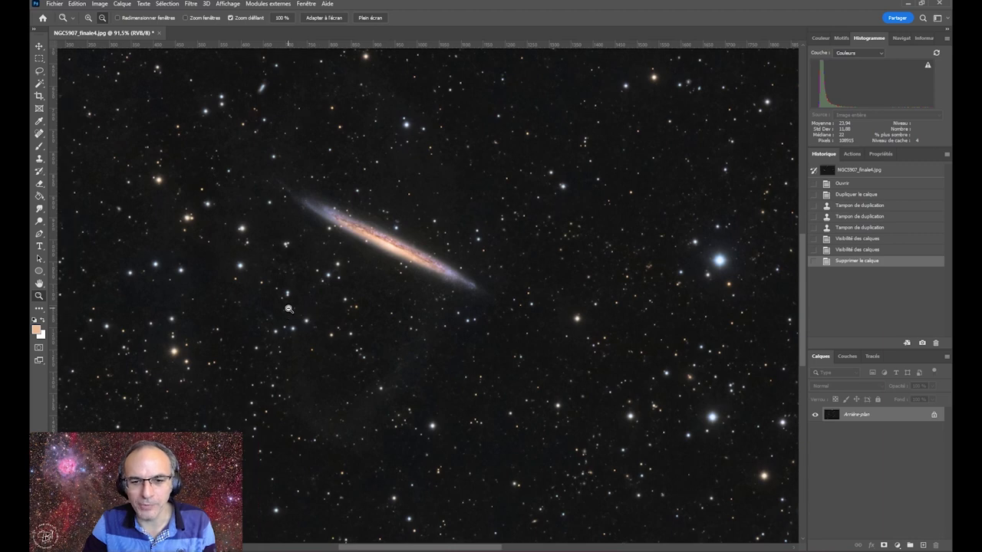
{"action": "scroll", "coordinate": [290, 318], "scroll_direction": "left", "scroll_amount": 1}
{"action": "scroll", "coordinate": [295, 321], "scroll_direction": "left", "scroll_amount": 1}
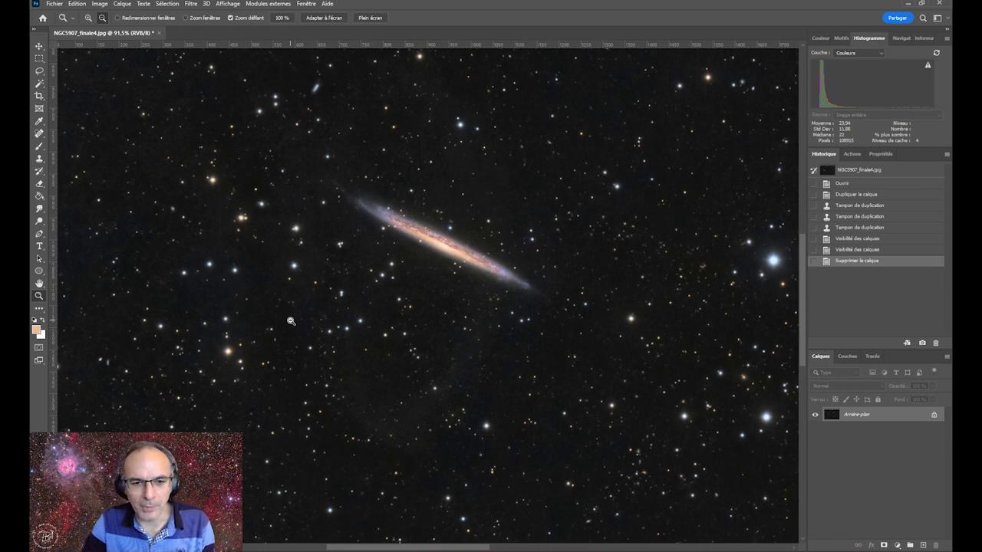
{"action": "left_click", "coordinate": [322, 20]}
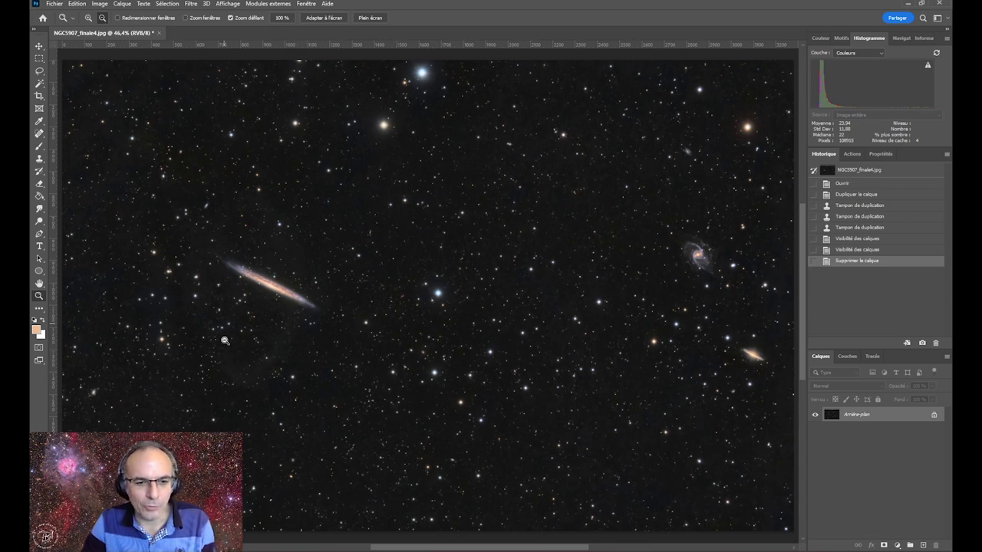
{"action": "left_click_drag", "start_coordinate": [241, 368], "coordinate": [273, 373]}
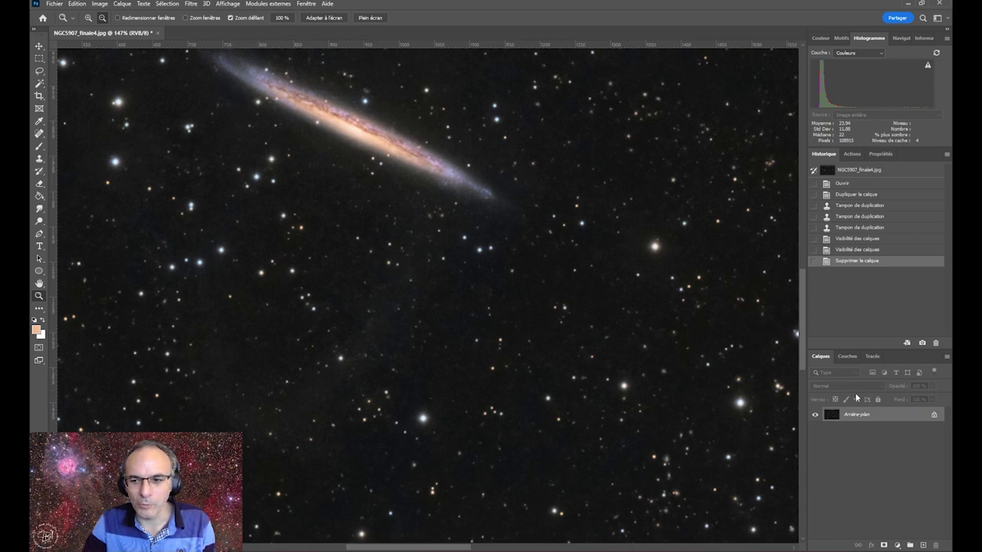
Make two copies of the background layer, then drag both copies to the trash
{"action": "left_click_drag", "start_coordinate": [861, 420], "coordinate": [922, 545]}
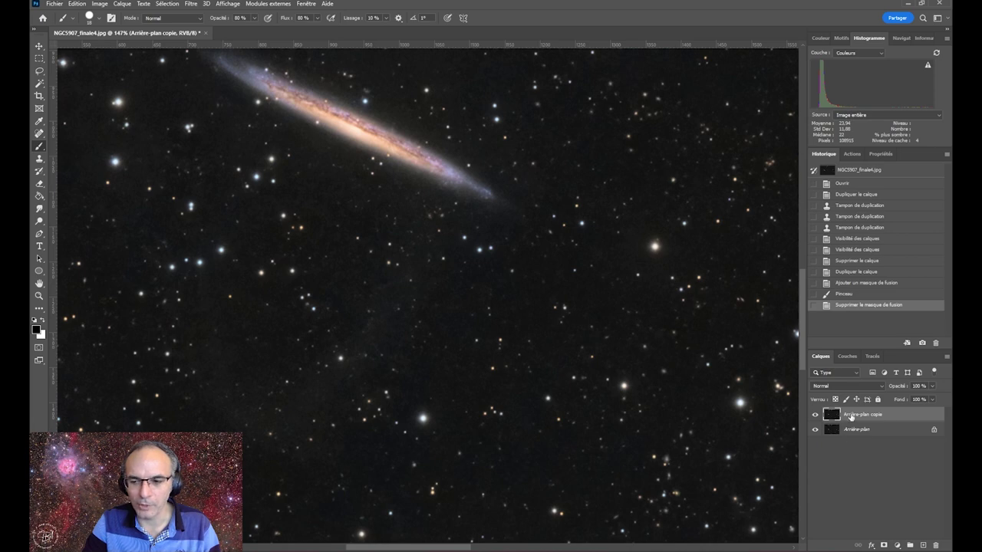
{"action": "left_click_drag", "start_coordinate": [871, 419], "coordinate": [923, 544]}
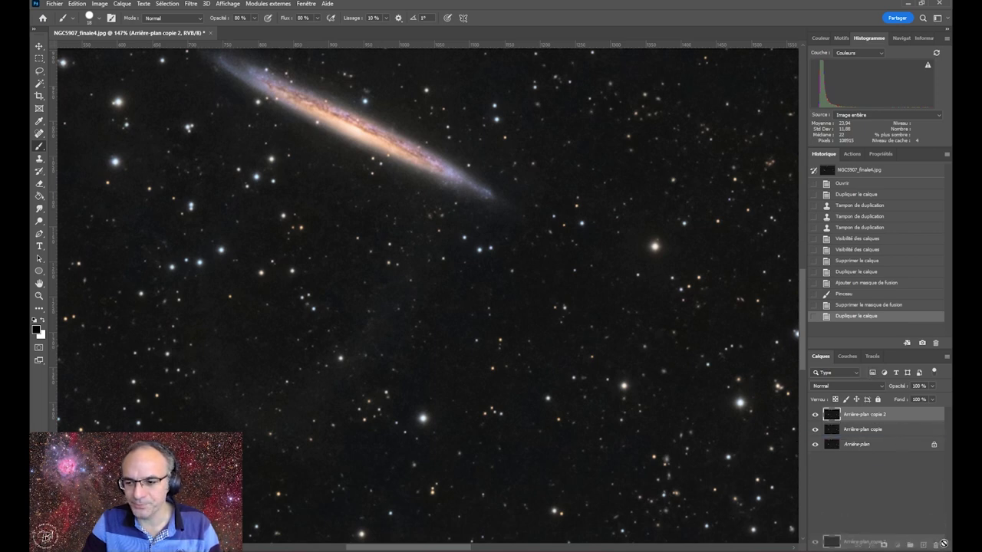
{"action": "left_click_drag", "start_coordinate": [872, 416], "coordinate": [935, 545]}
{"action": "left_click_drag", "start_coordinate": [874, 416], "coordinate": [937, 544]}
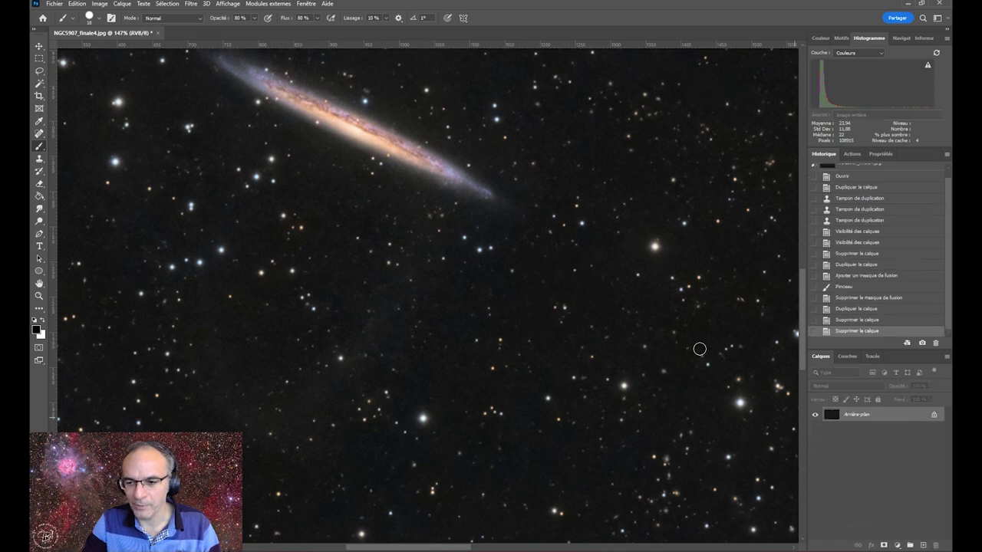
Fit the galaxy field to the screen and create one fresh Arrière-plan copie layer
{"action": "left_click", "coordinate": [40, 296]}
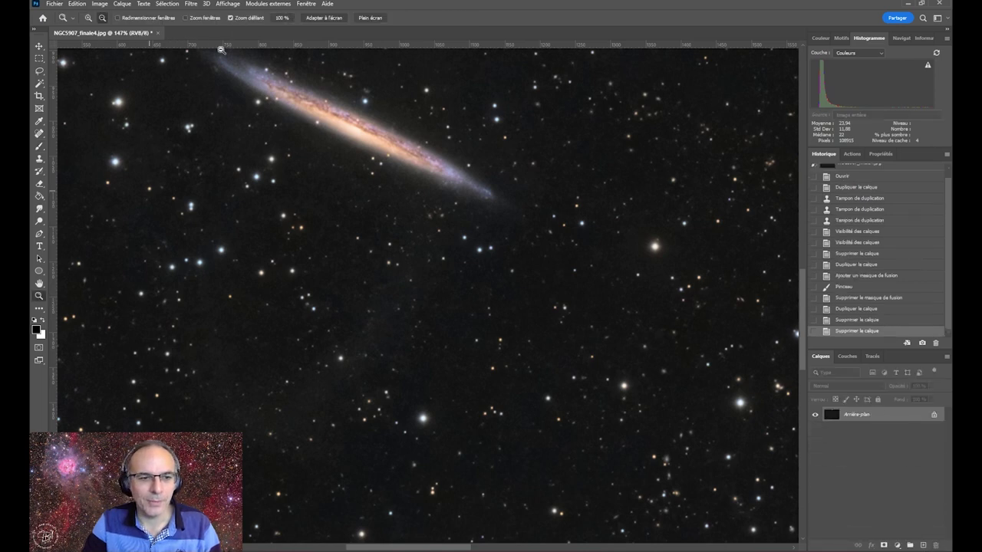
{"action": "left_click", "coordinate": [312, 19]}
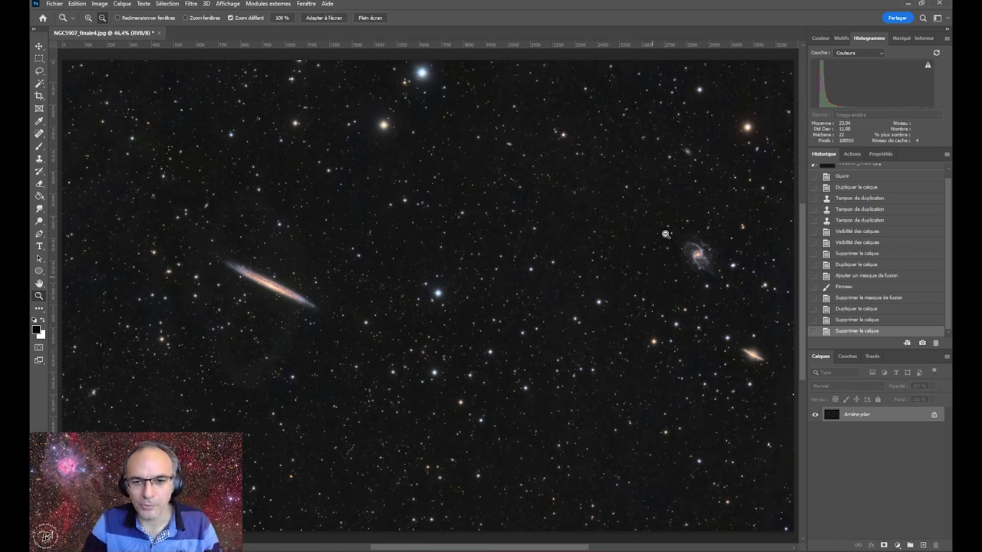
{"action": "left_click", "coordinate": [99, 4]}
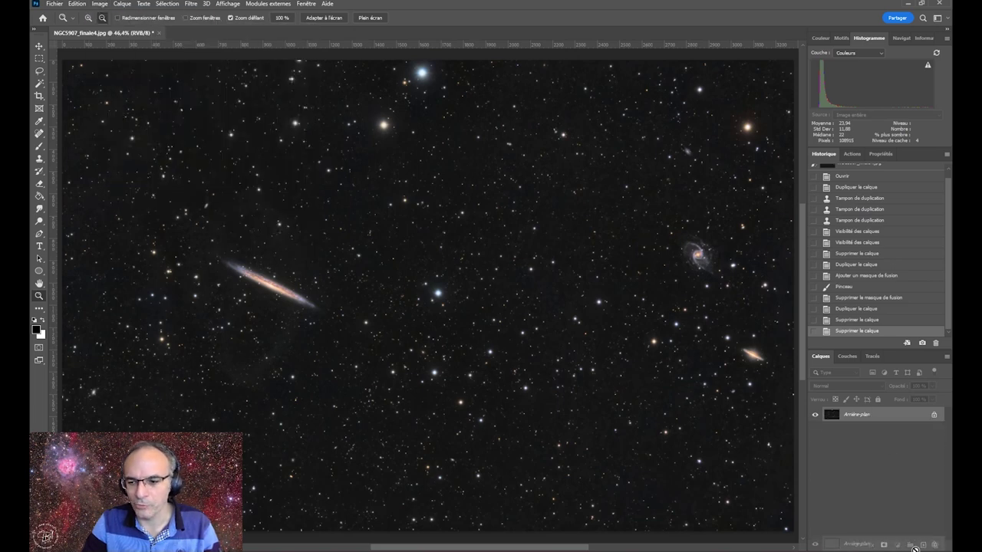
{"action": "left_click_drag", "start_coordinate": [869, 415], "coordinate": [923, 546]}
{"action": "left_click", "coordinate": [100, 4]}
{"action": "mouse_move", "coordinate": [149, 28]}
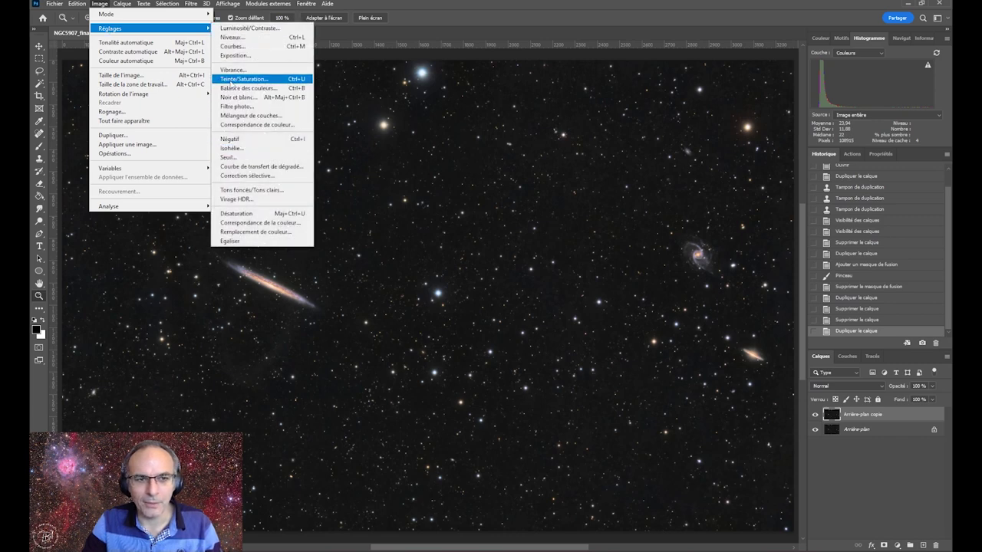
{"action": "left_click", "coordinate": [230, 81]}
{"action": "left_click_drag", "start_coordinate": [696, 144], "coordinate": [745, 145]}
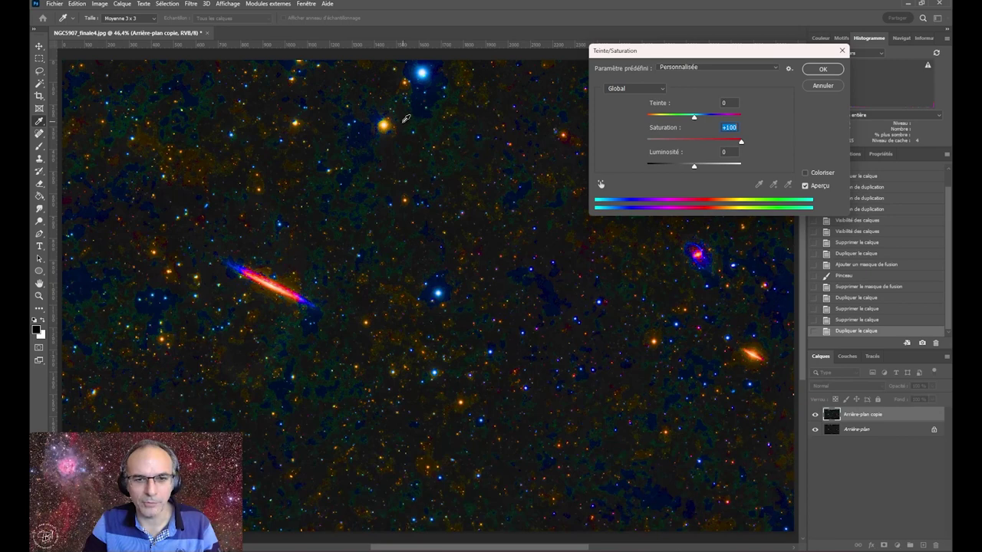
{"action": "left_click", "coordinate": [741, 144]}
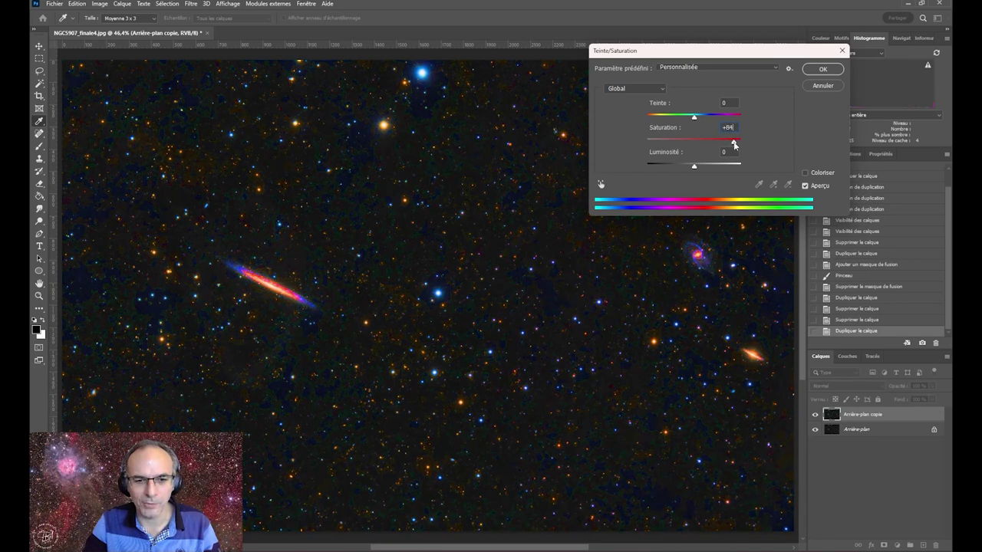
{"action": "left_click_drag", "start_coordinate": [741, 143], "coordinate": [700, 143]}
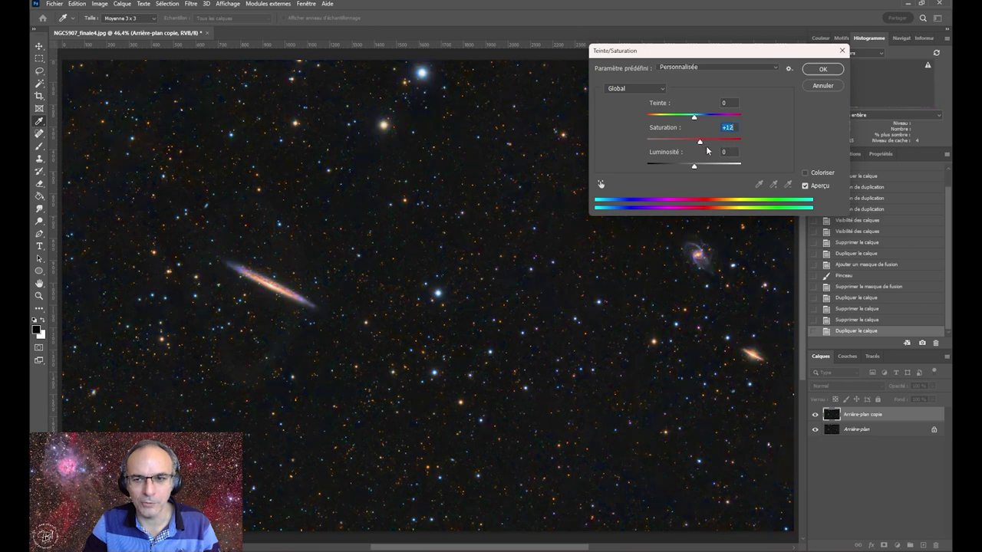
{"action": "left_click", "coordinate": [818, 88]}
{"action": "key", "text": "z"}
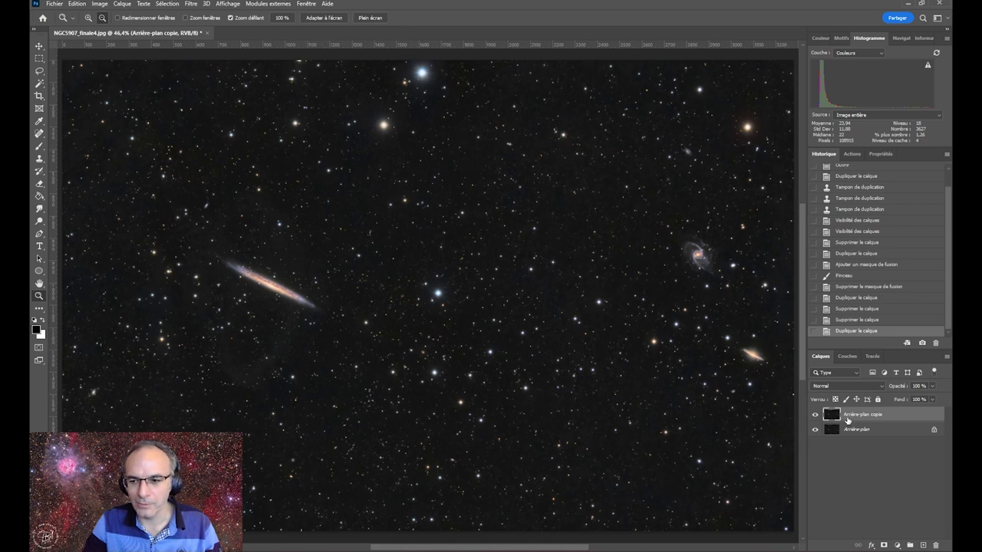
Select all and add a white layer mask to Arrière-plan copie, briefly previewing the mask
{"action": "key", "text": "ctrl+a"}
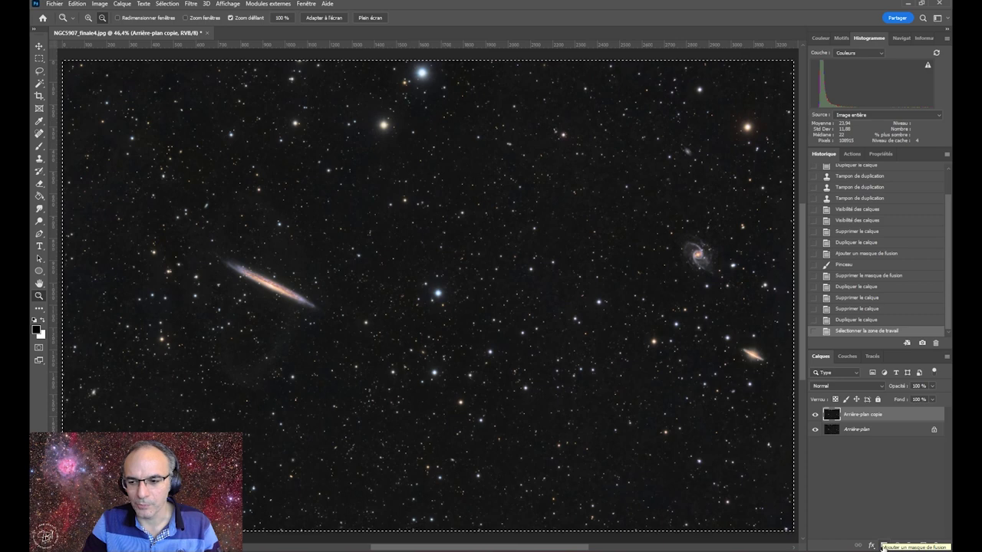
{"action": "left_click", "coordinate": [883, 546]}
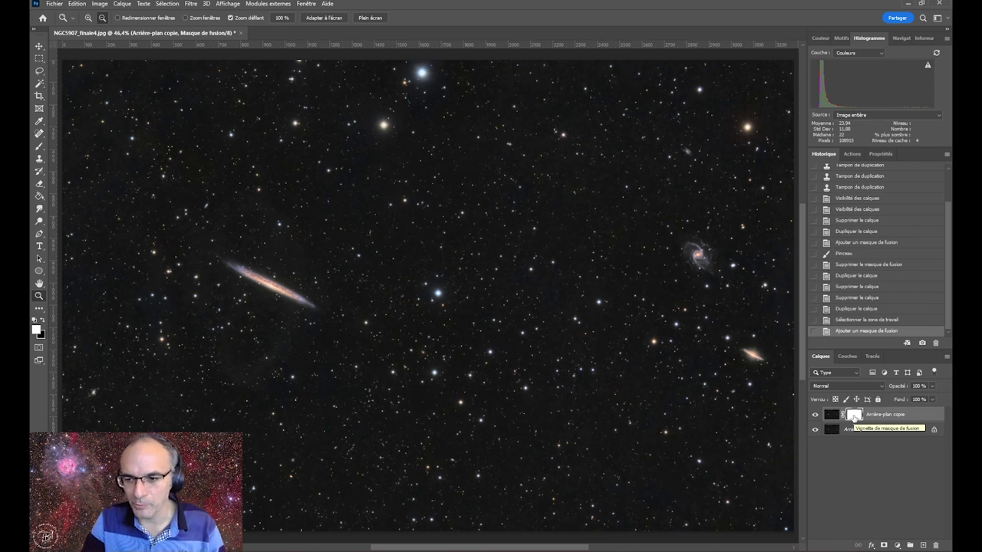
{"action": "left_click", "coordinate": [854, 415], "text": "alt"}
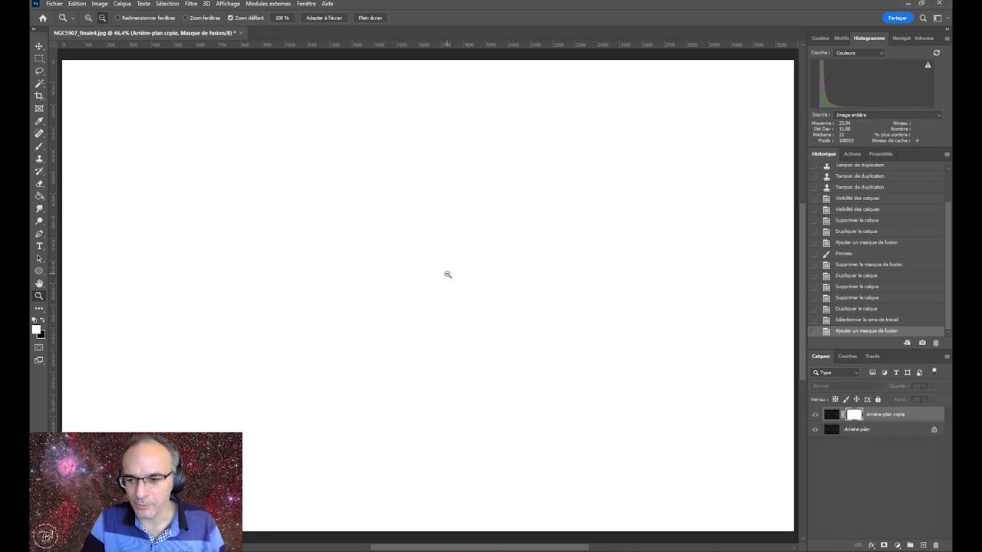
{"action": "left_click", "coordinate": [832, 415]}
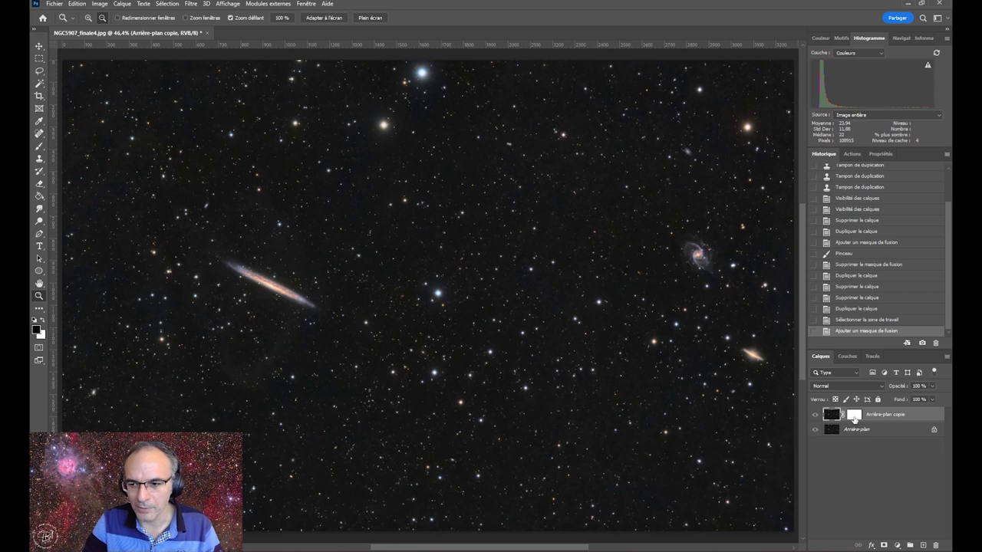
Preview +100 saturation in Teinte/Saturation, then cancel it
{"action": "left_click", "coordinate": [99, 4]}
{"action": "mouse_move", "coordinate": [150, 28]}
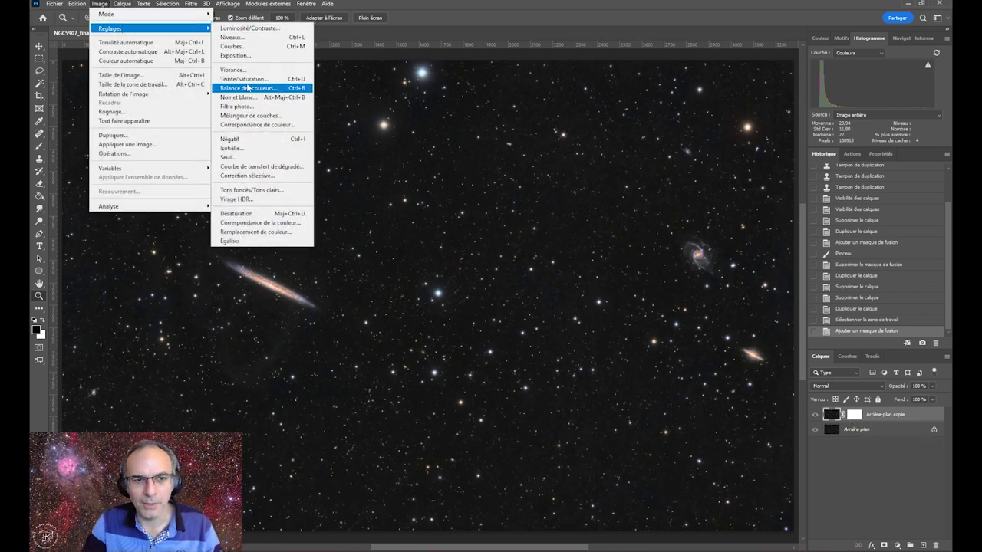
{"action": "left_click", "coordinate": [244, 79]}
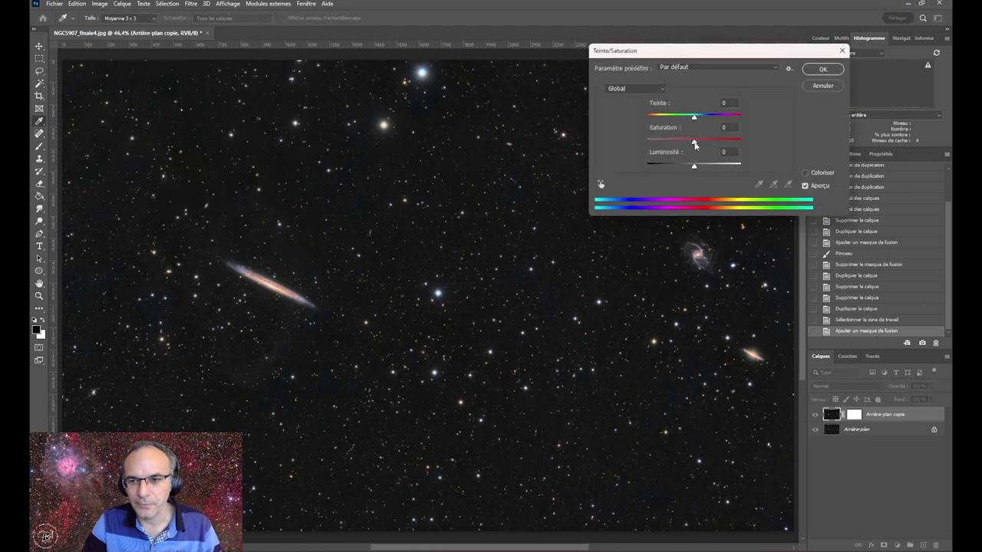
{"action": "left_click_drag", "start_coordinate": [700, 141], "coordinate": [745, 144]}
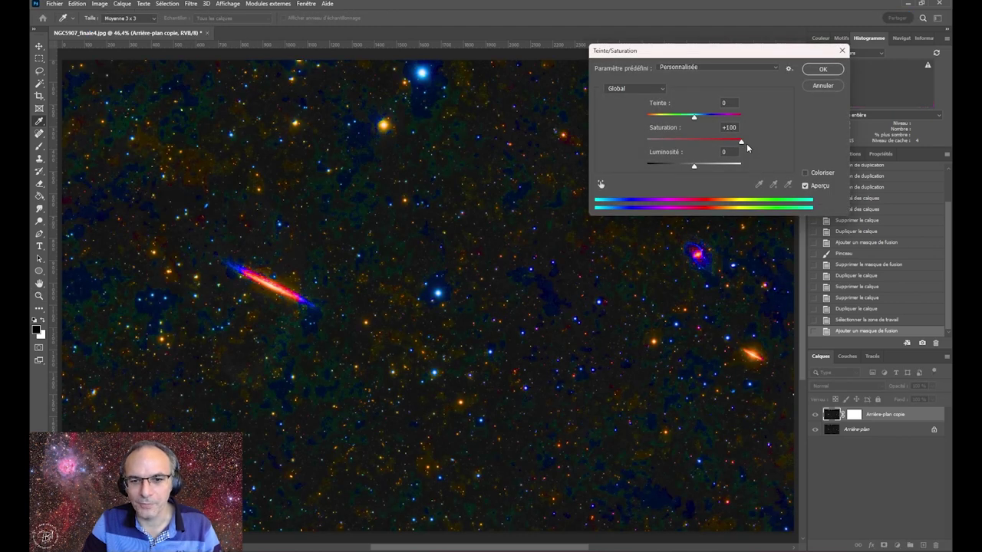
{"action": "left_click", "coordinate": [823, 85]}
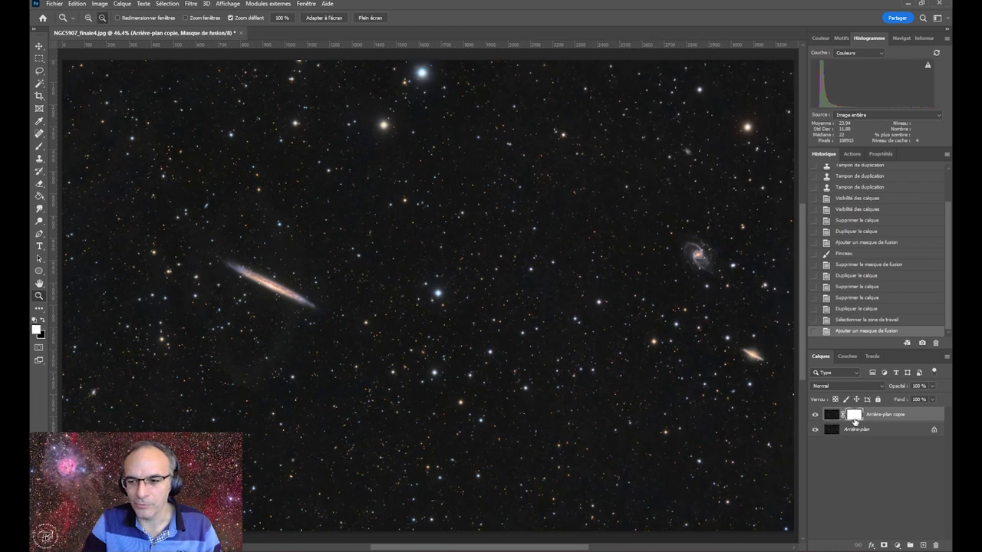
Paste the star field into the layer mask, deselect, invert it, and return to the layer image
{"action": "left_click", "coordinate": [854, 417], "text": "alt"}
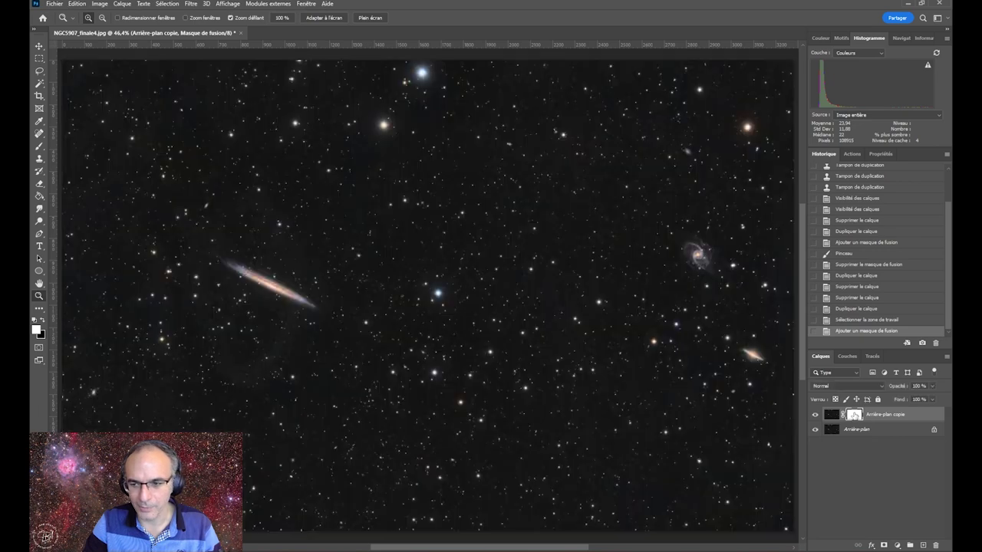
{"action": "left_click", "coordinate": [853, 416], "text": "alt"}
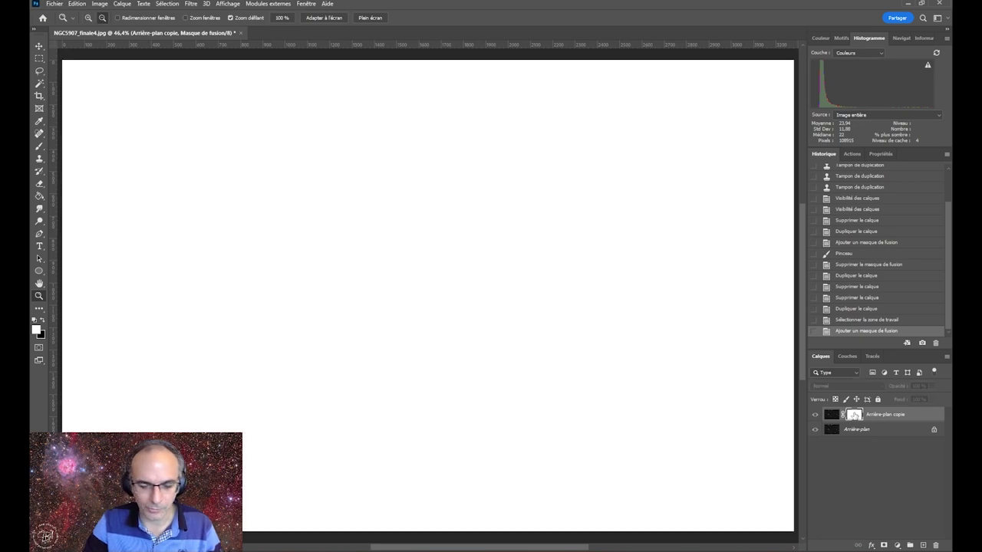
{"action": "key", "text": "ctrl+v"}
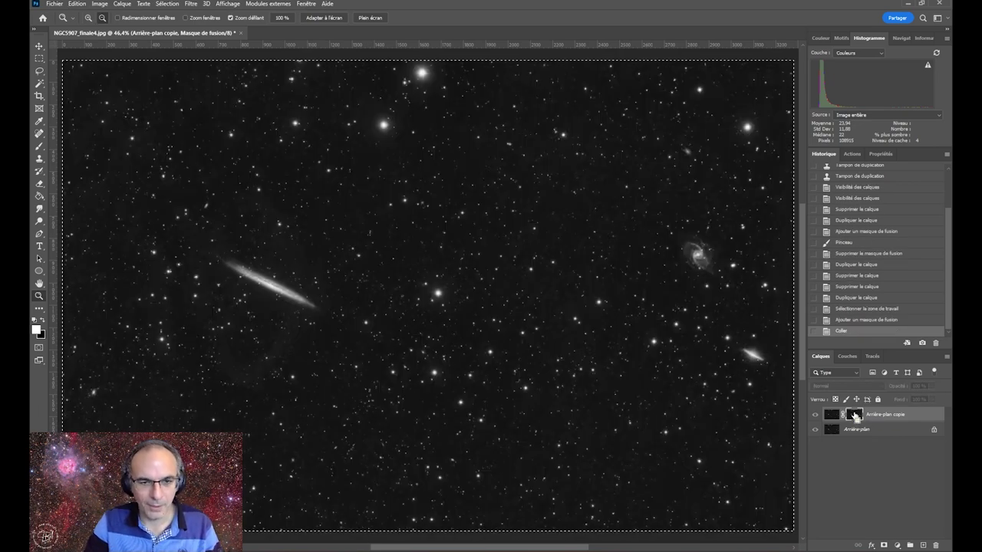
{"action": "key", "text": "ctrl+d"}
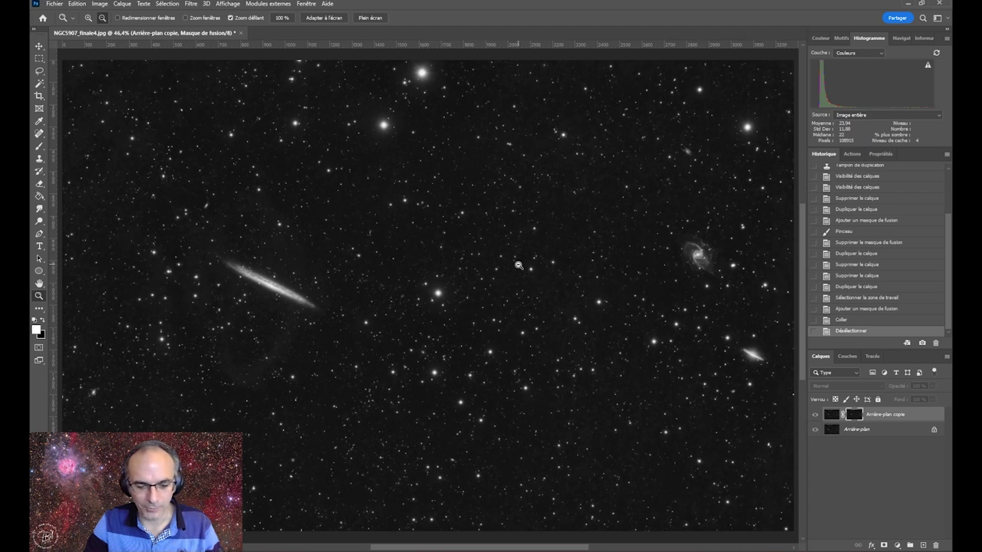
{"action": "key", "text": "ctrl+i"}
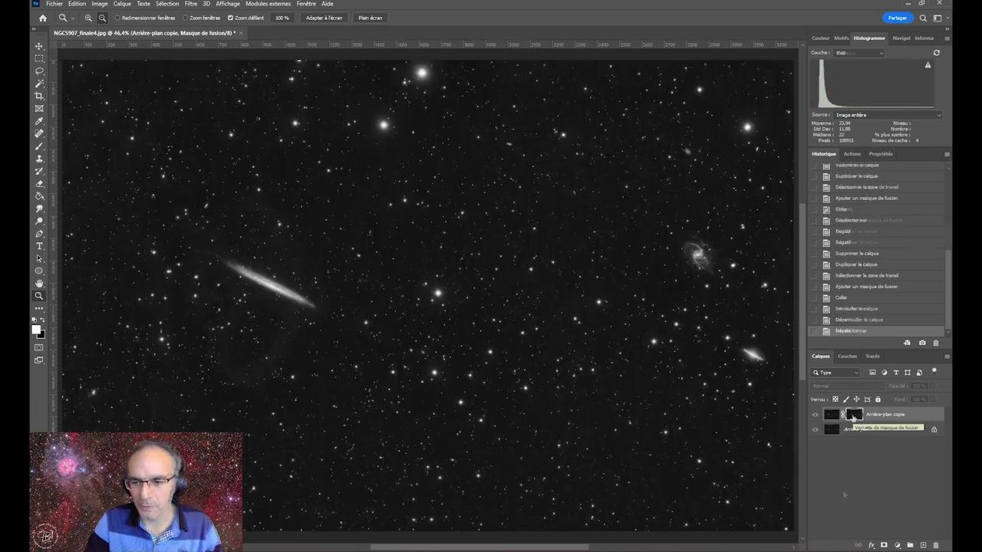
{"action": "left_click", "coordinate": [828, 415]}
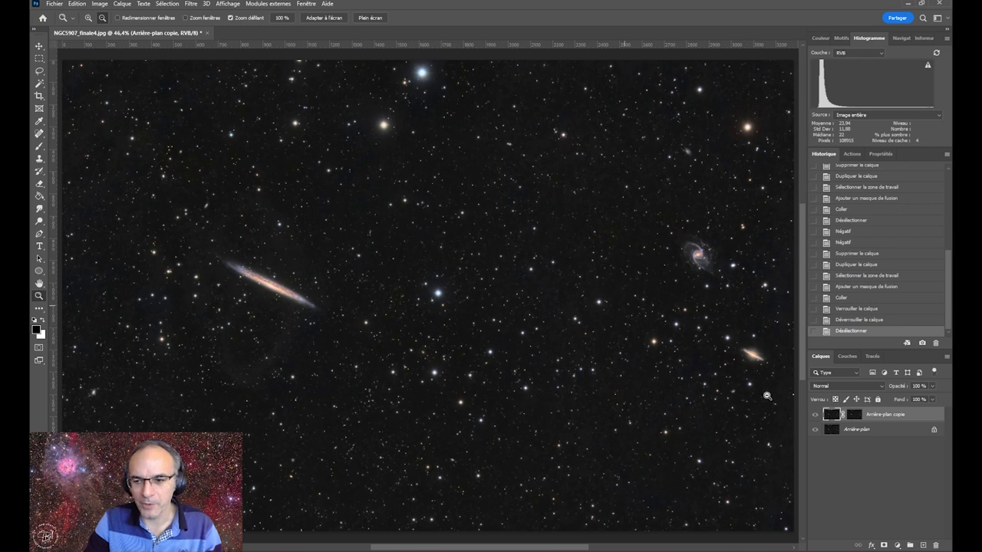
Apply a +100 saturation boost, inspect the mask, then undo it from the History panel
{"action": "left_click", "coordinate": [97, 6]}
{"action": "mouse_move", "coordinate": [110, 28]}
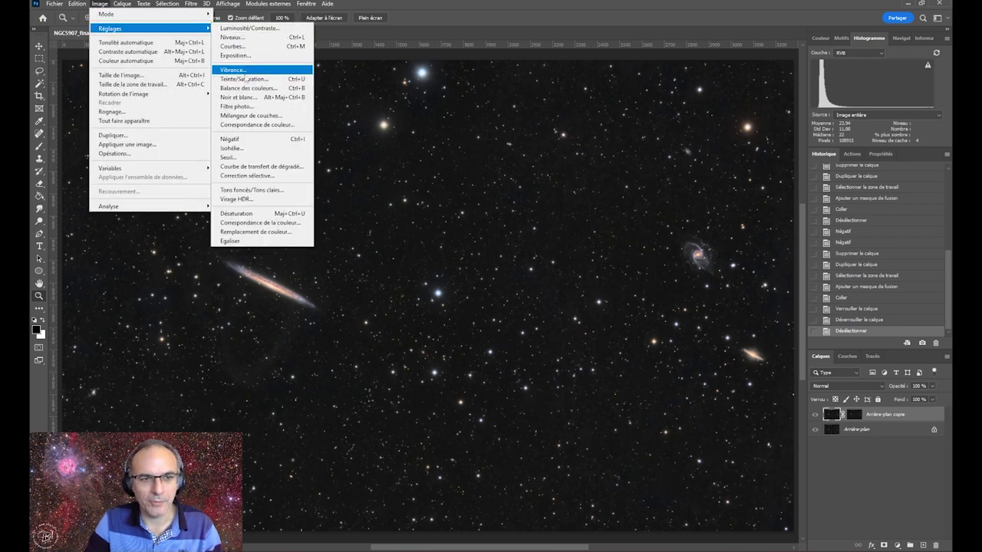
{"action": "left_click", "coordinate": [243, 79]}
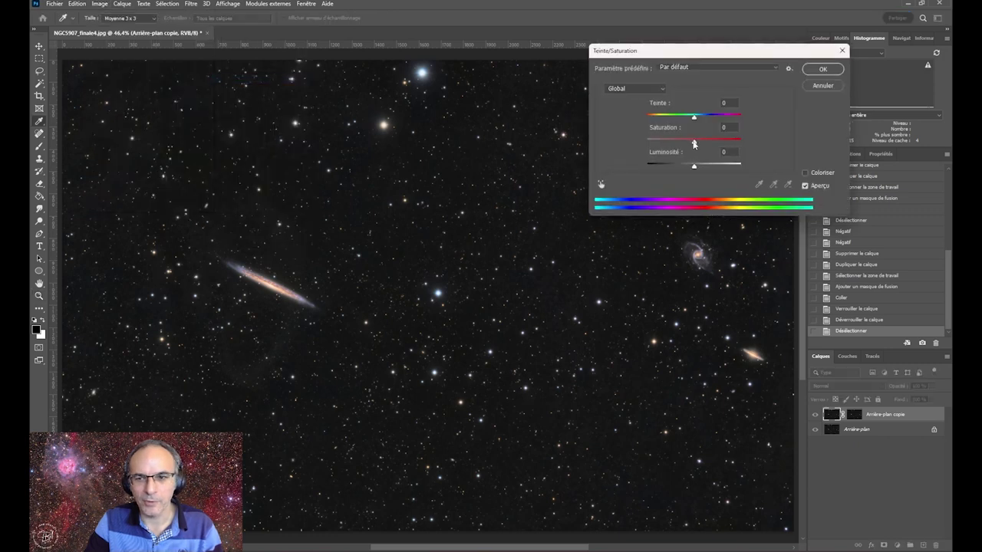
{"action": "left_click_drag", "start_coordinate": [694, 142], "coordinate": [765, 148]}
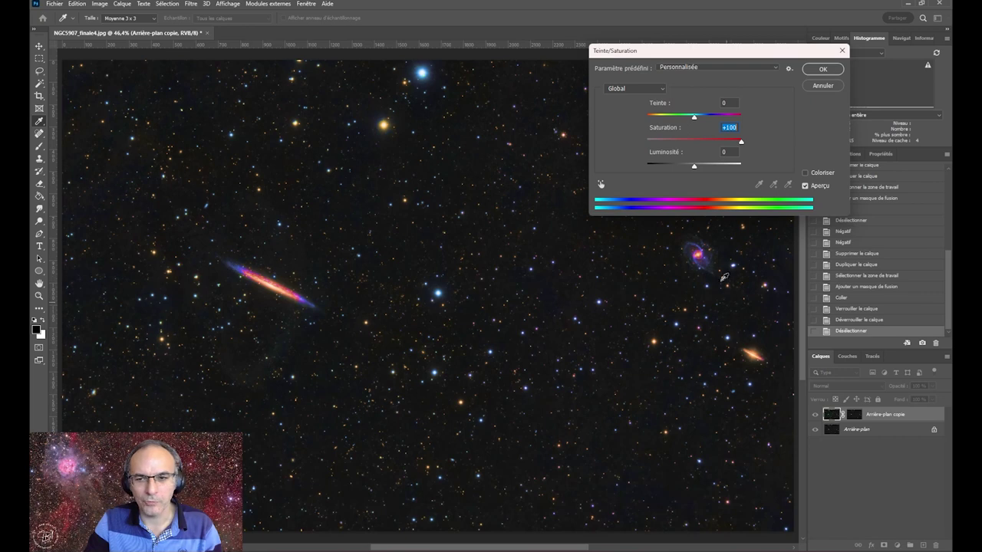
{"action": "key", "text": "Return"}
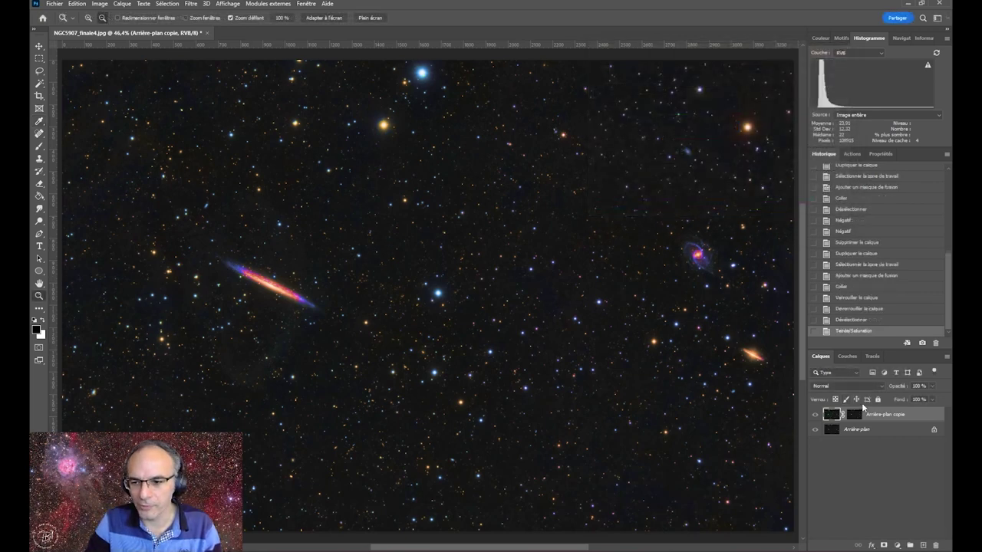
{"action": "left_click", "coordinate": [854, 415]}
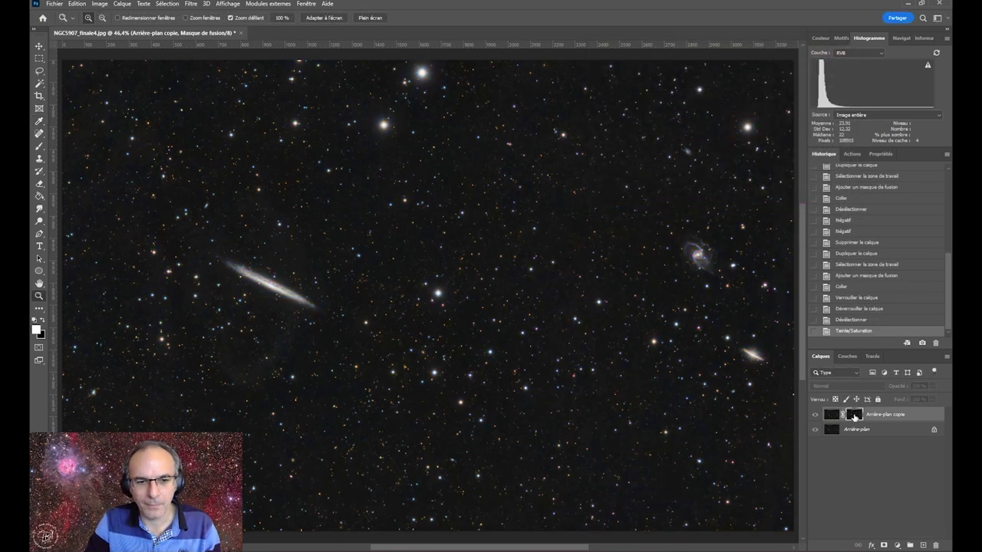
{"action": "left_click", "coordinate": [854, 416], "text": "alt"}
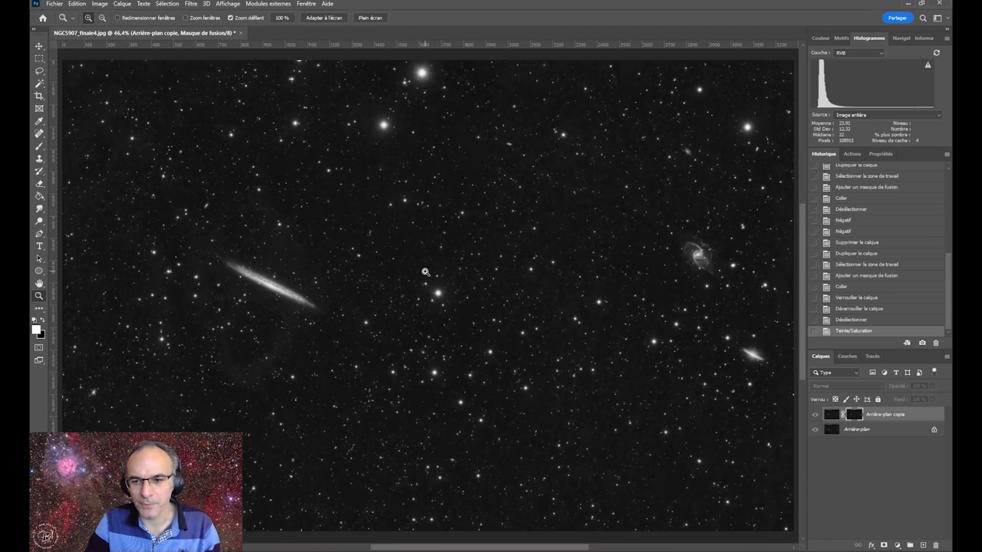
{"action": "left_click", "coordinate": [833, 417]}
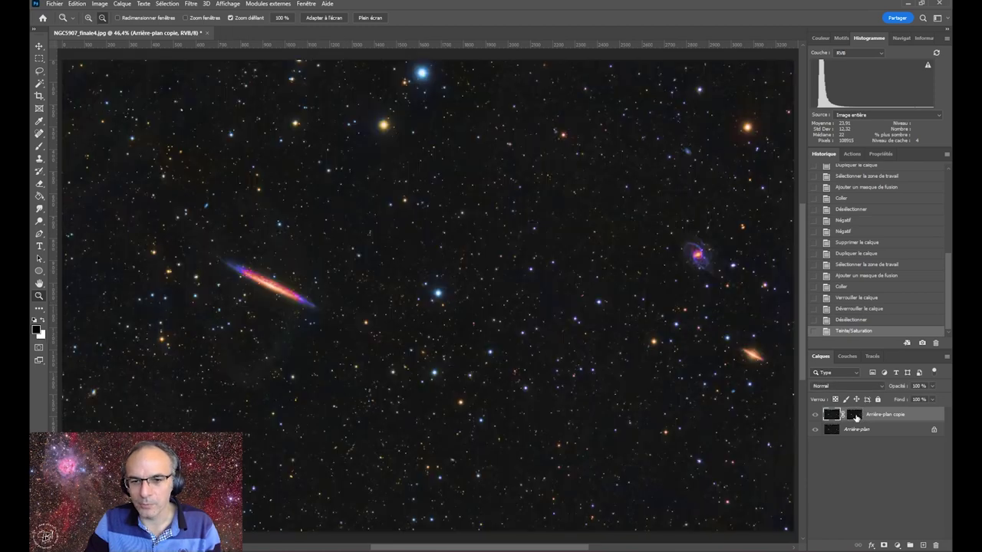
{"action": "left_click", "coordinate": [852, 320]}
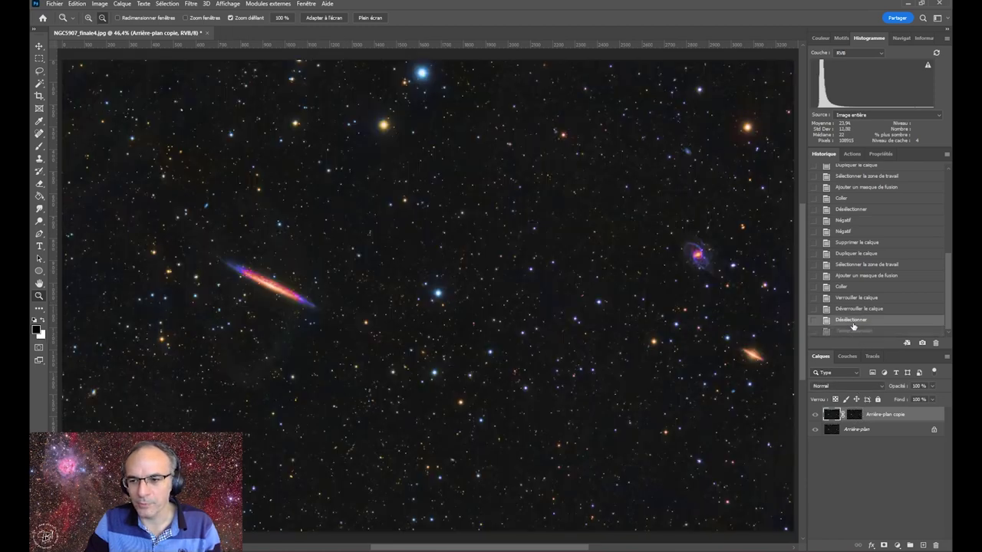
Apply Saturation +50 to the copy layer and toggle its visibility to compare
{"action": "left_click", "coordinate": [99, 4]}
{"action": "mouse_move", "coordinate": [150, 28]}
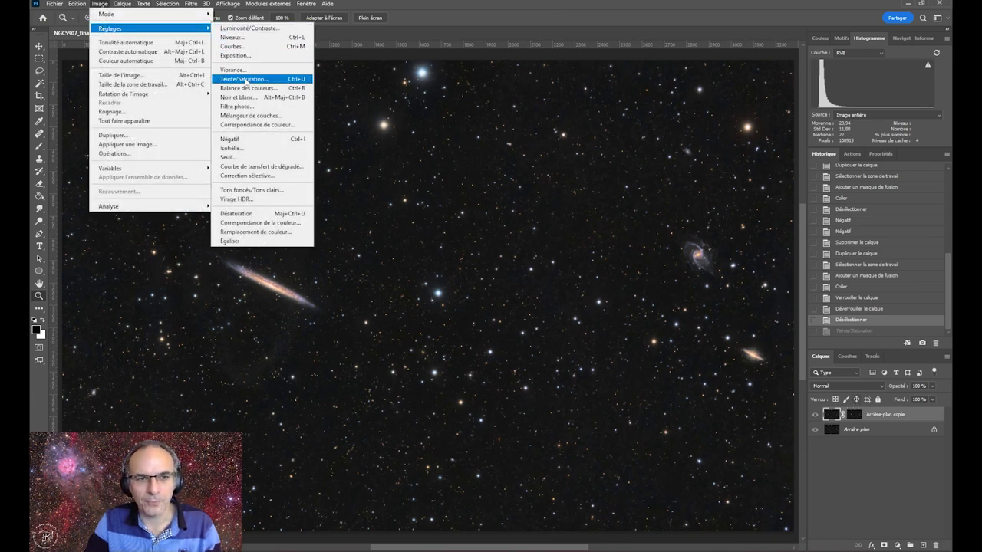
{"action": "left_click", "coordinate": [244, 79]}
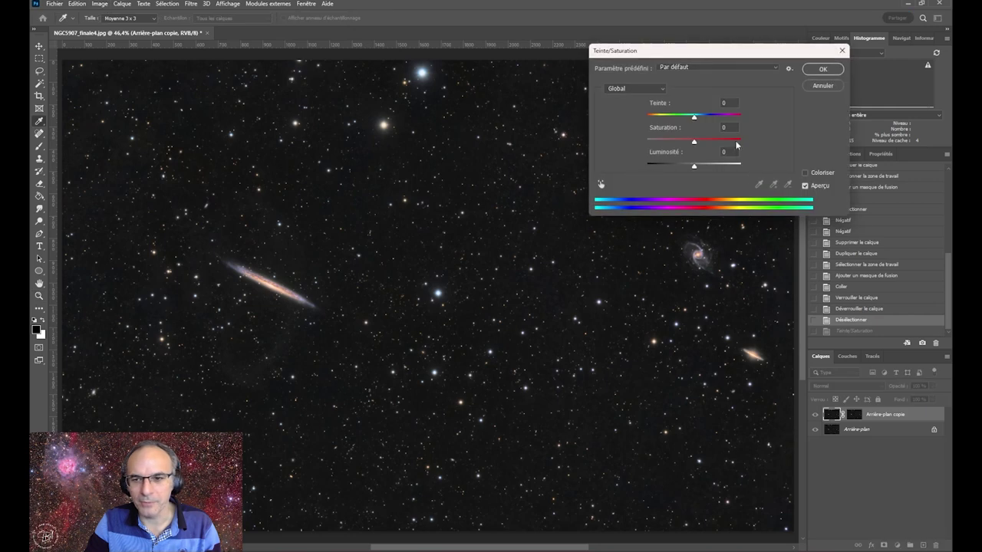
{"action": "type", "text": "50"}
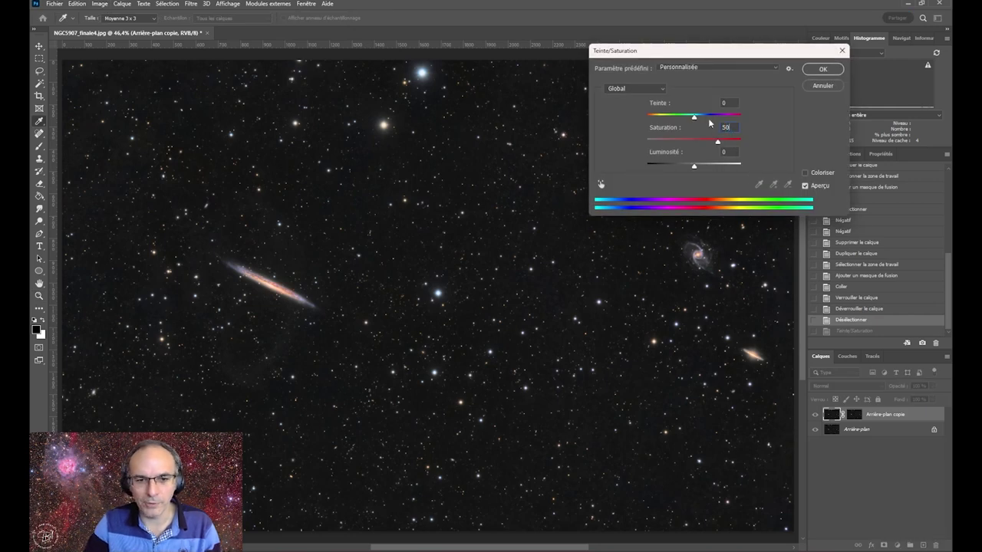
{"action": "left_click", "coordinate": [822, 69]}
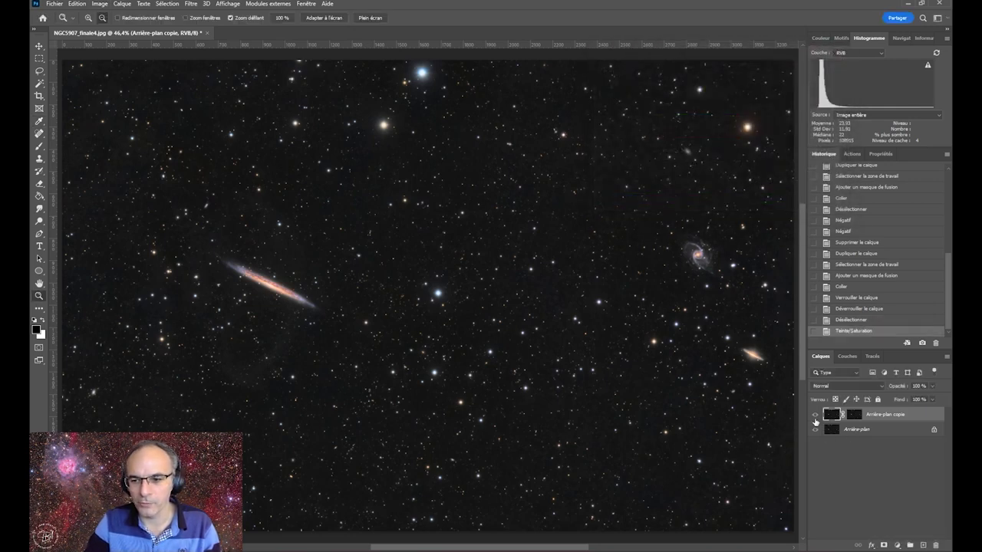
{"action": "left_click", "coordinate": [814, 415]}
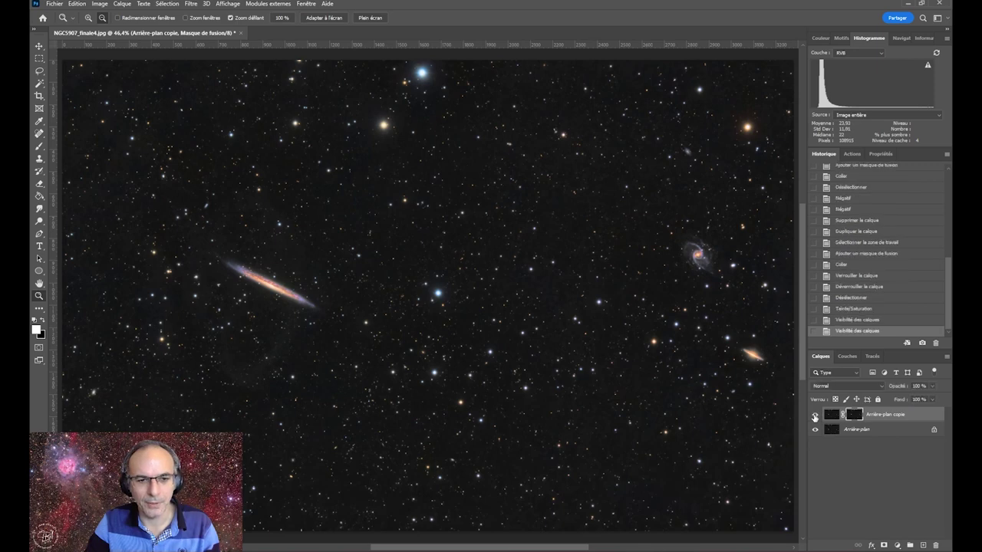
{"action": "left_click", "coordinate": [814, 415]}
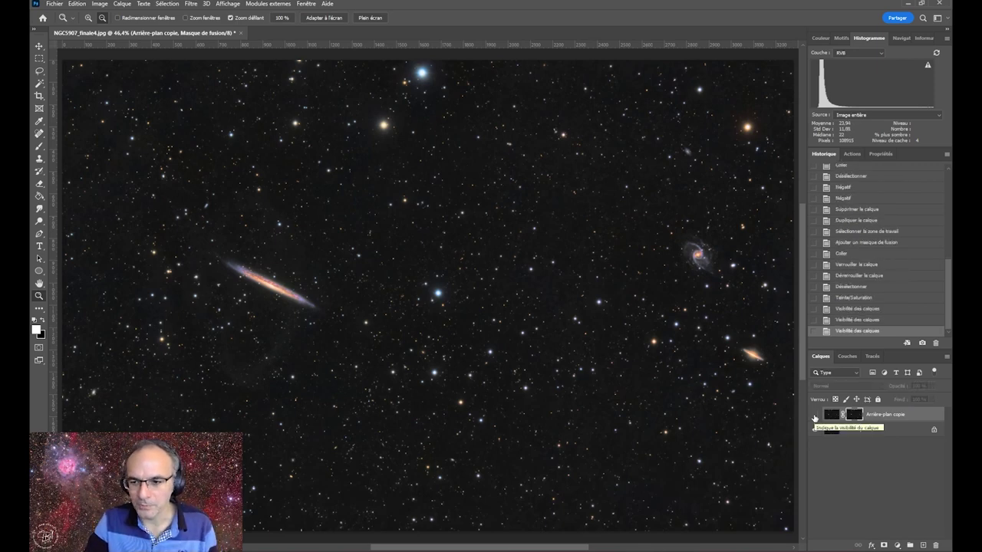
{"action": "left_click", "coordinate": [815, 415]}
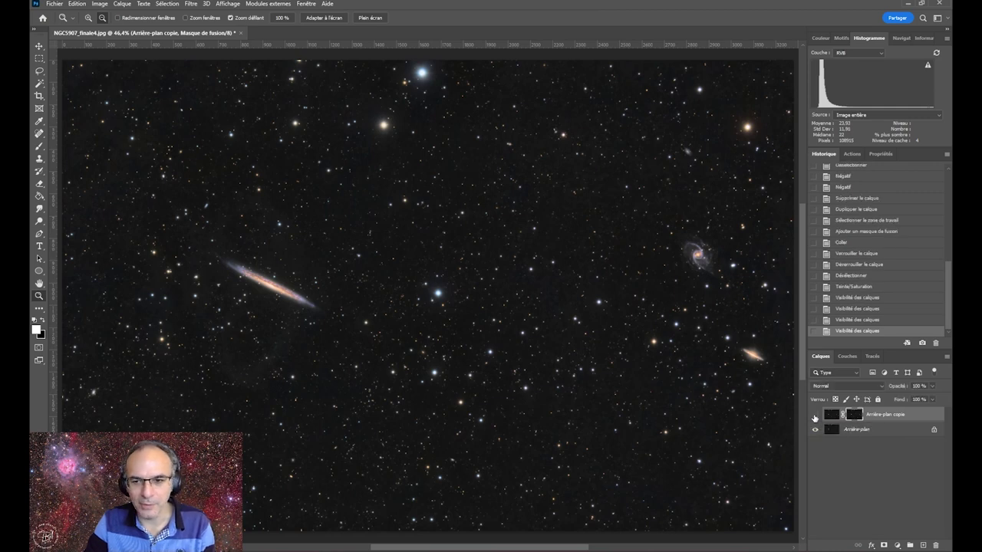
{"action": "left_click", "coordinate": [815, 415]}
Zoom the galaxy to 100% and toggle the saturated layer on and off to compare
{"action": "mouse_move", "coordinate": [262, 290]}
{"action": "left_mouse_down"}
{"action": "mouse_move", "coordinate": [276, 303]}
{"action": "mouse_move", "coordinate": [299, 297]}
{"action": "left_mouse_up"}
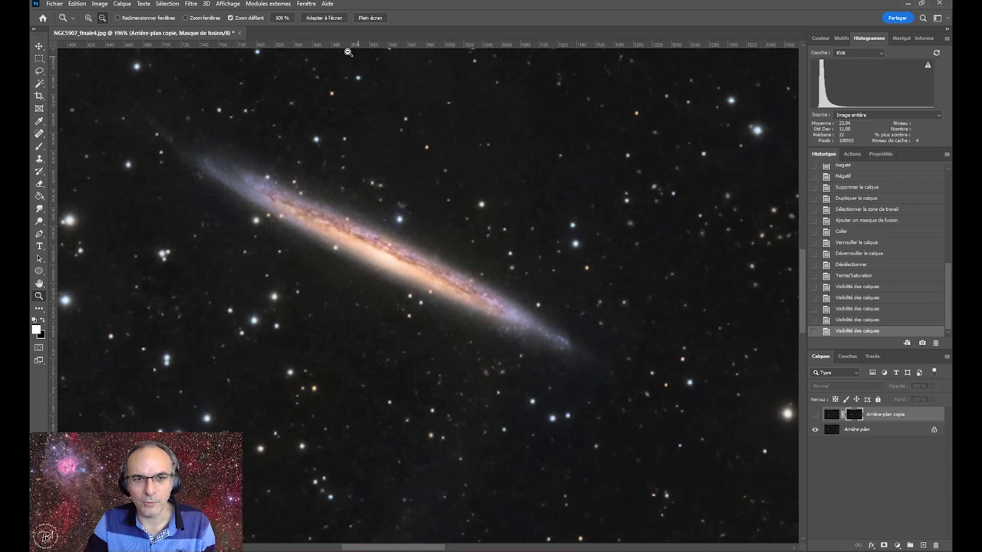
{"action": "left_click", "coordinate": [282, 18]}
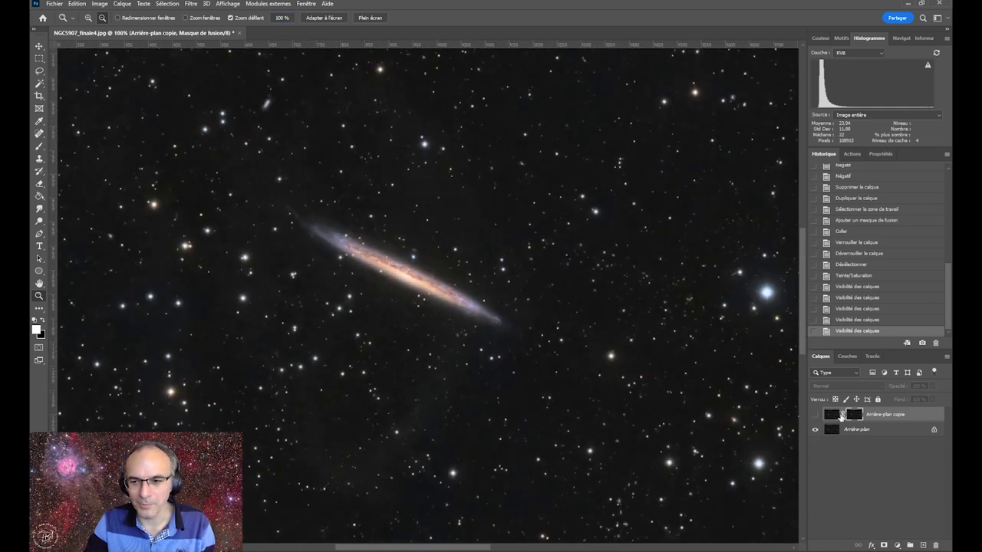
{"action": "left_click", "coordinate": [816, 415]}
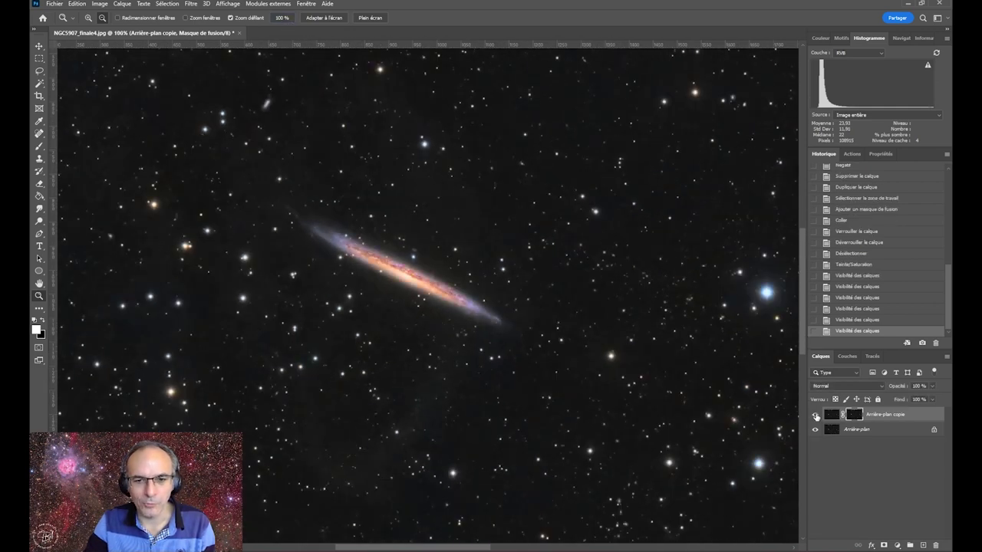
{"action": "left_click", "coordinate": [815, 415]}
{"action": "left_click", "coordinate": [815, 415]}
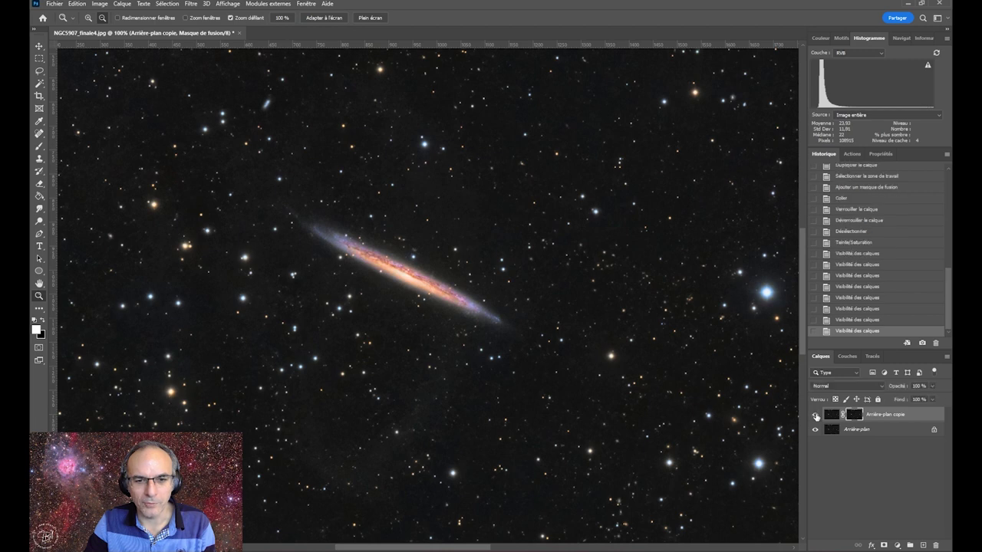
{"action": "left_click", "coordinate": [815, 415]}
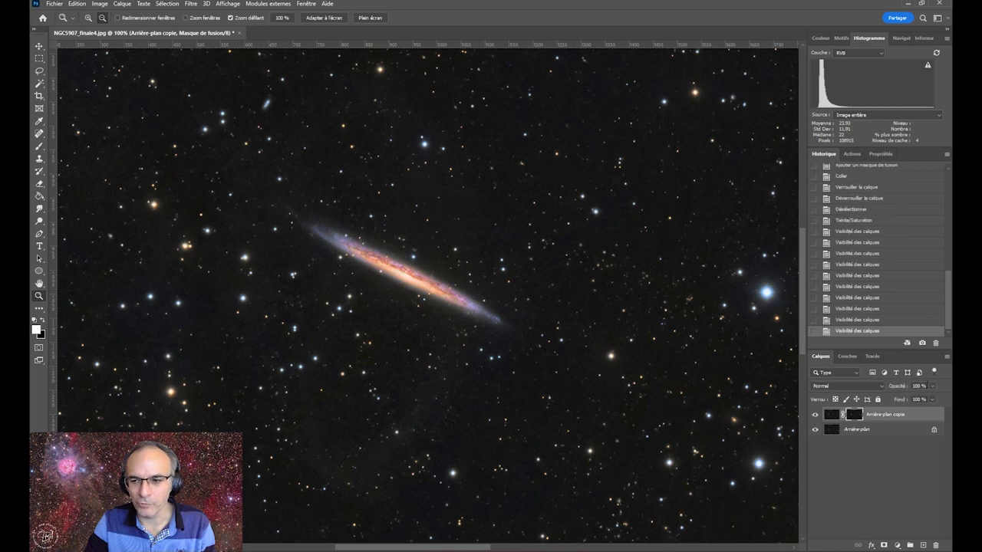
Lower the saturated copy layer's opacity to 65% and Alt-click its mask thumbnail
{"action": "left_click", "coordinate": [932, 387]}
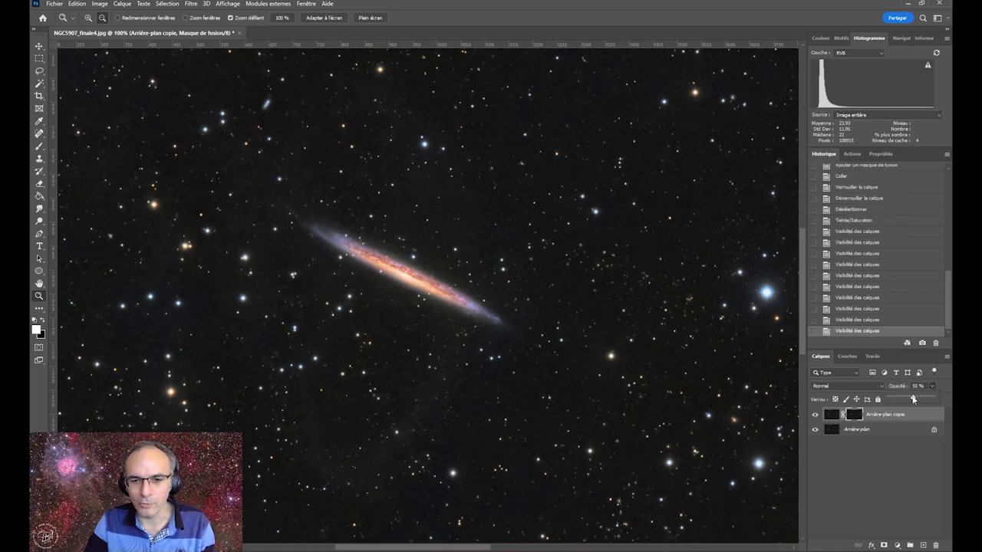
{"action": "left_click_drag", "start_coordinate": [901, 398], "coordinate": [899, 398]}
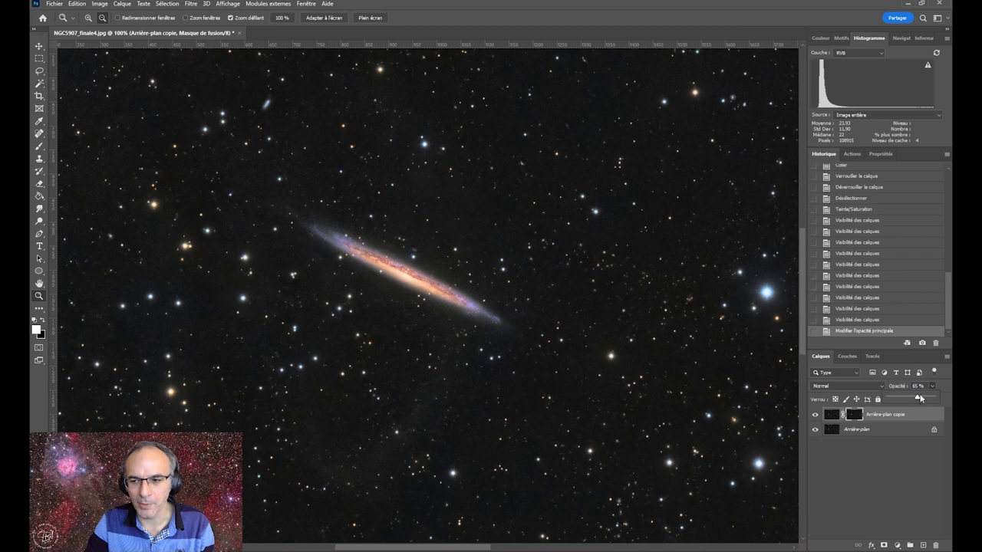
{"action": "left_click", "coordinate": [873, 460]}
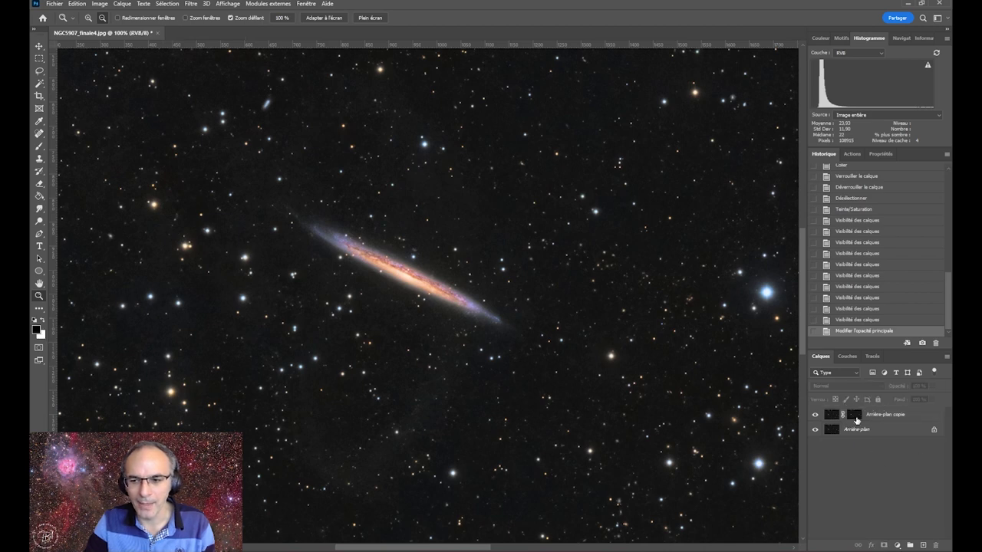
{"action": "left_click", "coordinate": [832, 414]}
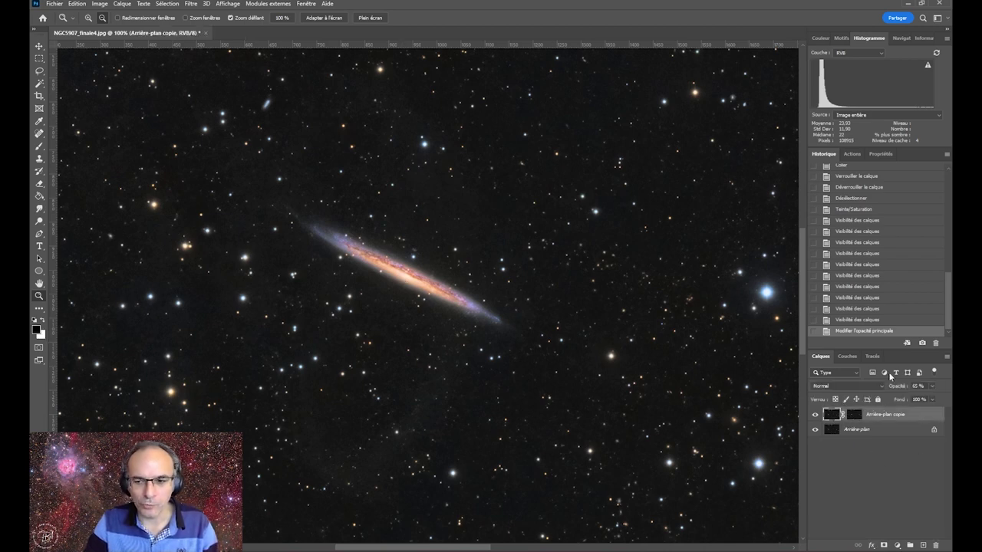
{"action": "key", "text": "alt"}
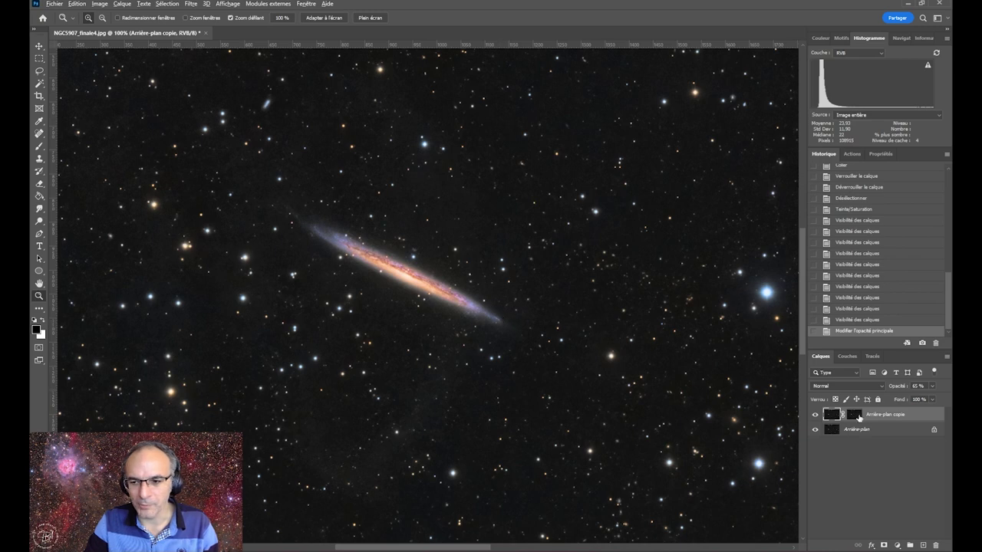
{"action": "left_click", "coordinate": [857, 415], "text": "alt"}
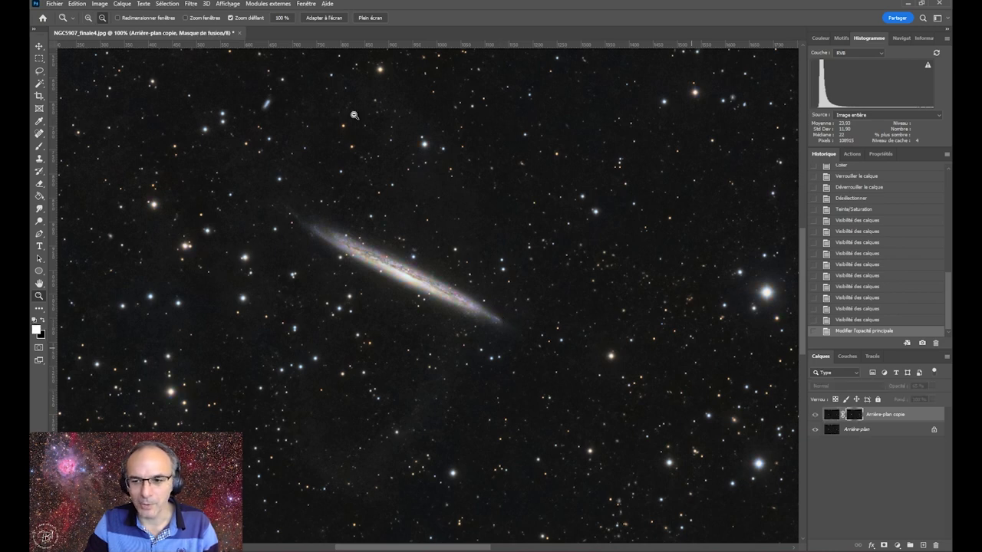
Apply Levels to the copy layer's mask with black point 18 and midtones 1
{"action": "left_click", "coordinate": [100, 3]}
{"action": "mouse_move", "coordinate": [110, 28]}
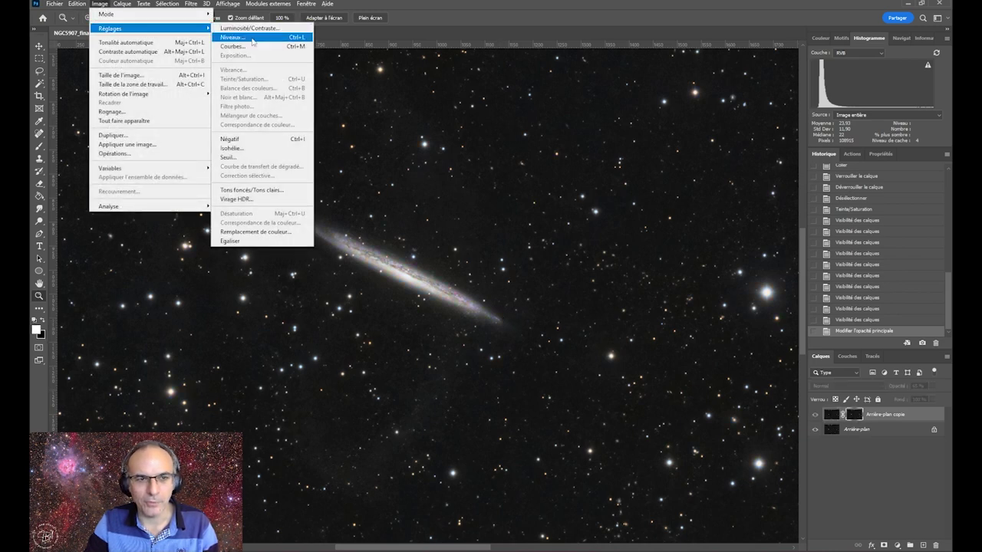
{"action": "left_click", "coordinate": [230, 37]}
{"action": "left_click_drag", "start_coordinate": [677, 219], "coordinate": [661, 220]}
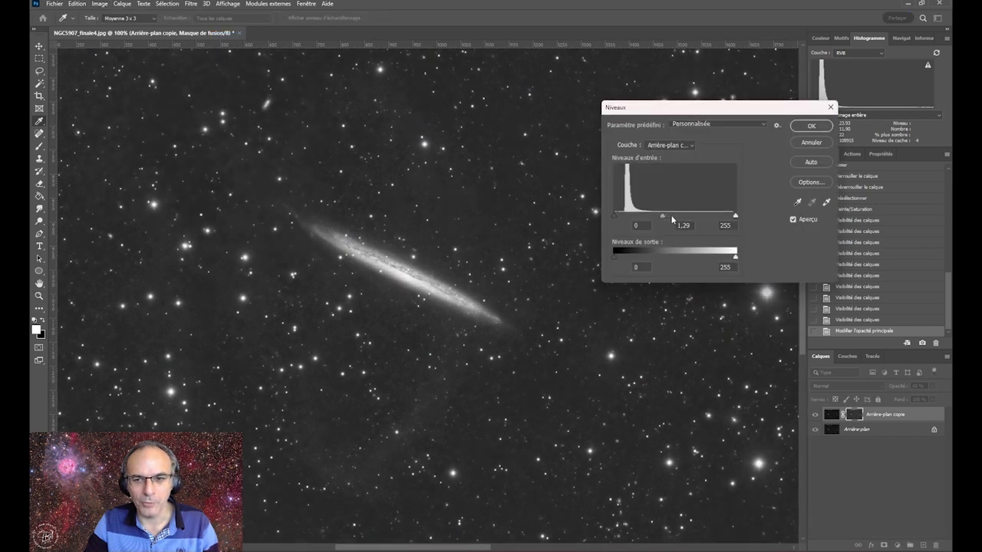
{"action": "double_click", "coordinate": [682, 225]}
{"action": "type", "text": "1"}
{"action": "left_click_drag", "start_coordinate": [614, 216], "coordinate": [624, 220]}
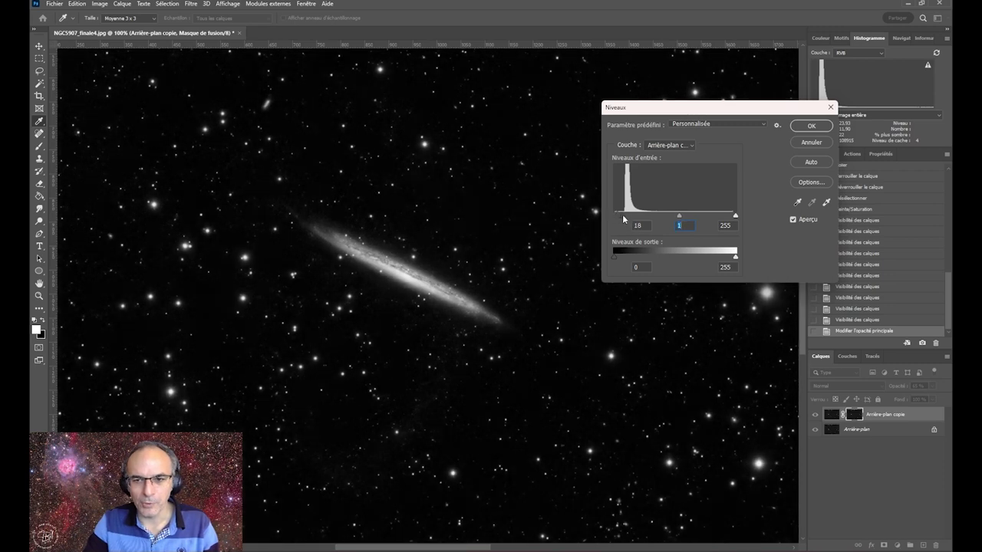
{"action": "left_click", "coordinate": [815, 127]}
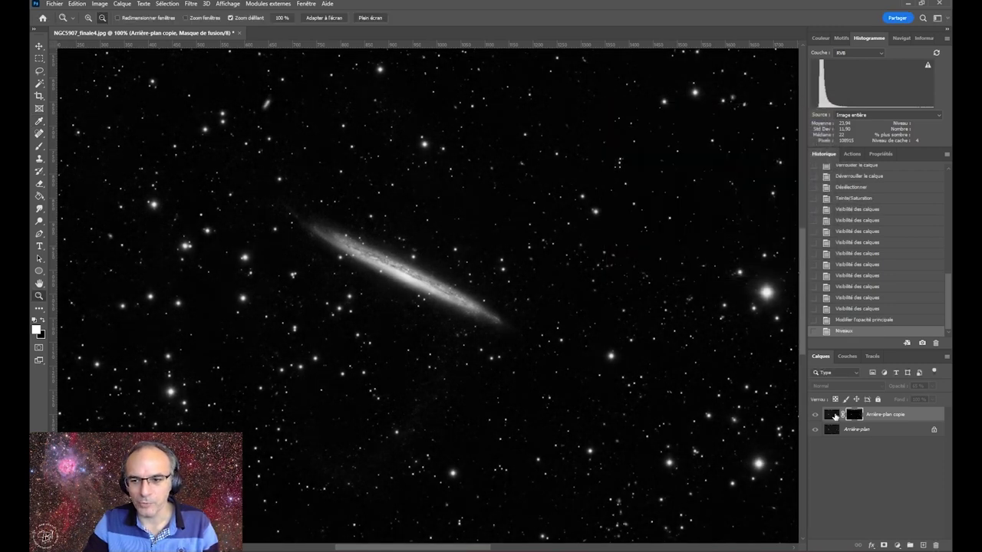
Raise the copy layer's opacity to 78%, toggling it to compare the result
{"action": "left_click", "coordinate": [833, 415]}
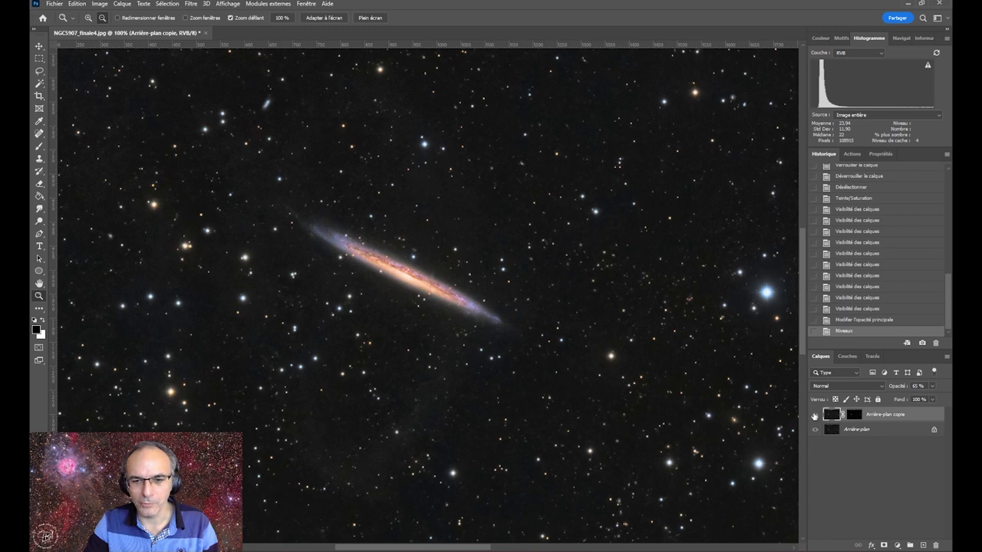
{"action": "double_click", "coordinate": [814, 415]}
{"action": "left_click", "coordinate": [932, 386]}
{"action": "left_click", "coordinate": [935, 401]}
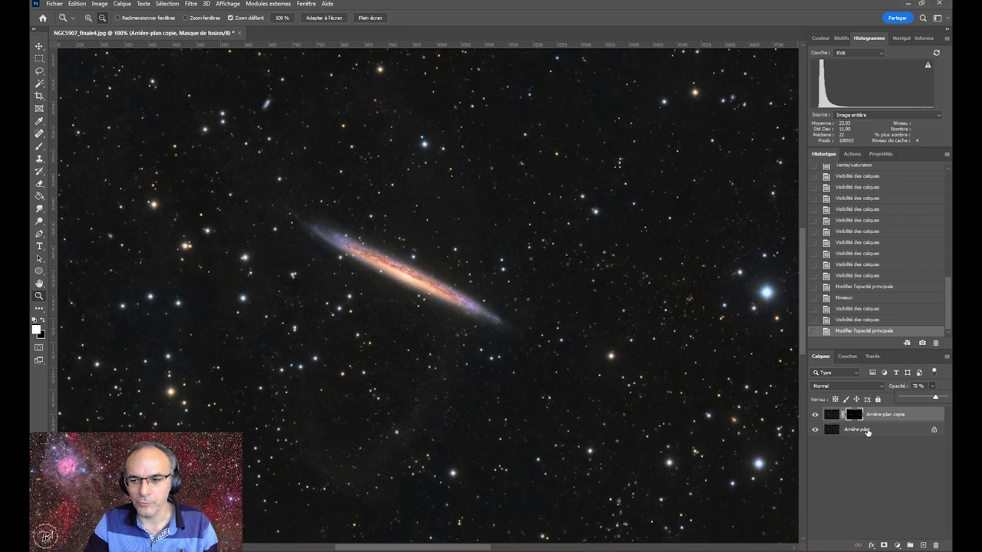
{"action": "left_click", "coordinate": [815, 415]}
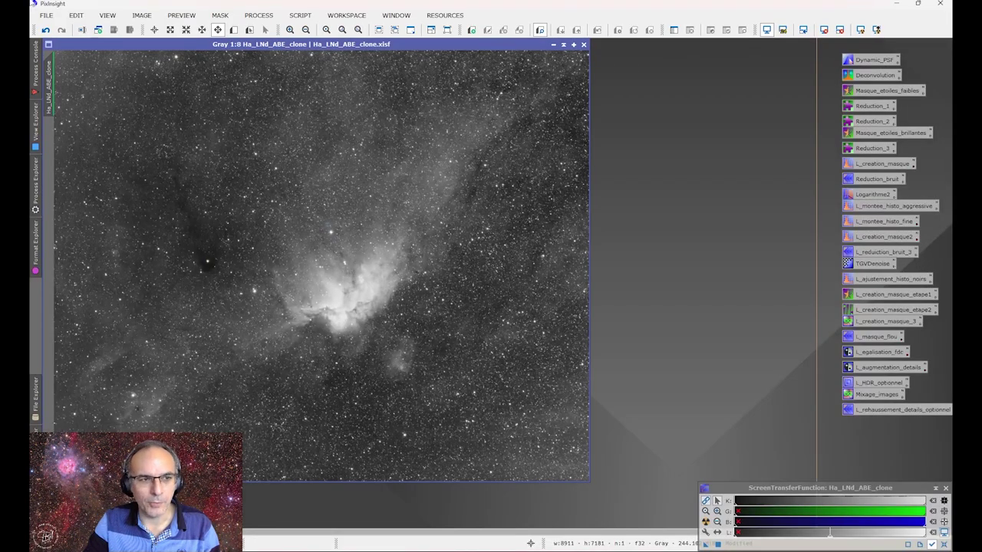
{"action": "left_click", "coordinate": [823, 29]}
{"action": "left_click", "coordinate": [46, 15]}
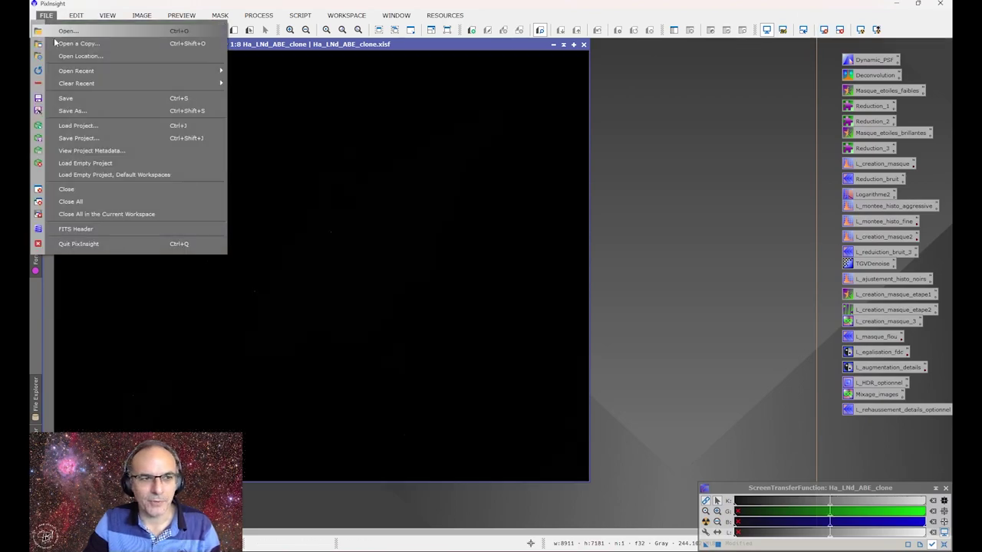
{"action": "left_click", "coordinate": [70, 113]}
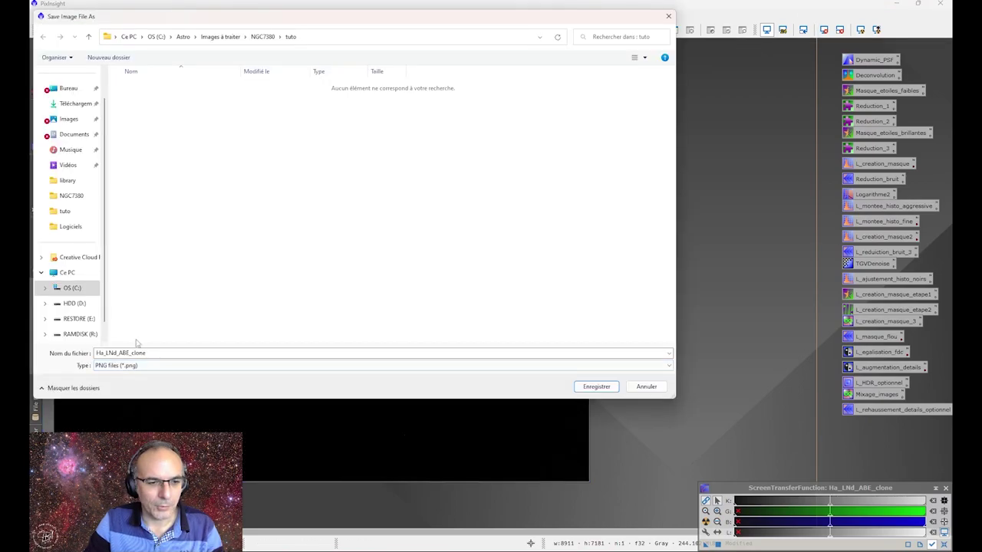
{"action": "left_click", "coordinate": [599, 386]}
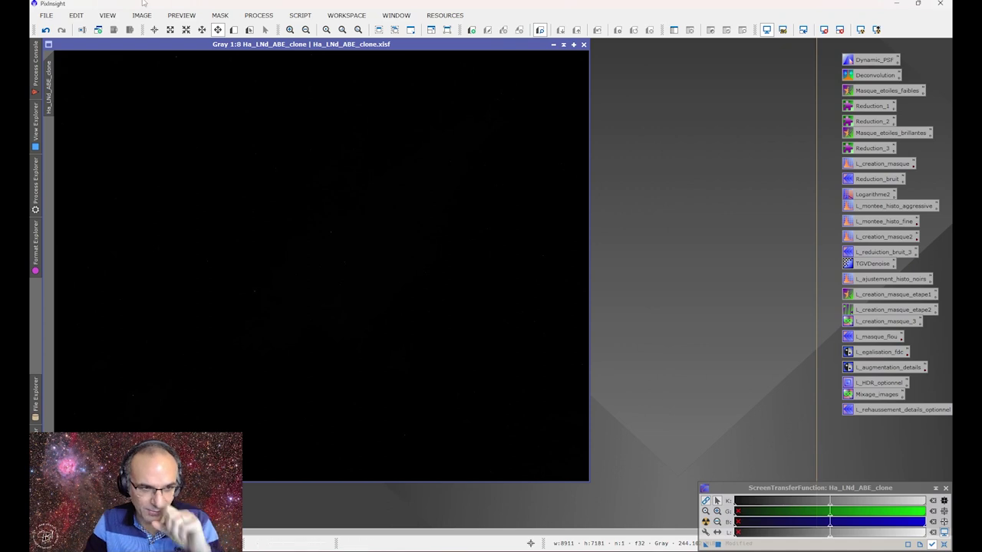
{"action": "left_click", "coordinate": [46, 17]}
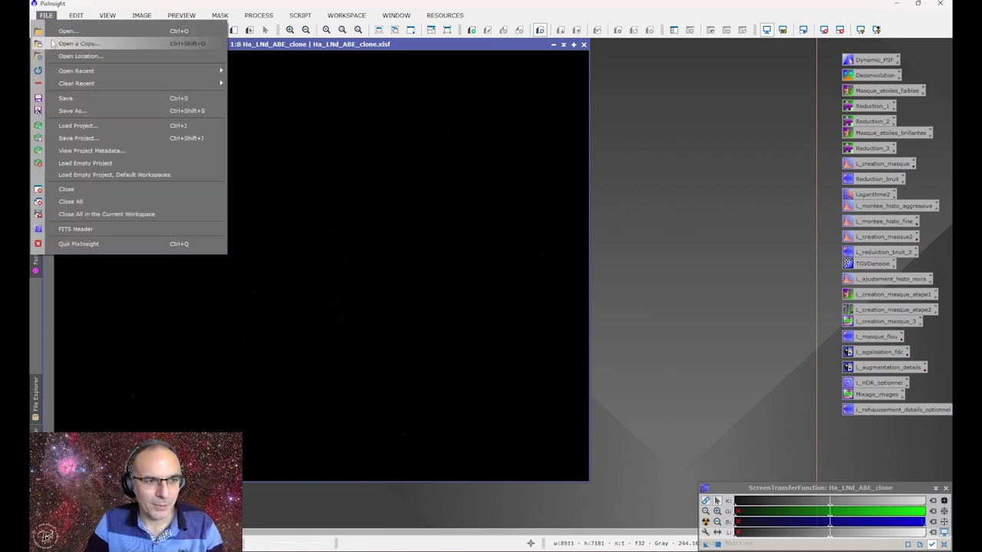
{"action": "left_click", "coordinate": [64, 110]}
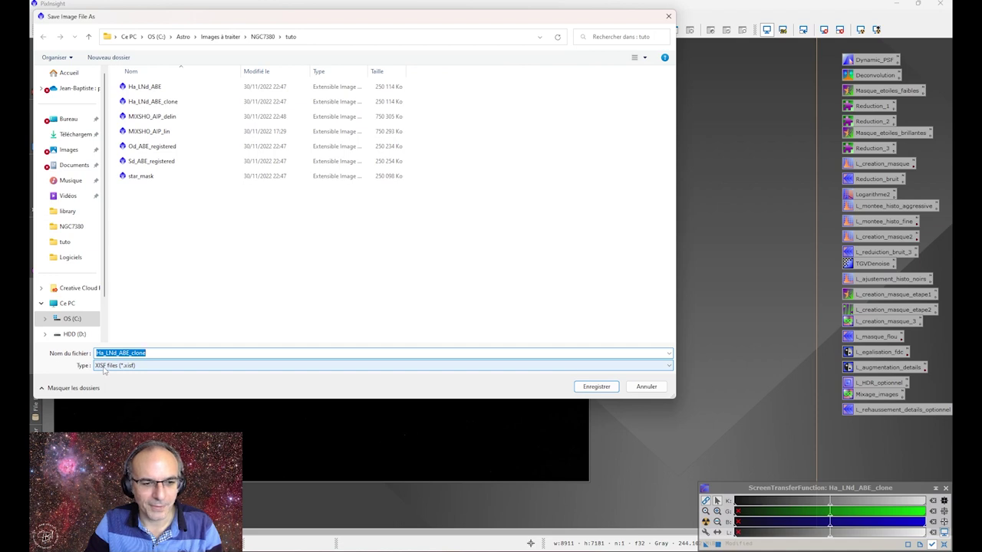
{"action": "left_click", "coordinate": [109, 367]}
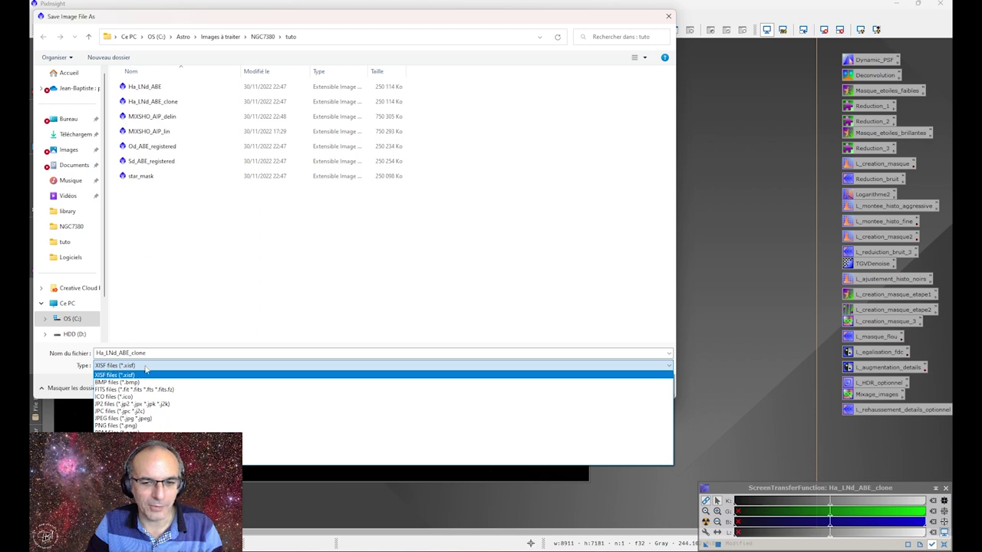
{"action": "left_click", "coordinate": [706, 370]}
{"action": "left_click", "coordinate": [647, 387]}
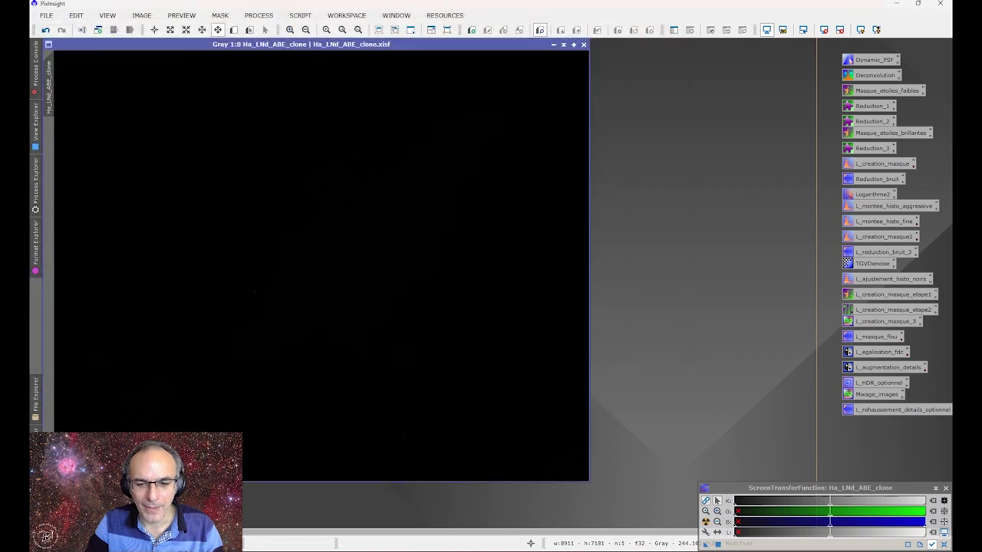
Open Ha_LNd_ABE_clone.png in Photoshop, view at 100% then fit to screen, and return to PixInsight
{"action": "left_click", "coordinate": [475, 549]}
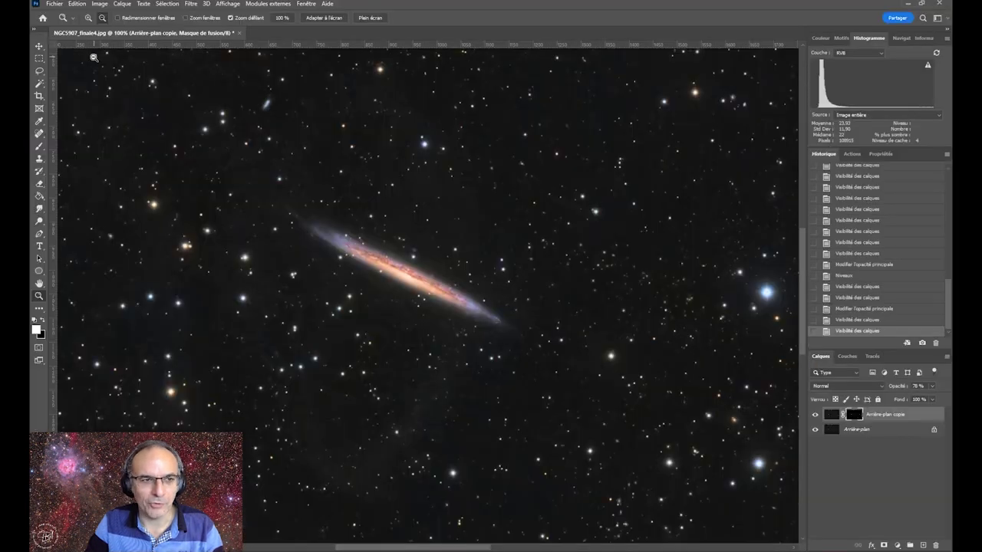
{"action": "left_click", "coordinate": [56, 4]}
{"action": "left_click", "coordinate": [62, 23]}
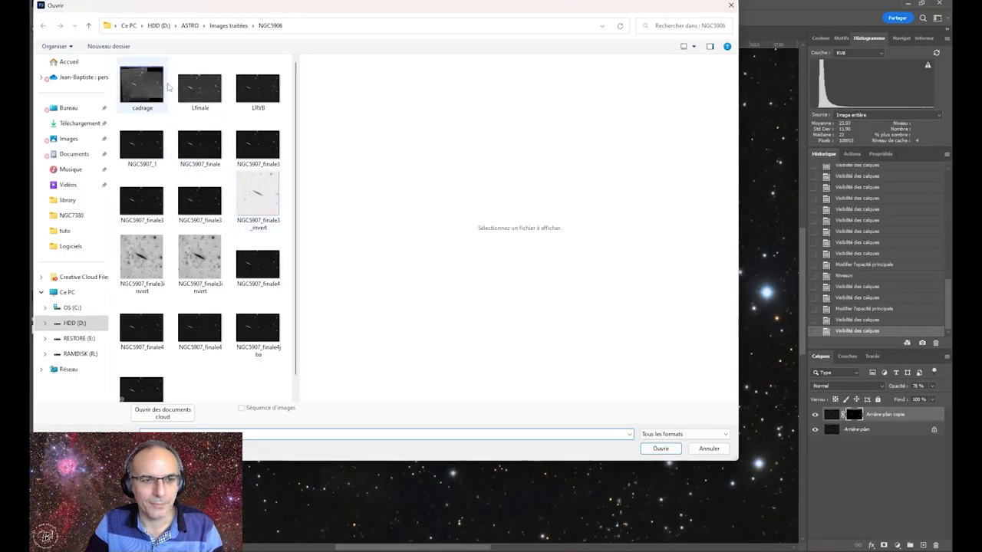
{"action": "left_click", "coordinate": [190, 25]}
{"action": "double_click", "coordinate": [156, 92]}
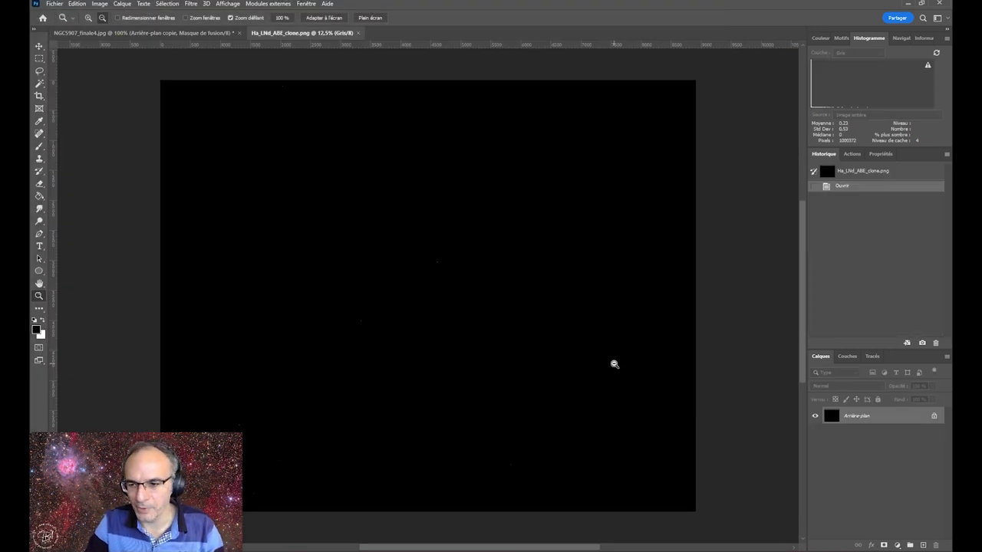
{"action": "left_click", "coordinate": [282, 18]}
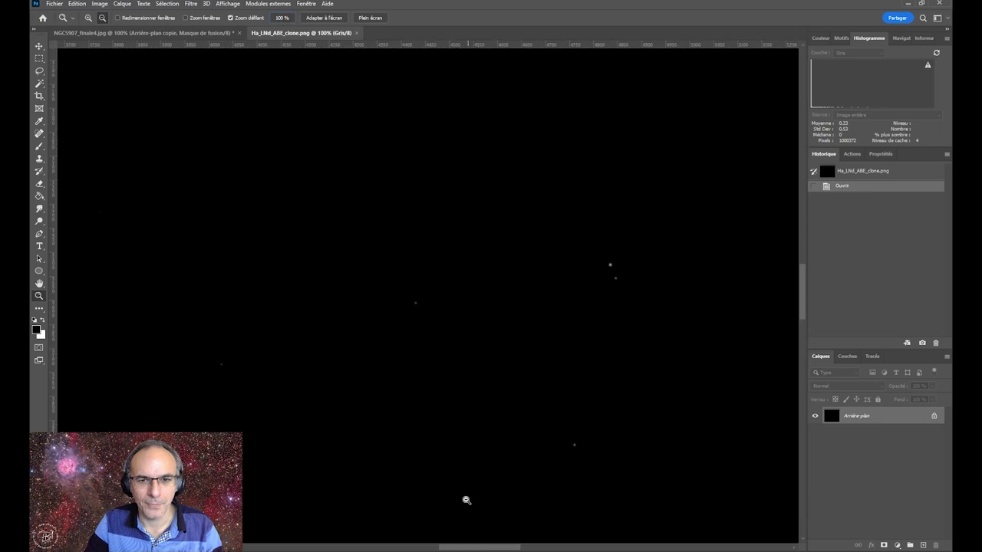
{"action": "left_click", "coordinate": [335, 21]}
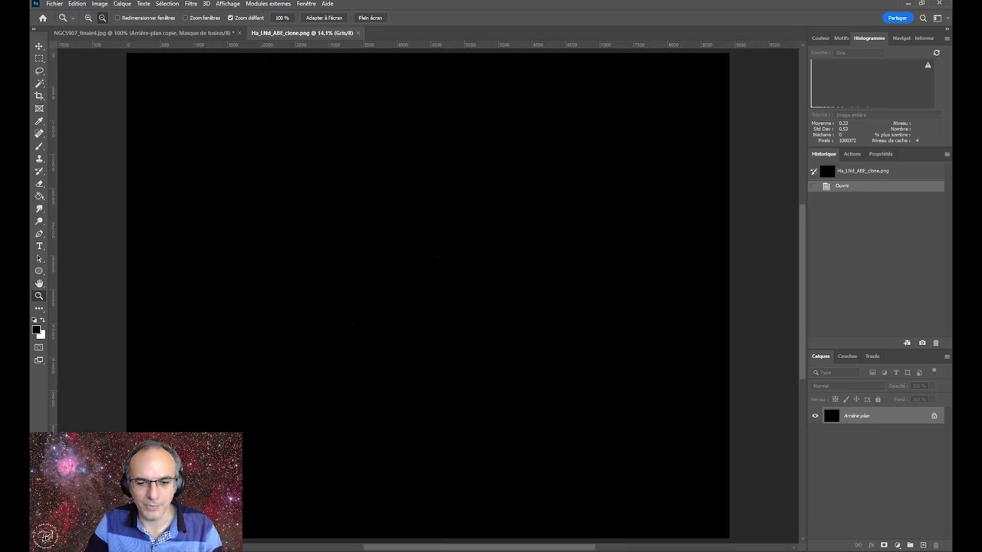
{"action": "key", "text": "alt+Tab"}
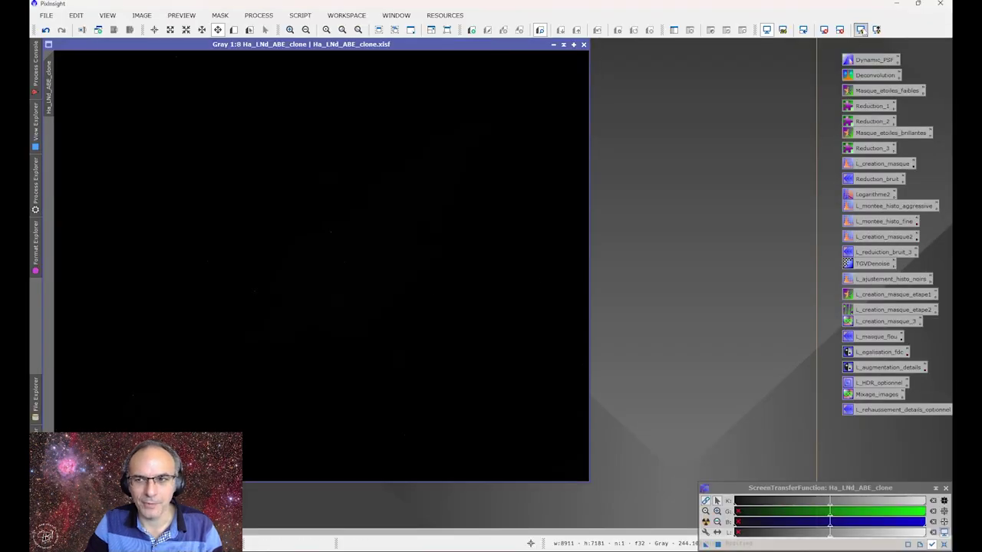
Toggle STF AutoStretch on Ha_LNd_ABE_clone, comparing it with Photoshop's dark PNG
{"action": "left_click", "coordinate": [860, 29]}
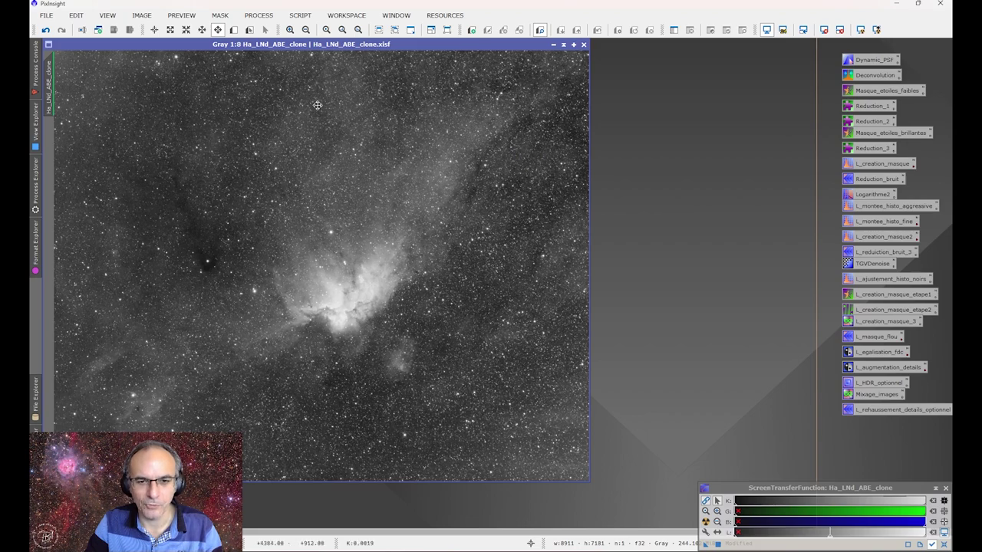
{"action": "left_click", "coordinate": [824, 29]}
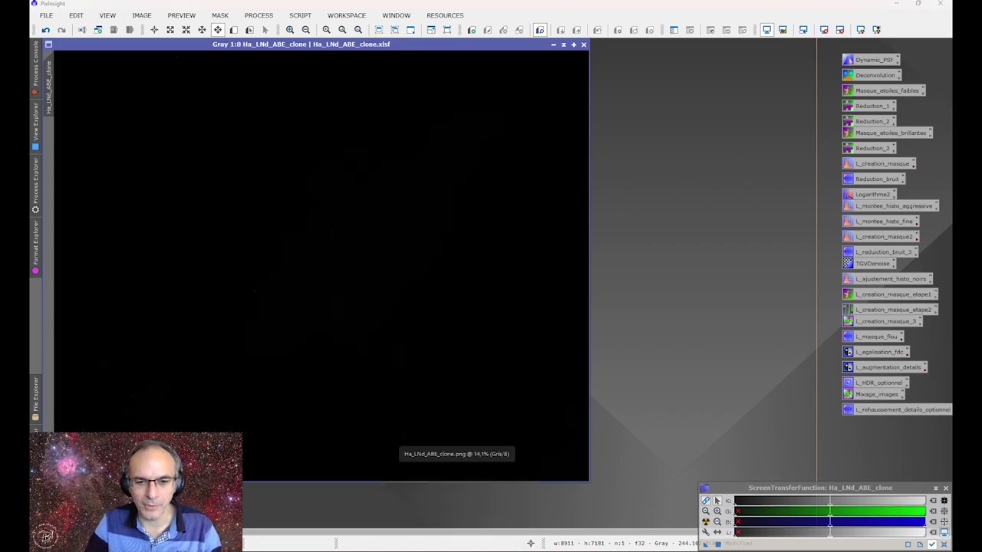
{"action": "left_click", "coordinate": [458, 546]}
{"action": "left_click", "coordinate": [477, 510]}
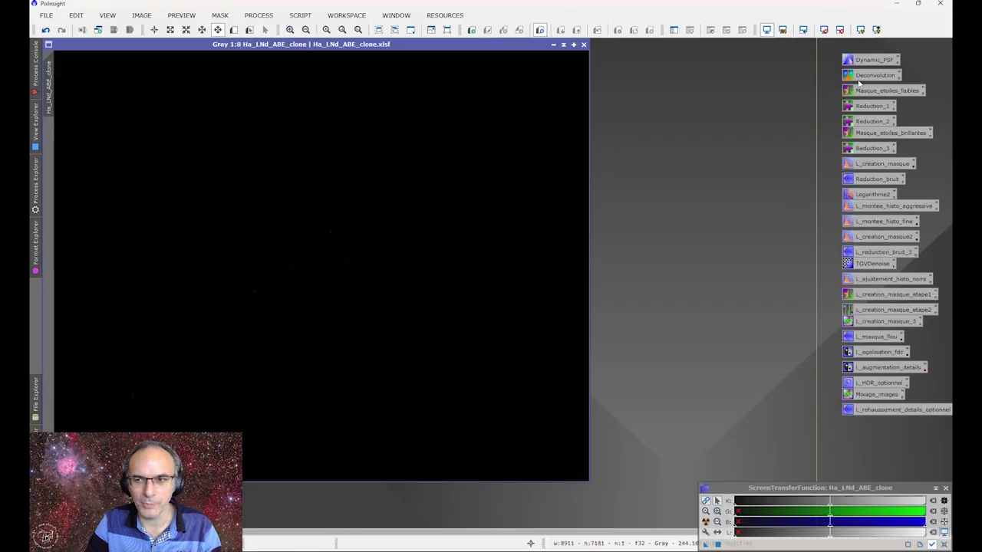
{"action": "left_click", "coordinate": [861, 29]}
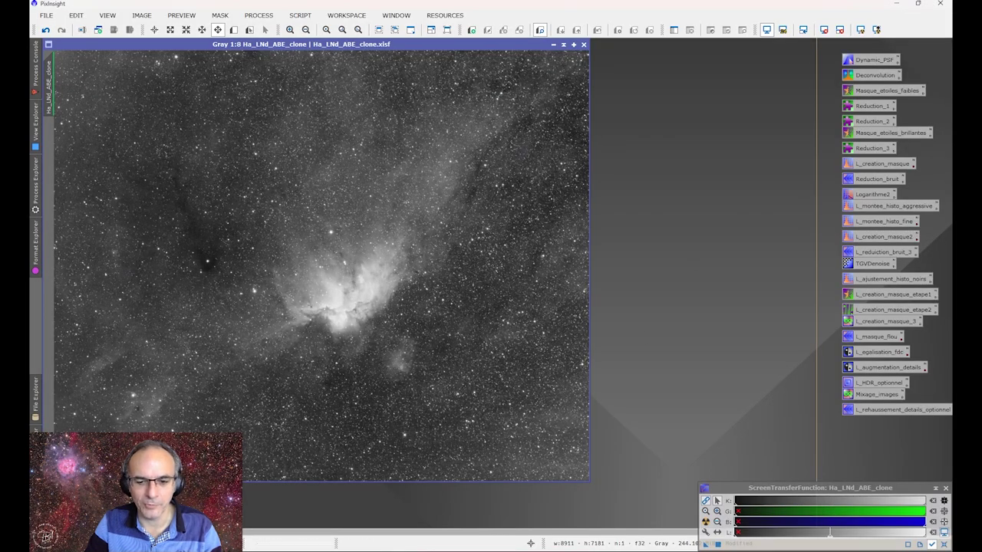
{"action": "key", "text": "alt+Tab"}
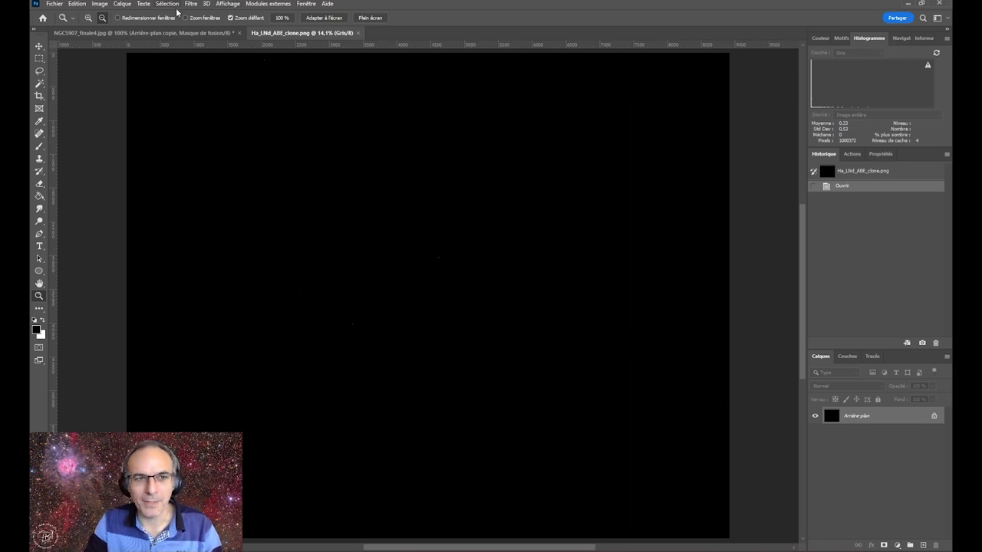
Try Magic Wand selections on the dark PNG's nebula and background, then deselect
{"action": "left_click", "coordinate": [100, 4]}
{"action": "mouse_move", "coordinate": [115, 28]}
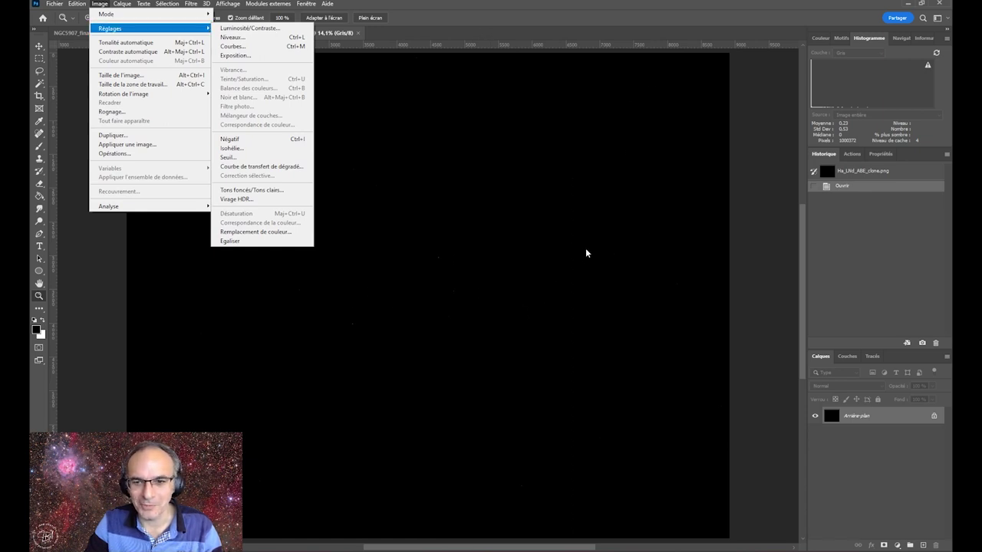
{"action": "left_click", "coordinate": [39, 84]}
{"action": "left_click", "coordinate": [499, 182]}
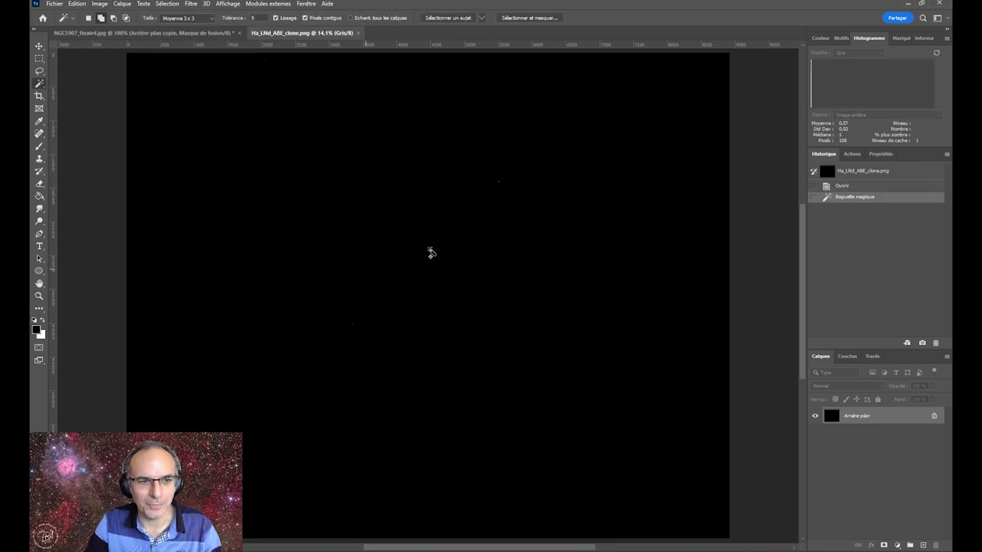
{"action": "left_click", "coordinate": [534, 260]}
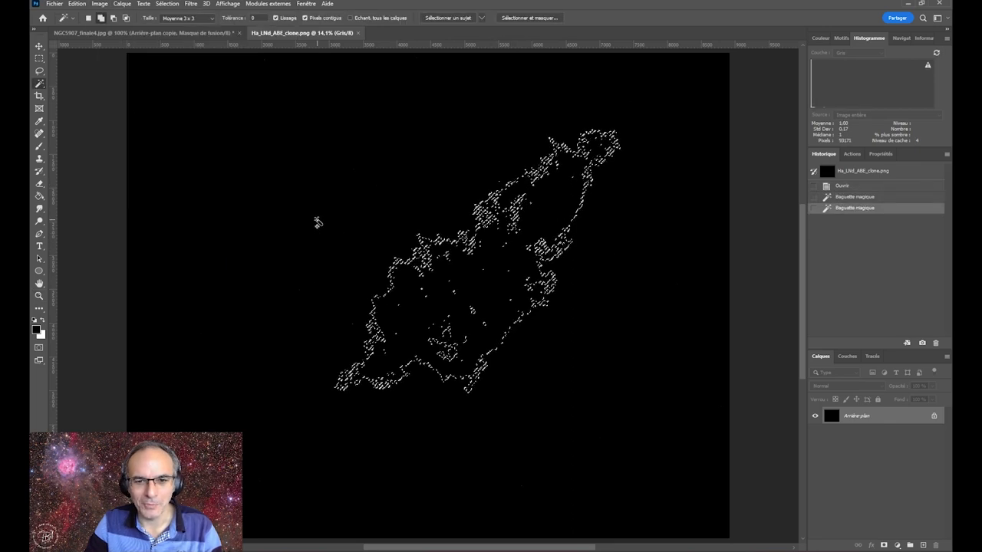
{"action": "left_click", "coordinate": [329, 289]}
{"action": "left_click", "coordinate": [519, 295]}
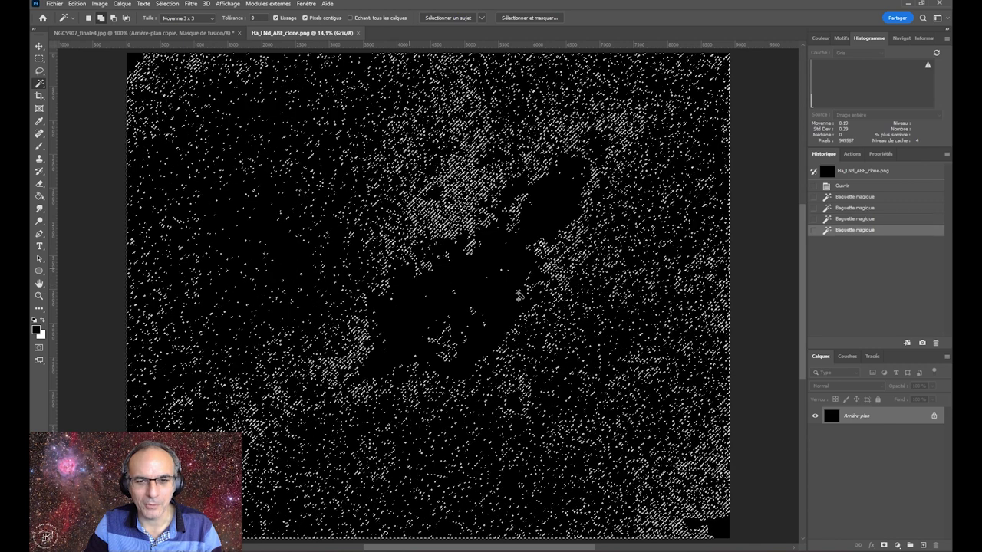
{"action": "key", "text": "ctrl+d"}
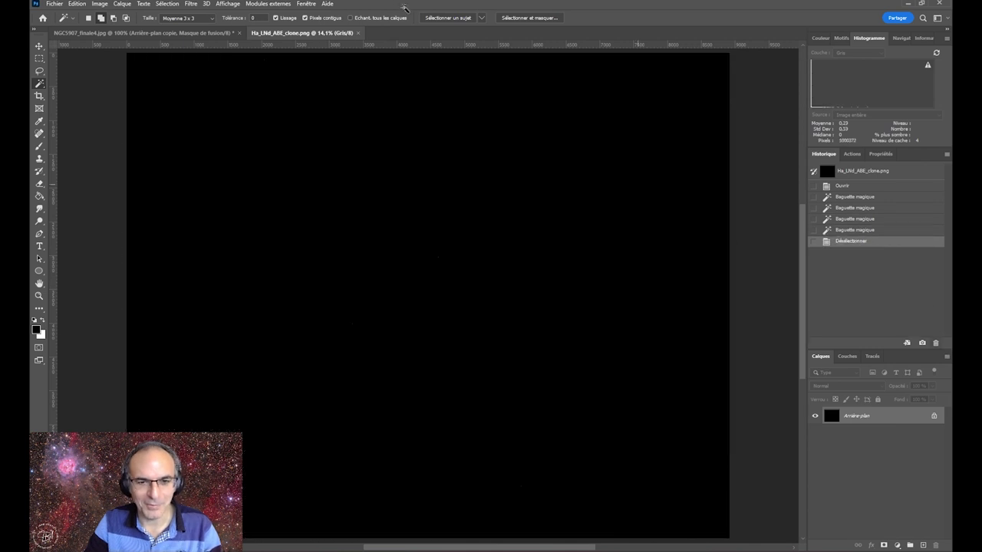
Open Curves and cancel it, then close Ha_LNd_ABE_clone.png
{"action": "left_click", "coordinate": [99, 4]}
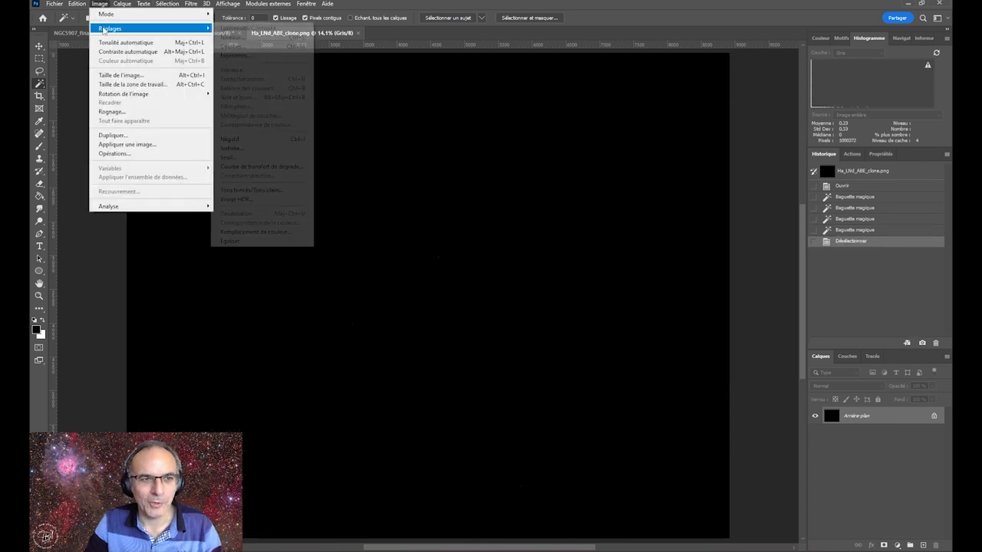
{"action": "left_click", "coordinate": [307, 46]}
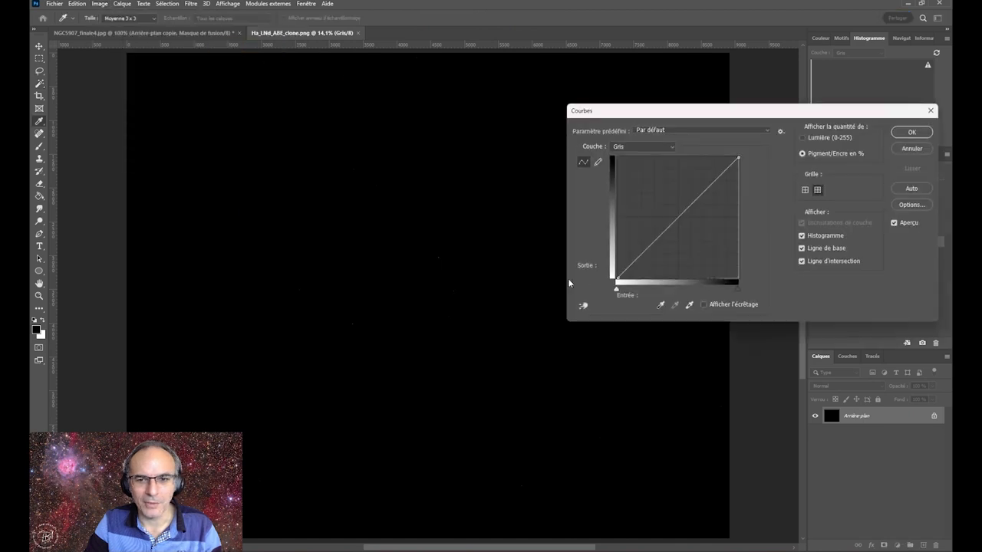
{"action": "key", "text": "Escape"}
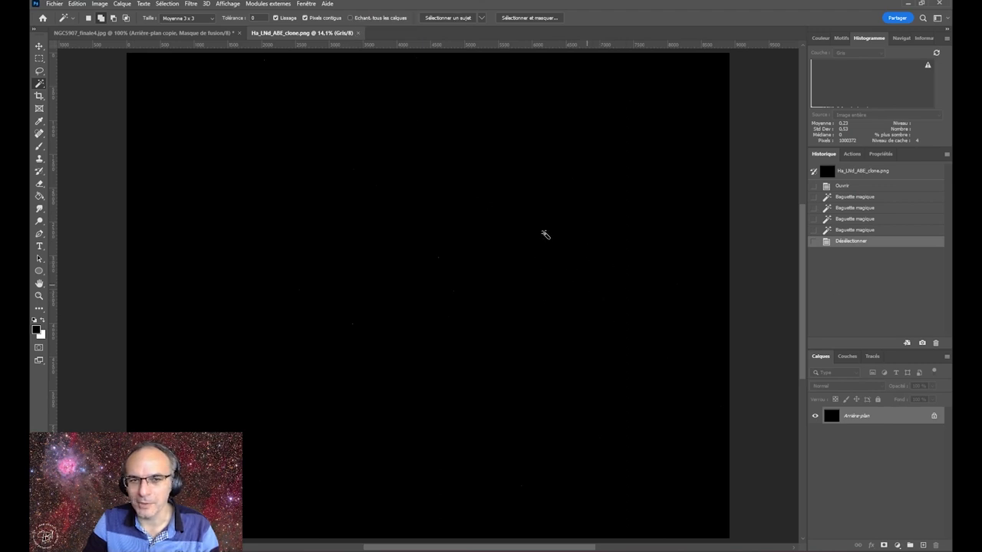
{"action": "left_click", "coordinate": [357, 33]}
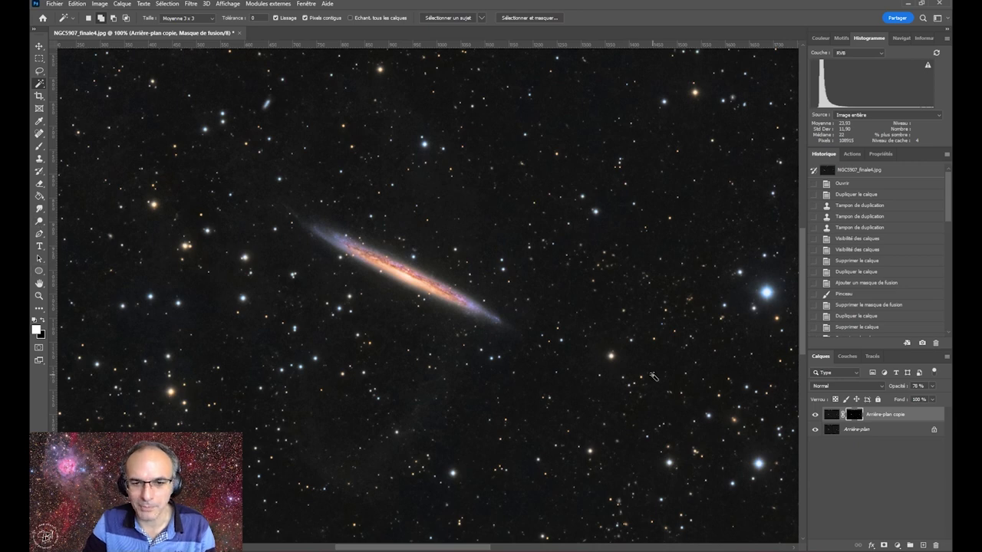
Select the Eyedropper, browse the Astronomy Tools actions, and open Fichier > Automatisation
{"action": "key", "text": "i"}
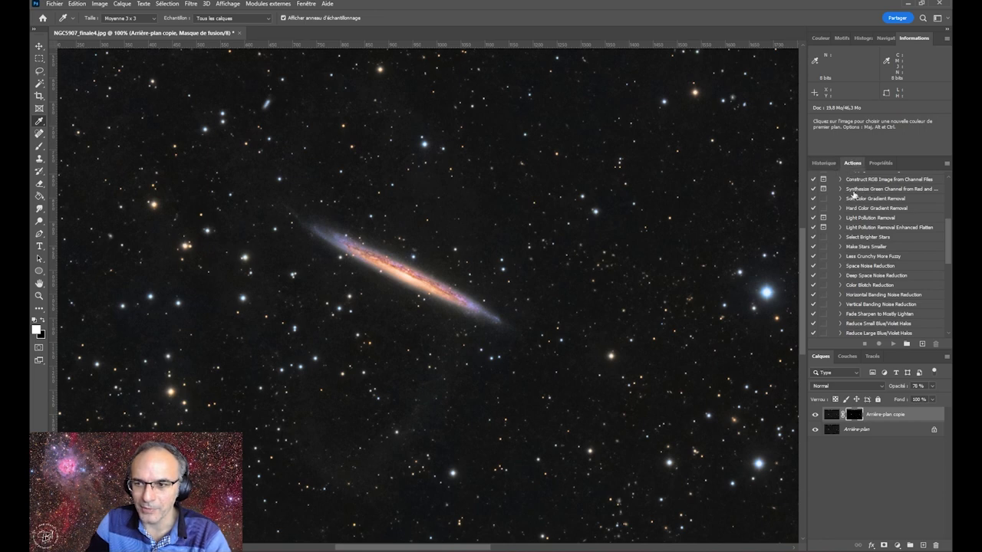
{"action": "scroll", "coordinate": [855, 208], "scroll_direction": "up", "scroll_amount": 1}
{"action": "scroll", "coordinate": [859, 231], "scroll_direction": "up", "scroll_amount": 2}
{"action": "scroll", "coordinate": [863, 254], "scroll_direction": "up", "scroll_amount": 1}
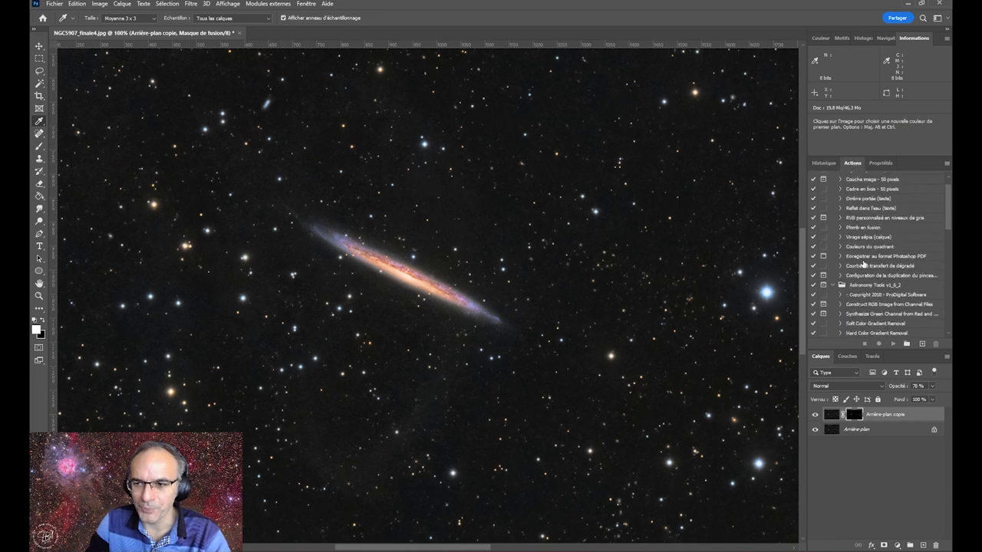
{"action": "scroll", "coordinate": [863, 264], "scroll_direction": "down", "scroll_amount": 2}
{"action": "scroll", "coordinate": [863, 264], "scroll_direction": "down", "scroll_amount": 2}
{"action": "scroll", "coordinate": [863, 264], "scroll_direction": "down", "scroll_amount": 1}
{"action": "scroll", "coordinate": [863, 264], "scroll_direction": "down", "scroll_amount": 2}
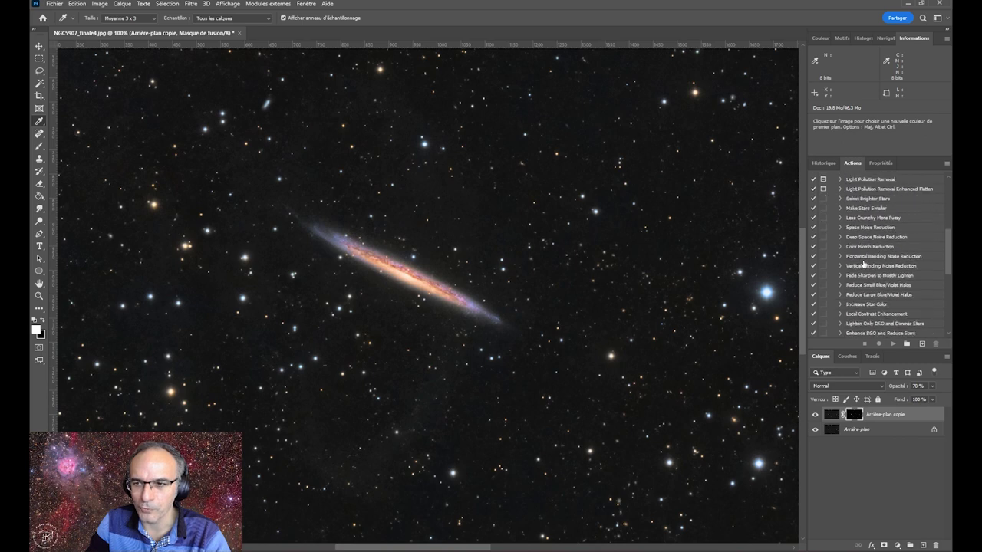
{"action": "scroll", "coordinate": [863, 264], "scroll_direction": "down", "scroll_amount": 2}
{"action": "scroll", "coordinate": [863, 264], "scroll_direction": "down", "scroll_amount": 2}
{"action": "scroll", "coordinate": [863, 263], "scroll_direction": "down", "scroll_amount": 2}
{"action": "scroll", "coordinate": [863, 264], "scroll_direction": "down", "scroll_amount": 1}
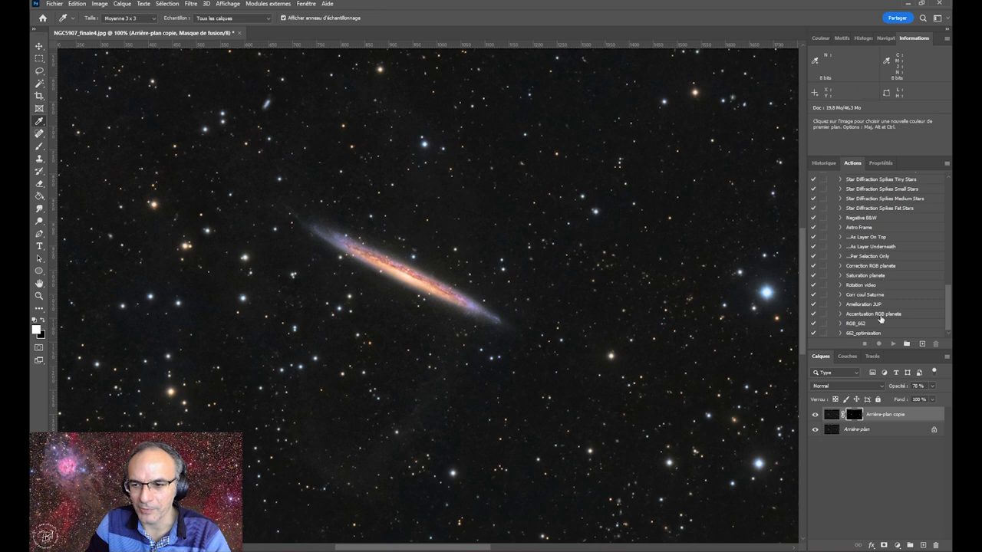
{"action": "left_click", "coordinate": [55, 4]}
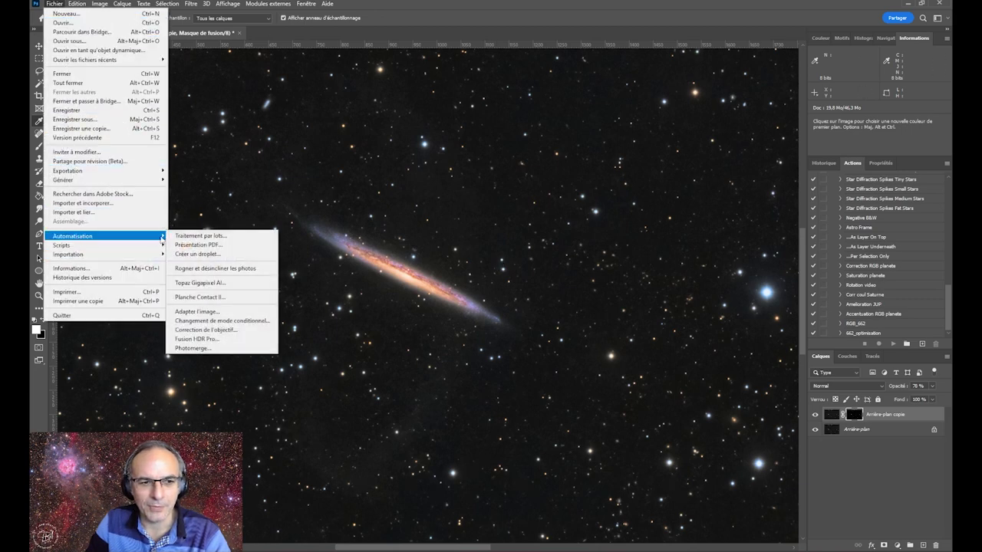
{"action": "mouse_move", "coordinate": [73, 236]}
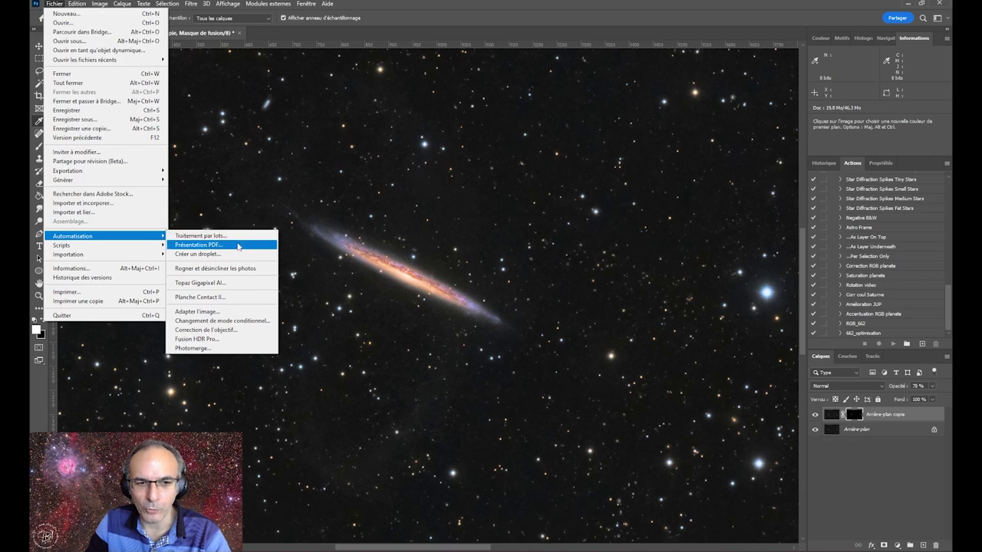
Open the Traitement par lots dialog and cancel it without running the batch
{"action": "left_click", "coordinate": [201, 237]}
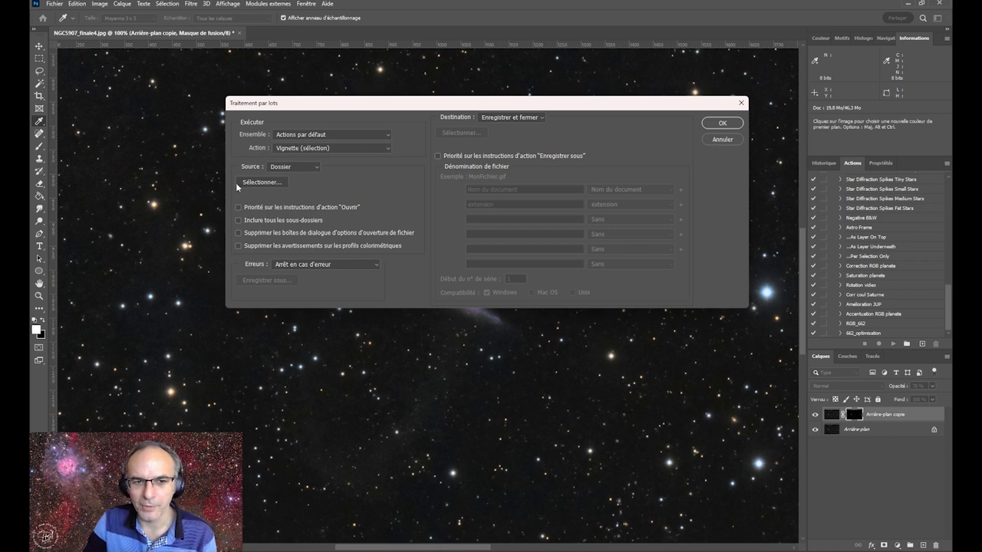
{"action": "left_click", "coordinate": [722, 140]}
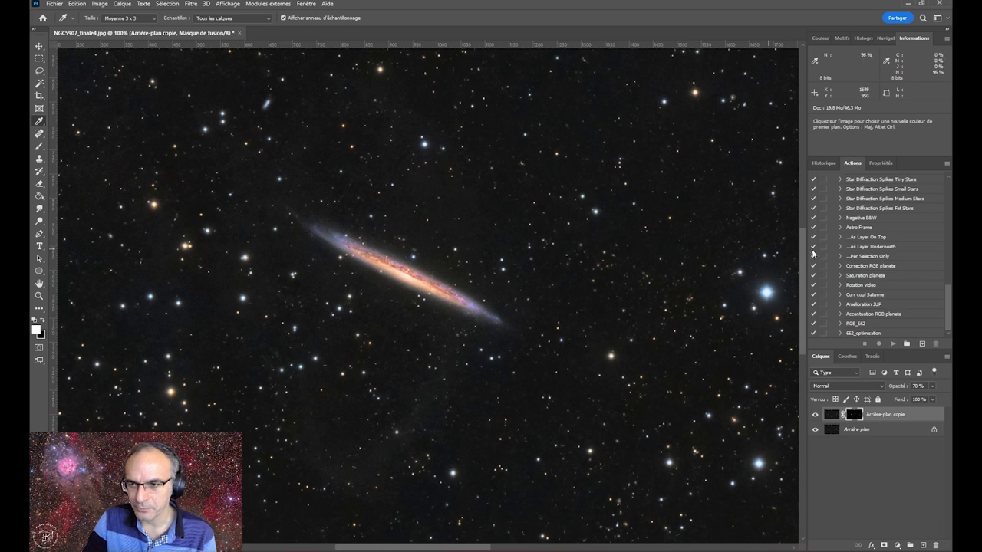
{"action": "scroll", "coordinate": [865, 295], "scroll_direction": "up", "scroll_amount": 2}
{"action": "scroll", "coordinate": [867, 280], "scroll_direction": "up", "scroll_amount": 3}
{"action": "scroll", "coordinate": [867, 277], "scroll_direction": "up", "scroll_amount": 2}
{"action": "scroll", "coordinate": [867, 277], "scroll_direction": "up", "scroll_amount": 1}
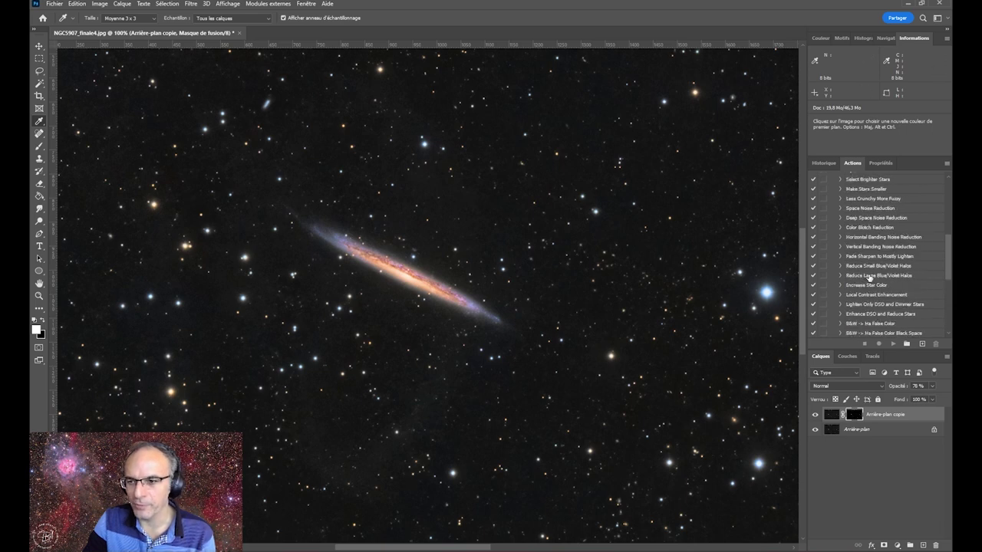
{"action": "scroll", "coordinate": [869, 277], "scroll_direction": "up", "scroll_amount": 2}
{"action": "scroll", "coordinate": [869, 277], "scroll_direction": "up", "scroll_amount": 1}
{"action": "scroll", "coordinate": [869, 277], "scroll_direction": "up", "scroll_amount": 1}
{"action": "scroll", "coordinate": [869, 277], "scroll_direction": "up", "scroll_amount": 1}
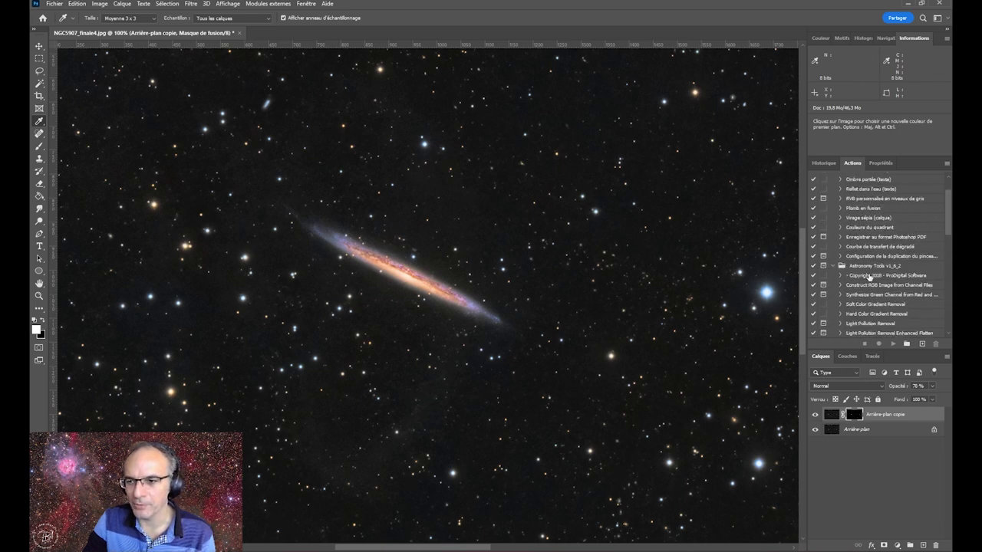
{"action": "scroll", "coordinate": [869, 277], "scroll_direction": "up", "scroll_amount": 2}
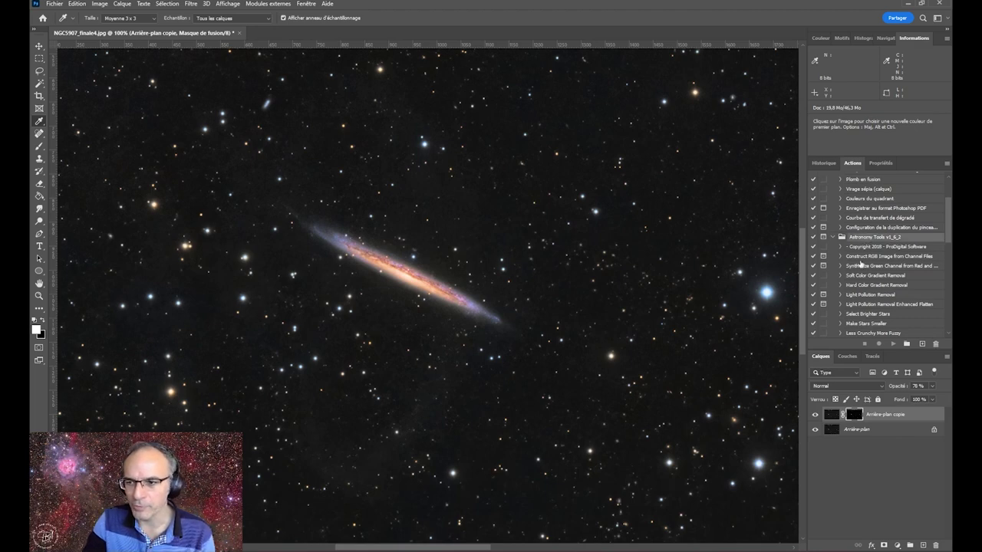
{"action": "scroll", "coordinate": [858, 296], "scroll_direction": "down", "scroll_amount": 1}
{"action": "scroll", "coordinate": [859, 297], "scroll_direction": "down", "scroll_amount": 1}
{"action": "scroll", "coordinate": [858, 297], "scroll_direction": "down", "scroll_amount": 2}
{"action": "scroll", "coordinate": [858, 297], "scroll_direction": "down", "scroll_amount": 1}
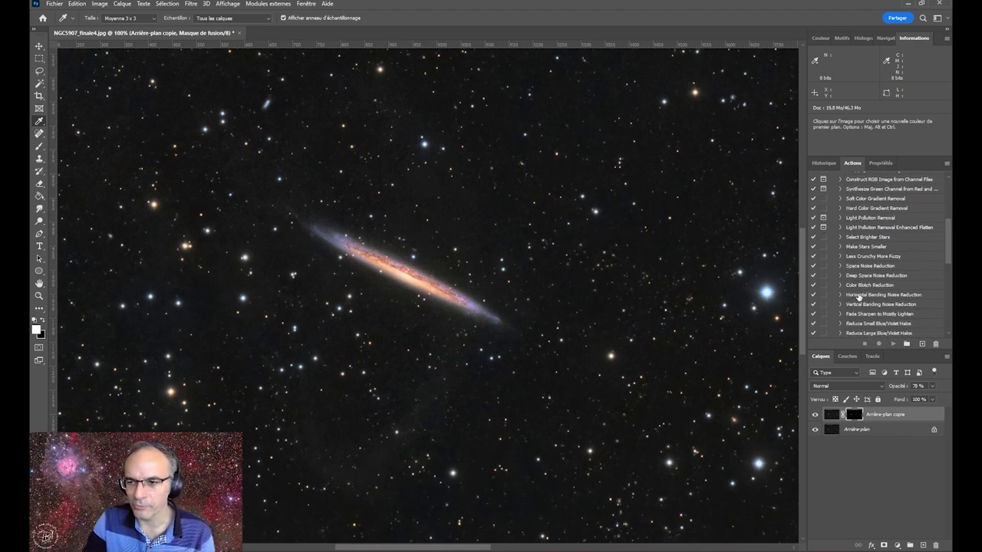
{"action": "scroll", "coordinate": [858, 297], "scroll_direction": "down", "scroll_amount": 1}
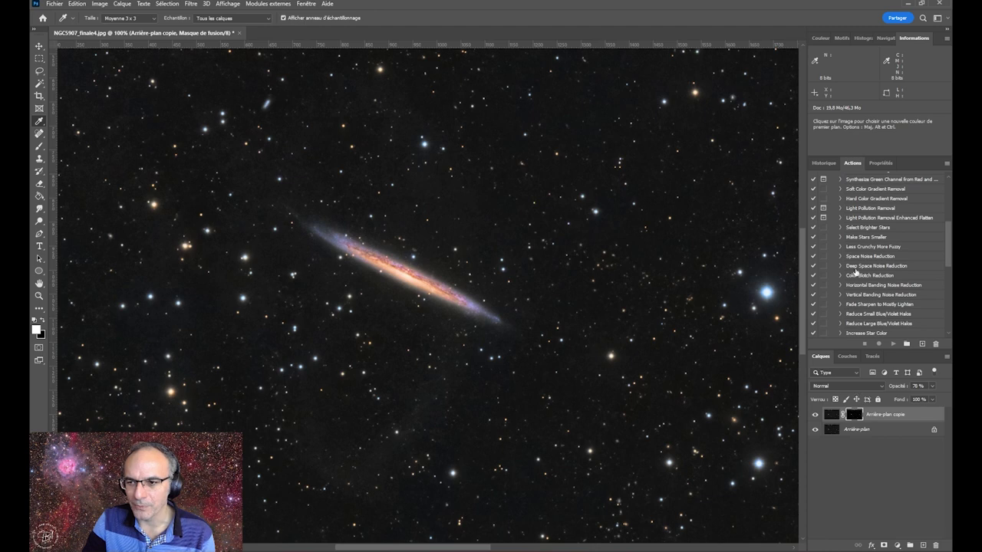
{"action": "scroll", "coordinate": [855, 273], "scroll_direction": "up", "scroll_amount": 2}
{"action": "scroll", "coordinate": [855, 273], "scroll_direction": "up", "scroll_amount": 1}
{"action": "scroll", "coordinate": [856, 272], "scroll_direction": "up", "scroll_amount": 2}
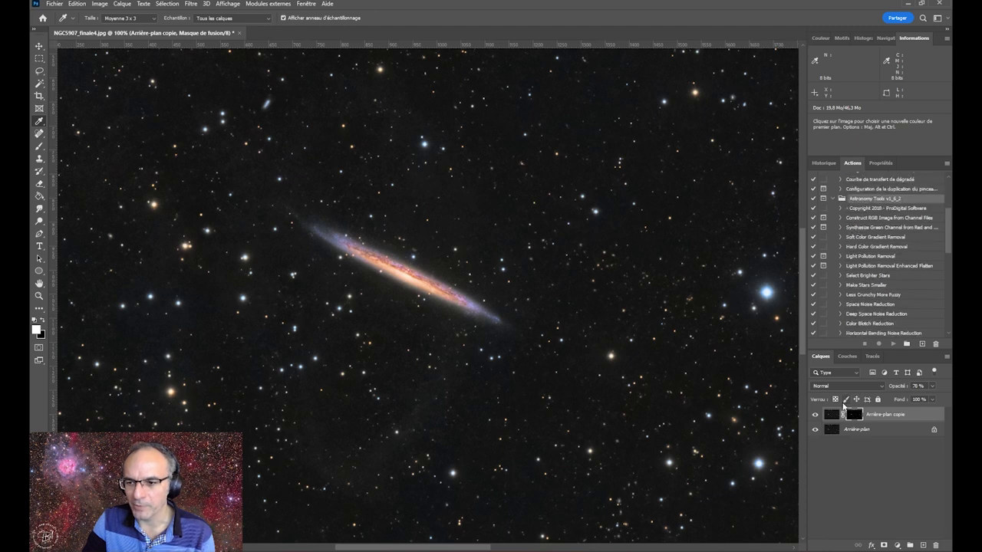
Delete the old masked copy, run Make Stars Smaller, and toggle the new layer to compare
{"action": "mouse_move", "coordinate": [874, 419]}
{"action": "left_mouse_down"}
{"action": "mouse_move", "coordinate": [926, 475]}
{"action": "mouse_move", "coordinate": [935, 545]}
{"action": "left_mouse_up"}
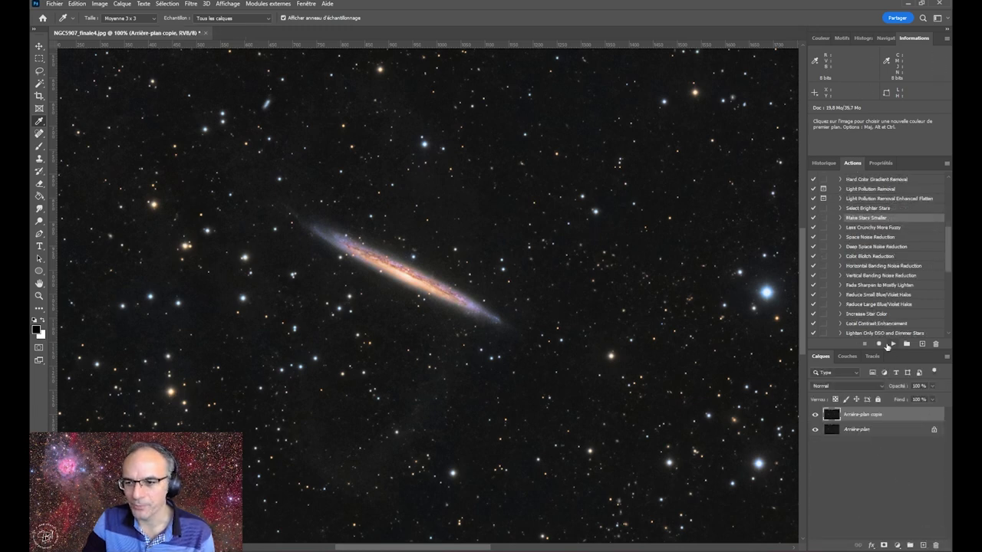
{"action": "left_click", "coordinate": [887, 345]}
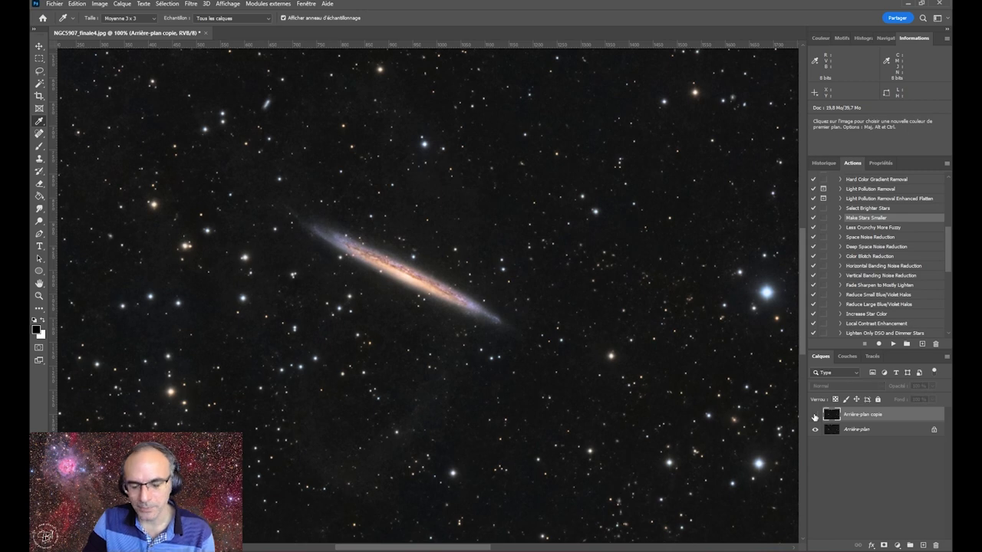
{"action": "left_click", "coordinate": [815, 415]}
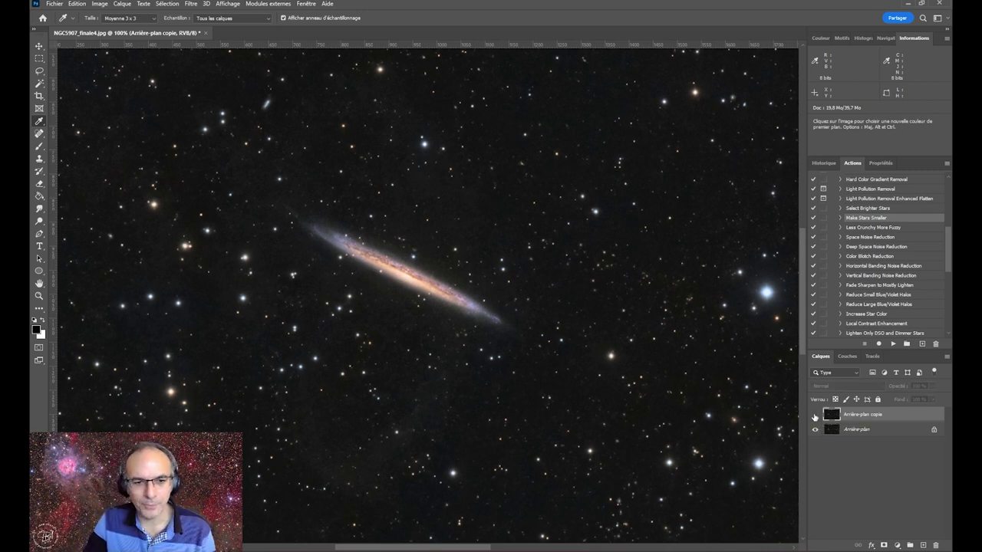
{"action": "left_click", "coordinate": [815, 415]}
{"action": "left_click", "coordinate": [815, 415]}
{"action": "left_click", "coordinate": [815, 415]}
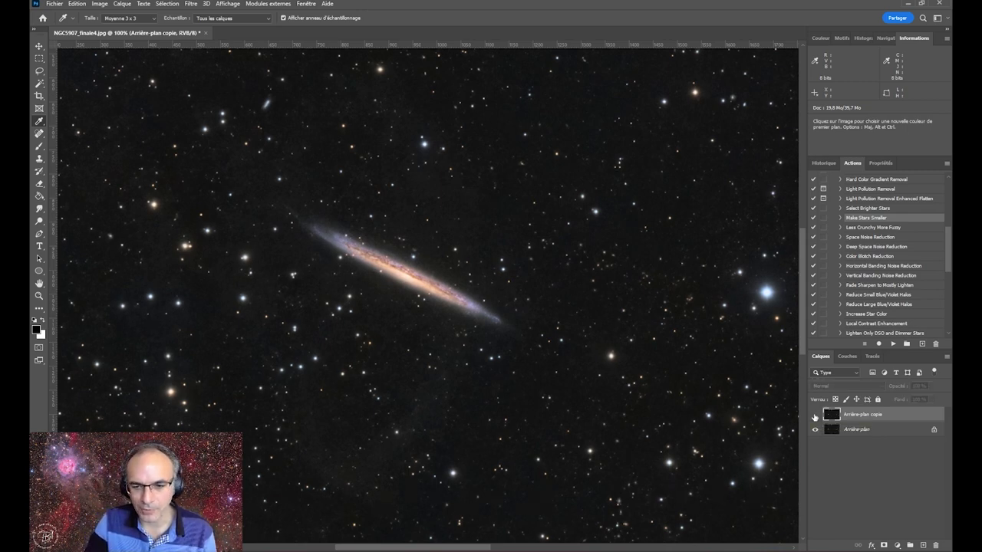
{"action": "left_click", "coordinate": [814, 415]}
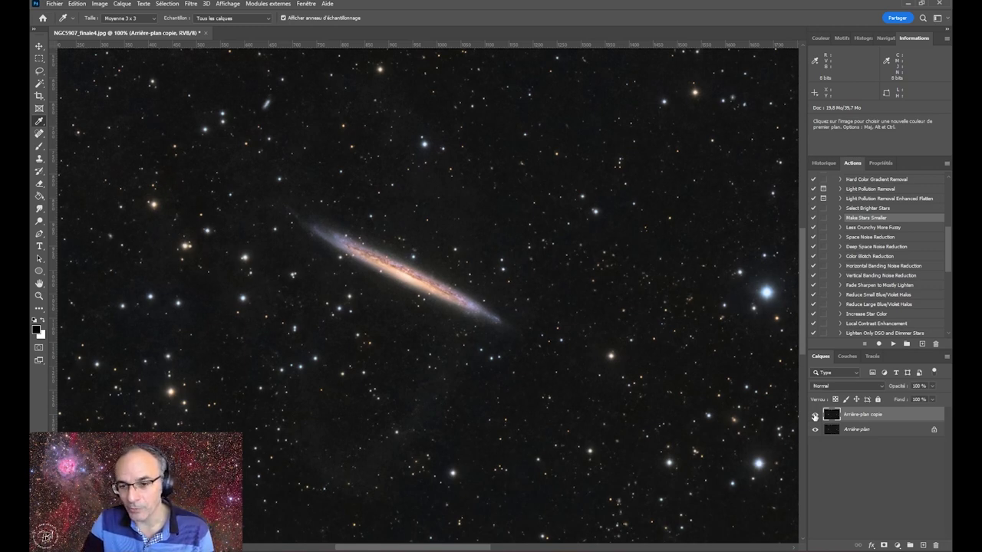
{"action": "left_click", "coordinate": [815, 416]}
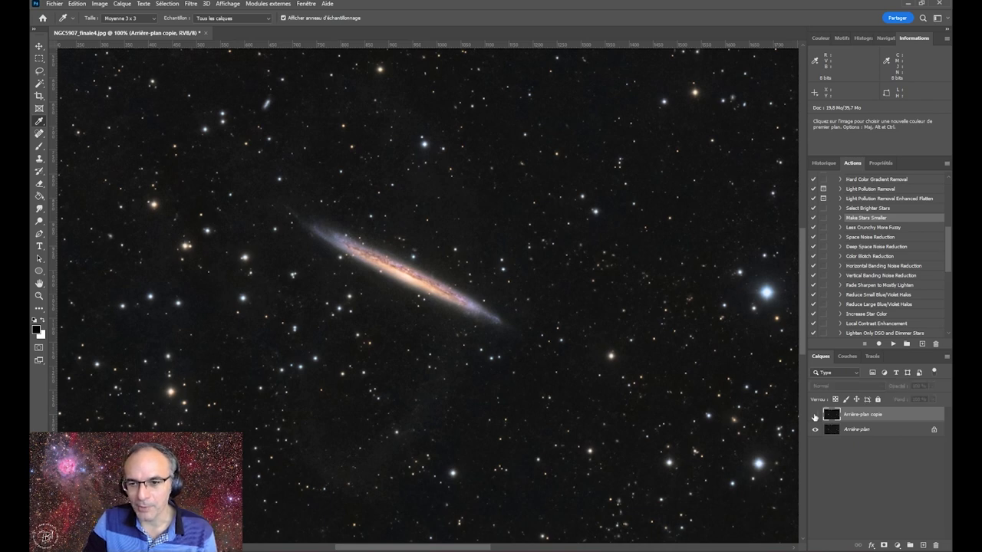
{"action": "left_click", "coordinate": [815, 416]}
Test the Make Stars Smaller layer at opacity down to 29%, then delete it
{"action": "left_click", "coordinate": [815, 416]}
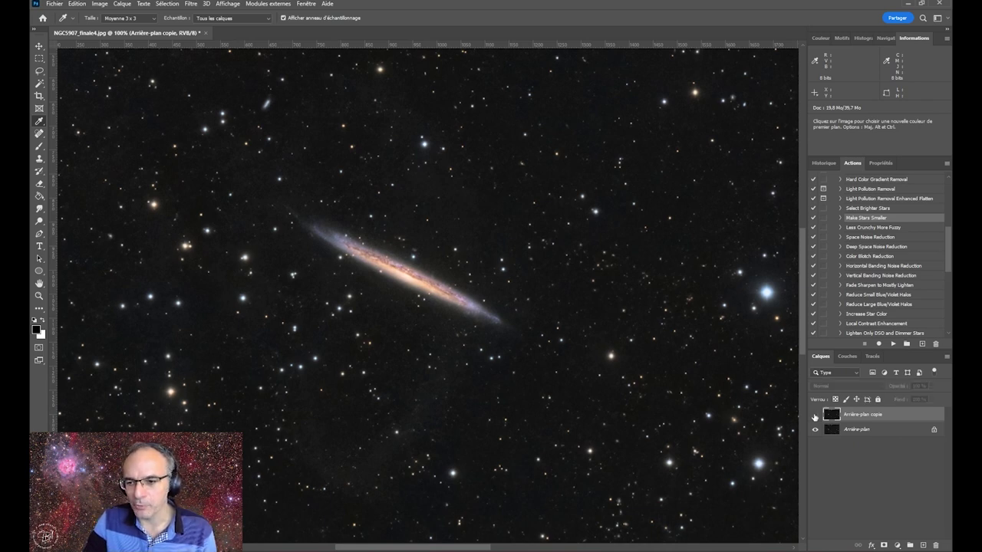
{"action": "left_click", "coordinate": [934, 385]}
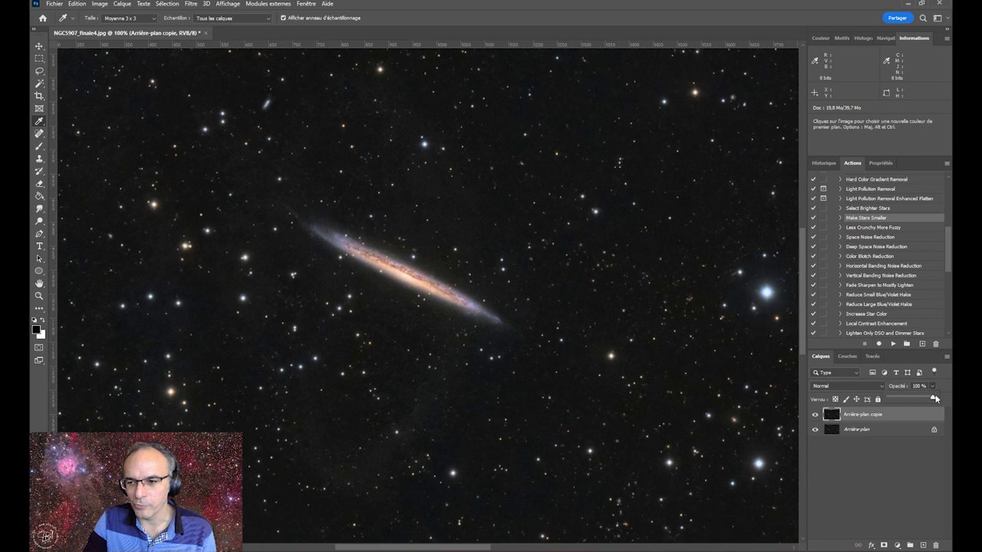
{"action": "mouse_move", "coordinate": [934, 399]}
{"action": "left_mouse_down"}
{"action": "mouse_move", "coordinate": [886, 395]}
{"action": "mouse_move", "coordinate": [933, 396]}
{"action": "mouse_move", "coordinate": [903, 399]}
{"action": "left_mouse_up"}
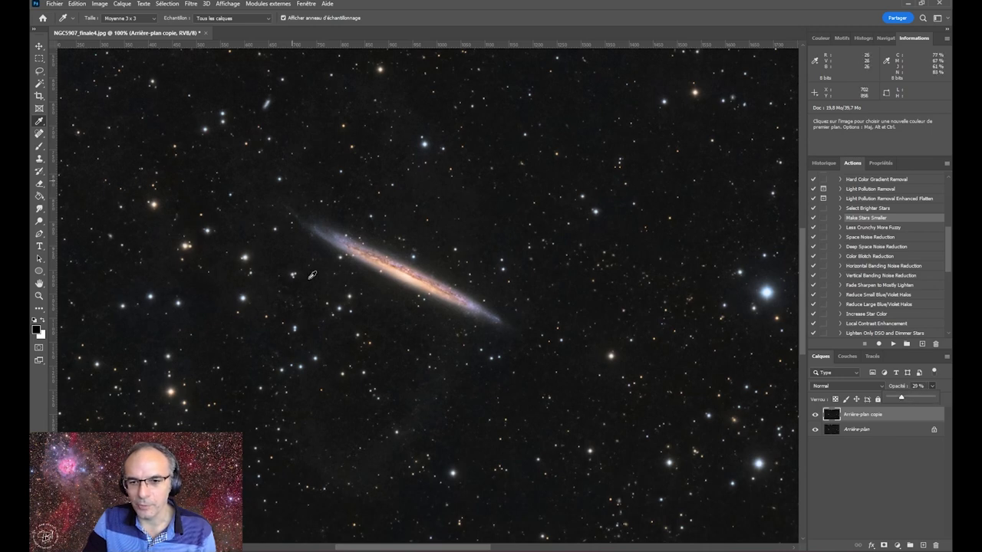
{"action": "left_click", "coordinate": [869, 416]}
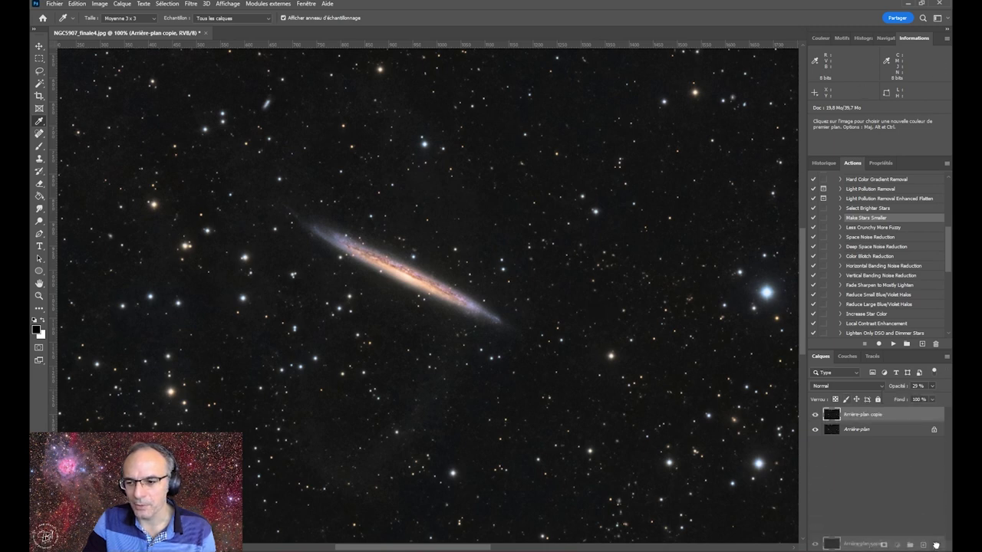
{"action": "mouse_move", "coordinate": [869, 416]}
{"action": "left_mouse_down"}
{"action": "mouse_move", "coordinate": [935, 543]}
{"action": "mouse_move", "coordinate": [921, 543]}
{"action": "left_mouse_up"}
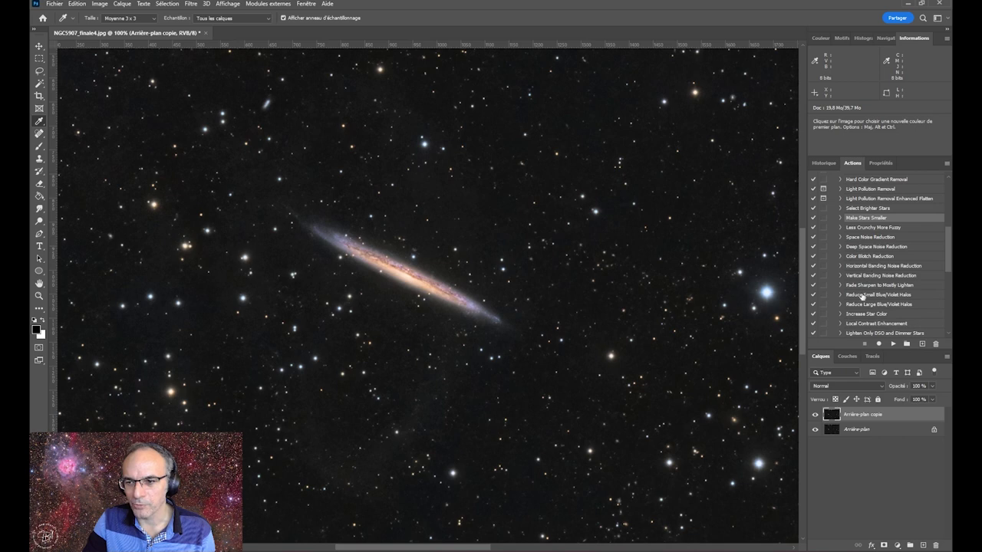
{"action": "left_click", "coordinate": [855, 323]}
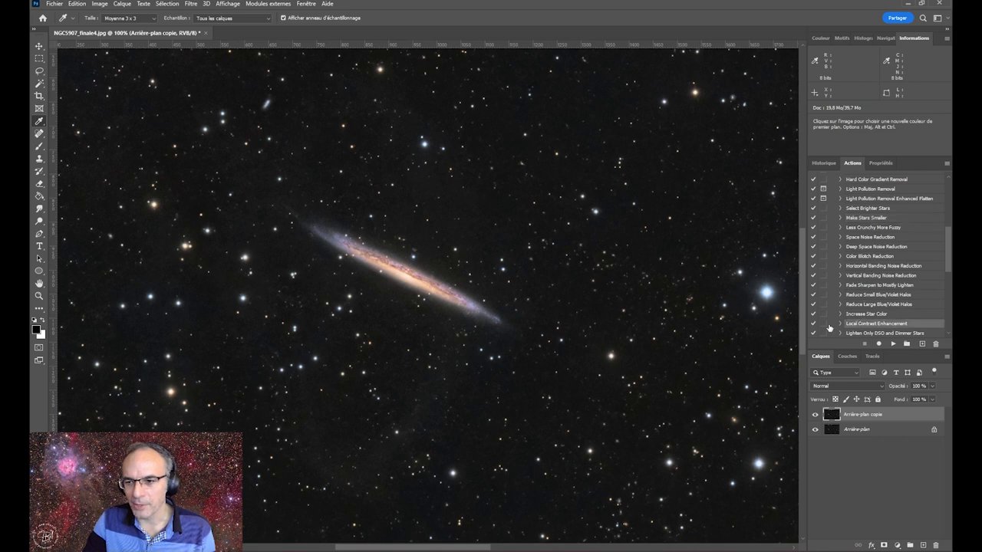
Run Local Contrast Enhancement and compare it zoomed in on the spiral galaxy
{"action": "left_click", "coordinate": [893, 344]}
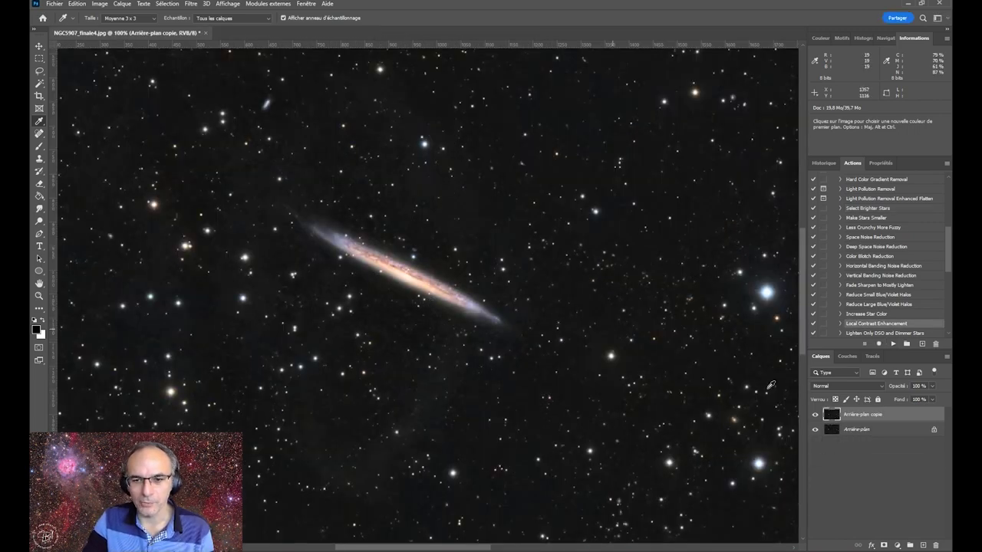
{"action": "left_click", "coordinate": [816, 415]}
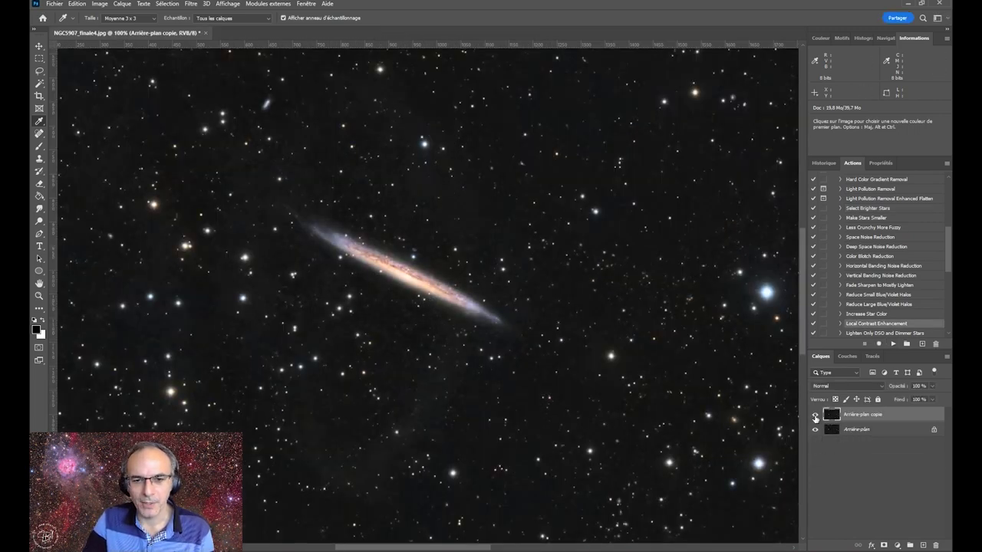
{"action": "key", "text": "z"}
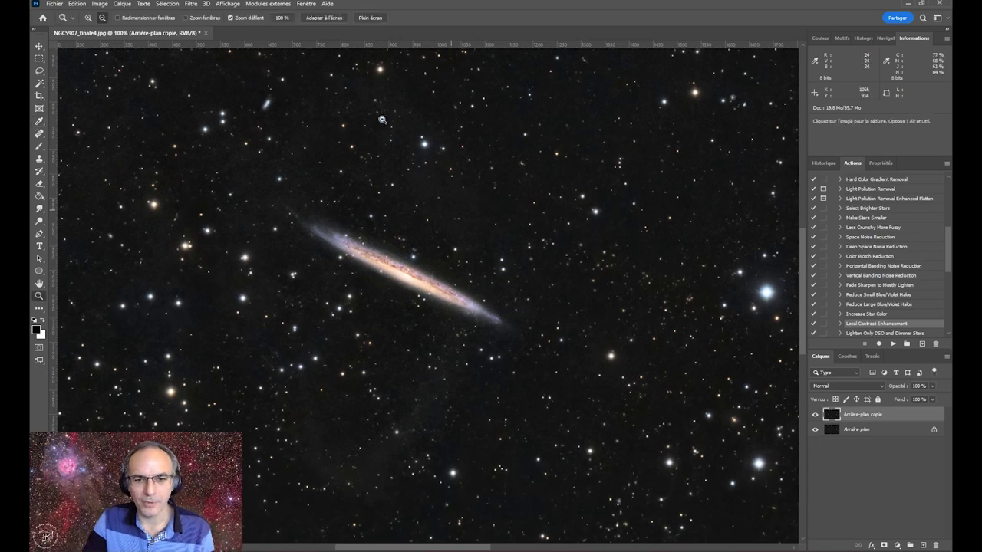
{"action": "left_click", "coordinate": [323, 17]}
{"action": "left_click_drag", "start_coordinate": [698, 250], "coordinate": [768, 253]}
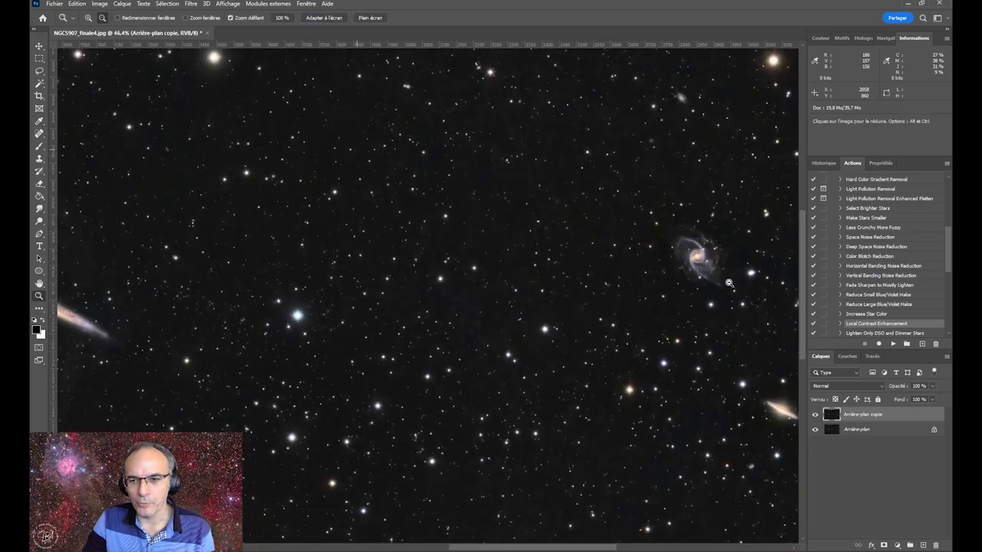
{"action": "left_click", "coordinate": [814, 415]}
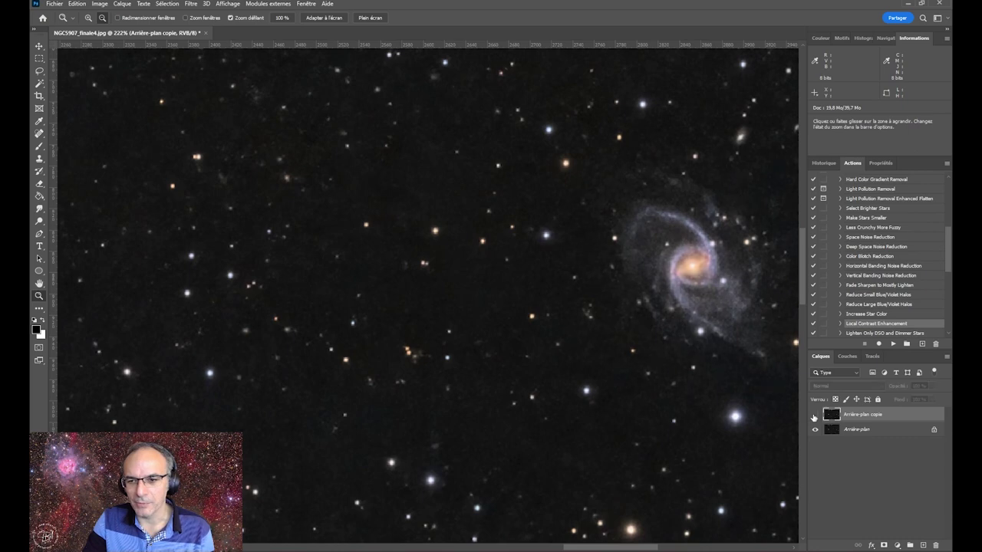
{"action": "left_click", "coordinate": [815, 415]}
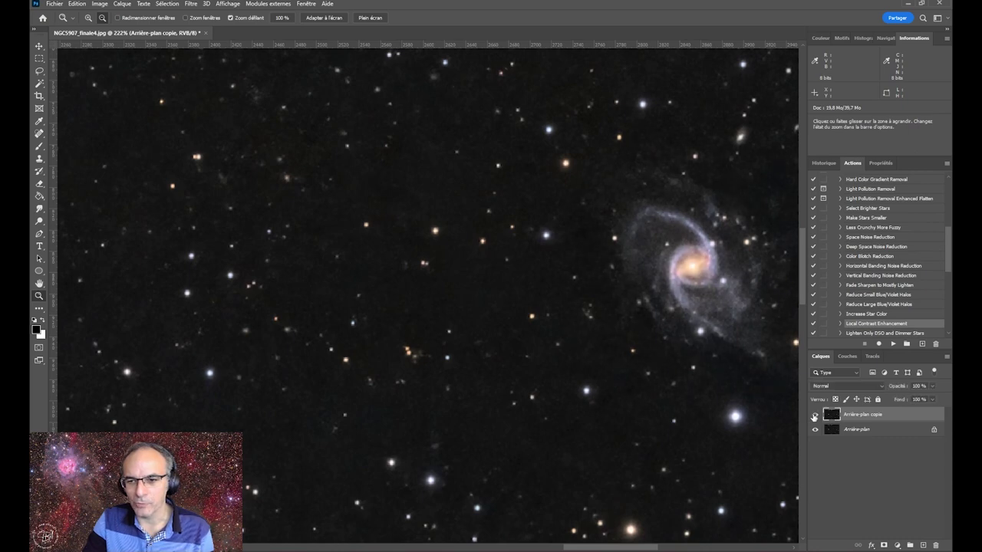
{"action": "left_click", "coordinate": [814, 415]}
{"action": "left_click", "coordinate": [815, 415]}
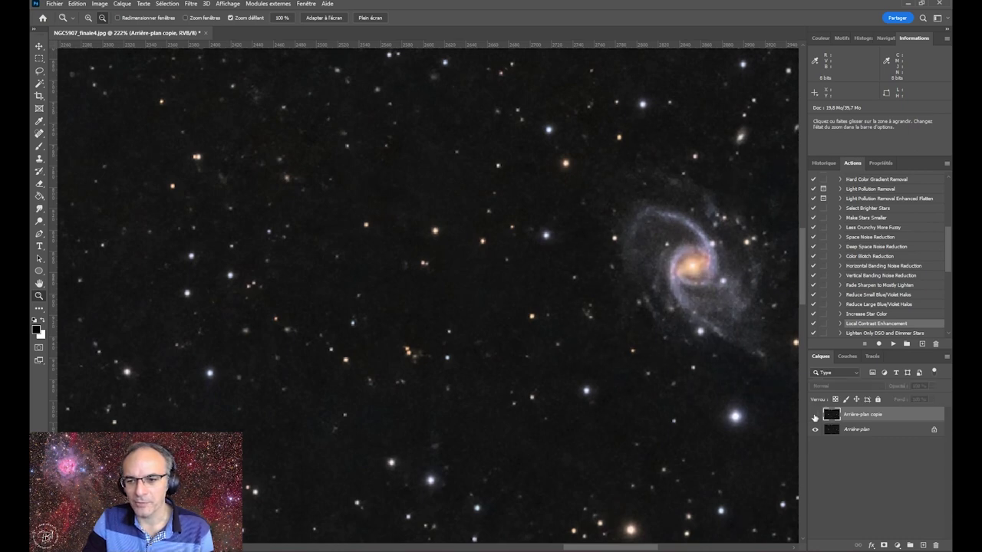
Compare the enhancement on the full field and edge-on NGC5907, leaving the layer hidden
{"action": "left_click", "coordinate": [319, 17]}
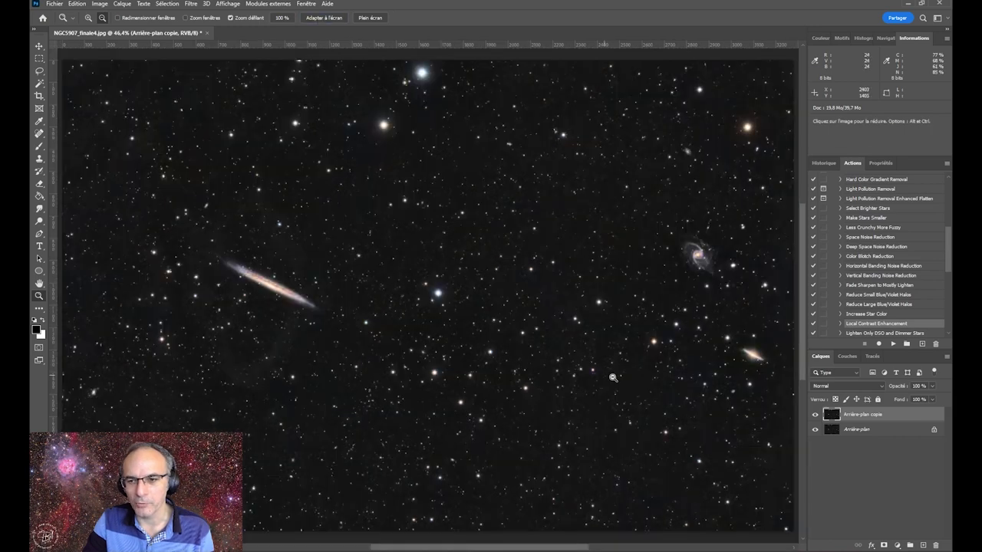
{"action": "left_click", "coordinate": [815, 415]}
{"action": "left_click_drag", "start_coordinate": [264, 288], "coordinate": [327, 322]}
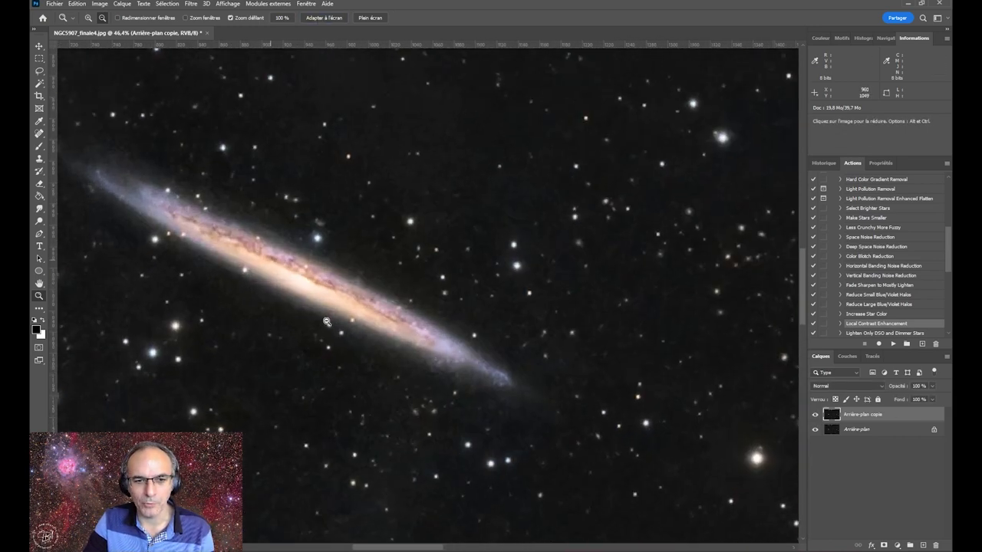
{"action": "left_click", "coordinate": [816, 415]}
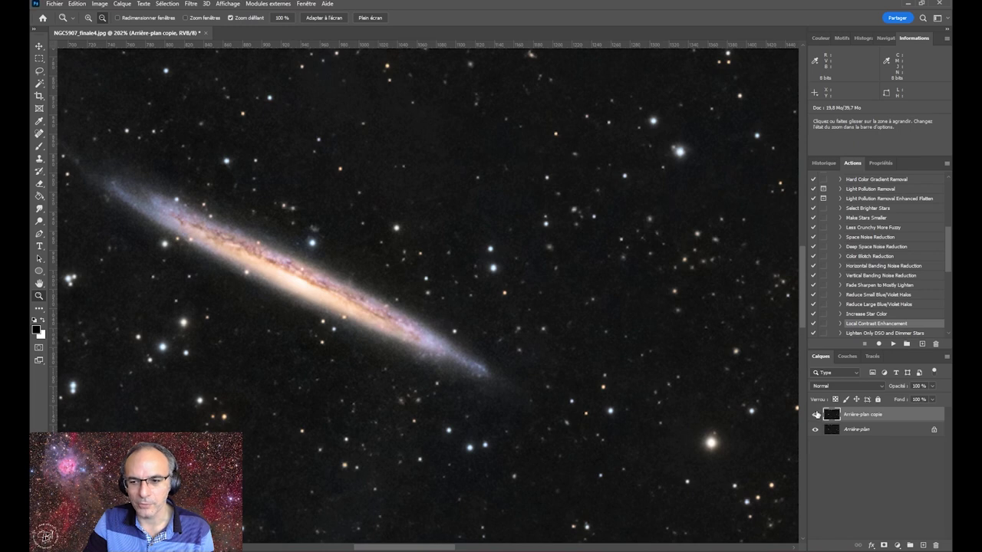
{"action": "left_click", "coordinate": [815, 415]}
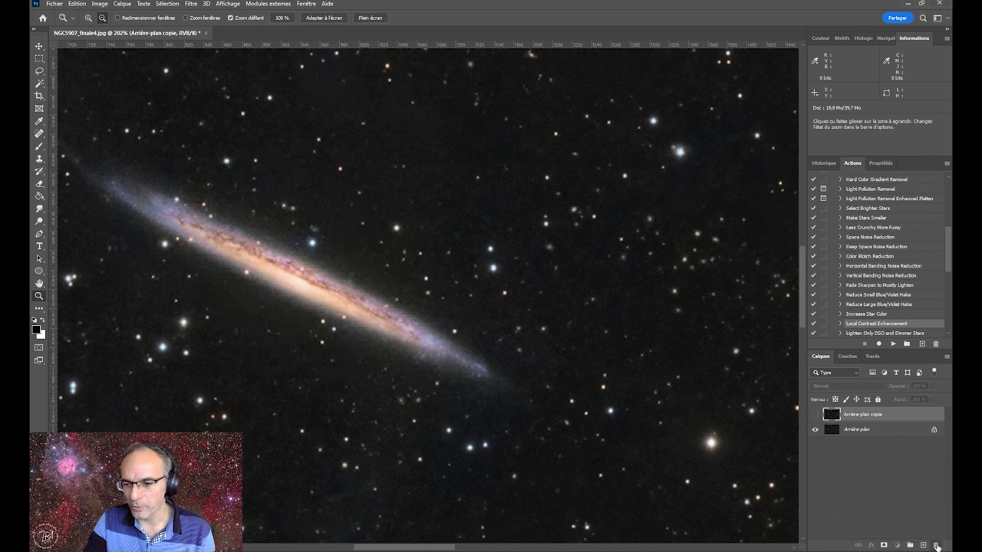
Delete the hidden enhancement layer, fit the star field, and select Lighten Only DSO and Dimmer Stars
{"action": "left_click", "coordinate": [936, 547]}
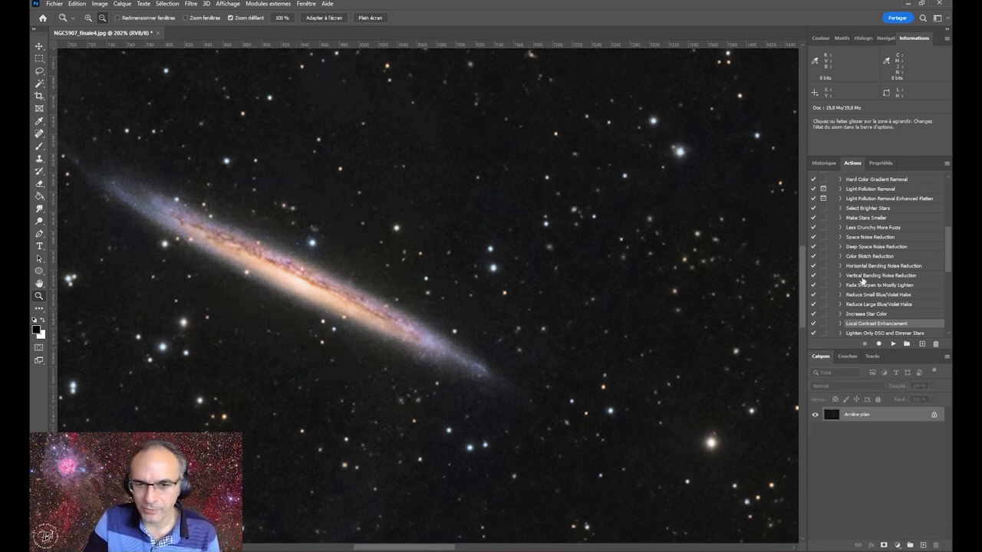
{"action": "left_click", "coordinate": [323, 18]}
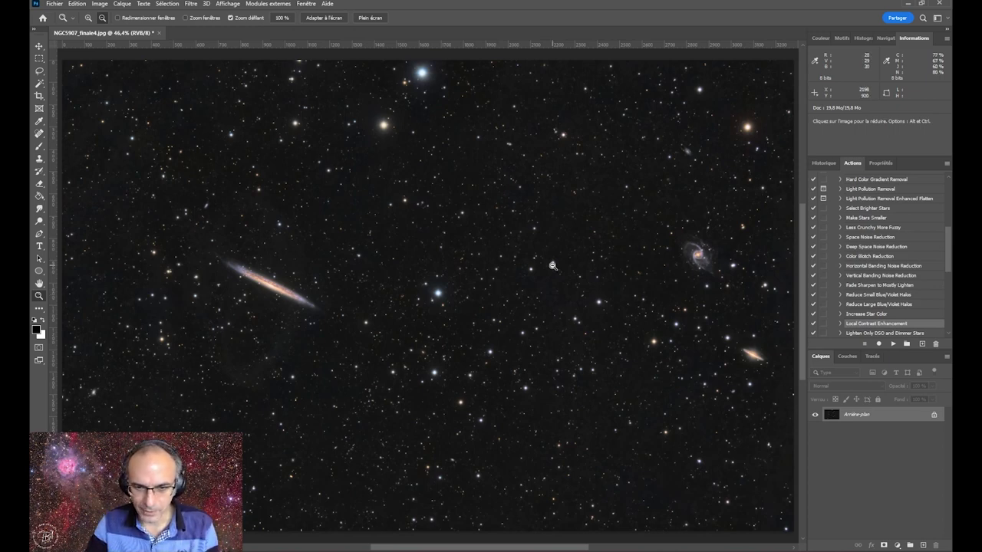
{"action": "left_click", "coordinate": [865, 333]}
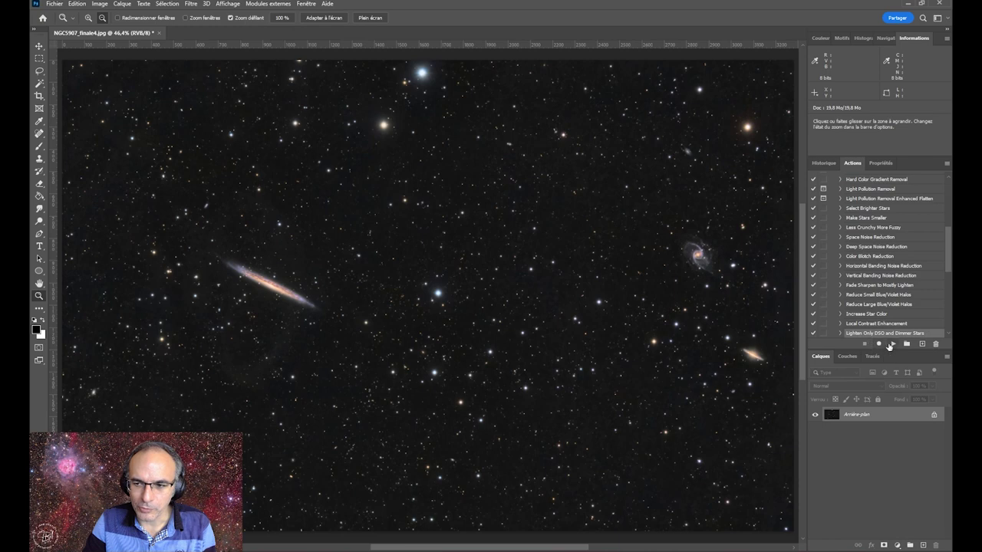
{"action": "left_click_drag", "start_coordinate": [869, 415], "coordinate": [923, 545]}
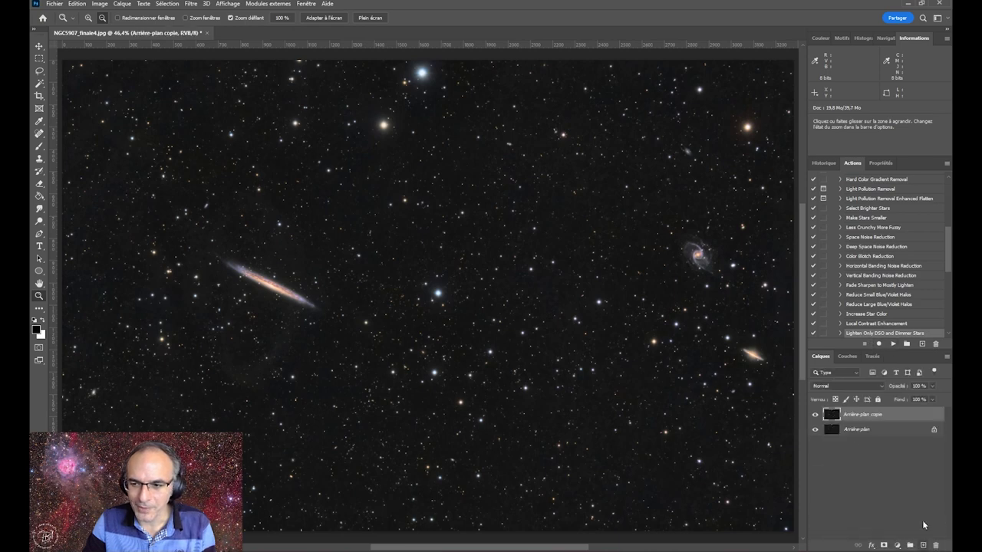
{"action": "left_click", "coordinate": [893, 343]}
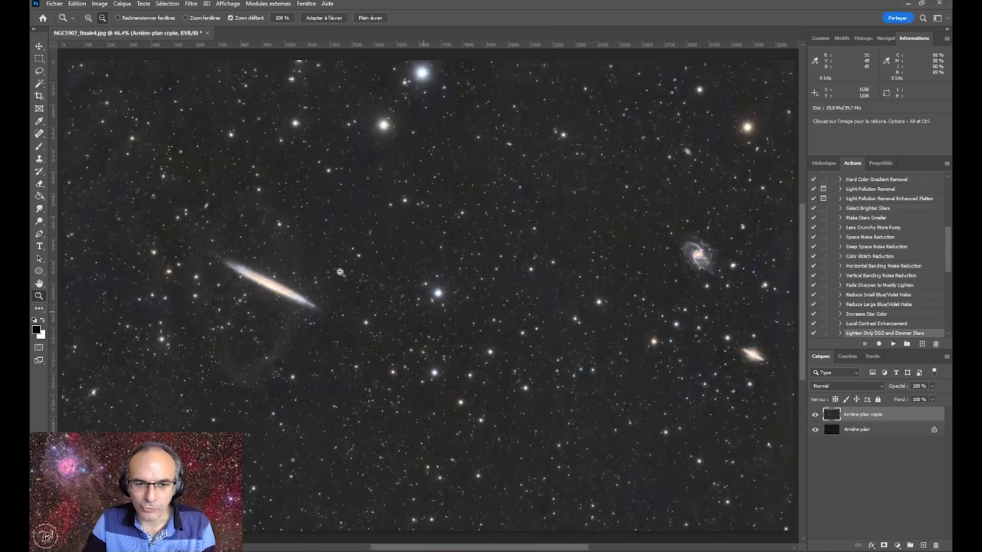
{"action": "left_click", "coordinate": [814, 415]}
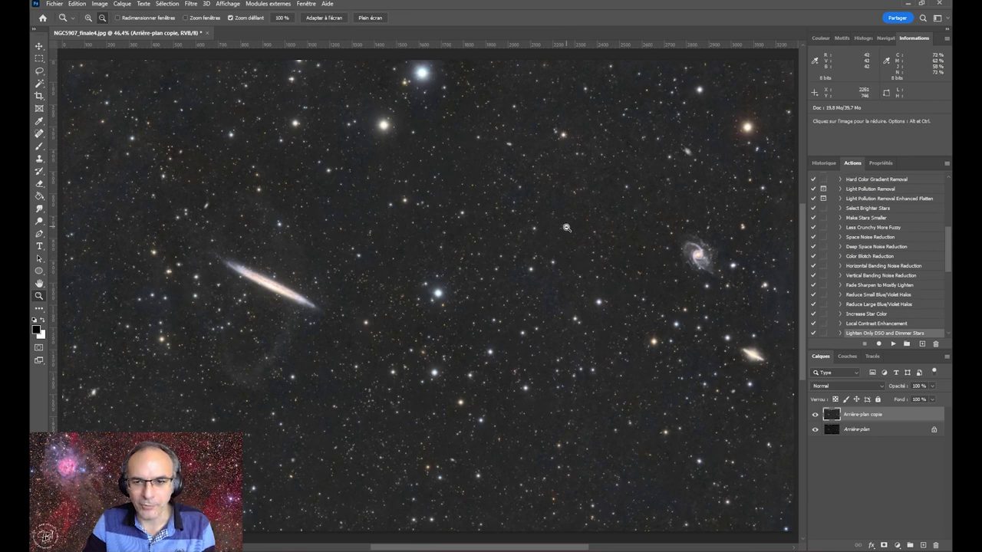
{"action": "left_click", "coordinate": [584, 282]}
{"action": "left_click", "coordinate": [319, 20]}
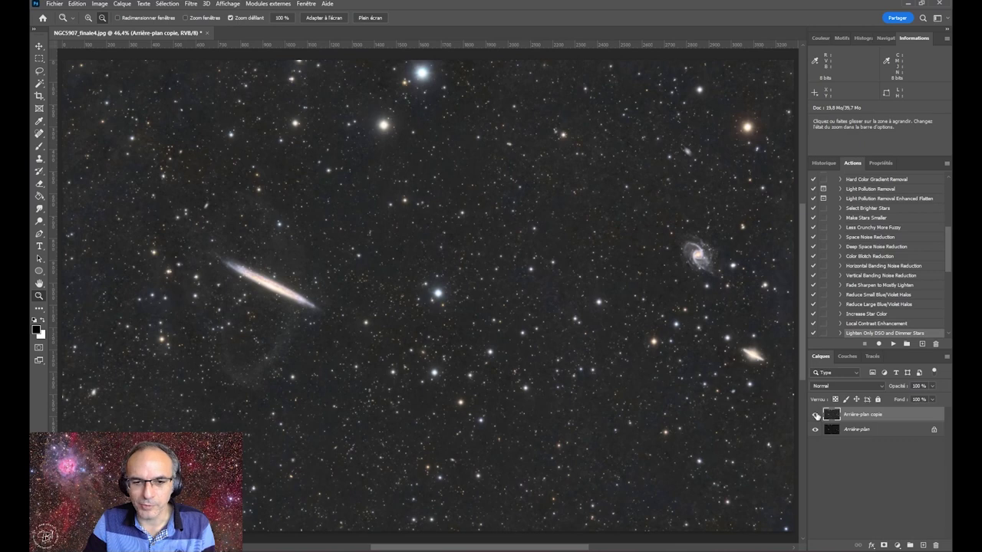
{"action": "left_click", "coordinate": [817, 415]}
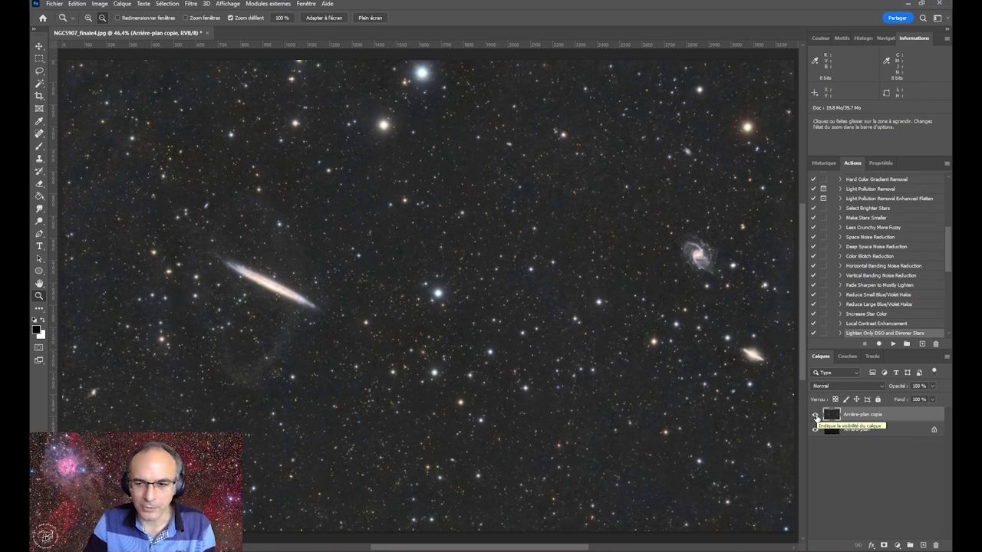
{"action": "left_click", "coordinate": [816, 415]}
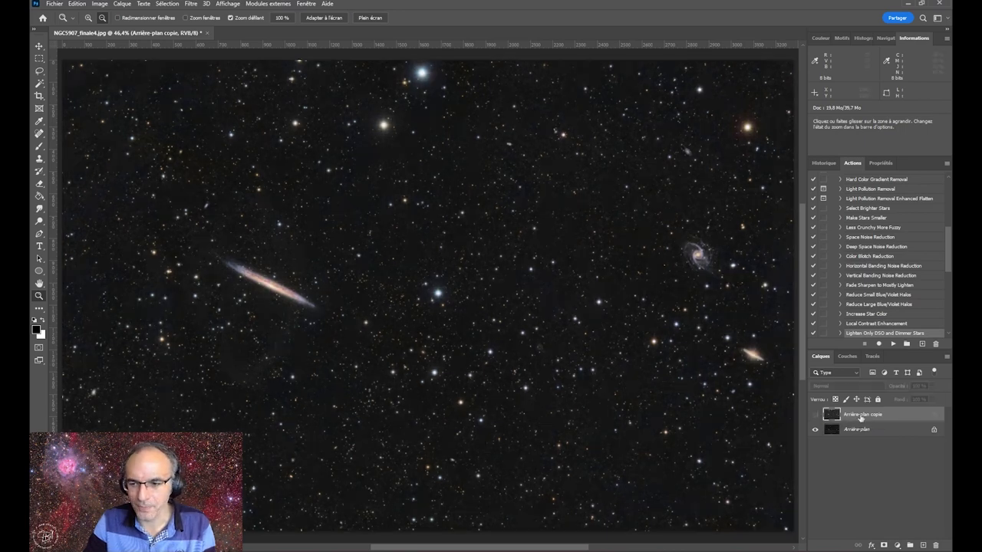
{"action": "left_click_drag", "start_coordinate": [860, 415], "coordinate": [935, 545]}
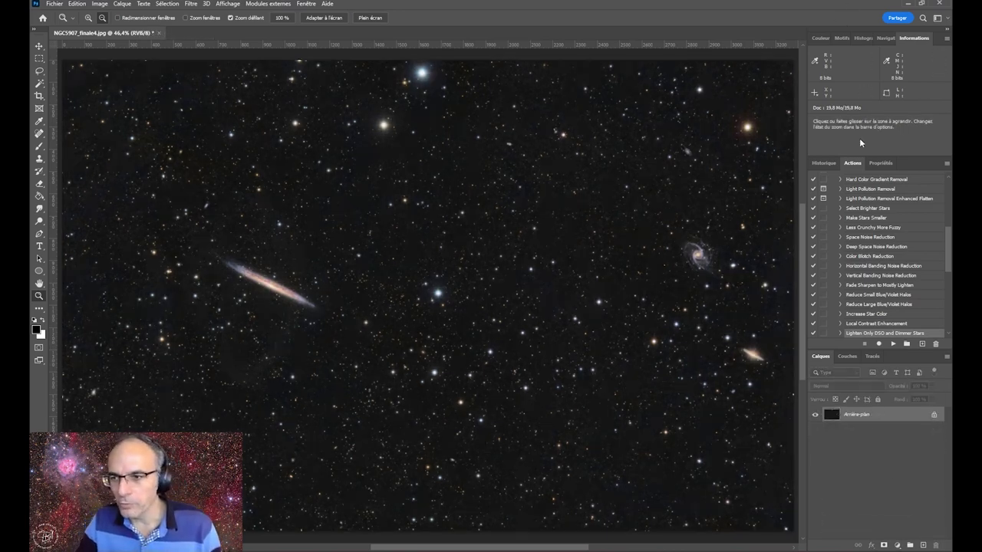
Show the Historique panel in place of Actions, then browse the Filtre menu without applying anything
{"action": "left_click", "coordinate": [880, 162]}
{"action": "left_click", "coordinate": [830, 164]}
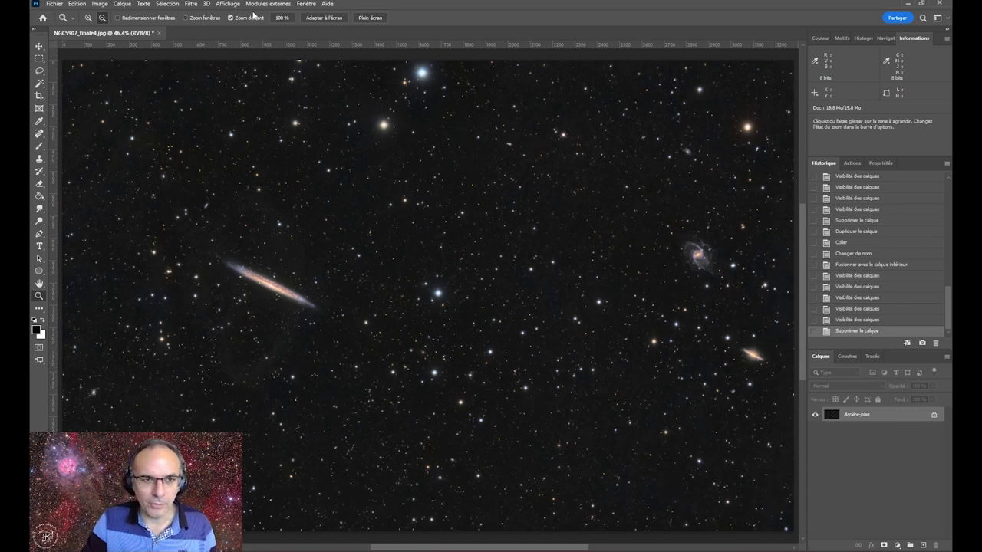
{"action": "left_click", "coordinate": [191, 3]}
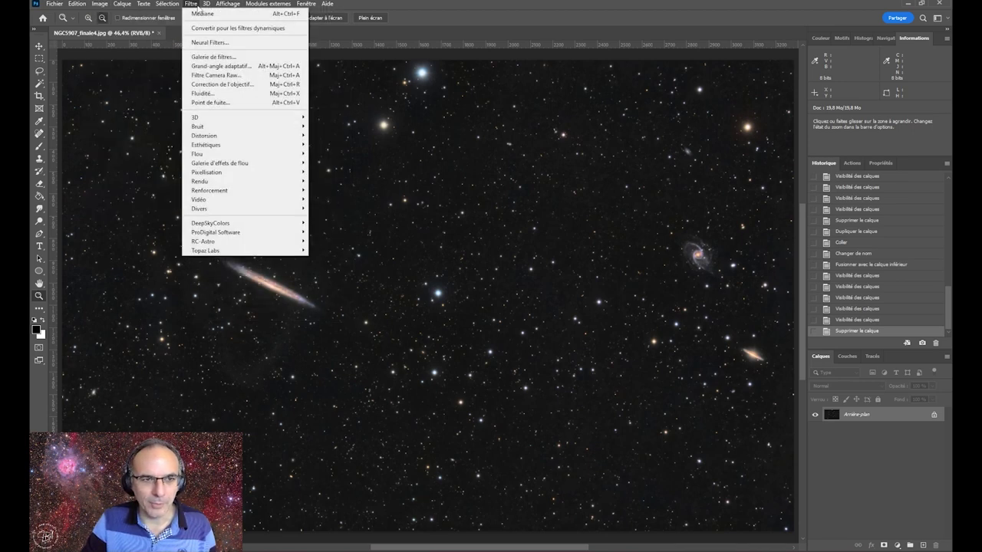
{"action": "mouse_move", "coordinate": [198, 127]}
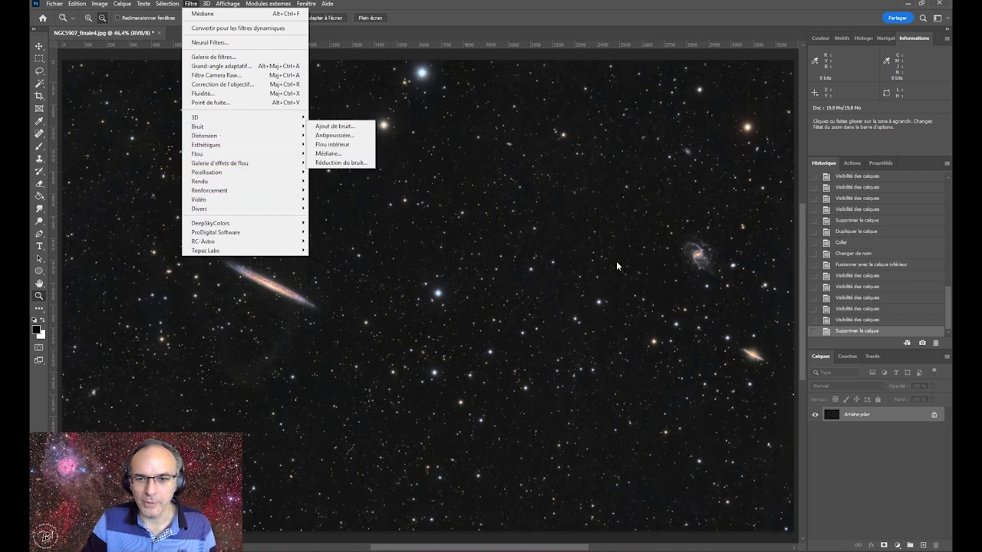
{"action": "left_click", "coordinate": [612, 11]}
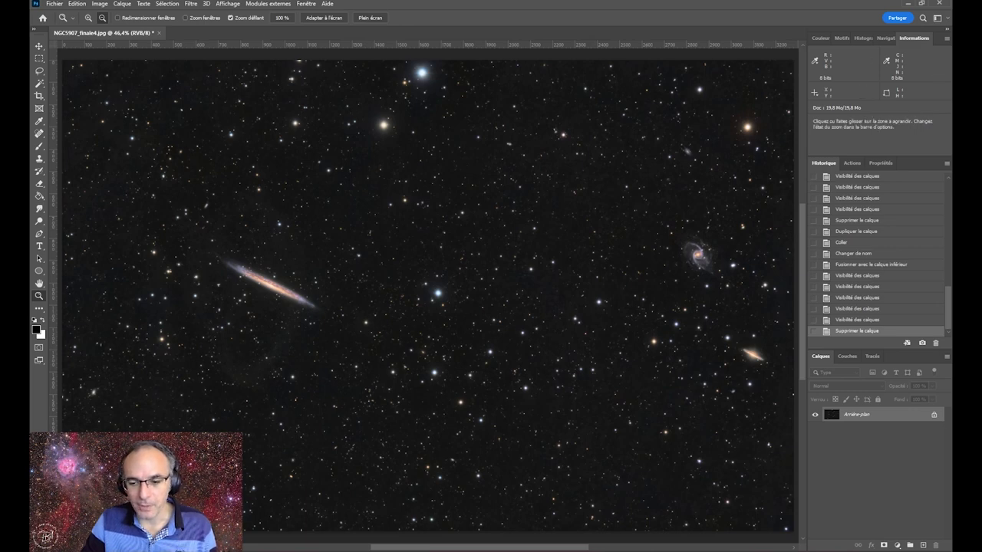
Switch to Astro Pixel Processor and scroll through the 1) LOAD light, flat, dark and bias lists
{"action": "left_click", "coordinate": [707, 522]}
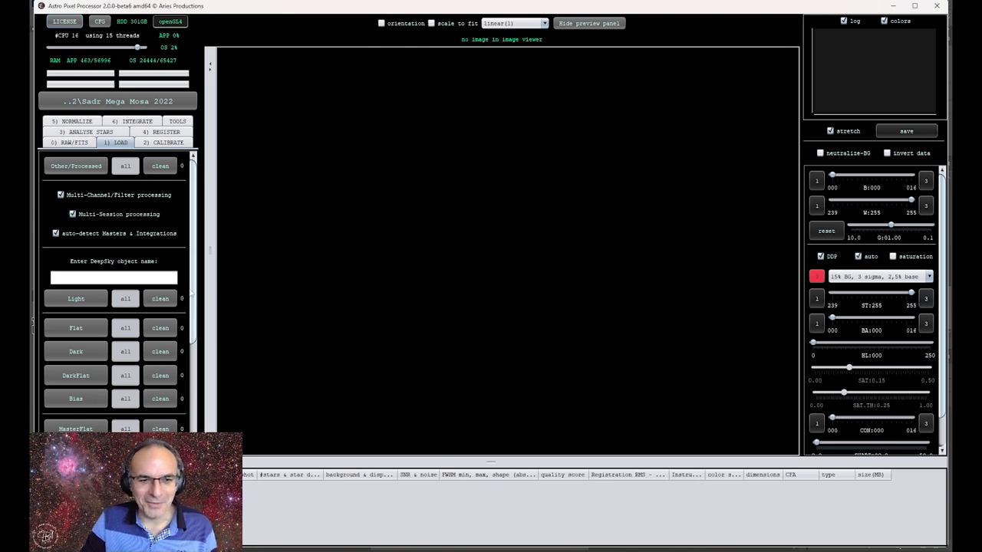
{"action": "scroll", "coordinate": [186, 291], "scroll_direction": "down", "scroll_amount": 1}
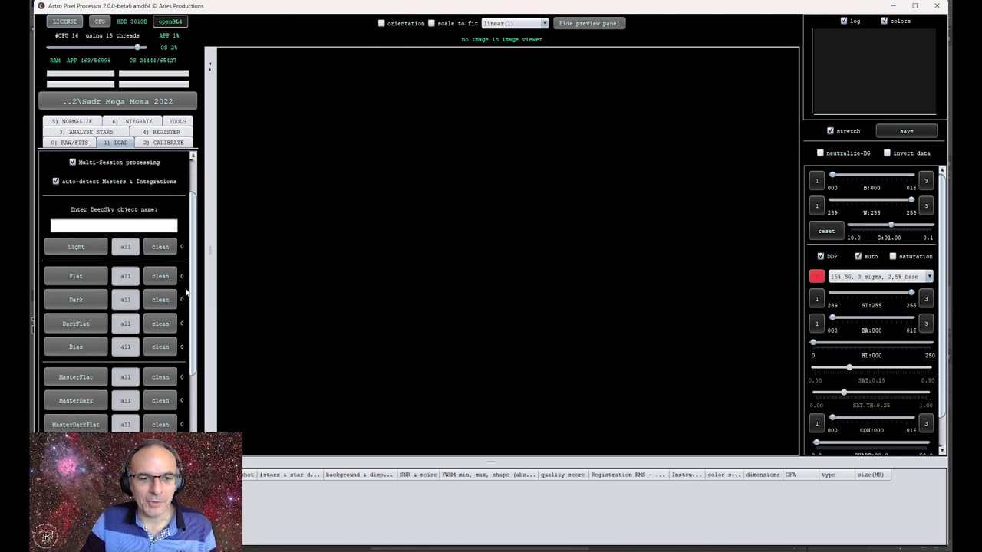
{"action": "scroll", "coordinate": [186, 292], "scroll_direction": "down", "scroll_amount": 2}
{"action": "scroll", "coordinate": [186, 291], "scroll_direction": "down", "scroll_amount": 2}
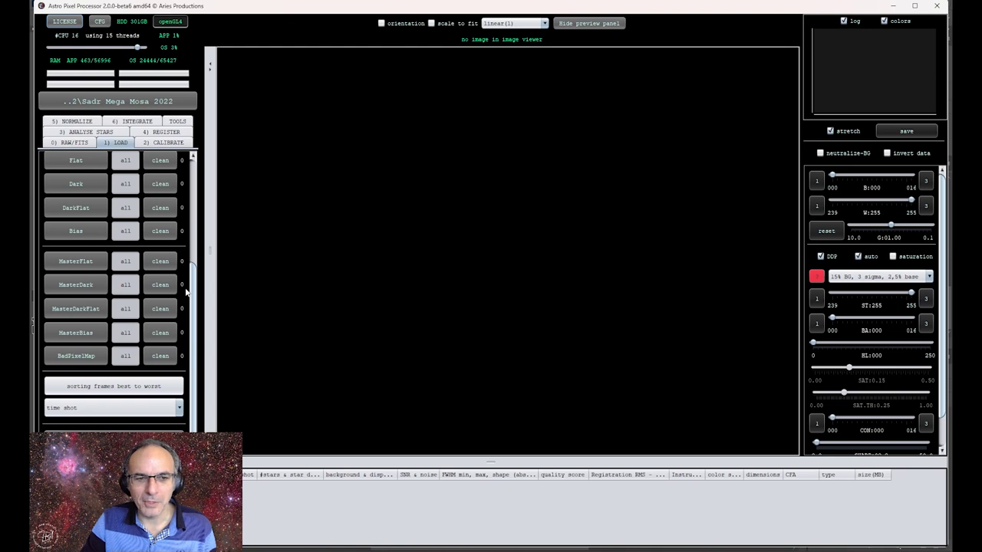
{"action": "scroll", "coordinate": [185, 291], "scroll_direction": "up", "scroll_amount": 4}
{"action": "scroll", "coordinate": [186, 292], "scroll_direction": "up", "scroll_amount": 1}
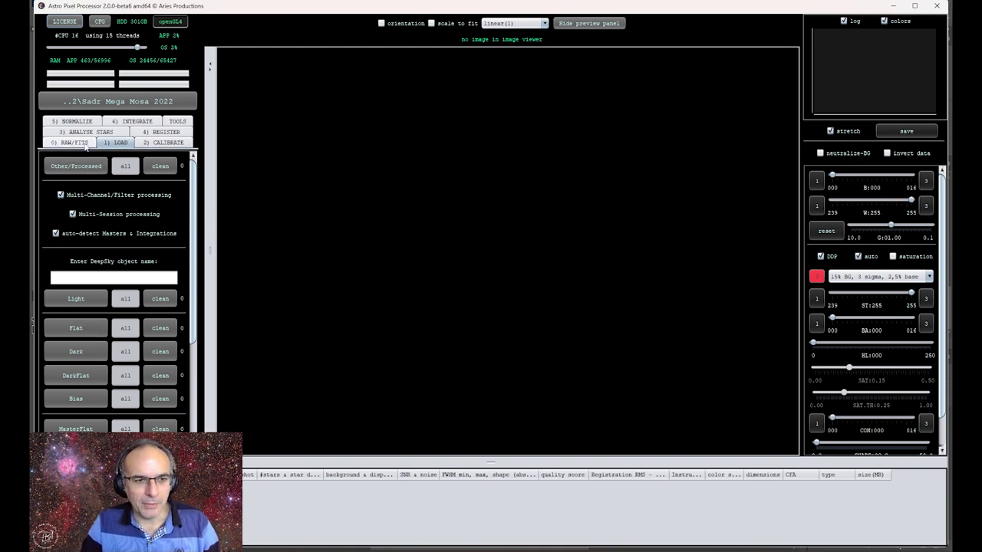
{"action": "left_click", "coordinate": [170, 143]}
{"action": "scroll", "coordinate": [136, 314], "scroll_direction": "down", "scroll_amount": 3}
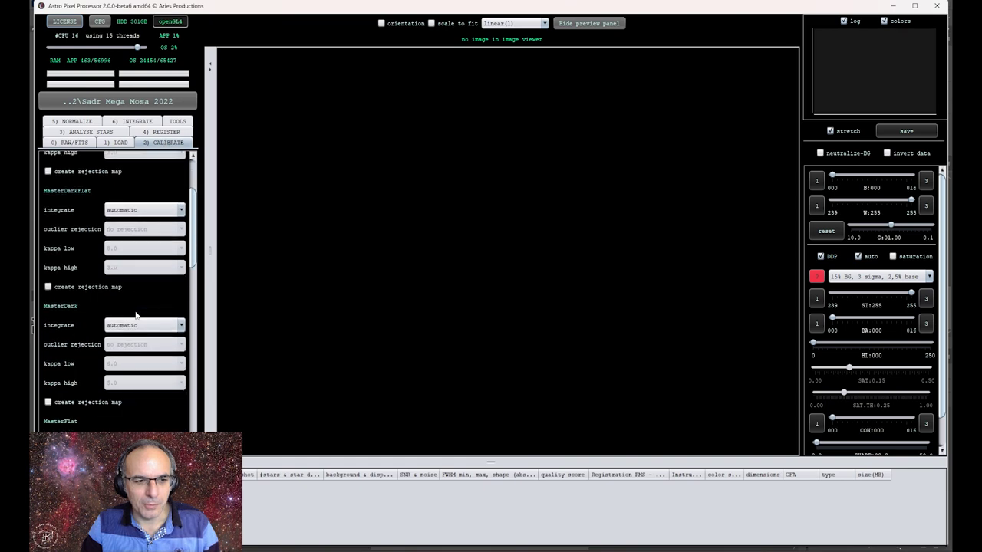
{"action": "scroll", "coordinate": [136, 315], "scroll_direction": "up", "scroll_amount": 1}
{"action": "scroll", "coordinate": [136, 314], "scroll_direction": "up", "scroll_amount": 2}
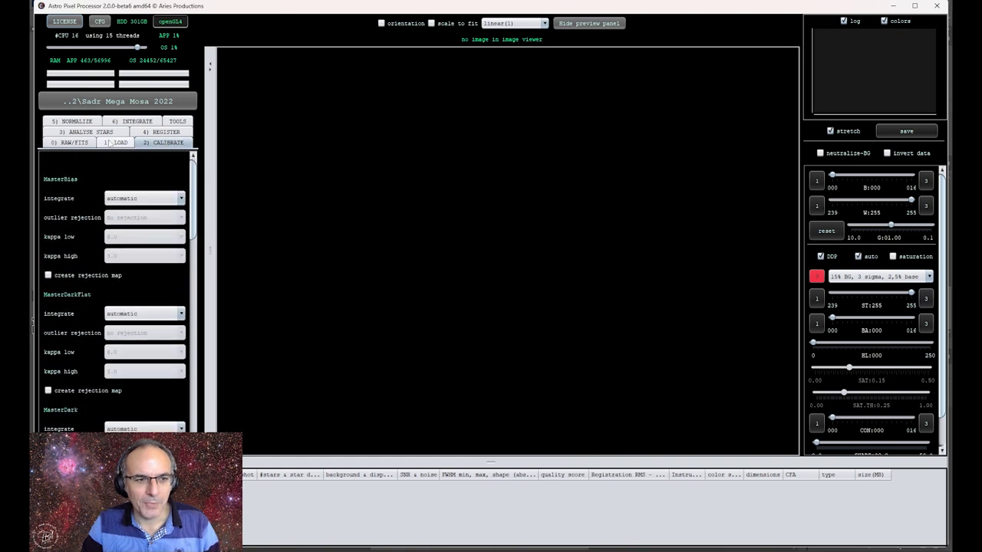
{"action": "left_click", "coordinate": [116, 143]}
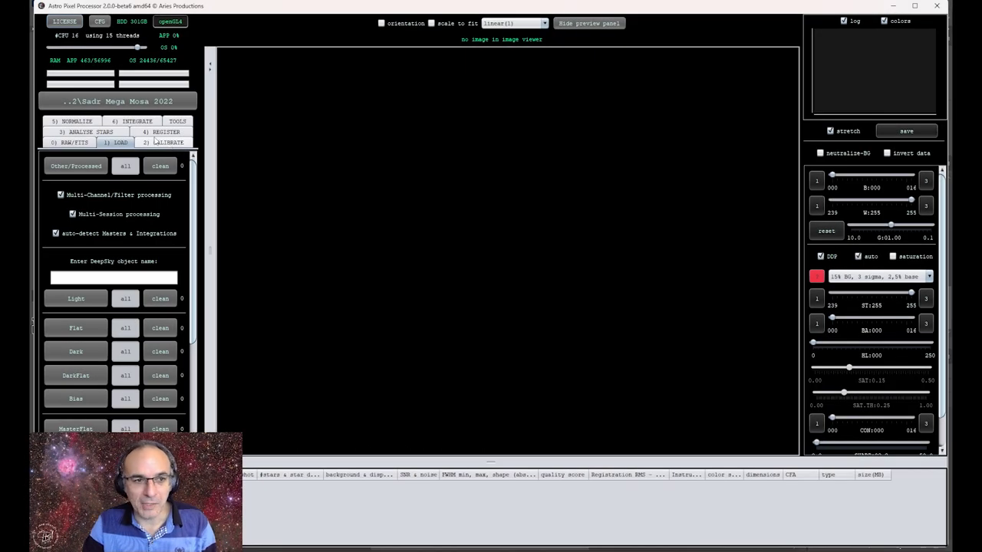
Review Astro Pixel Processor's TOOLS batch tools, then move to Siril showing the H-alpha mosaic
{"action": "left_click", "coordinate": [177, 121]}
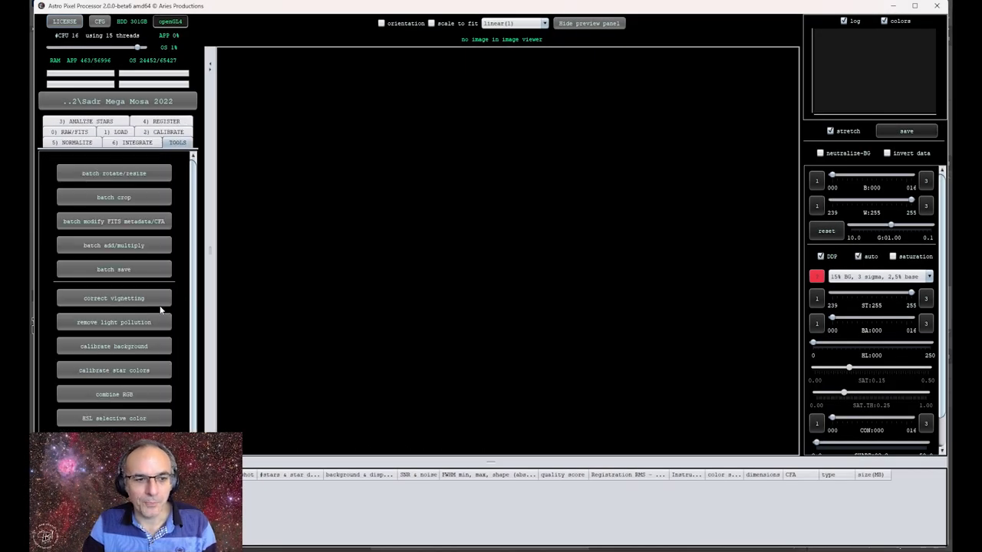
{"action": "scroll", "coordinate": [158, 306], "scroll_direction": "down", "scroll_amount": 1}
{"action": "scroll", "coordinate": [159, 306], "scroll_direction": "up", "scroll_amount": 1}
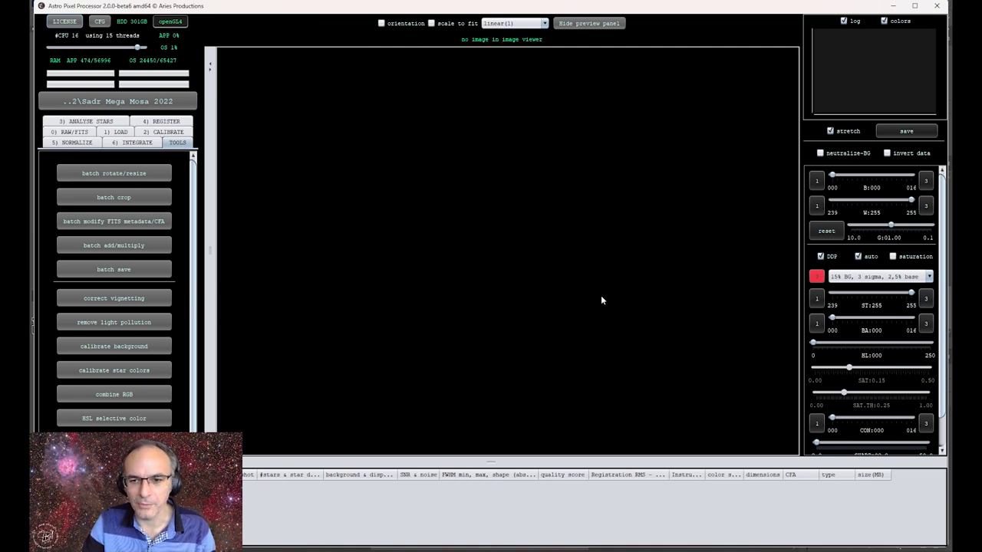
{"action": "mouse_move", "coordinate": [478, 546]}
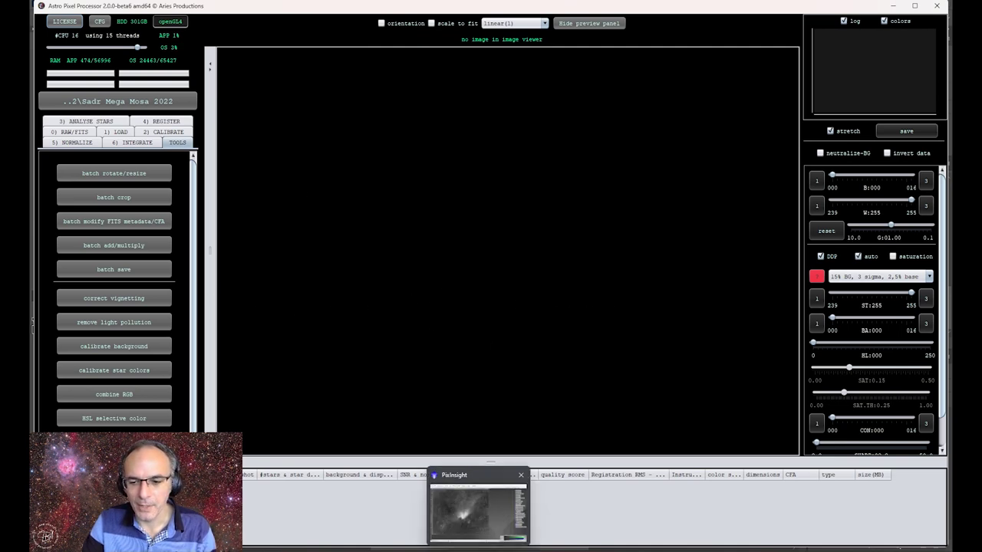
{"action": "left_click", "coordinate": [641, 542]}
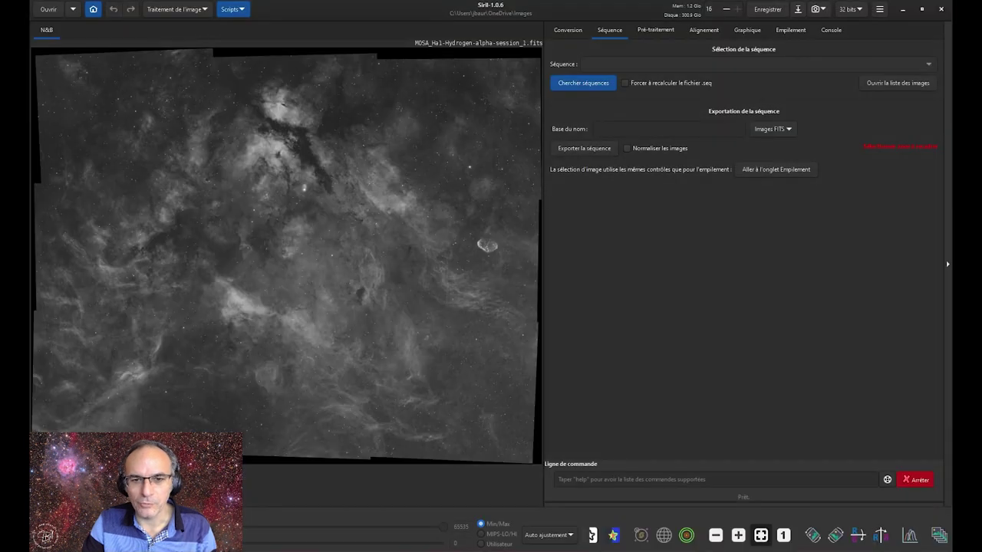